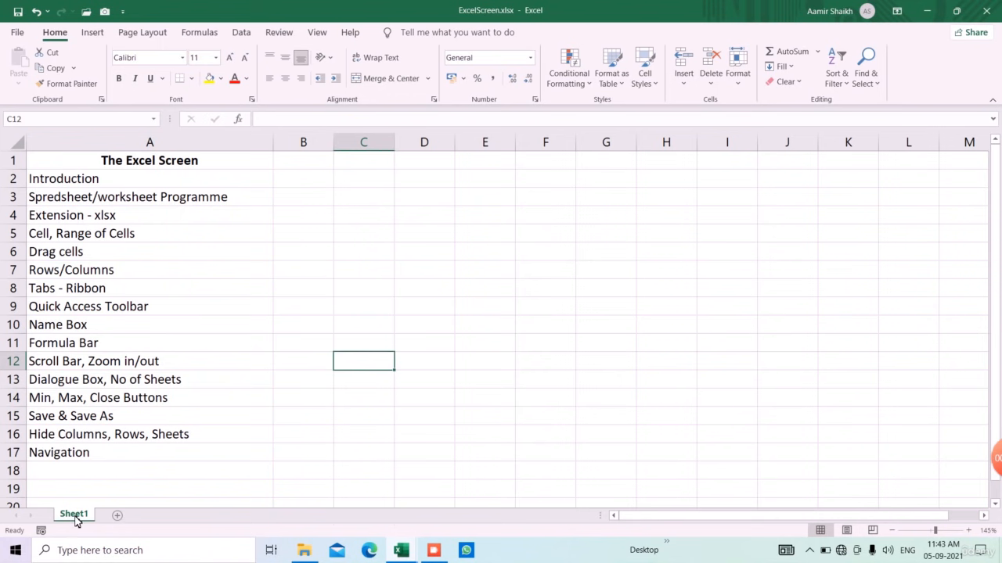
Step: Add two new sheets and rename Sheet4 to 'into'
{"action": "left_click", "coordinate": [118, 516]}
{"action": "left_click", "coordinate": [158, 515]}
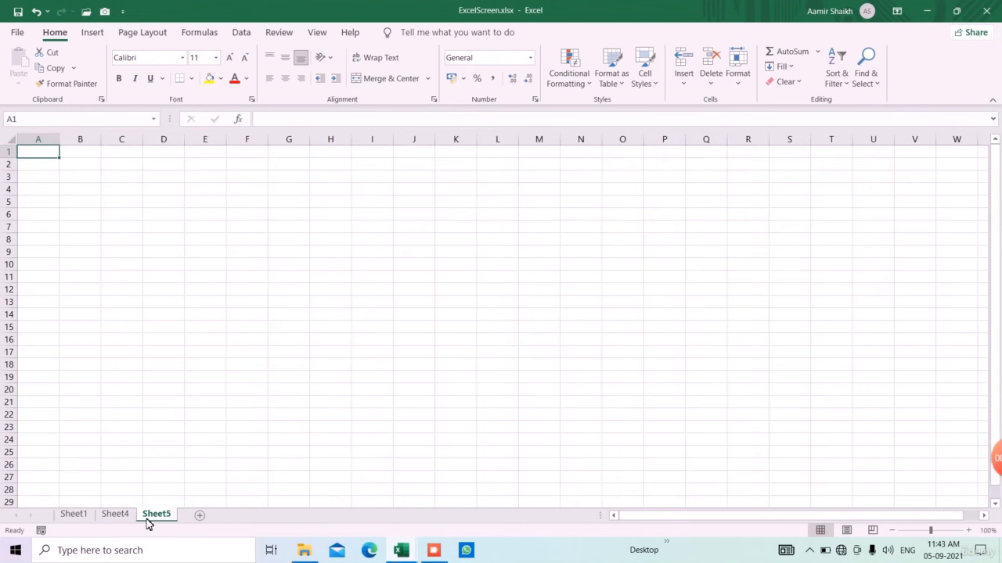
{"action": "left_click", "coordinate": [119, 517]}
{"action": "right_click", "coordinate": [122, 523]}
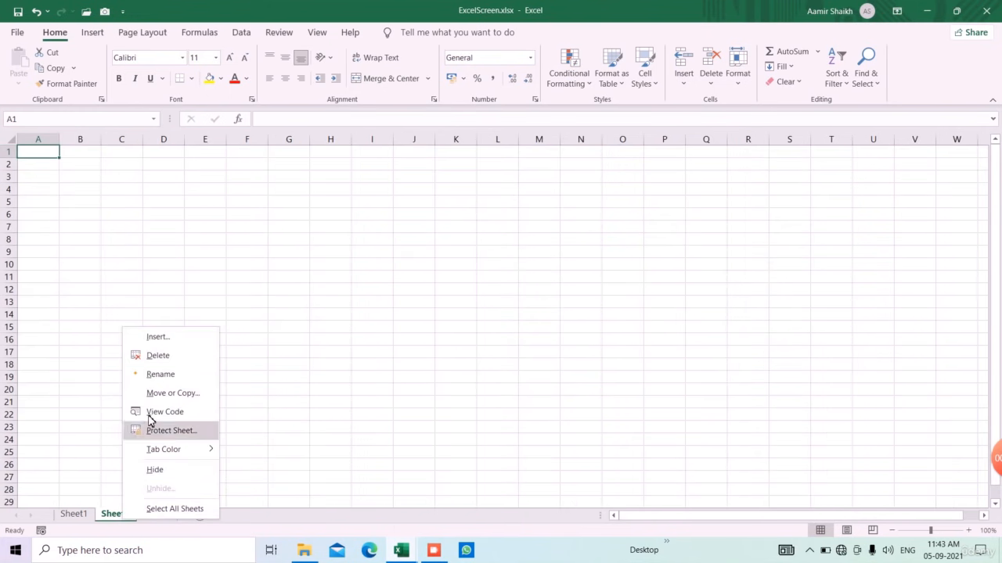
{"action": "left_click", "coordinate": [163, 375]}
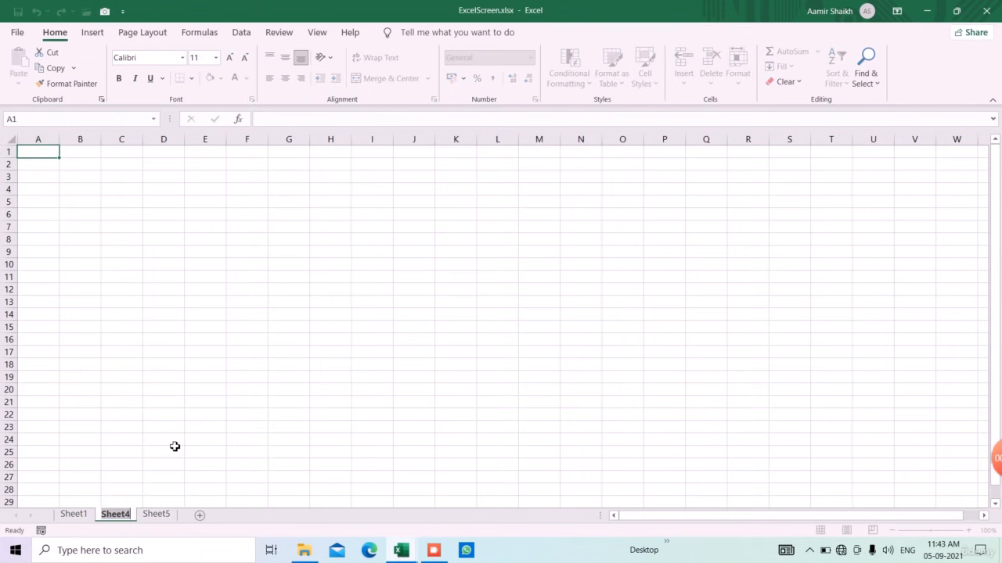
{"action": "type", "text": "into"}
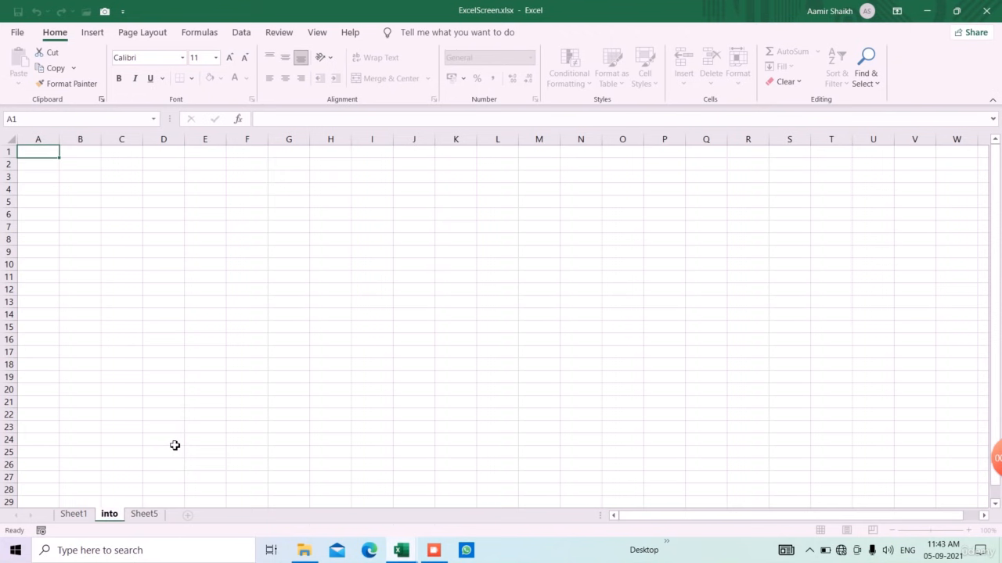
{"action": "key", "text": "Return"}
Step: Delete the 'into' sheet and Sheet5 from the workbook
{"action": "left_click", "coordinate": [161, 503]}
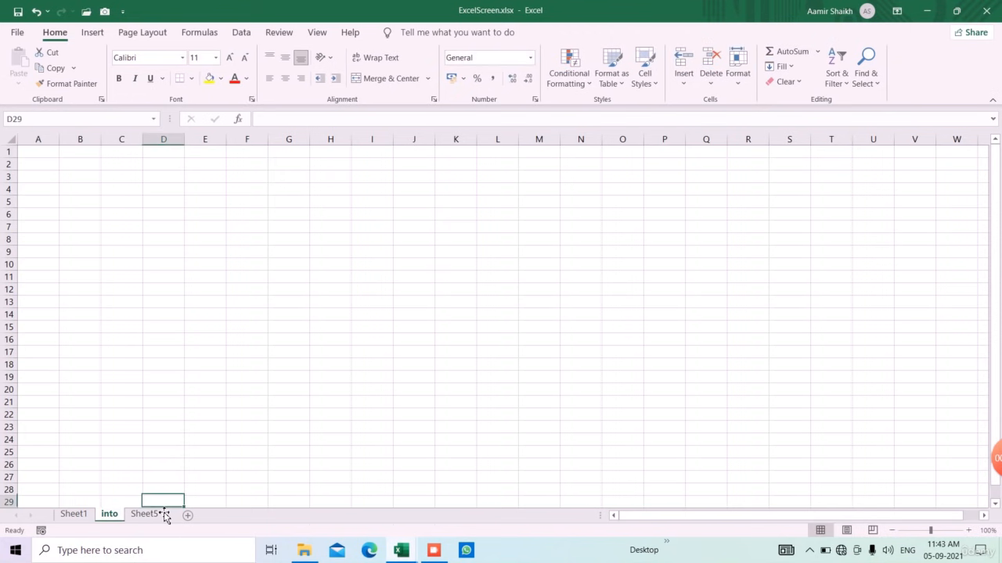
{"action": "right_click", "coordinate": [114, 518]}
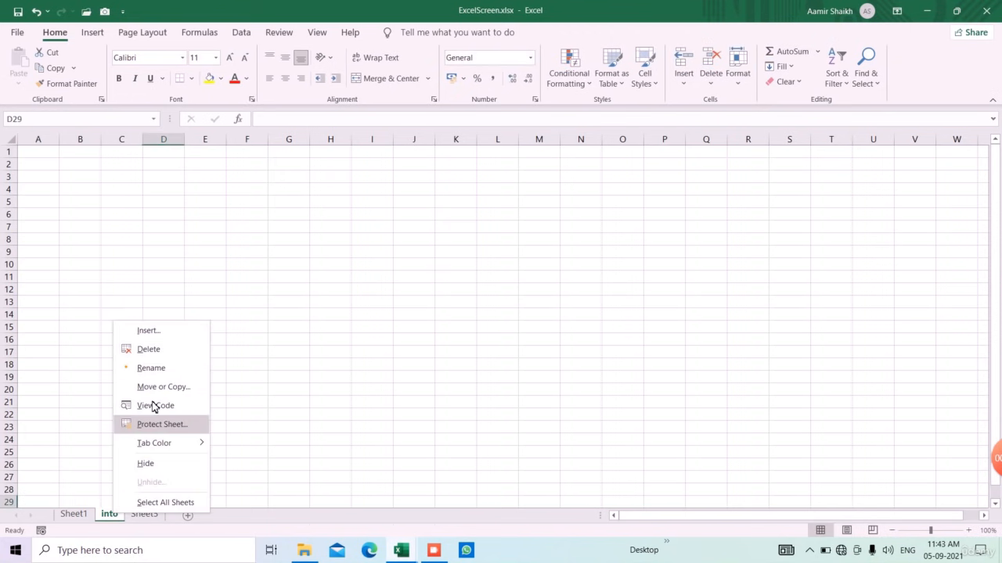
{"action": "left_click", "coordinate": [161, 350]}
{"action": "right_click", "coordinate": [117, 514]}
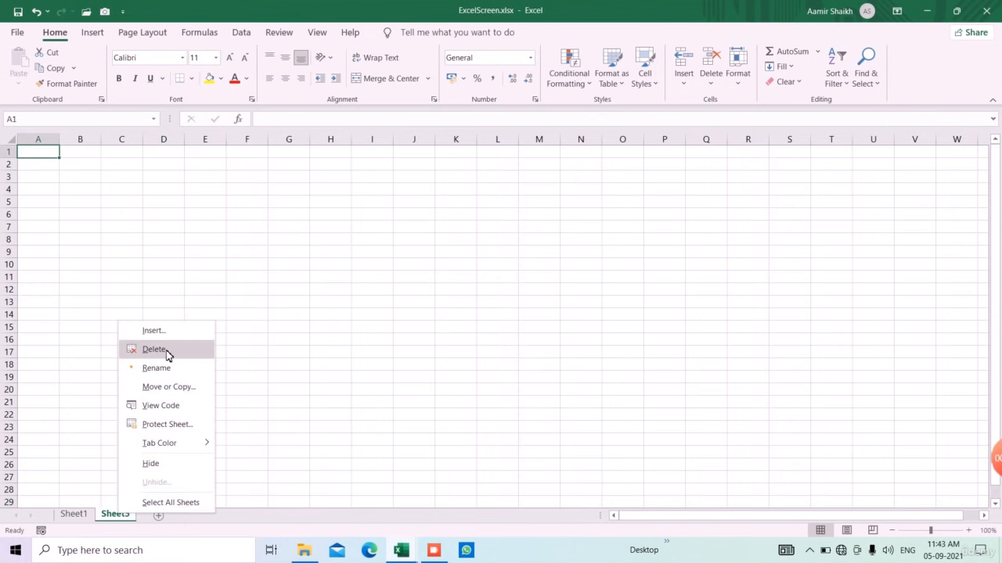
{"action": "left_click", "coordinate": [165, 350]}
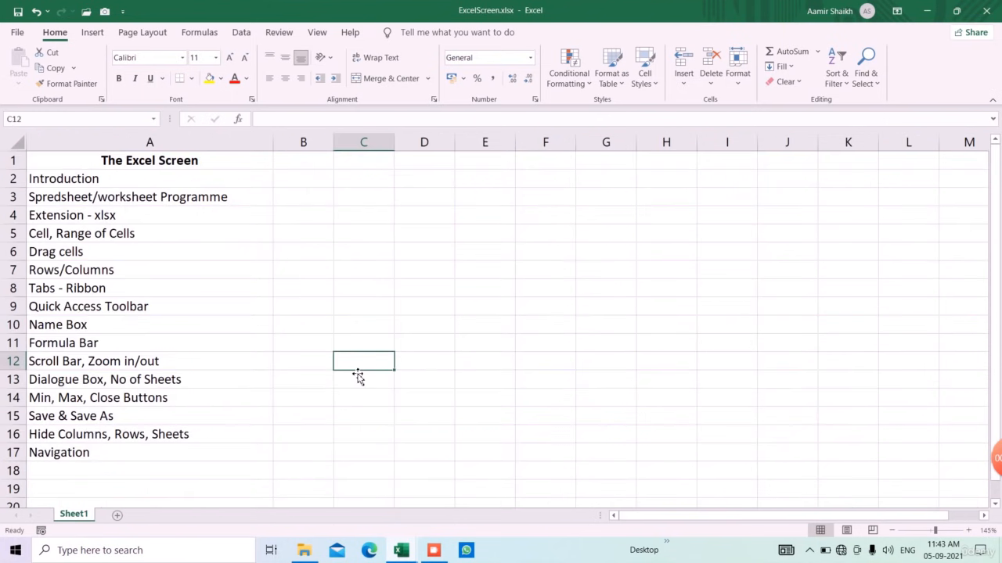
Step: In Excel Options, set 'Include this many sheets' to 3 and confirm
{"action": "left_click", "coordinate": [18, 39]}
{"action": "left_click", "coordinate": [34, 512]}
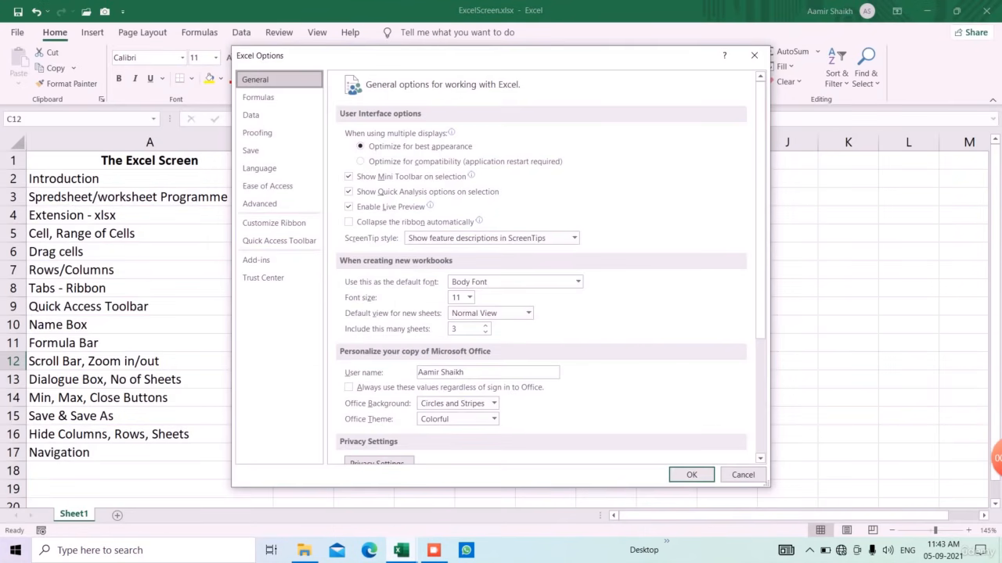
{"action": "double_click", "coordinate": [454, 330]}
{"action": "type", "text": "3"}
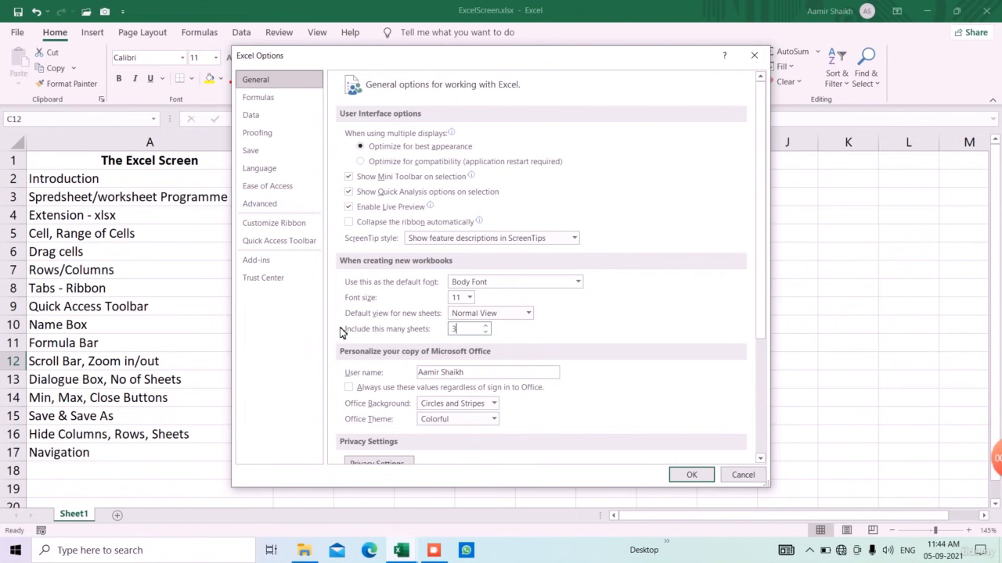
{"action": "left_click", "coordinate": [689, 477]}
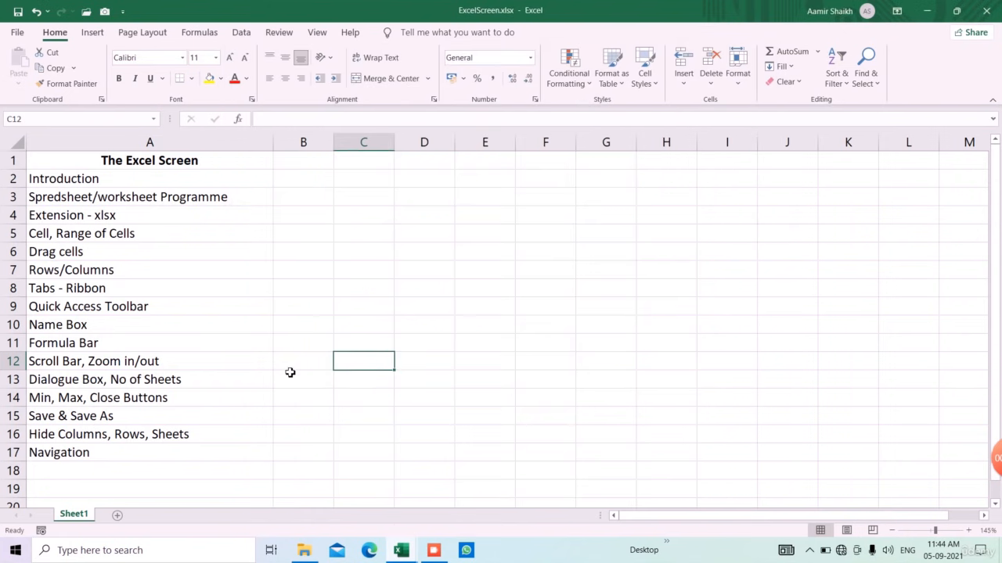
Step: Add Sheet6 and Sheet7, jump to Sheet7 from the sheet list, then return to Sheet1
{"action": "left_click", "coordinate": [118, 515]}
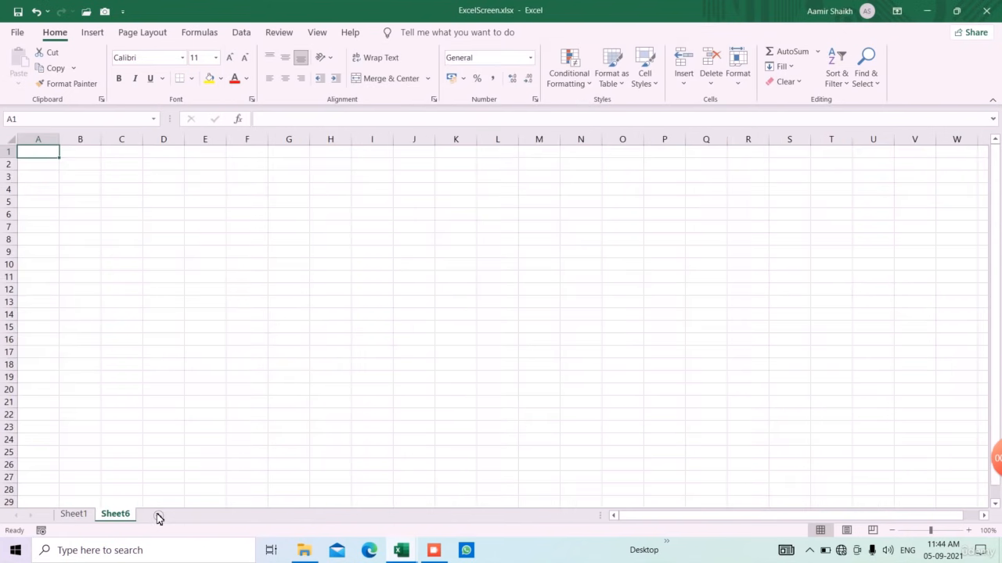
{"action": "left_click", "coordinate": [158, 515]}
{"action": "left_click", "coordinate": [81, 519]}
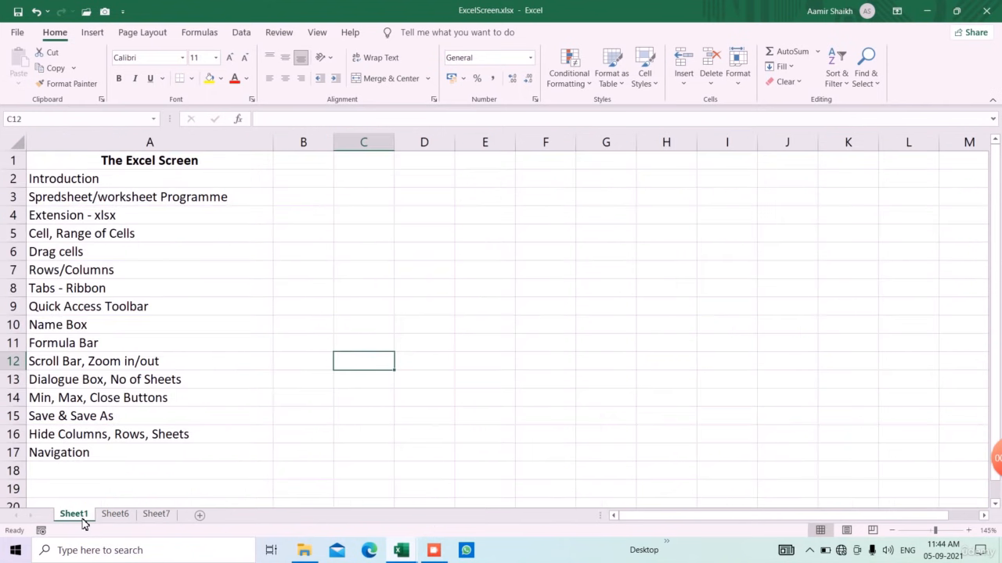
{"action": "right_click", "coordinate": [22, 520]}
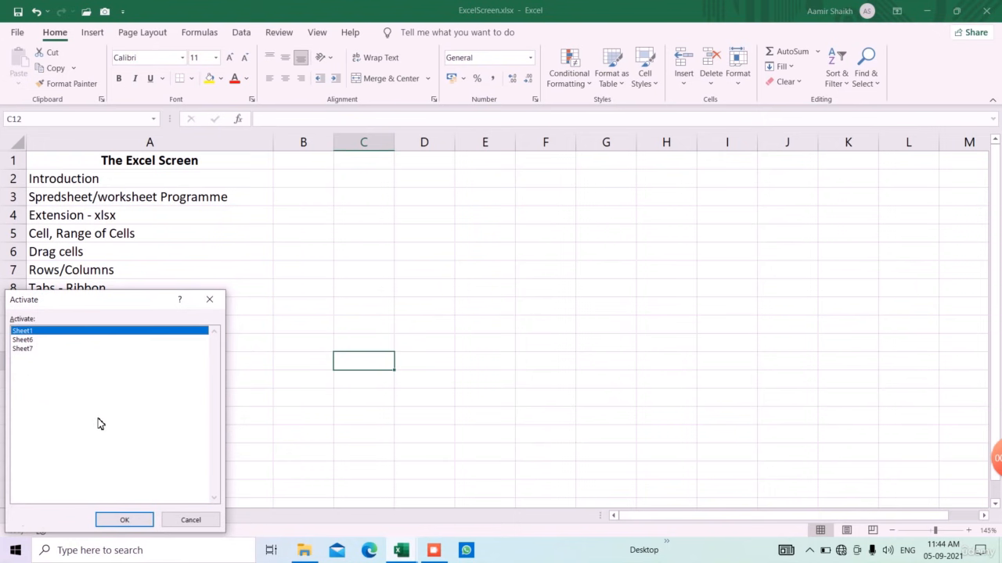
{"action": "double_click", "coordinate": [22, 349]}
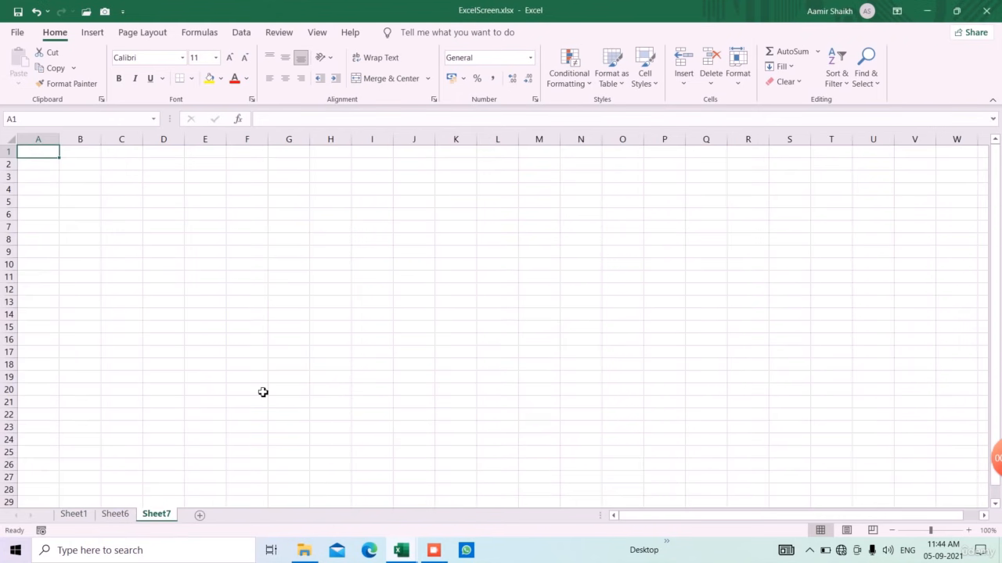
{"action": "left_click", "coordinate": [89, 516]}
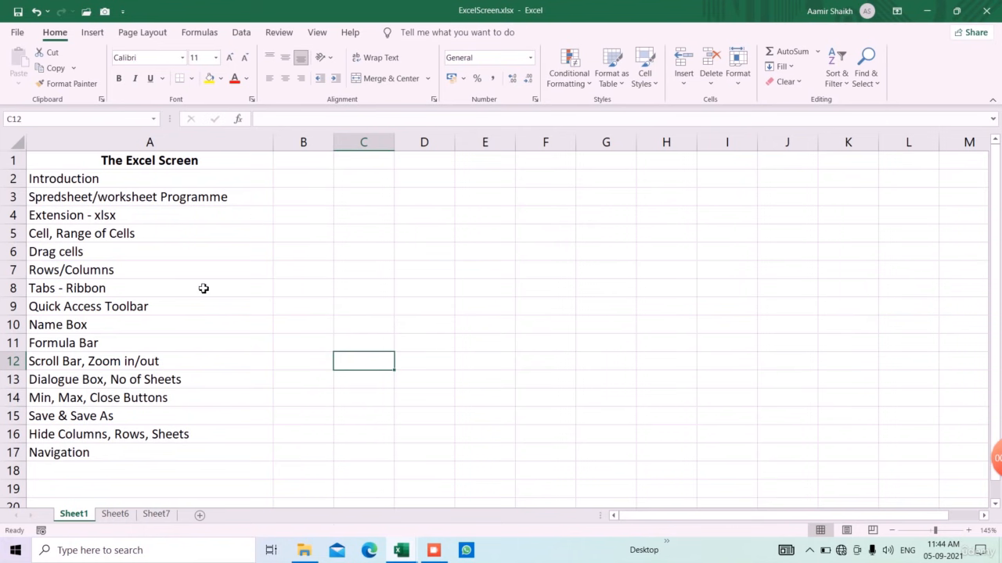
{"action": "left_click", "coordinate": [125, 13]}
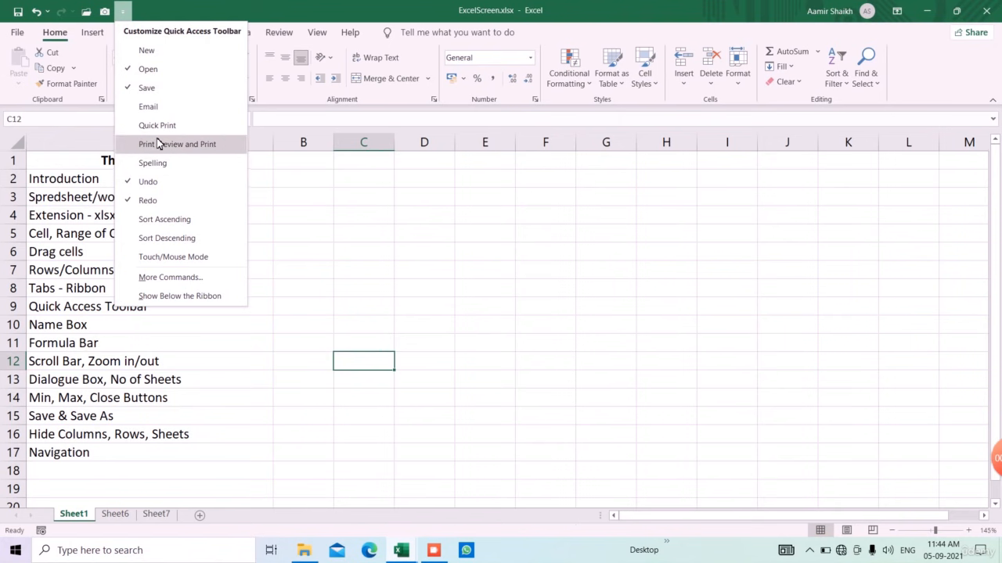
{"action": "left_click", "coordinate": [152, 6]}
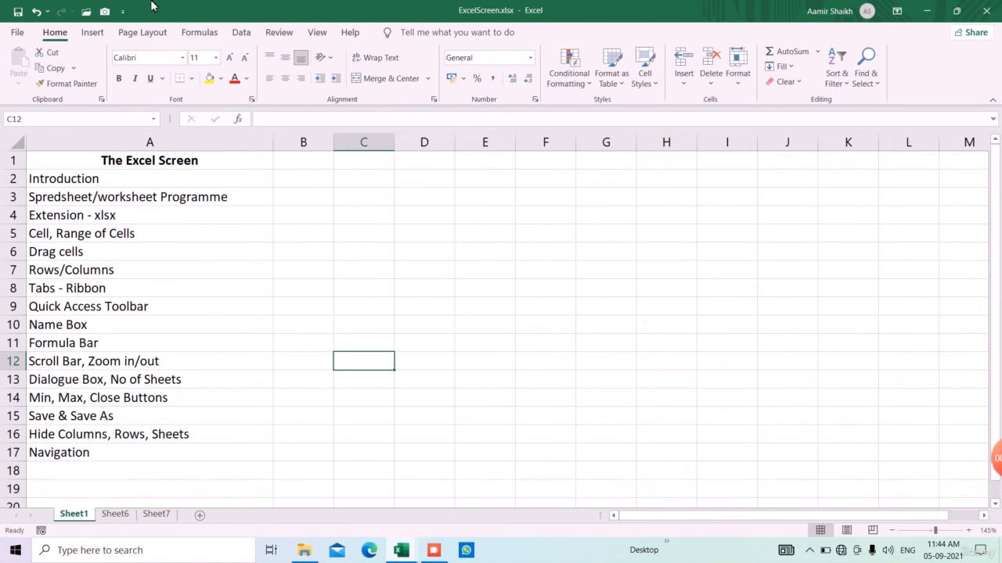
{"action": "left_click", "coordinate": [92, 32]}
{"action": "left_click", "coordinate": [144, 32]}
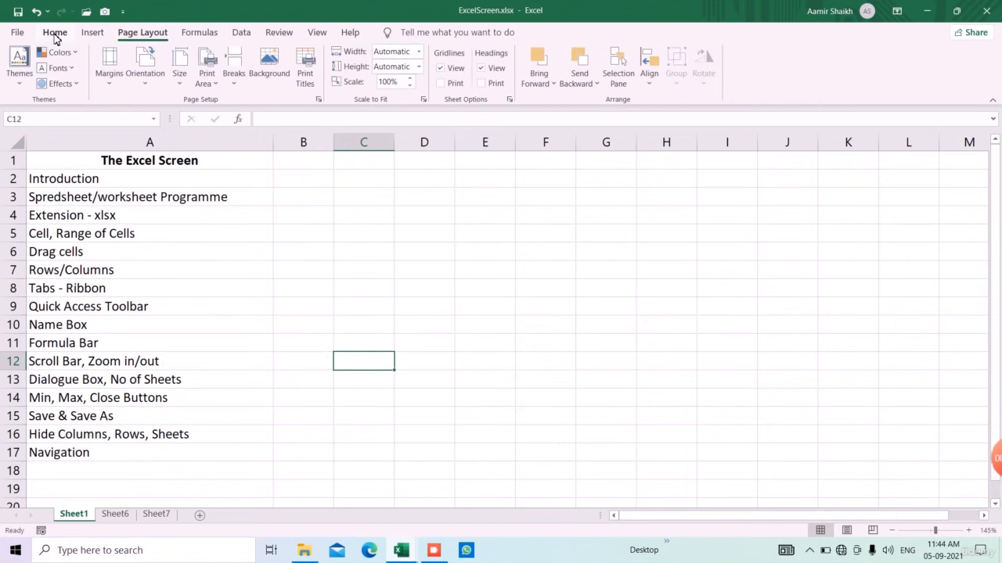
{"action": "left_click", "coordinate": [54, 32]}
{"action": "left_click", "coordinate": [91, 32]}
{"action": "left_click", "coordinate": [145, 32]}
{"action": "left_click", "coordinate": [93, 33]}
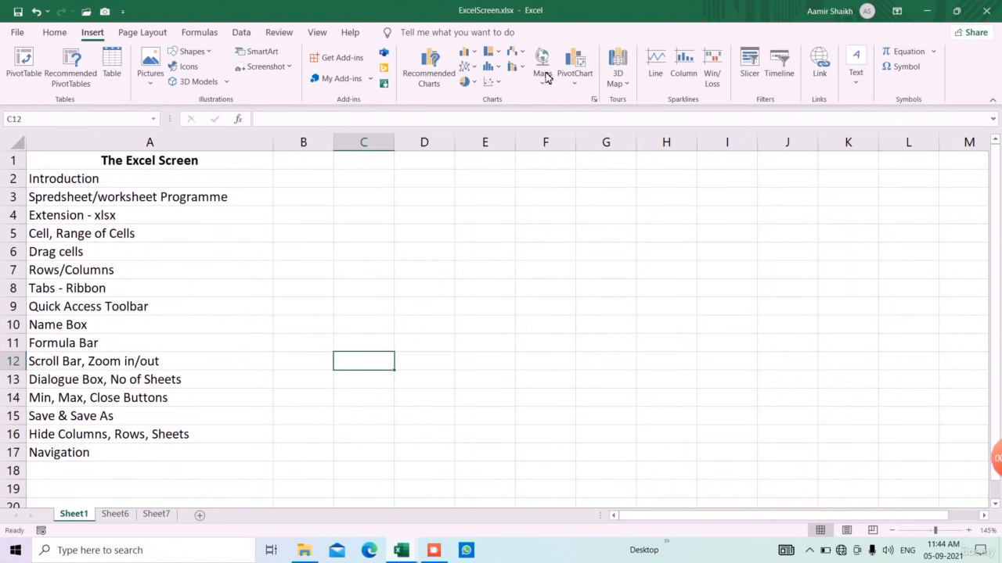
{"action": "left_click", "coordinate": [54, 32]}
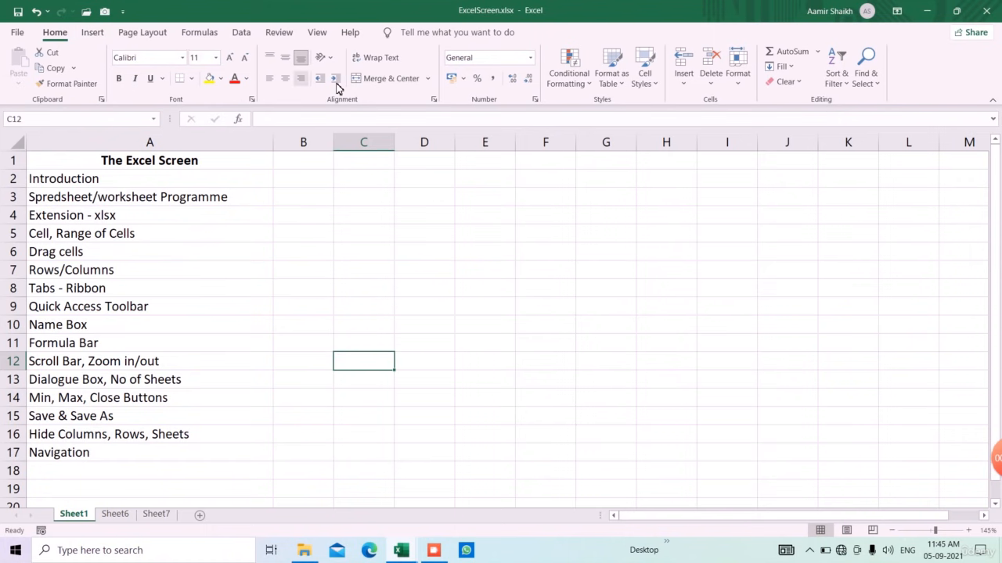
{"action": "double_click", "coordinate": [67, 36]}
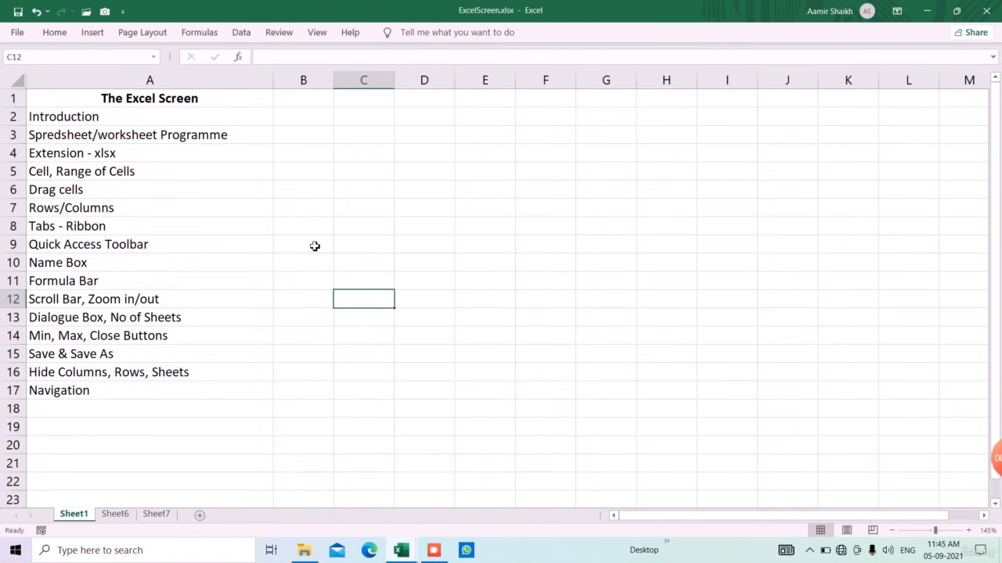
{"action": "double_click", "coordinate": [61, 36]}
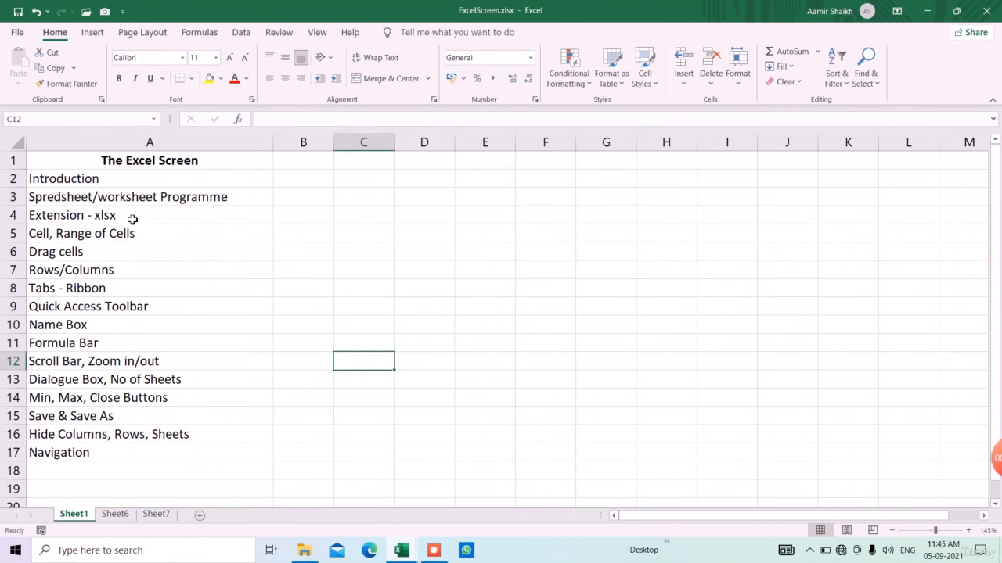
{"action": "left_click", "coordinate": [485, 259]}
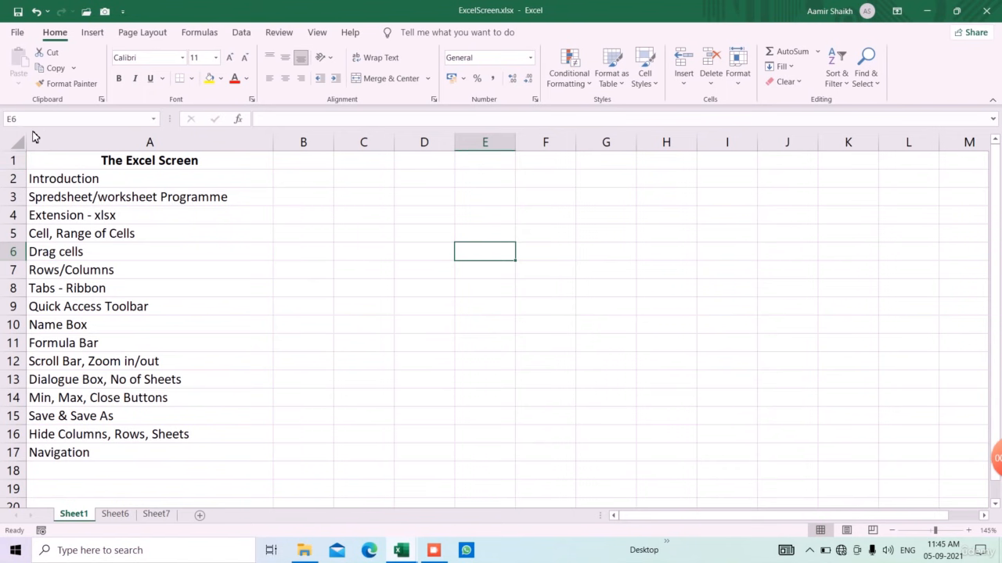
{"action": "left_click", "coordinate": [730, 288]}
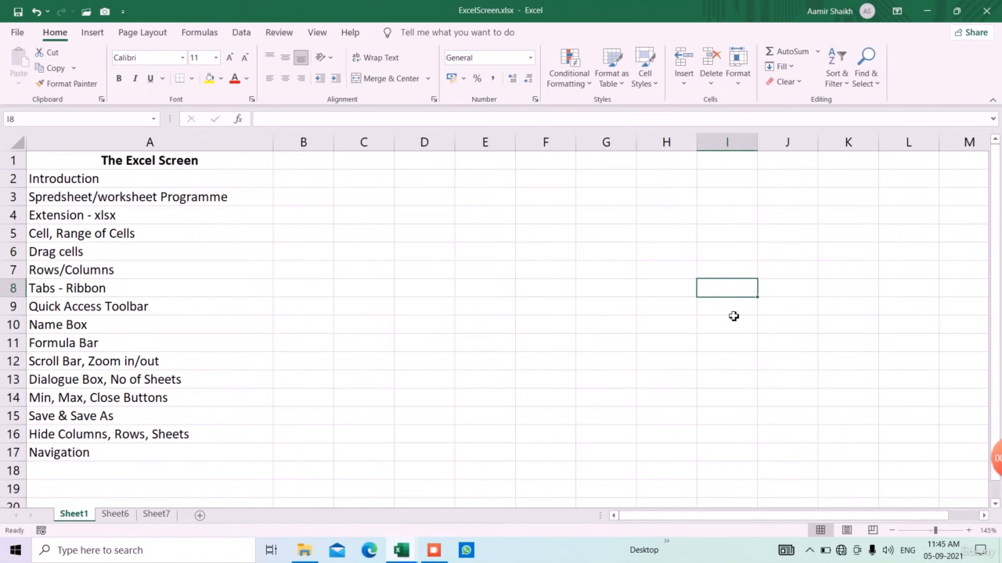
{"action": "left_click", "coordinate": [736, 382]}
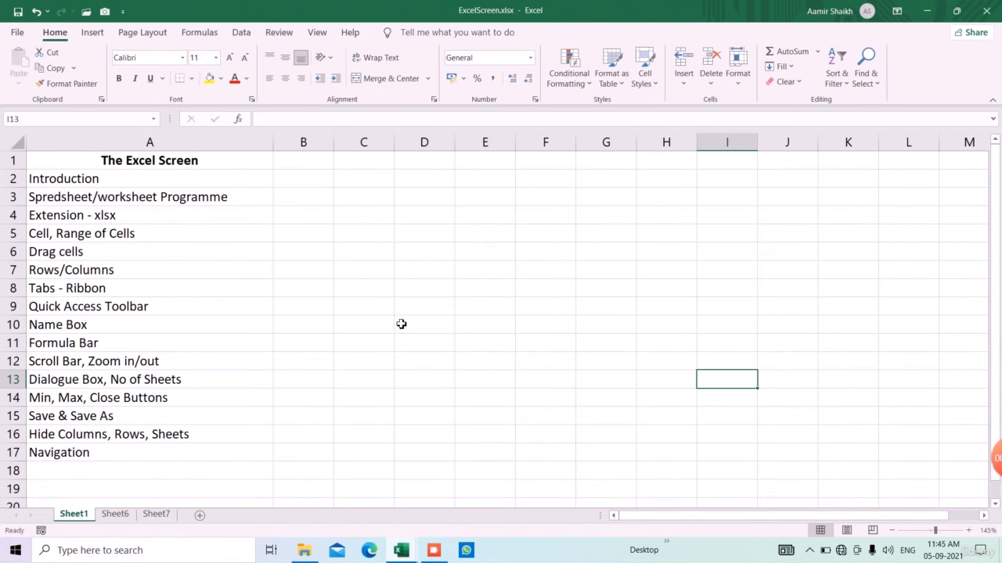
{"action": "left_click", "coordinate": [300, 268]}
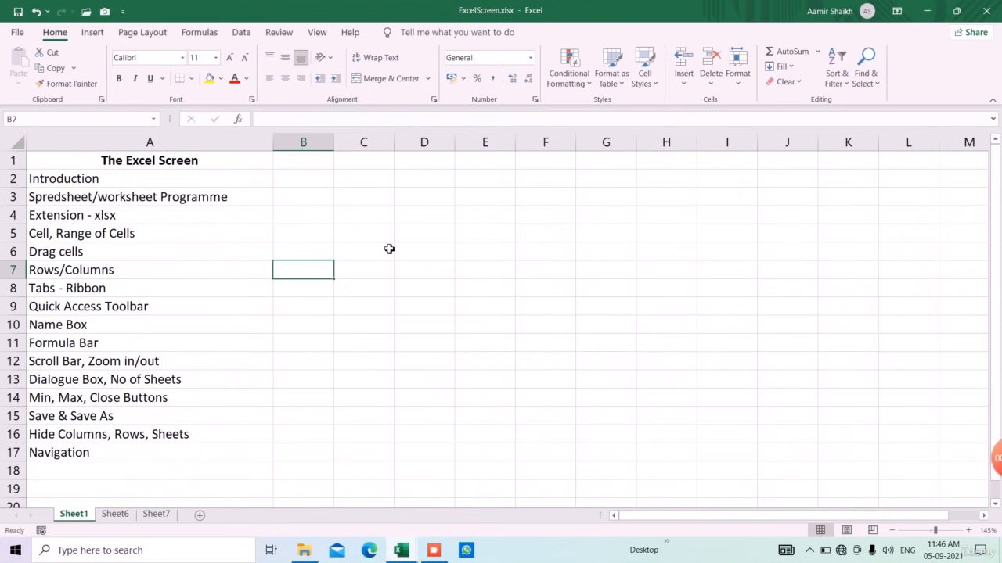
{"action": "left_click", "coordinate": [354, 202]}
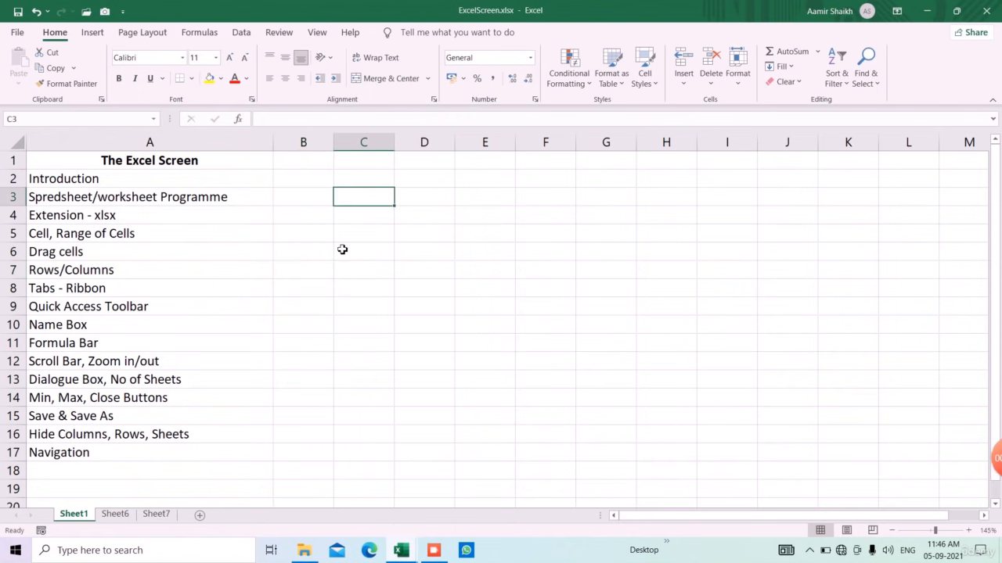
{"action": "scroll", "coordinate": [322, 284], "scroll_direction": "down", "scroll_amount": 11}
{"action": "middle_click", "coordinate": [313, 259]}
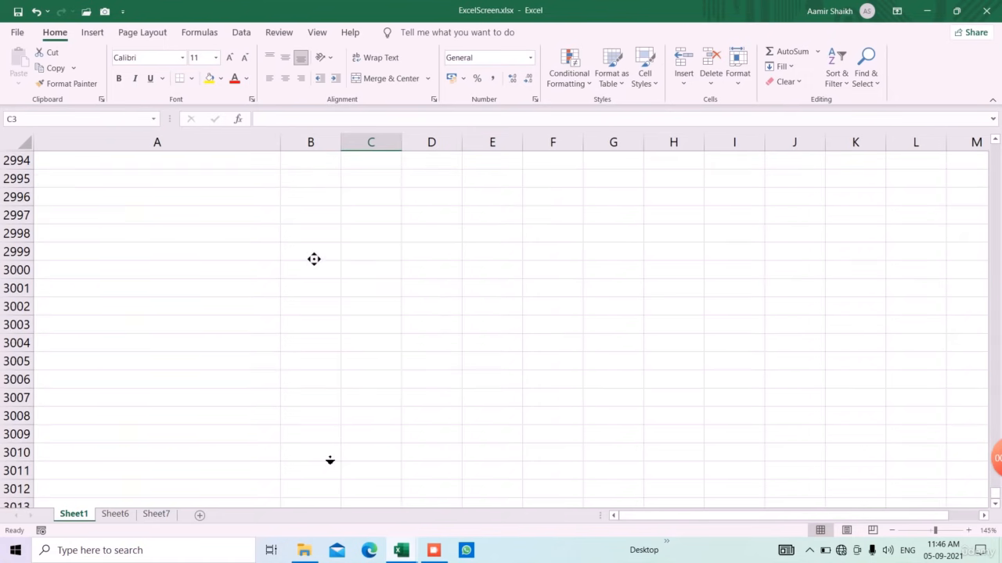
{"action": "left_click", "coordinate": [401, 293]}
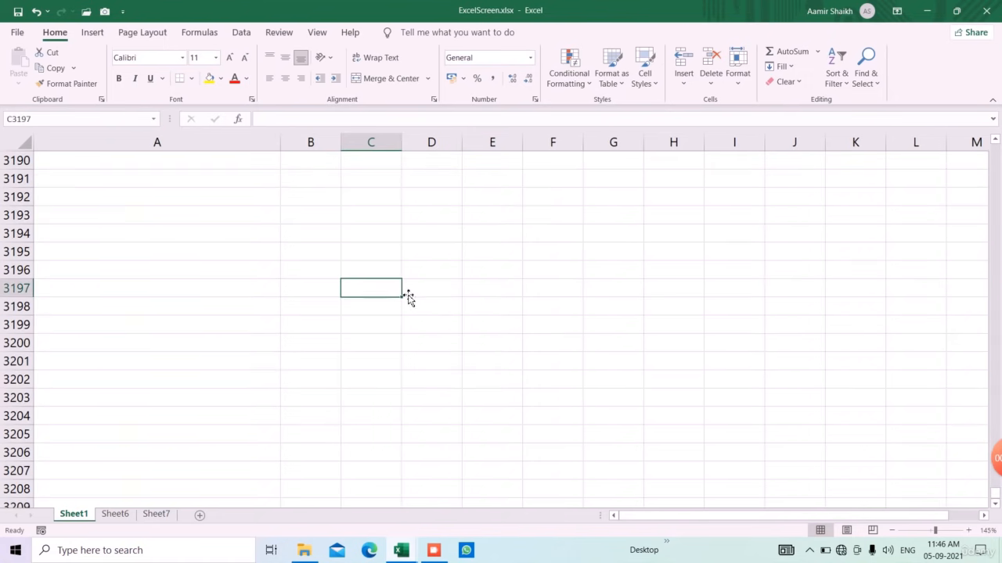
{"action": "key", "text": "Down"}
{"action": "key", "text": "Down"}
{"action": "key", "text": "Down"}
{"action": "key", "text": "Down"}
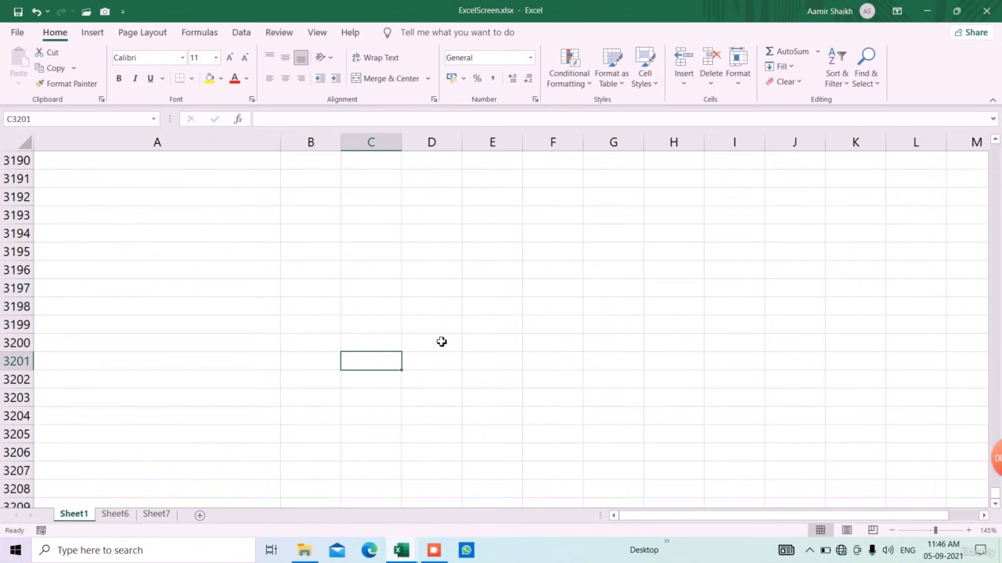
{"action": "key", "text": "ctrl+Down"}
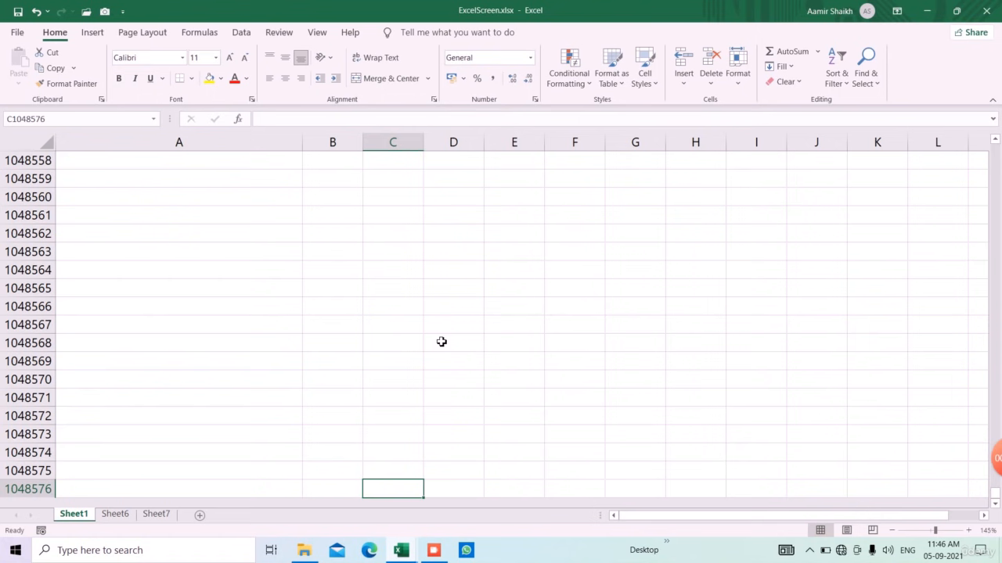
{"action": "key", "text": "ctrl+Up"}
{"action": "key", "text": "Right"}
{"action": "key", "text": "Right"}
{"action": "key", "text": "Right"}
{"action": "key", "text": "Right"}
{"action": "key", "text": "Right"}
{"action": "key", "text": "Right"}
{"action": "key", "text": "Right"}
{"action": "key", "text": "Right"}
{"action": "key", "text": "Right"}
{"action": "key", "text": "Right"}
{"action": "key", "text": "Right"}
{"action": "key", "text": "Right"}
{"action": "key", "text": "Right"}
{"action": "key", "text": "Right"}
{"action": "key", "text": "Right"}
{"action": "key", "text": "Right"}
{"action": "key", "text": "Right"}
{"action": "key", "text": "Right"}
{"action": "key", "text": "Right"}
{"action": "key", "text": "Right"}
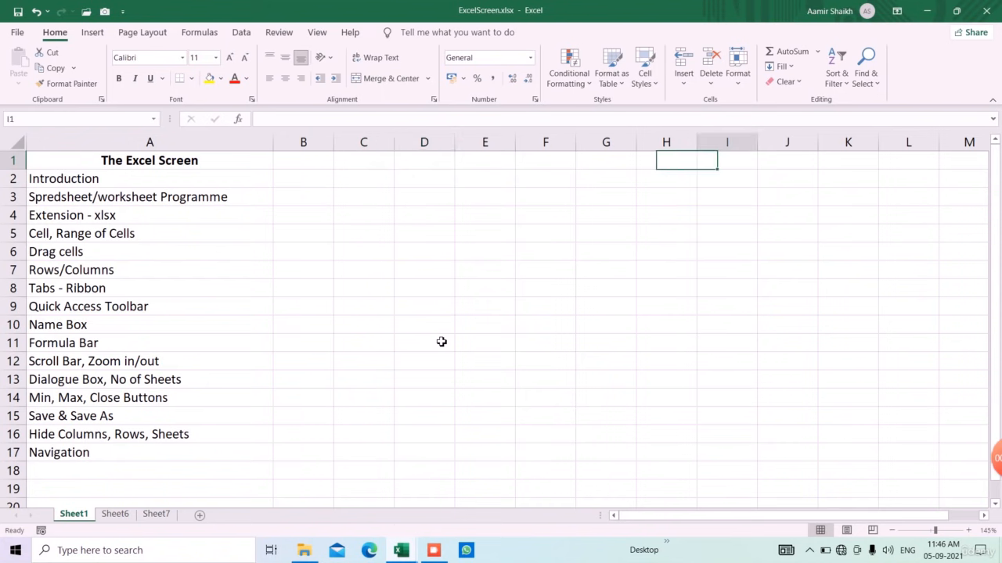
{"action": "key", "text": "Right"}
{"action": "key", "text": "Right"}
{"action": "key", "text": "Right"}
{"action": "key", "text": "Right"}
{"action": "key", "text": "Right"}
{"action": "key", "text": "Right"}
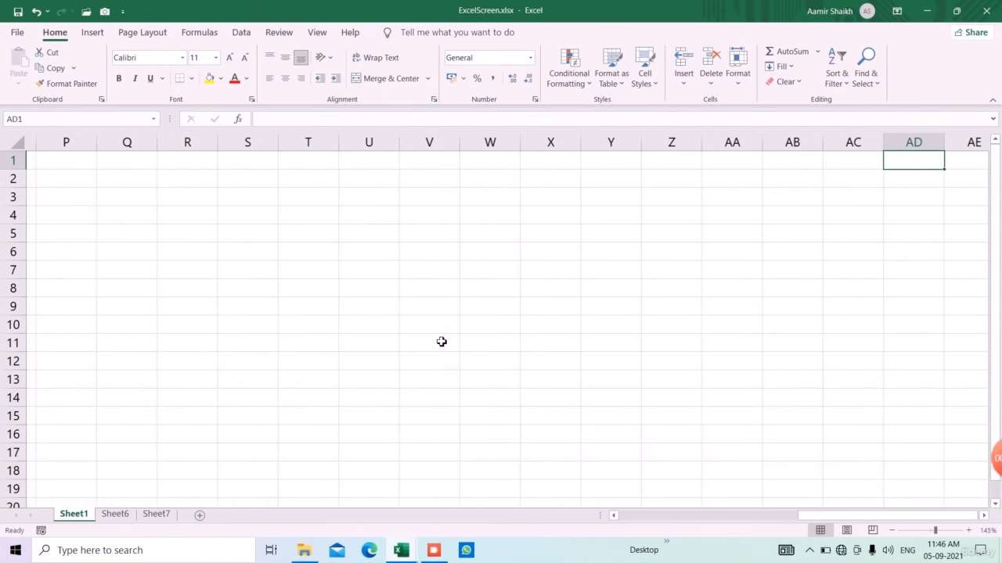
{"action": "key", "text": "Left"}
{"action": "key", "text": "Left"}
{"action": "key", "text": "Right"}
{"action": "key", "text": "Right"}
{"action": "key", "text": "Right"}
{"action": "key", "text": "Right"}
{"action": "key", "text": "Right"}
{"action": "key", "text": "Right"}
{"action": "key", "text": "Right"}
{"action": "key", "text": "Right"}
{"action": "key", "text": "Right"}
{"action": "key", "text": "Right"}
{"action": "key", "text": "Right"}
{"action": "key", "text": "Right"}
{"action": "key", "text": "Right"}
{"action": "key", "text": "Right"}
{"action": "key", "text": "Right"}
{"action": "key", "text": "Right"}
{"action": "key", "text": "Right"}
{"action": "key", "text": "Right"}
{"action": "key", "text": "Right"}
{"action": "key", "text": "Right"}
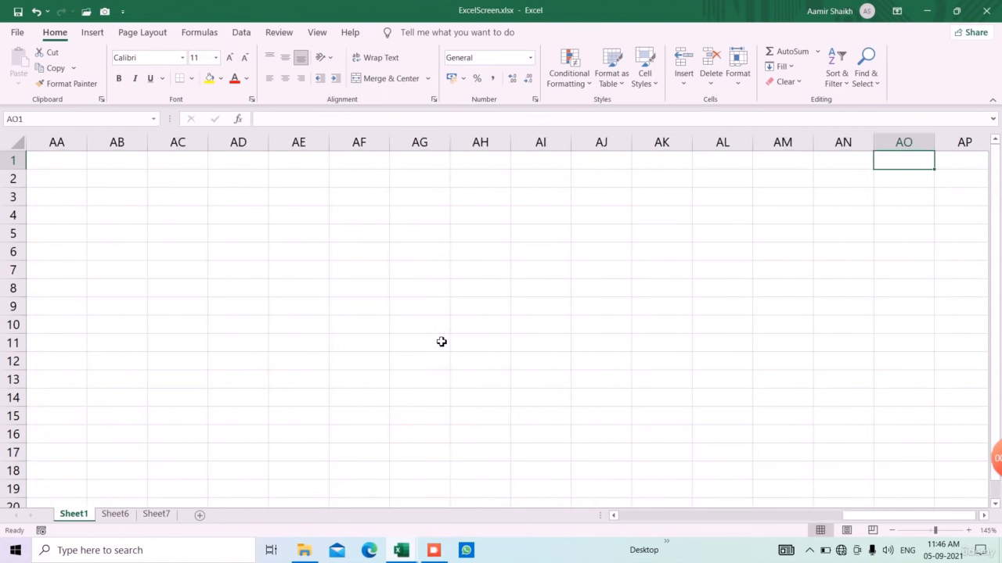
{"action": "key", "text": "ctrl+Right"}
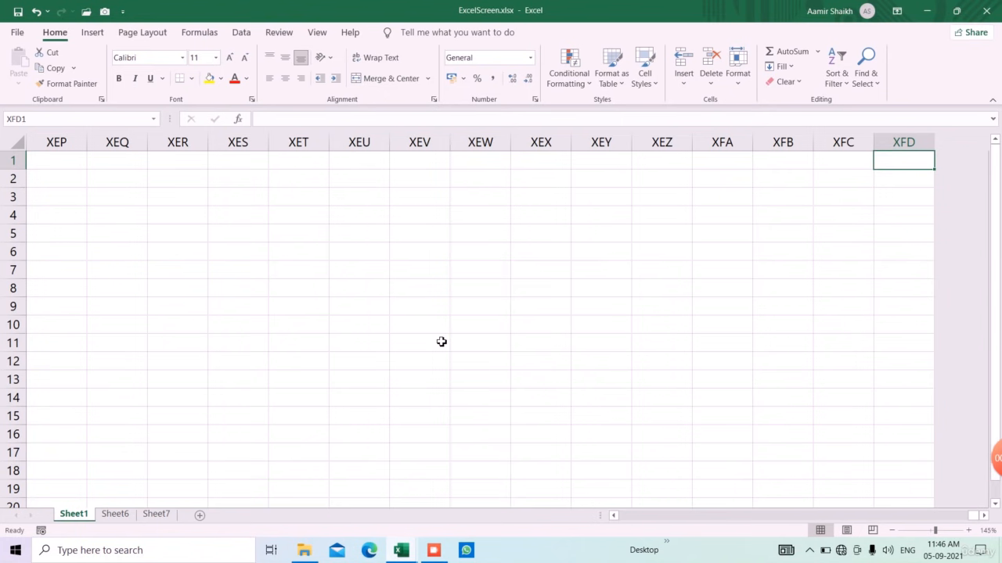
{"action": "key", "text": "ctrl+Home"}
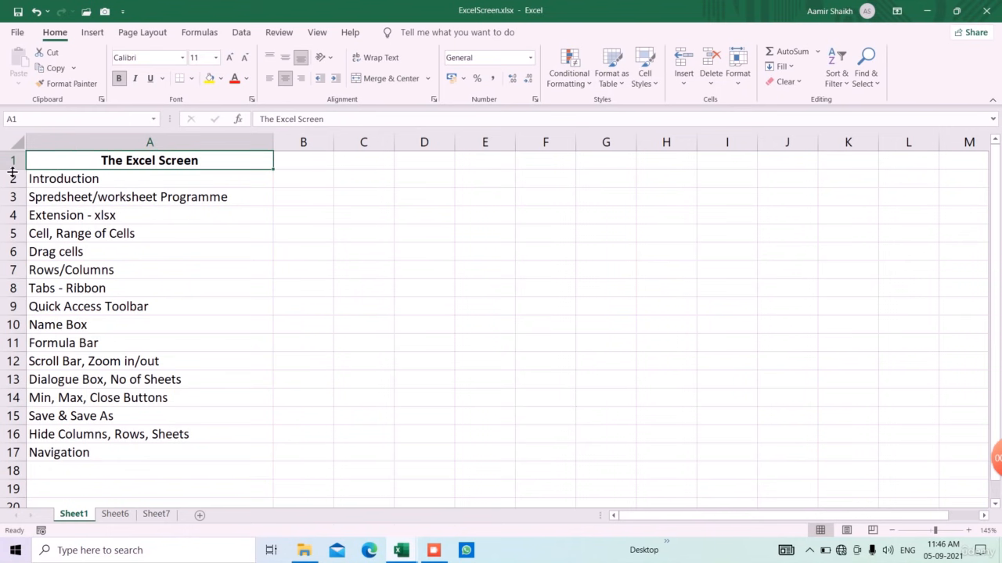
{"action": "left_click", "coordinate": [11, 146]}
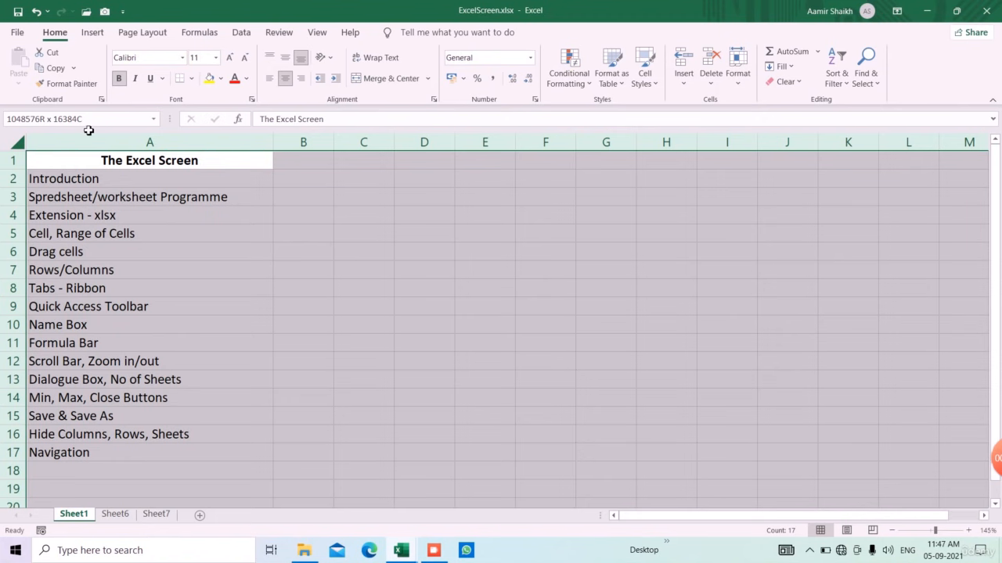
{"action": "left_click", "coordinate": [474, 239]}
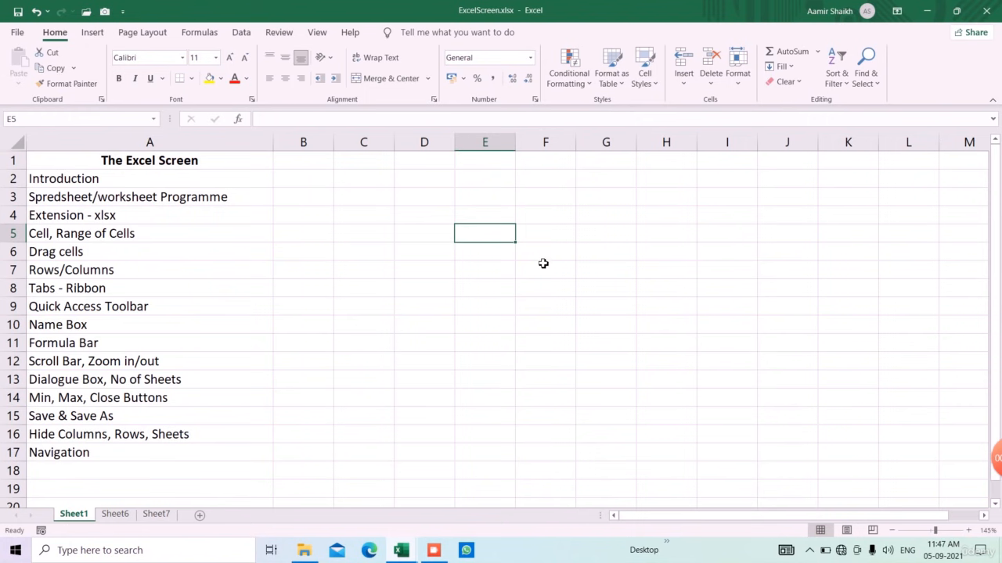
Step: Enter 10 in D5 and fill it down to D16
{"action": "left_click", "coordinate": [477, 255]}
{"action": "left_click", "coordinate": [445, 241]}
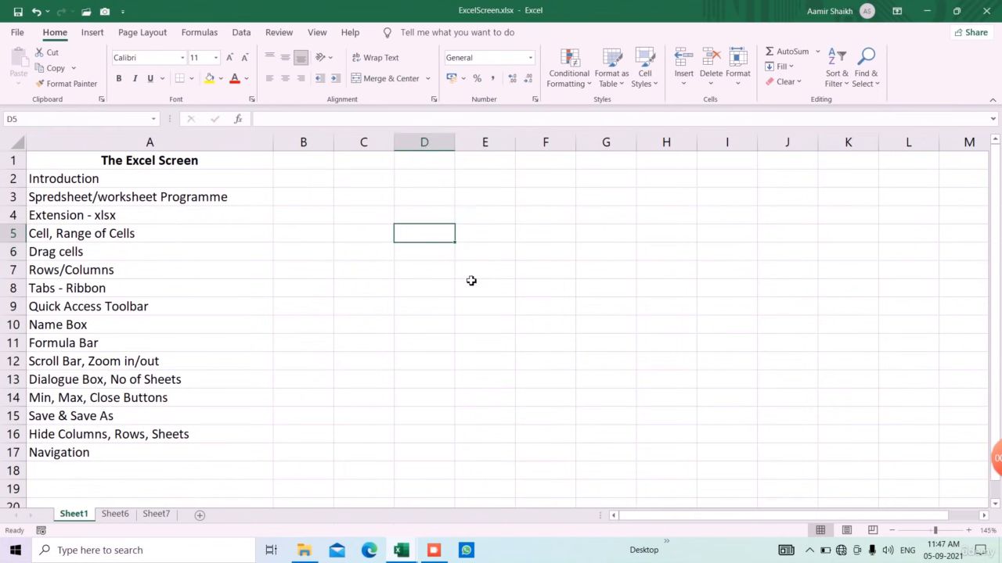
{"action": "type", "text": "10"}
{"action": "key", "text": "Return"}
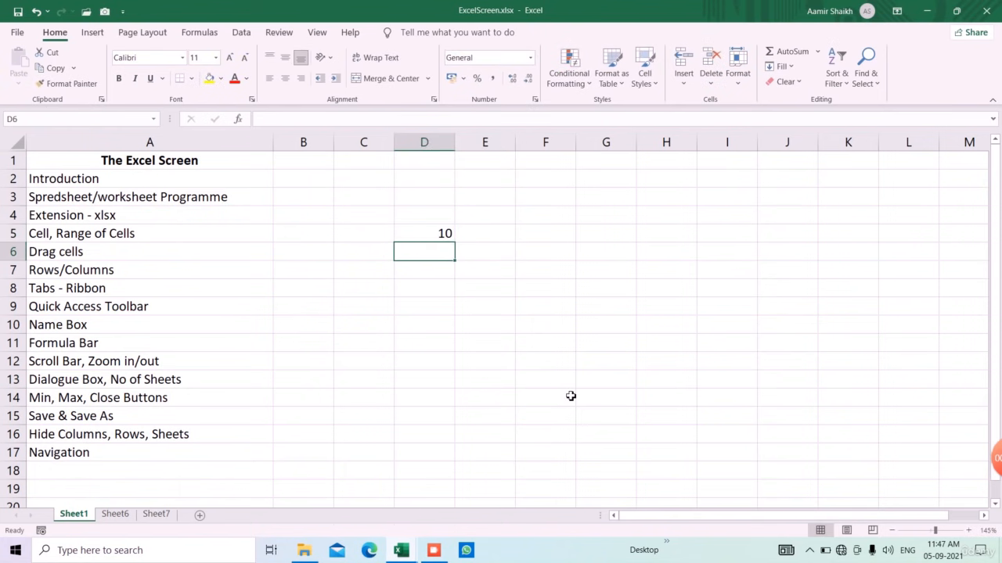
{"action": "left_click", "coordinate": [441, 232]}
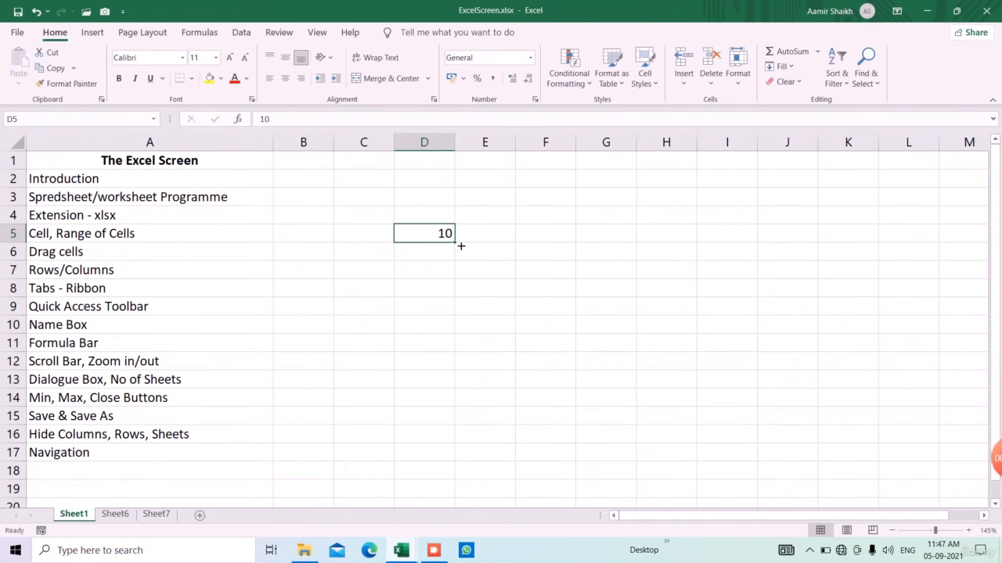
{"action": "left_click_drag", "start_coordinate": [461, 247], "coordinate": [451, 446]}
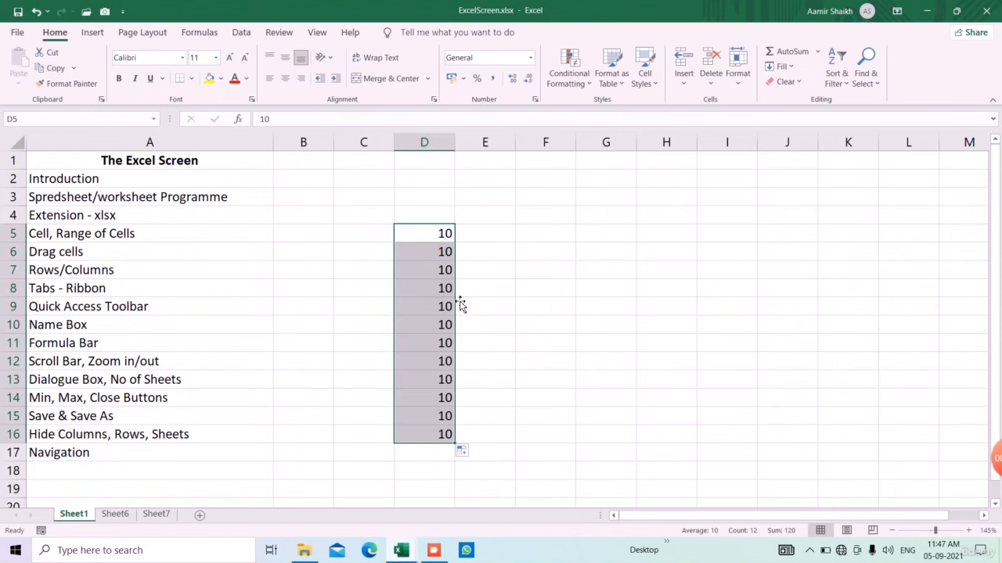
Step: Enter 10 in E5 and close the DataRecognition workbook
{"action": "left_click", "coordinate": [489, 239]}
{"action": "type", "text": "10"}
{"action": "key", "text": "Return"}
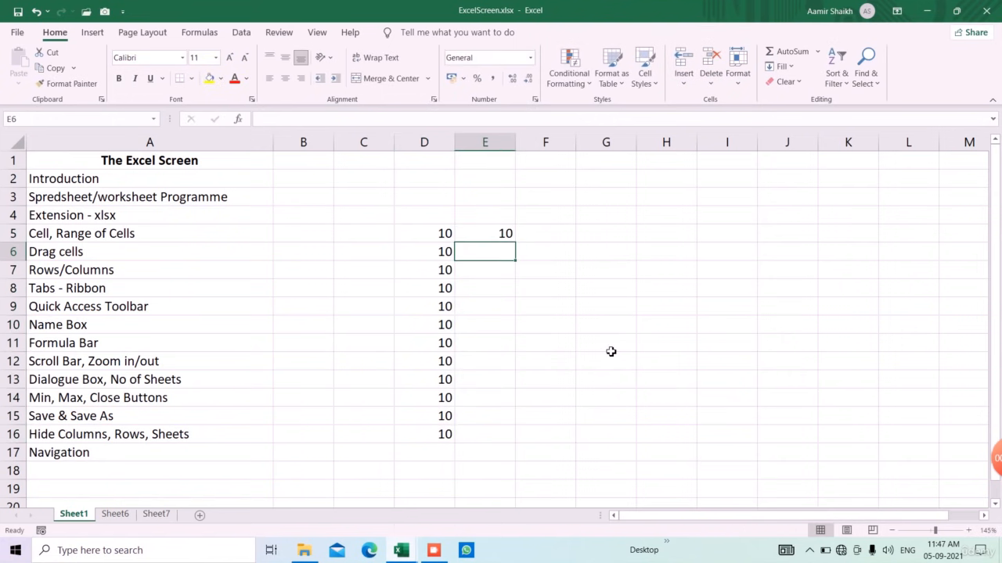
{"action": "key", "text": "alt+Tab"}
{"action": "left_click", "coordinate": [986, 11]}
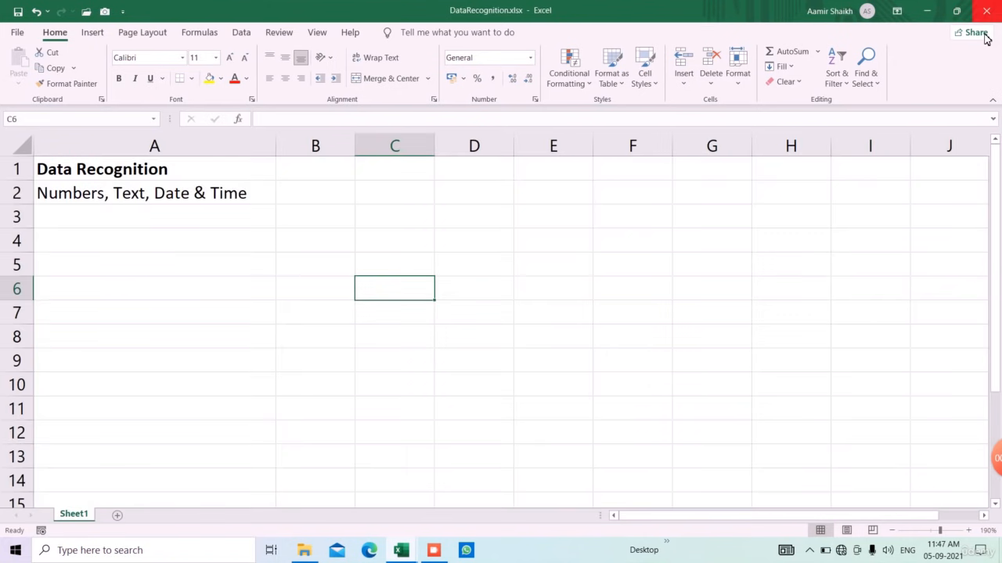
Step: Enter 15 in E6 and select E5:E6
{"action": "left_click", "coordinate": [506, 292]}
{"action": "left_click", "coordinate": [485, 255]}
{"action": "type", "text": "15"}
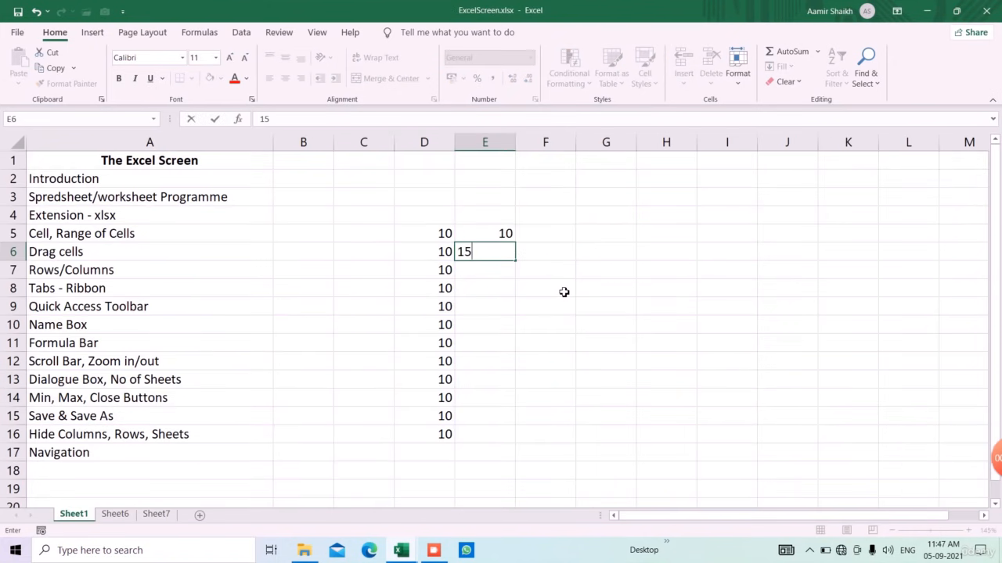
{"action": "key", "text": "Return"}
{"action": "key", "text": "Up"}
{"action": "key", "text": "Up"}
{"action": "key", "text": "shift+Down"}
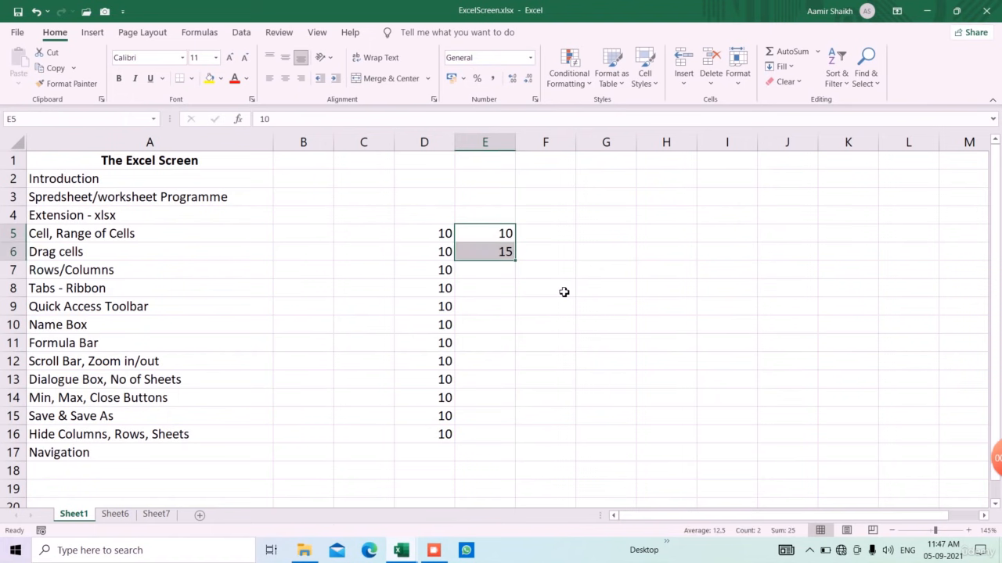
Step: Extend the 10, 15 series to E15 and fill months from Jan in G6 to G18
{"action": "left_click_drag", "start_coordinate": [515, 260], "coordinate": [509, 422]}
{"action": "left_click", "coordinate": [606, 259]}
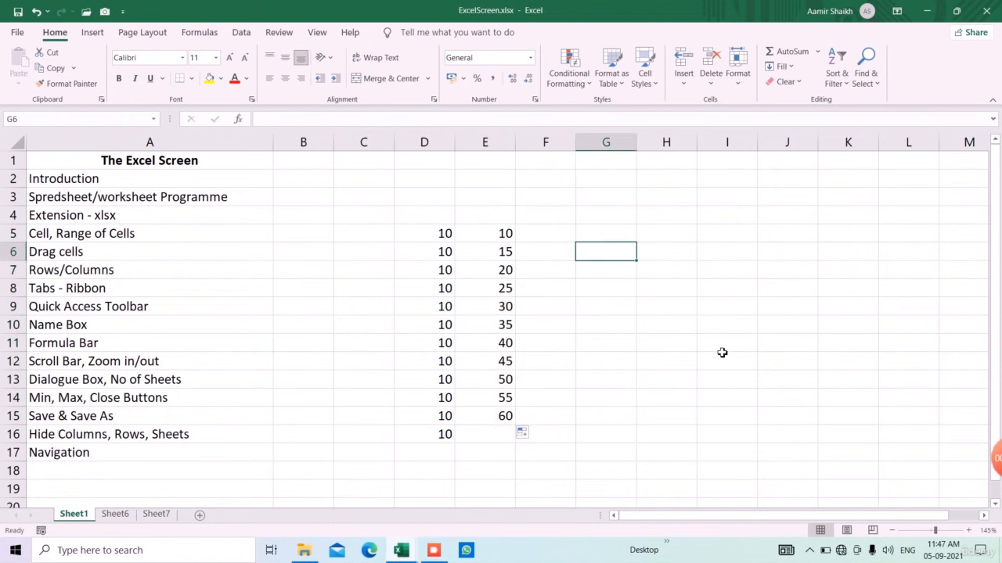
{"action": "type", "text": "Jan"}
{"action": "key", "text": "Return"}
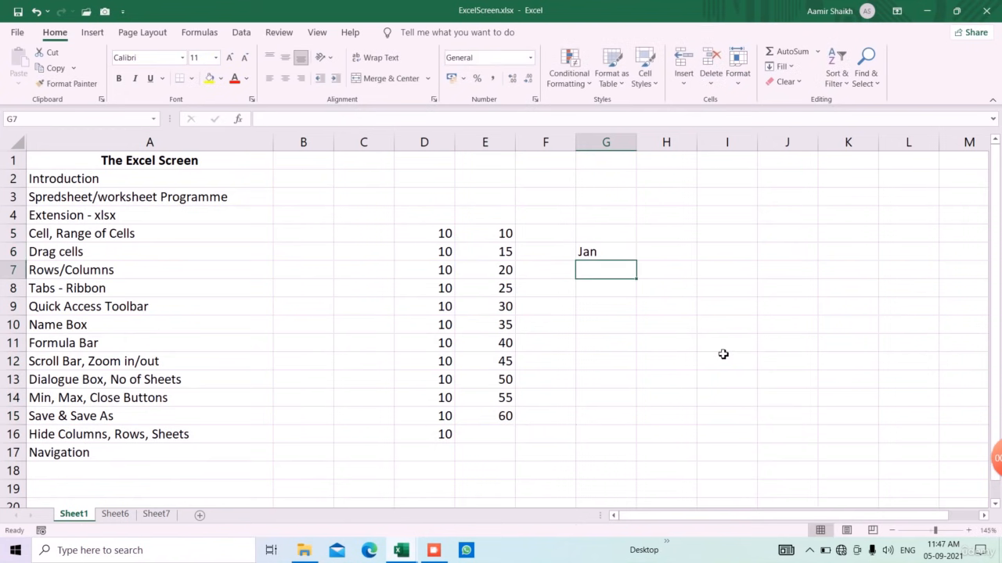
{"action": "key", "text": "Up"}
{"action": "left_click_drag", "start_coordinate": [638, 266], "coordinate": [644, 476]}
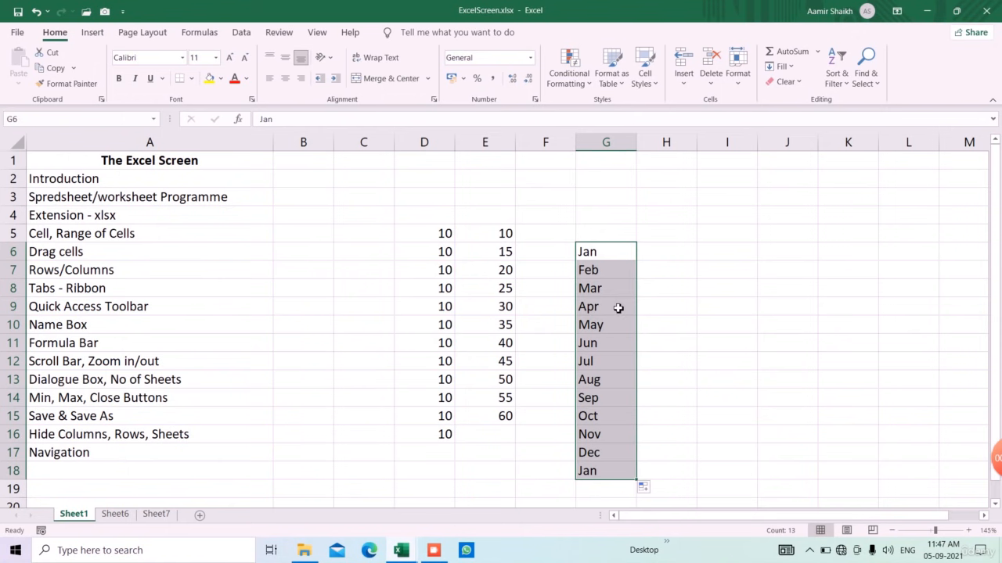
Step: Enter Jan in H6 and H7 and copy it down to H15
{"action": "left_click", "coordinate": [656, 252]}
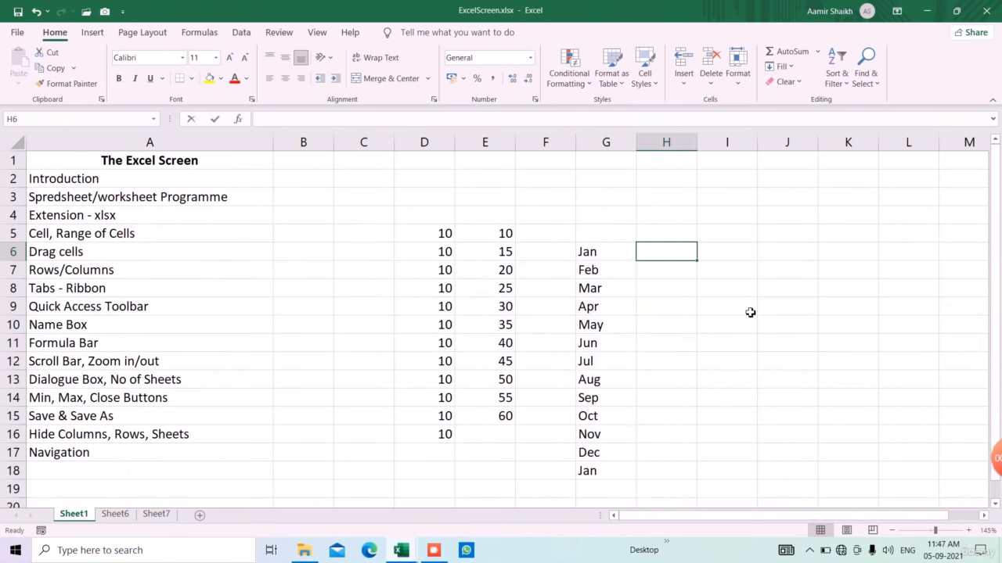
{"action": "type", "text": "Jan"}
{"action": "key", "text": "Return"}
{"action": "type", "text": "Jan"}
{"action": "key", "text": "Return"}
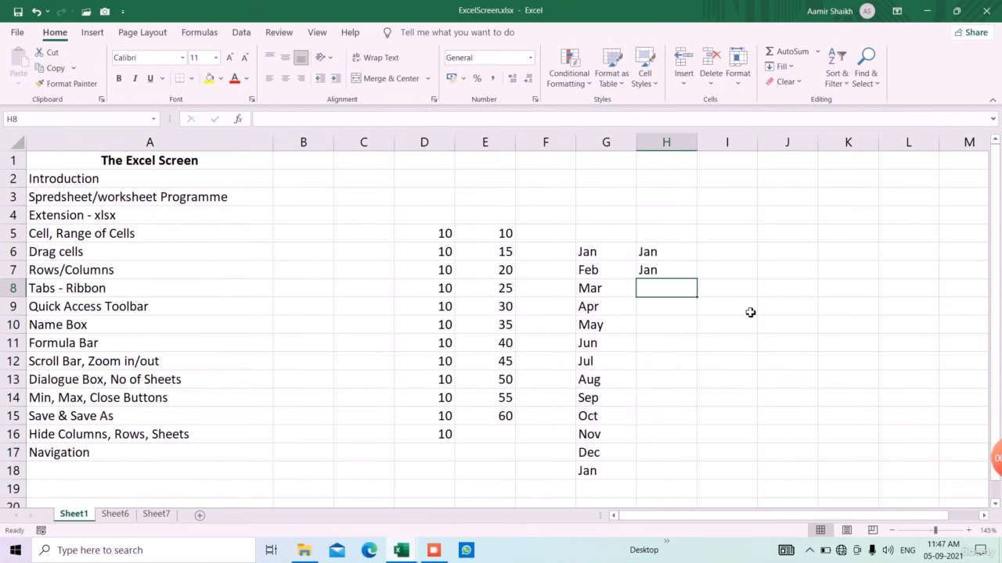
{"action": "key", "text": "Up"}
{"action": "key", "text": "Up"}
{"action": "key", "text": "shift+Down"}
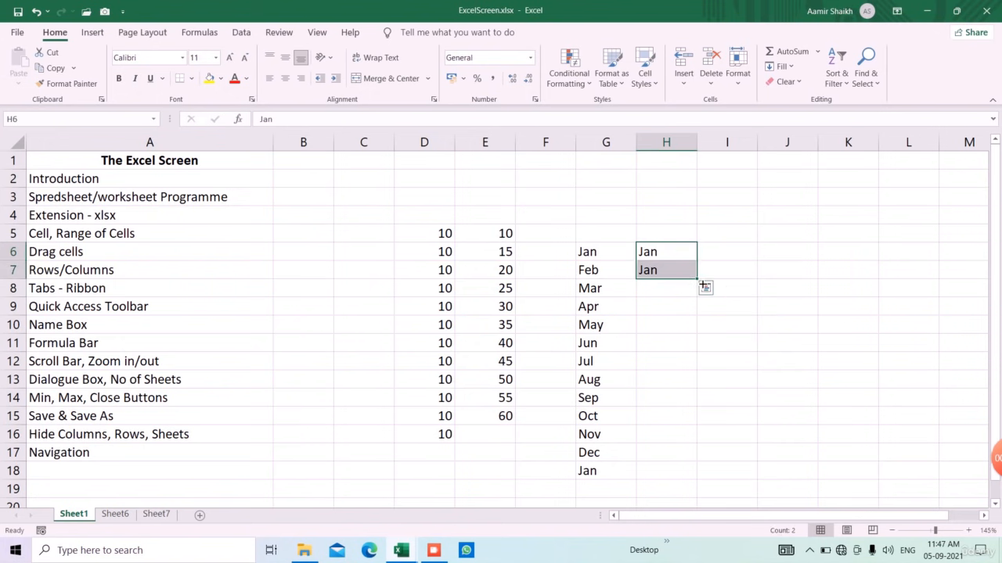
{"action": "left_click_drag", "start_coordinate": [702, 284], "coordinate": [697, 425]}
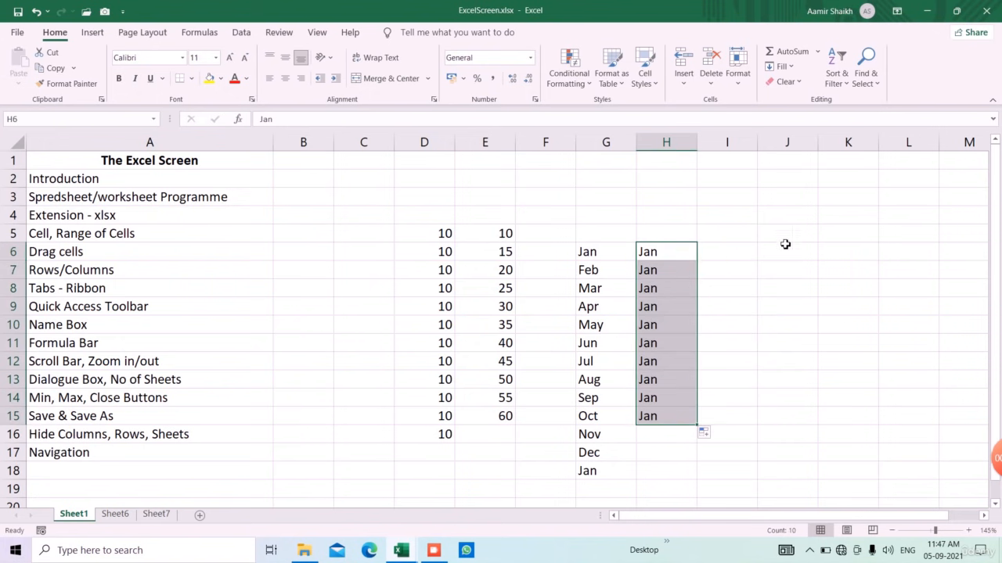
Step: Fill weekdays from Mon in I5 down to I15, then select D4:I19
{"action": "left_click", "coordinate": [750, 235]}
{"action": "type", "text": "Mon"}
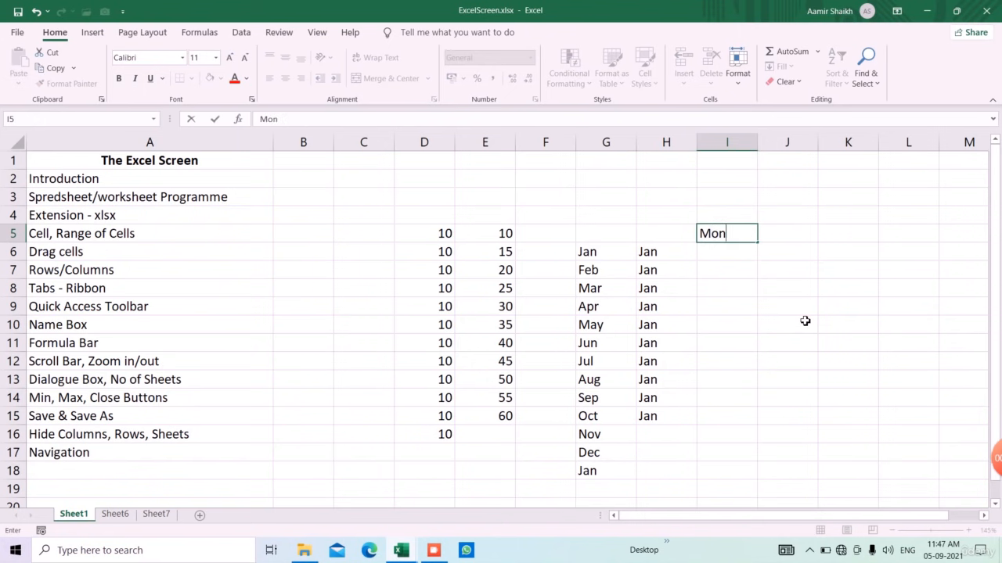
{"action": "key", "text": "Return"}
{"action": "key", "text": "Up"}
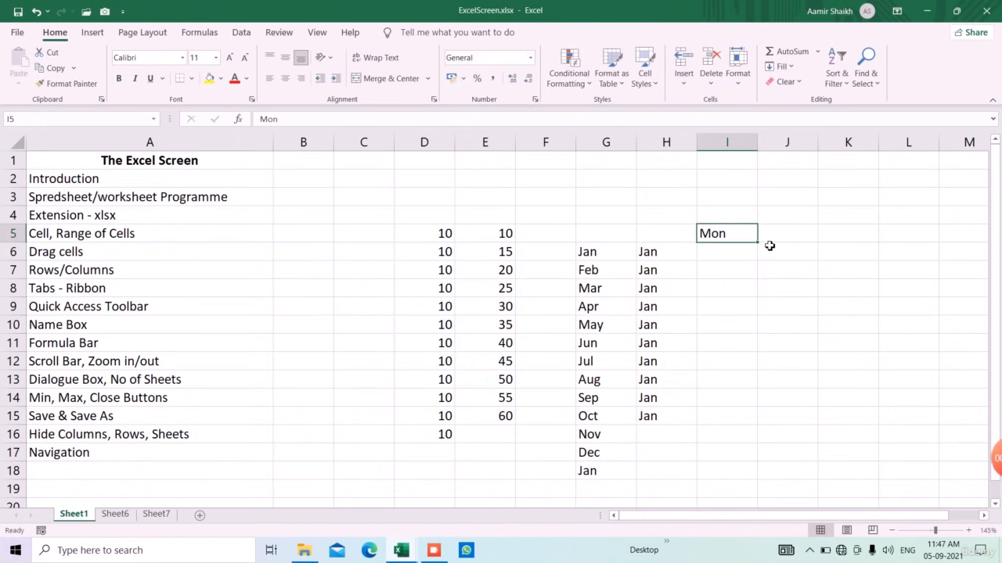
{"action": "left_click_drag", "start_coordinate": [757, 243], "coordinate": [762, 429]}
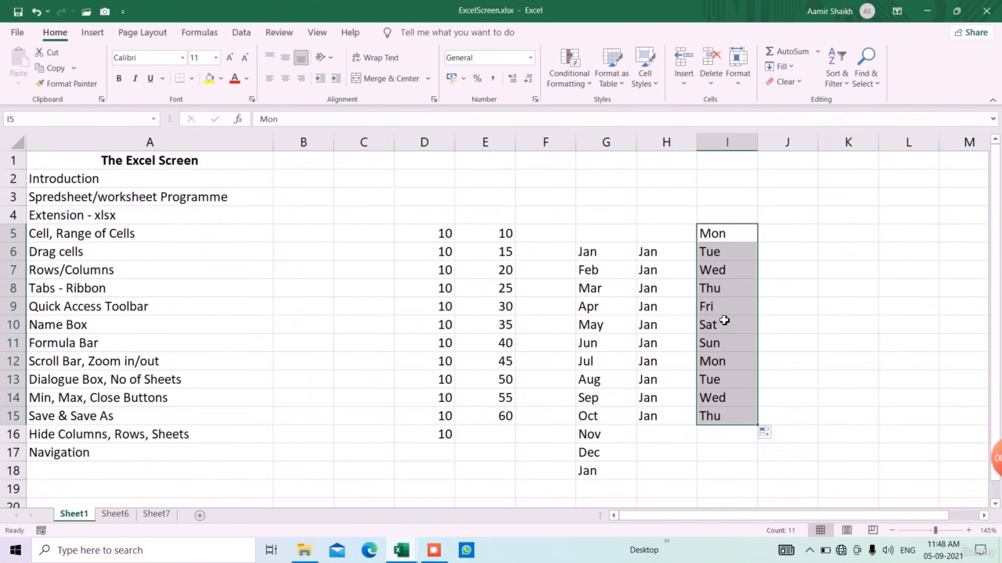
{"action": "left_click_drag", "start_coordinate": [432, 222], "coordinate": [717, 490]}
Step: Clear D4:I19 and enter 1500 in E7
{"action": "key", "text": "Delete"}
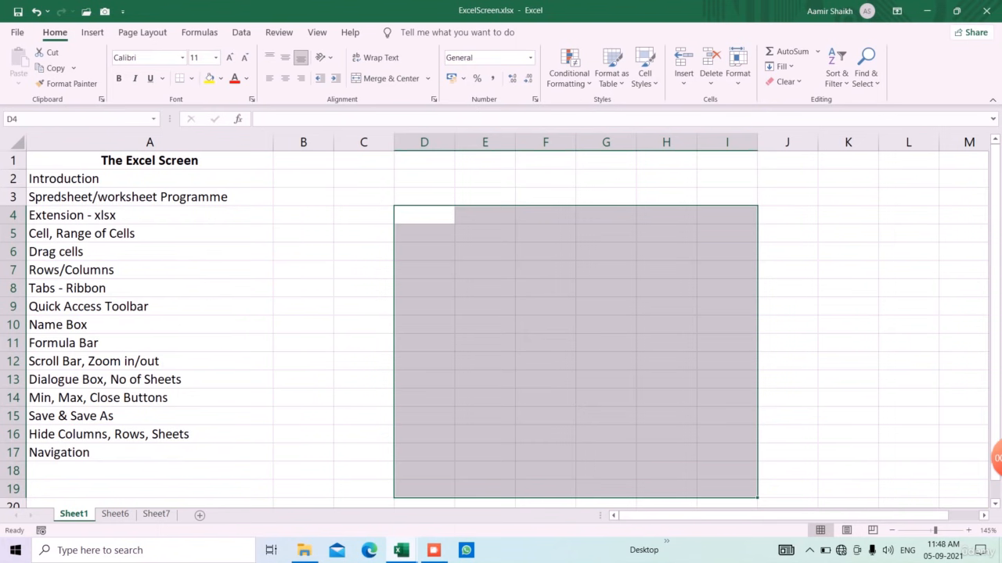
{"action": "left_click", "coordinate": [465, 269]}
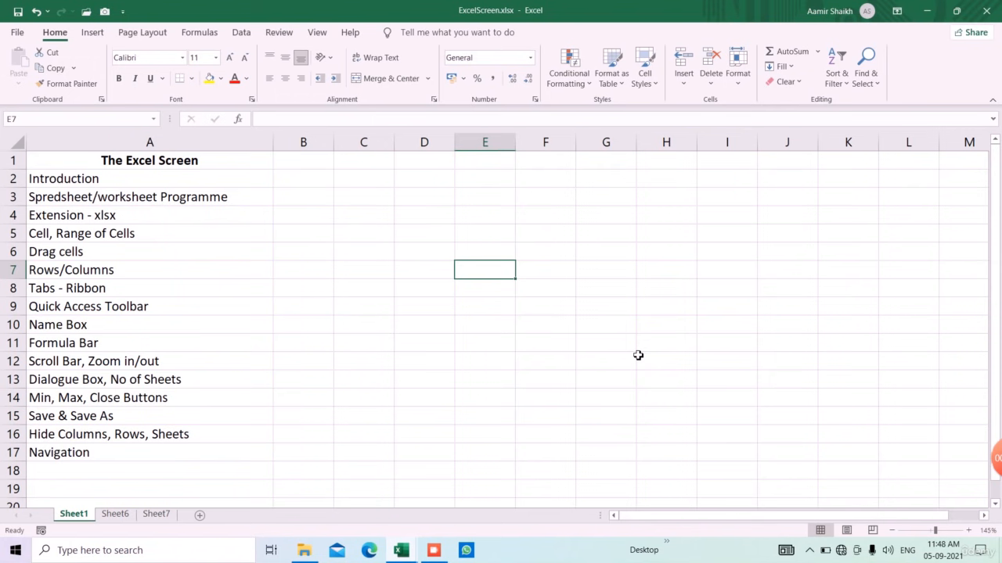
{"action": "type", "text": "1500"}
{"action": "key", "text": "Return"}
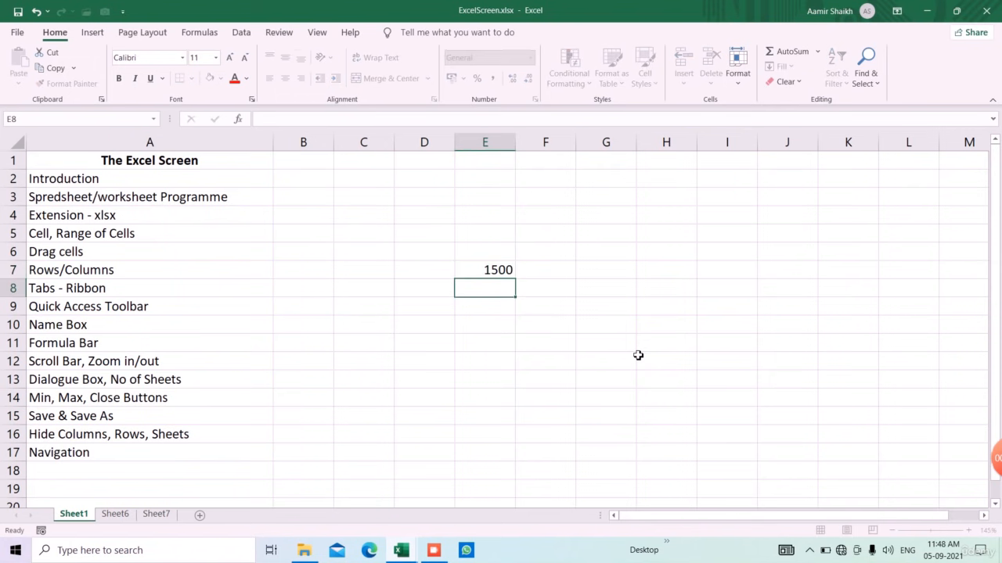
{"action": "key", "text": "Up"}
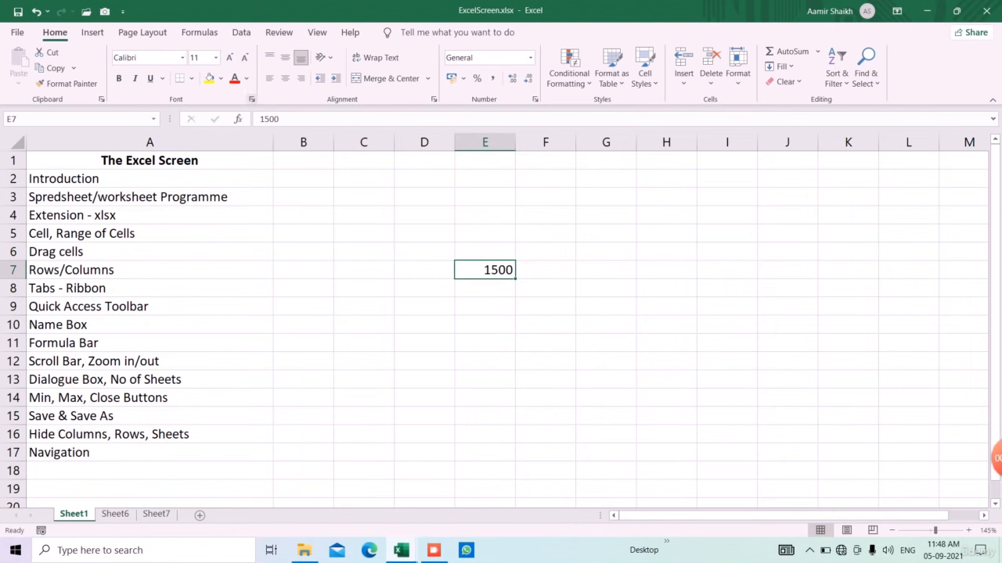
Step: Put the formula =E7 in G7
{"action": "left_click", "coordinate": [626, 272]}
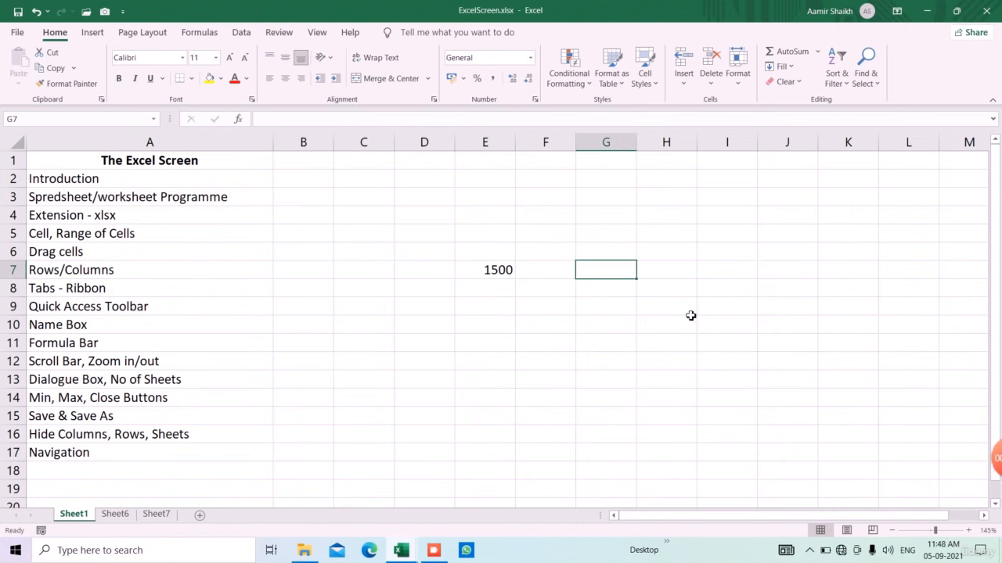
{"action": "type", "text": "="}
{"action": "key", "text": "Left"}
{"action": "key", "text": "Left"}
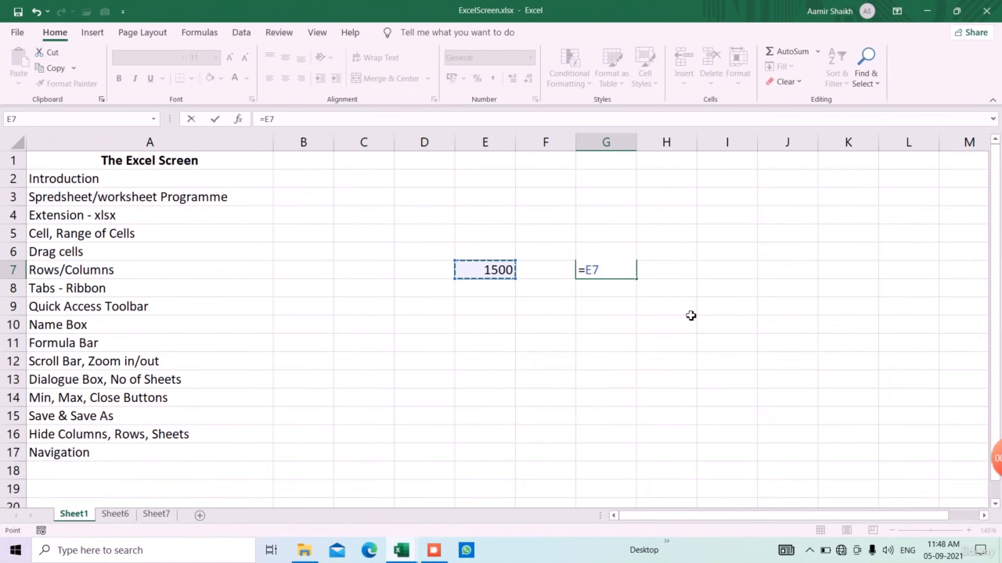
{"action": "key", "text": "Return"}
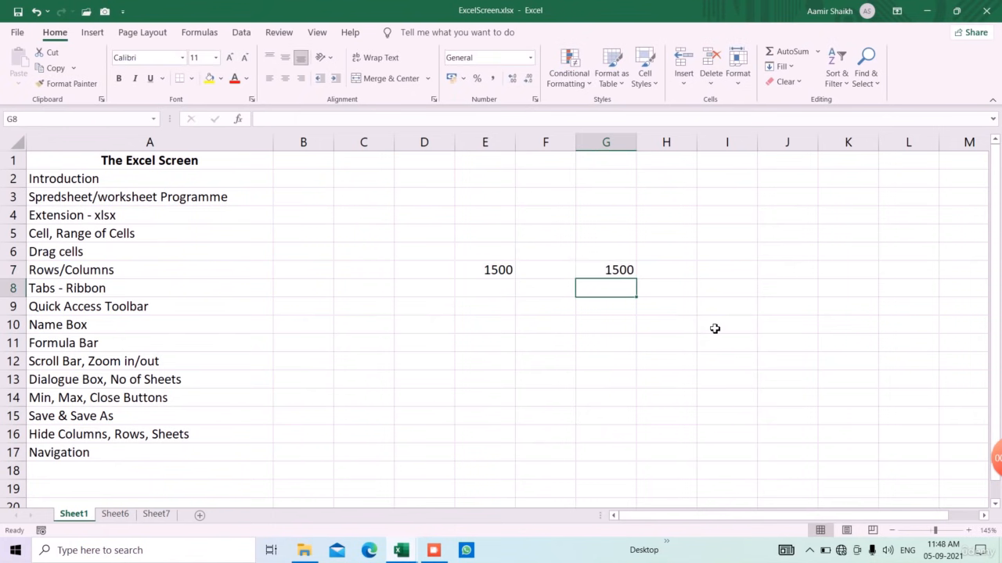
Step: Change E7 to 2000 and confirm G7 now shows 2000
{"action": "left_click", "coordinate": [502, 270]}
{"action": "type", "text": "2000"}
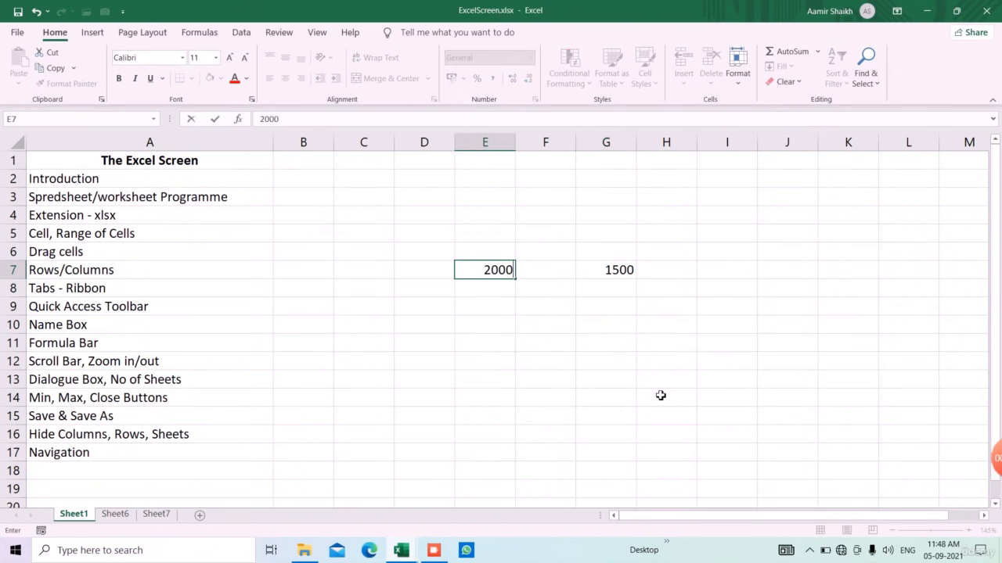
{"action": "key", "text": "Return"}
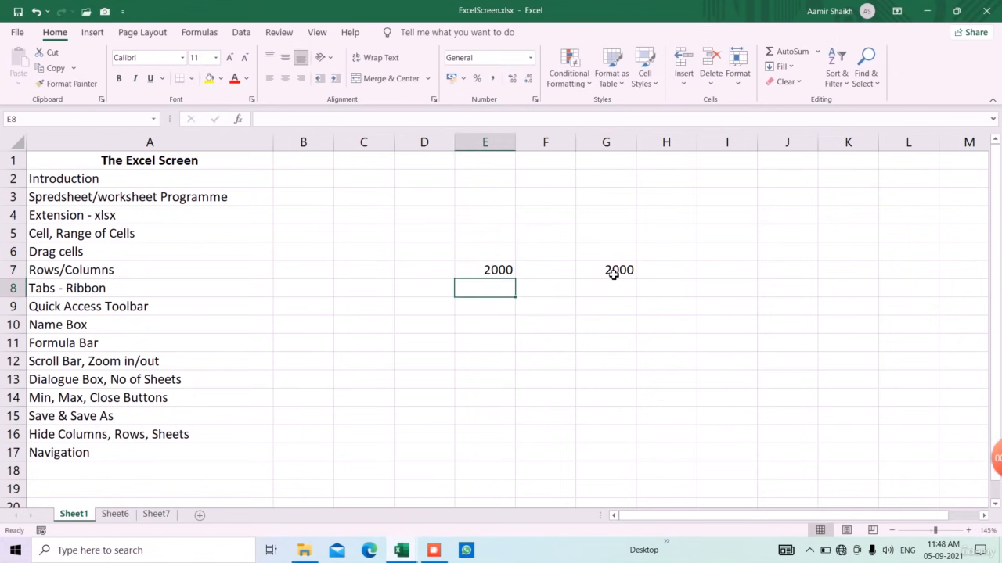
{"action": "left_click", "coordinate": [502, 271]}
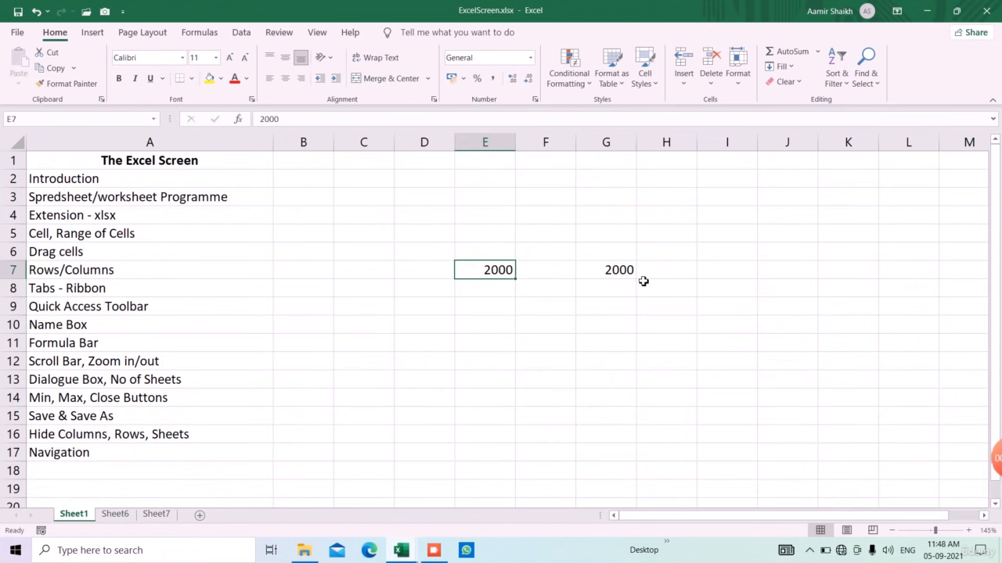
{"action": "left_click", "coordinate": [620, 275]}
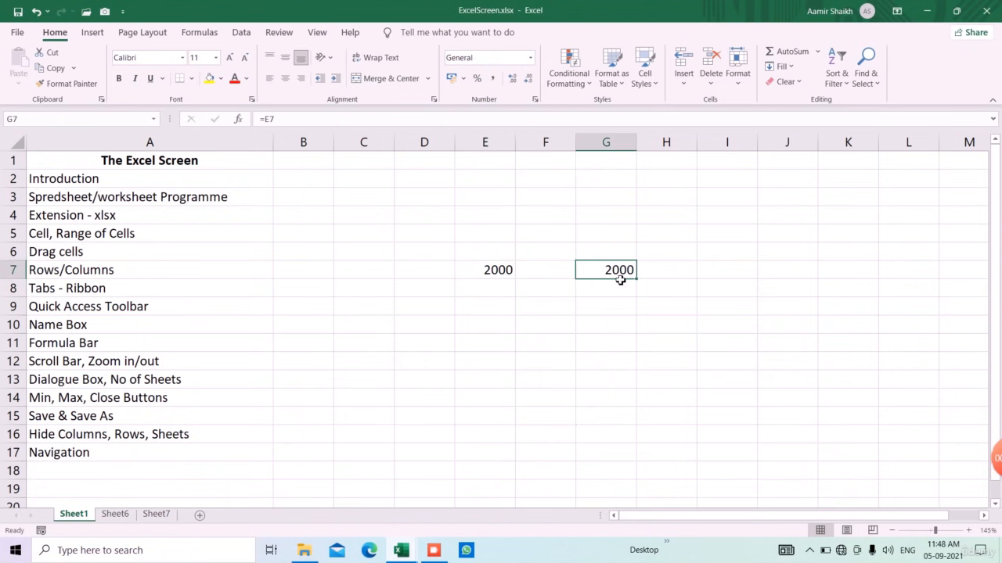
{"action": "left_click", "coordinate": [502, 271]}
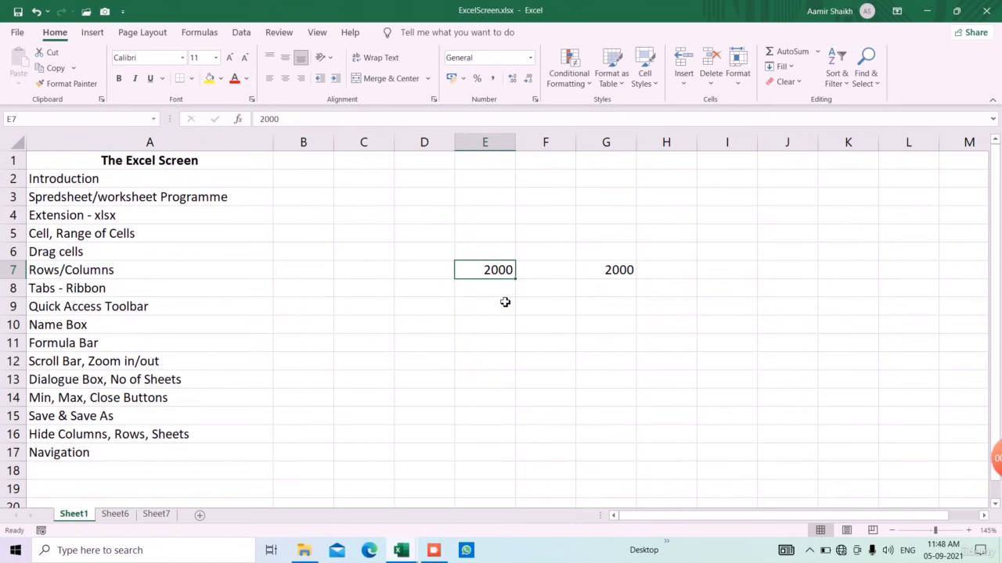
{"action": "left_click", "coordinate": [629, 271]}
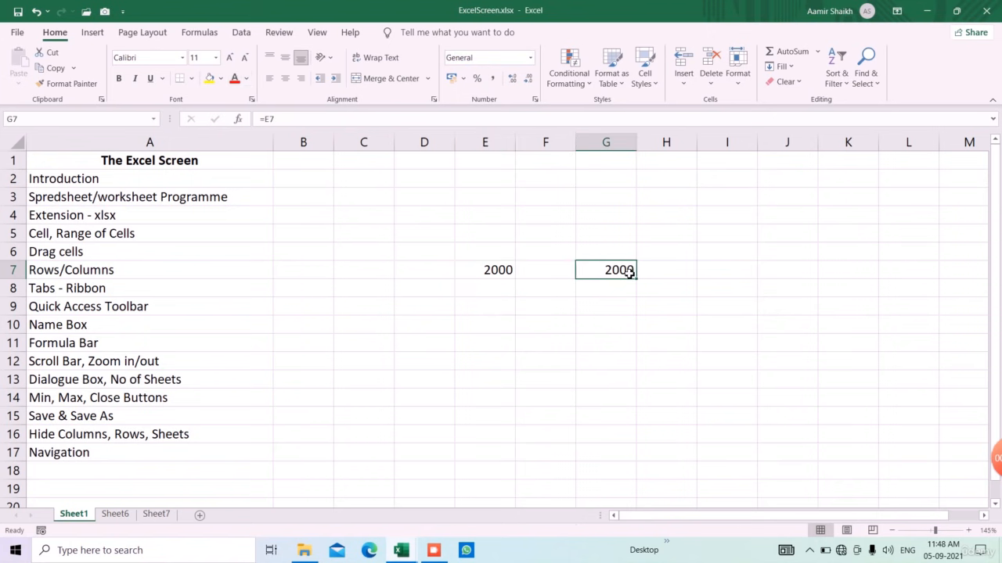
{"action": "left_click_drag", "start_coordinate": [480, 256], "coordinate": [633, 288]}
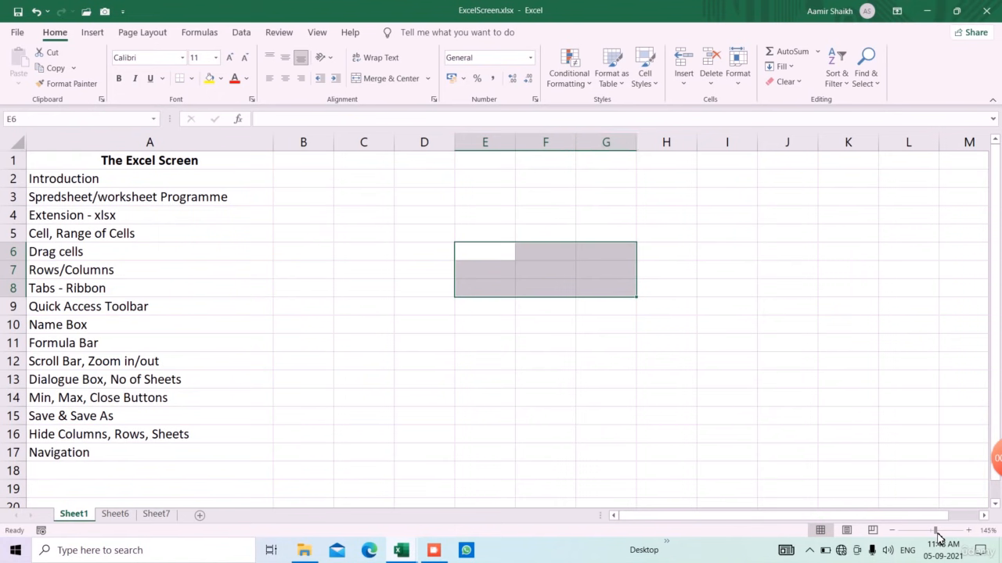
Step: Zoom the sheet out to 131% and deselect by picking D15
{"action": "mouse_move", "coordinate": [938, 534]}
{"action": "left_mouse_down"}
{"action": "mouse_move", "coordinate": [948, 534]}
{"action": "mouse_move", "coordinate": [931, 539]}
{"action": "left_mouse_up"}
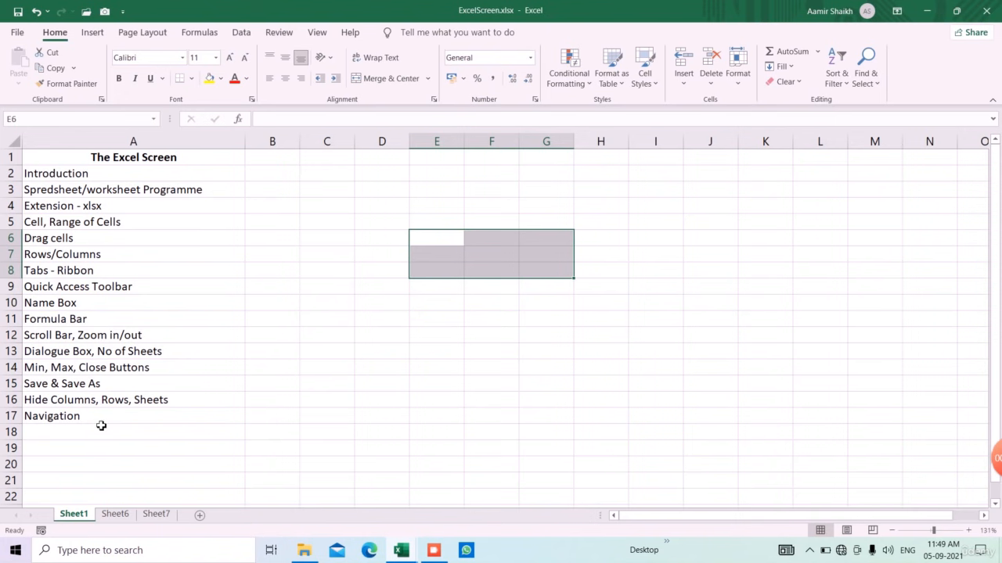
{"action": "left_click", "coordinate": [375, 385]}
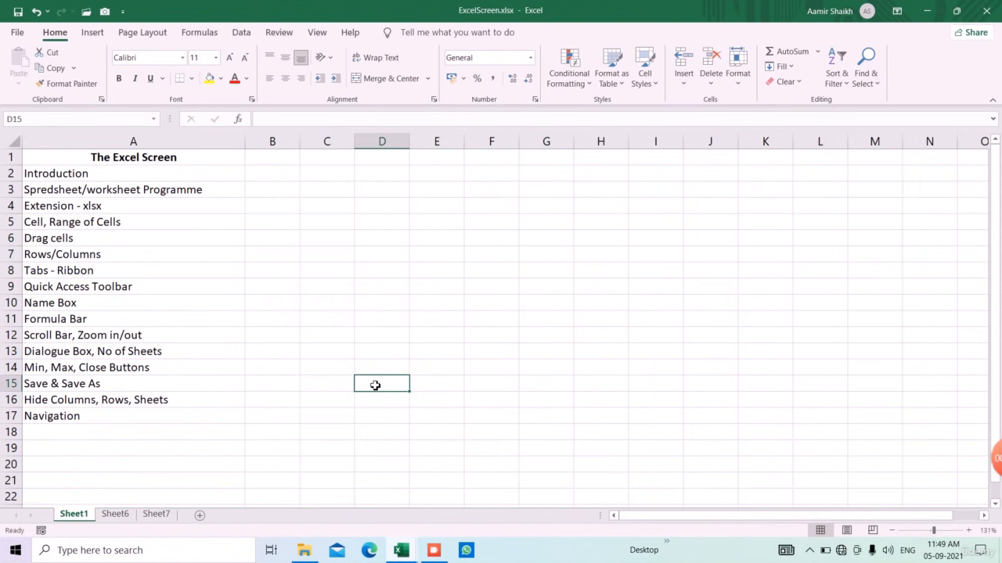
Step: Start Insert > Table from D15 with Alt, N, T, then cancel the Create Table dialog
{"action": "key", "text": "alt"}
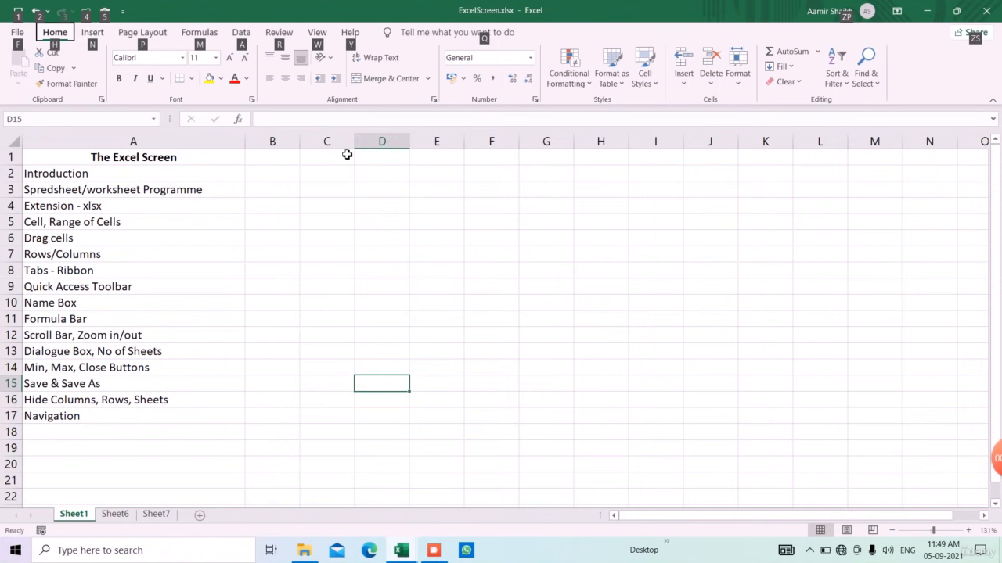
{"action": "key", "text": "n"}
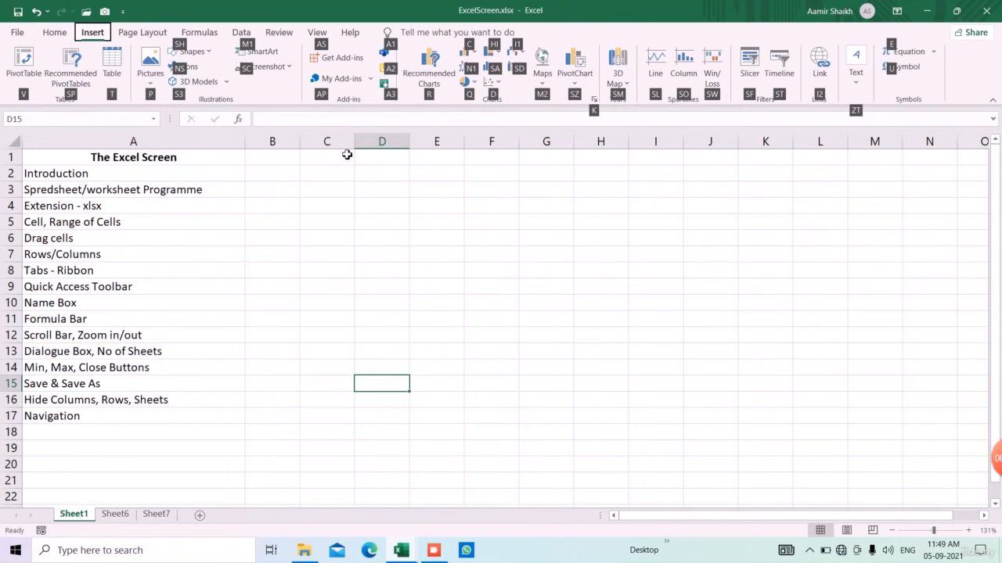
{"action": "key", "text": "t"}
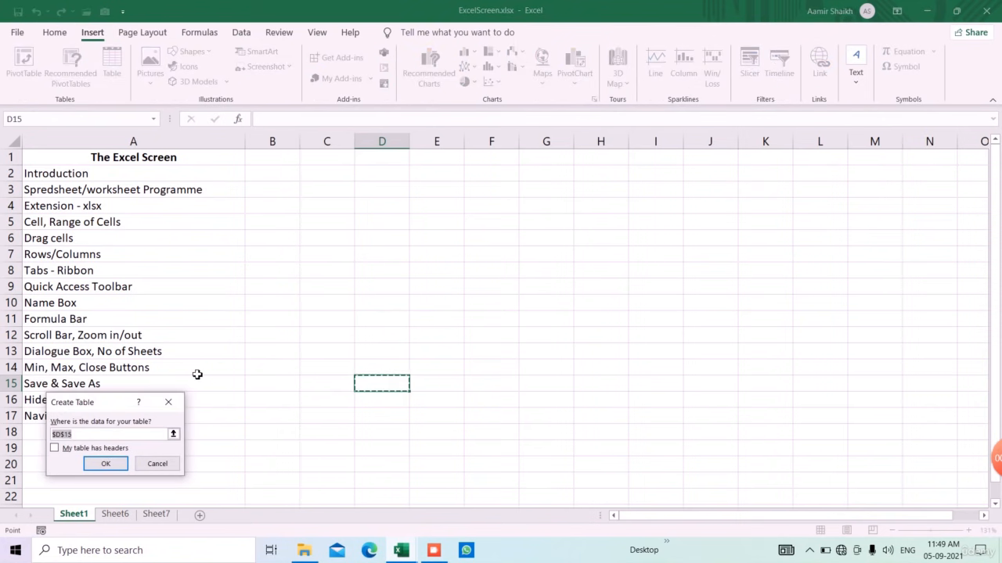
{"action": "left_click_drag", "start_coordinate": [118, 406], "coordinate": [490, 255]}
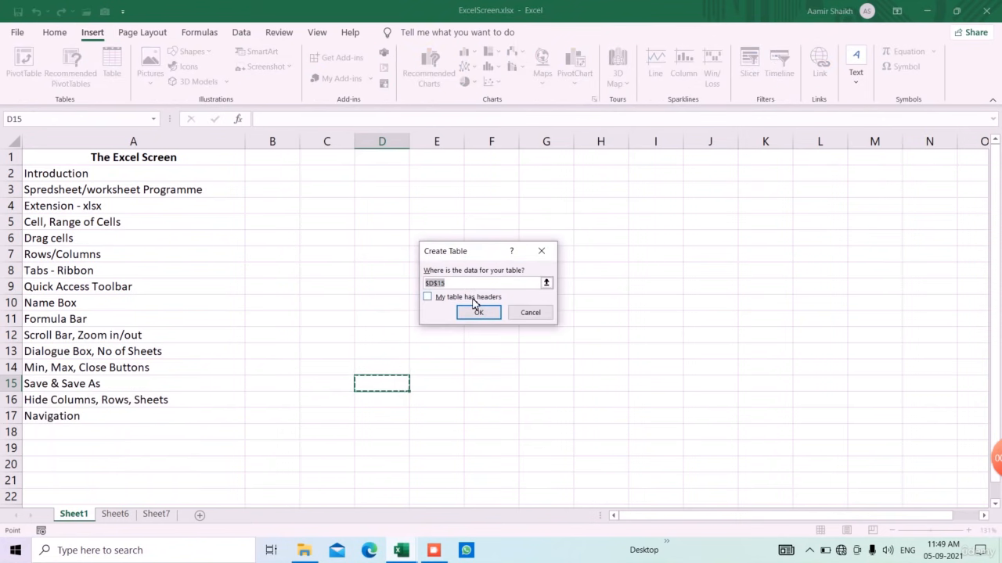
{"action": "left_click", "coordinate": [547, 316]}
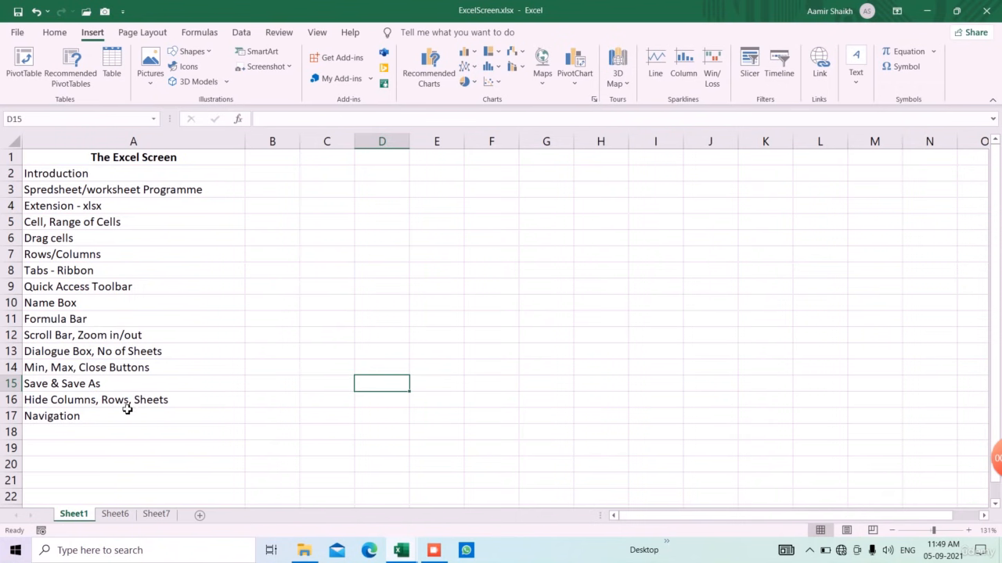
{"action": "left_click", "coordinate": [237, 396]}
Step: Hide column E, then drag its border to reveal it again
{"action": "left_click", "coordinate": [439, 147]}
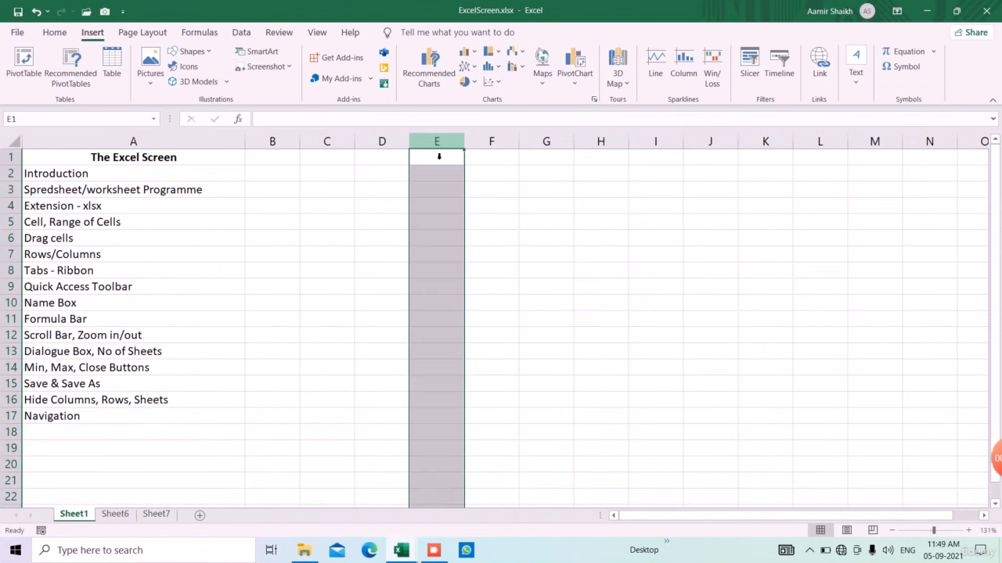
{"action": "right_click", "coordinate": [438, 145]}
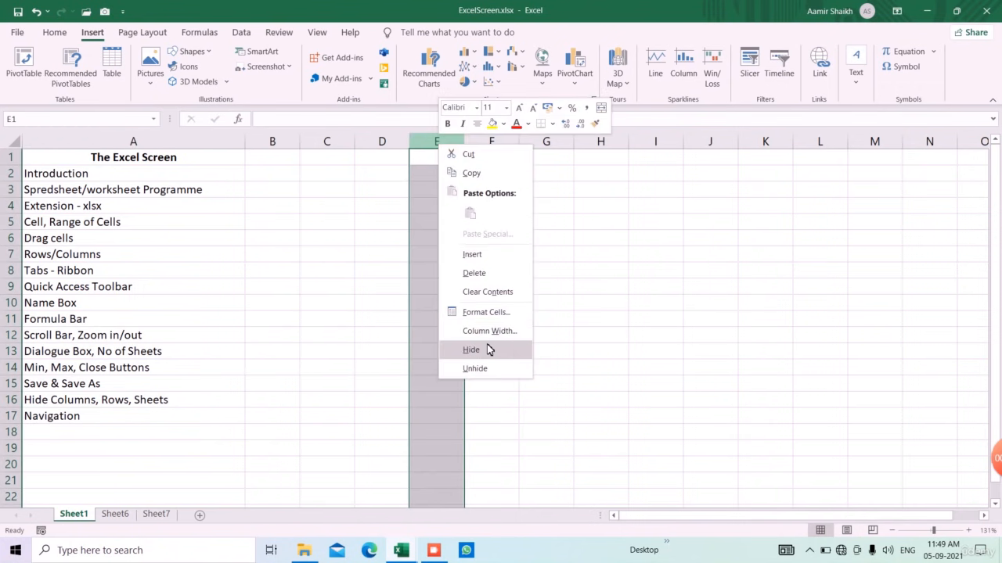
{"action": "left_click", "coordinate": [471, 350]}
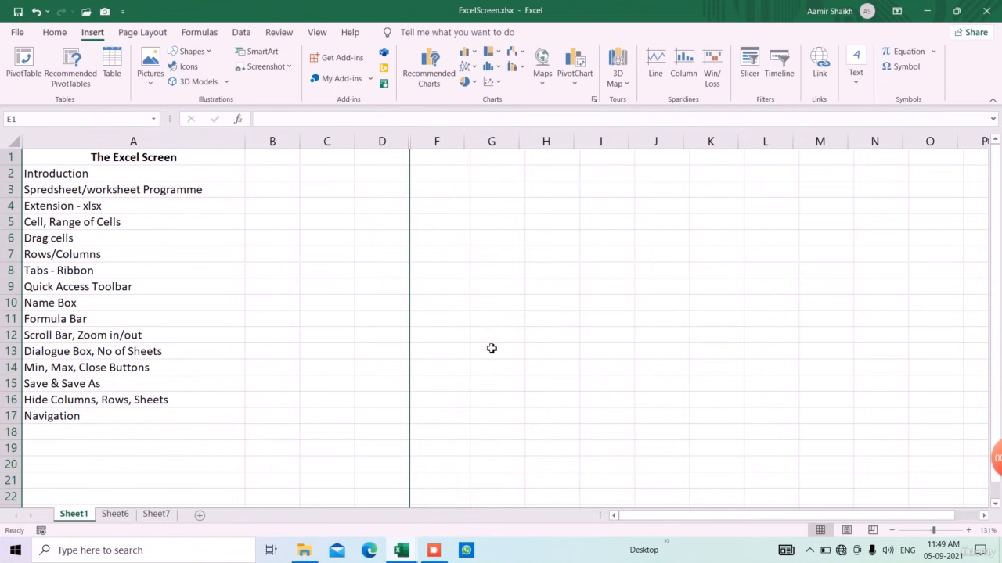
{"action": "right_click", "coordinate": [409, 144]}
{"action": "left_click", "coordinate": [460, 370]}
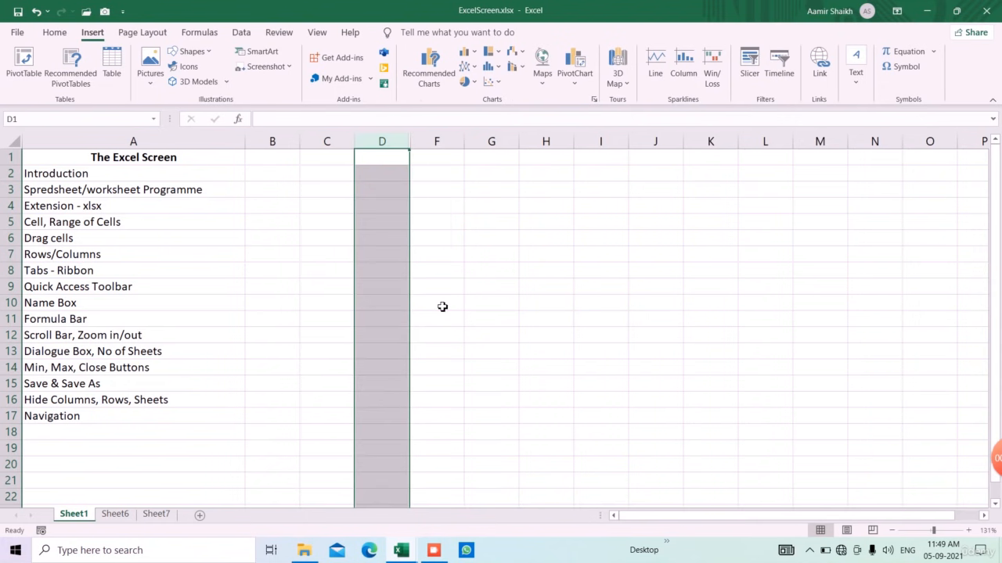
{"action": "left_click_drag", "start_coordinate": [418, 146], "coordinate": [455, 150]}
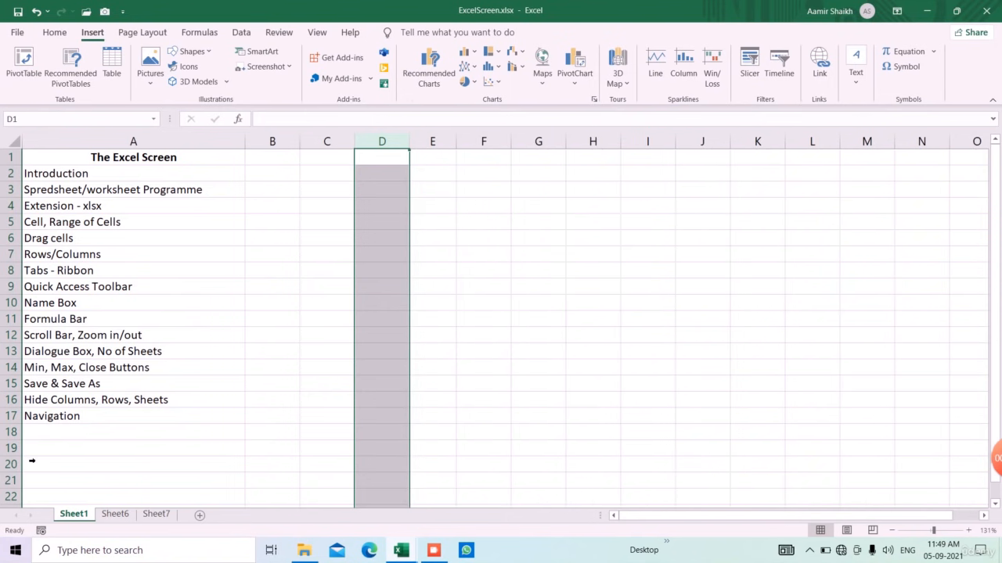
Step: Delete the empty column E and empty row 18, and return to the Home ribbon
{"action": "left_click", "coordinate": [29, 448]}
{"action": "left_click", "coordinate": [443, 152]}
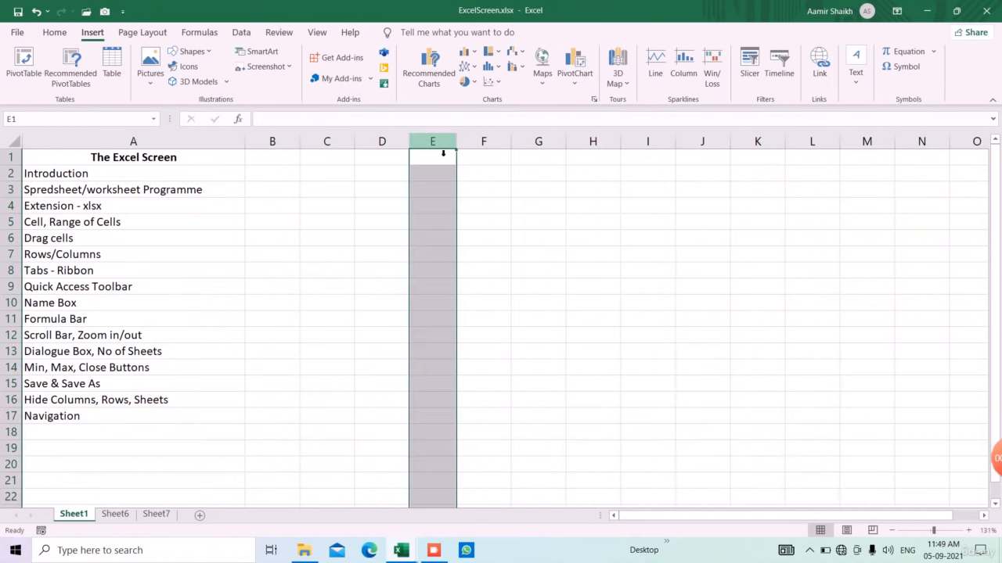
{"action": "right_click", "coordinate": [443, 153]}
{"action": "left_click", "coordinate": [470, 273]}
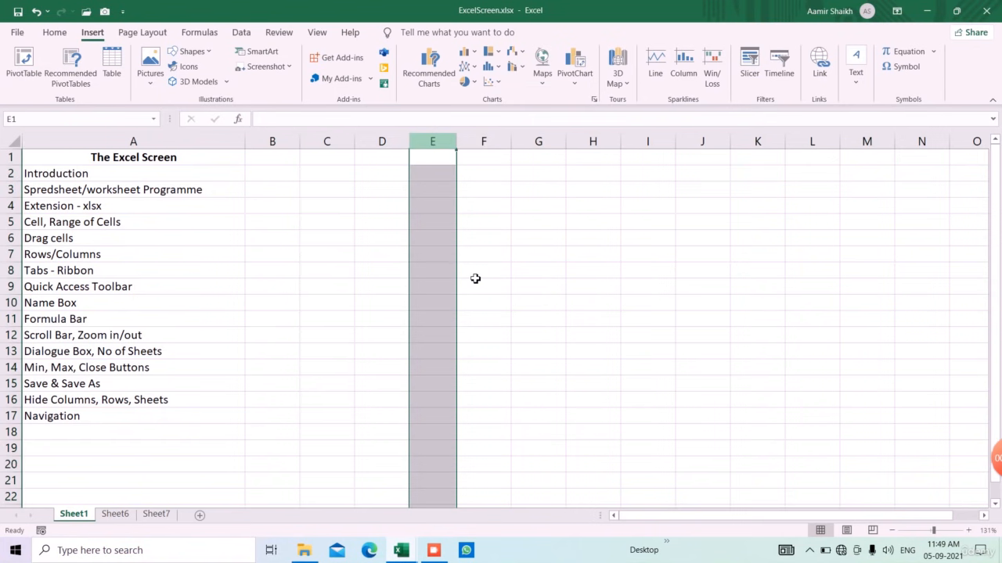
{"action": "left_click", "coordinate": [14, 435]}
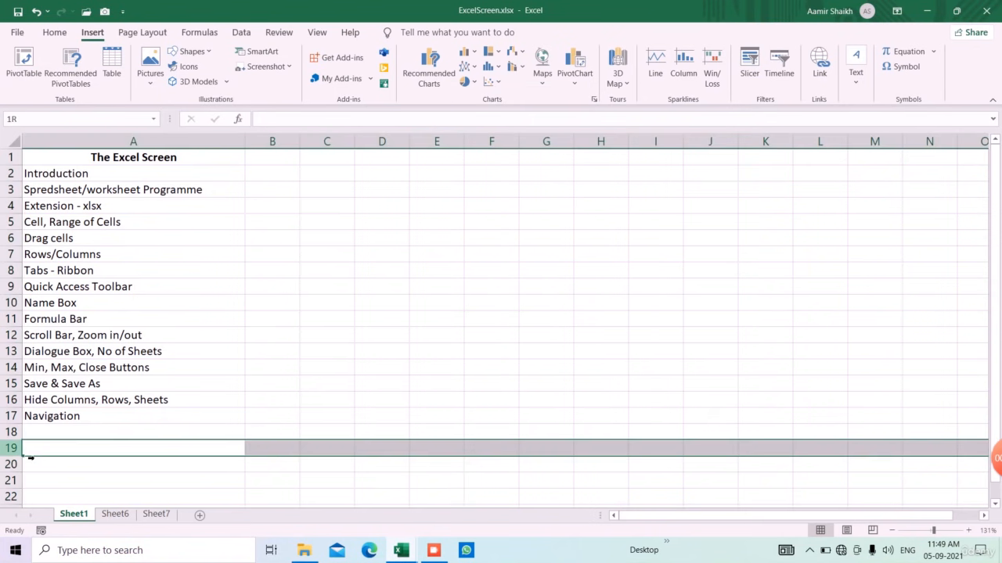
{"action": "right_click", "coordinate": [17, 436]}
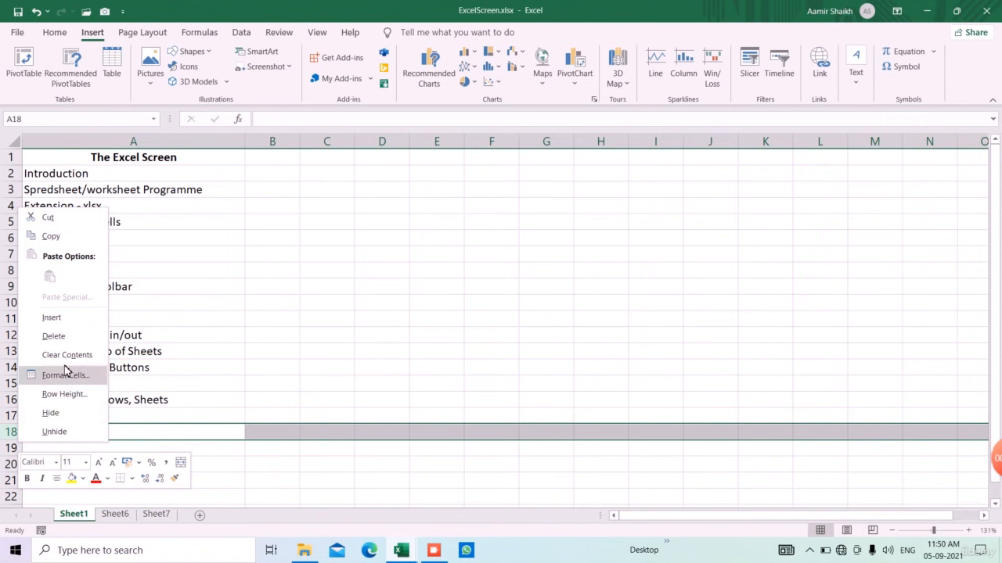
{"action": "left_click", "coordinate": [68, 336]}
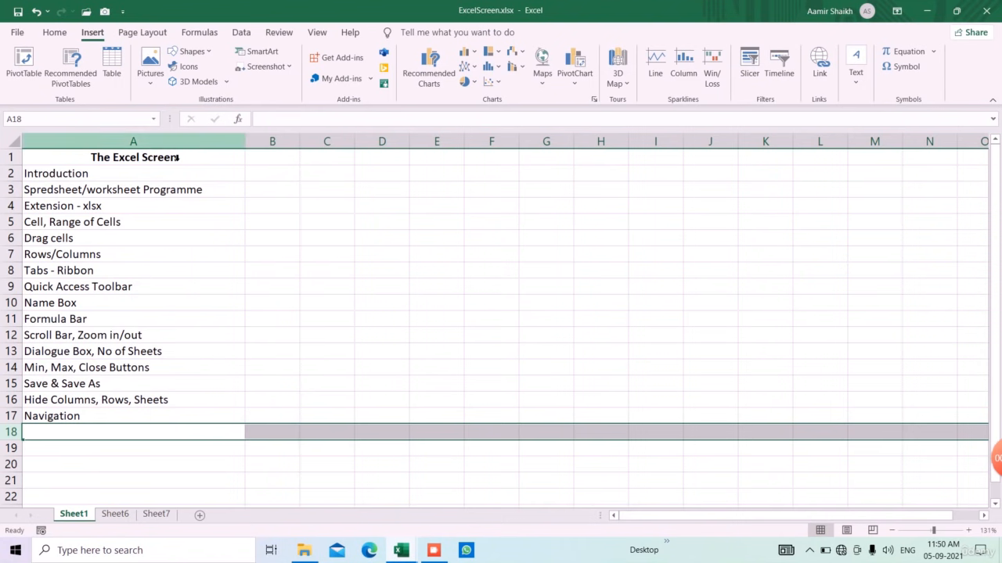
{"action": "left_click", "coordinate": [56, 39]}
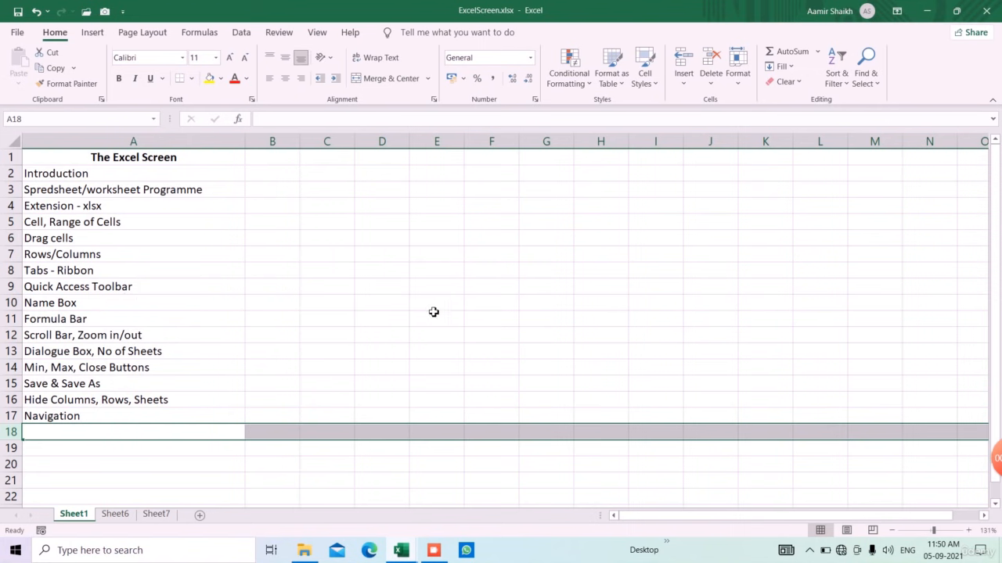
{"action": "right_click", "coordinate": [28, 520]}
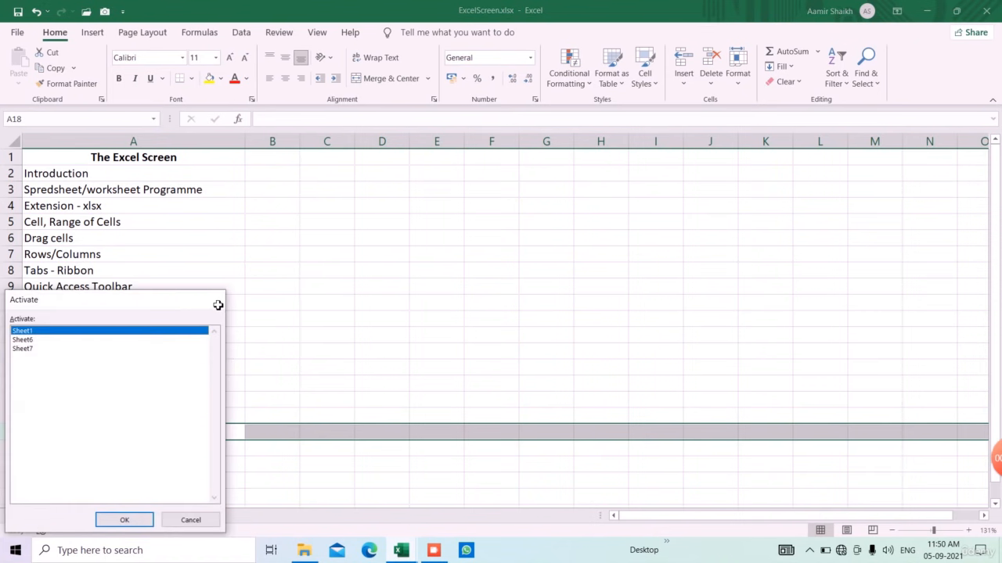
{"action": "left_click", "coordinate": [212, 301]}
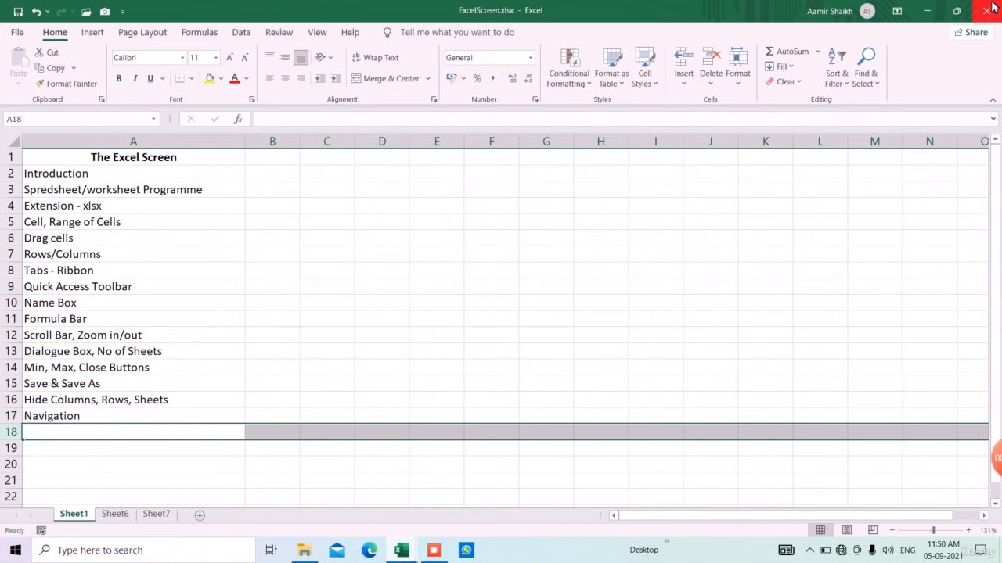
Step: Visit Backstage, return to the sheet, and switch to the Launching Excel.xlsx window
{"action": "left_click", "coordinate": [16, 35]}
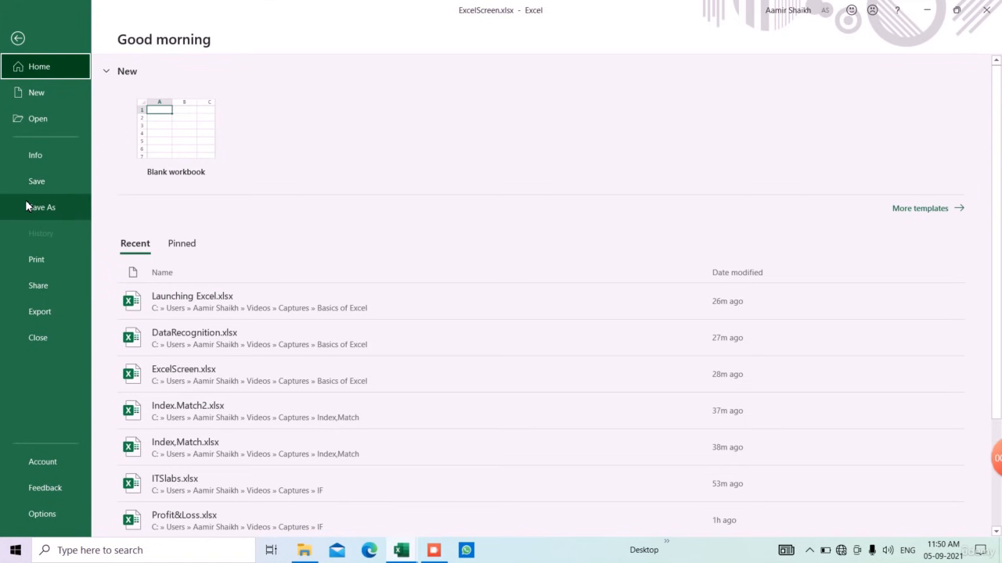
{"action": "left_click", "coordinate": [18, 39]}
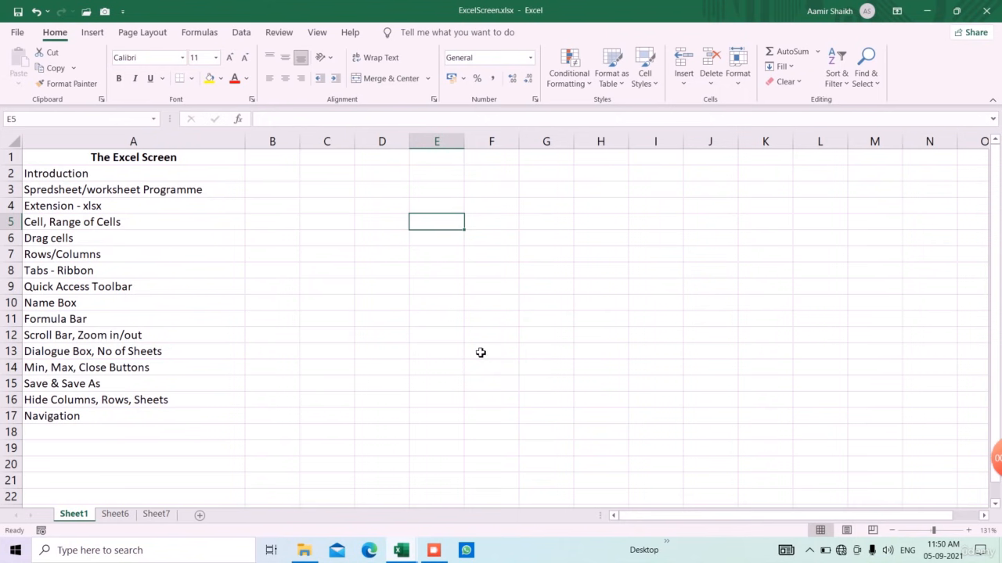
{"action": "left_click", "coordinate": [435, 551]}
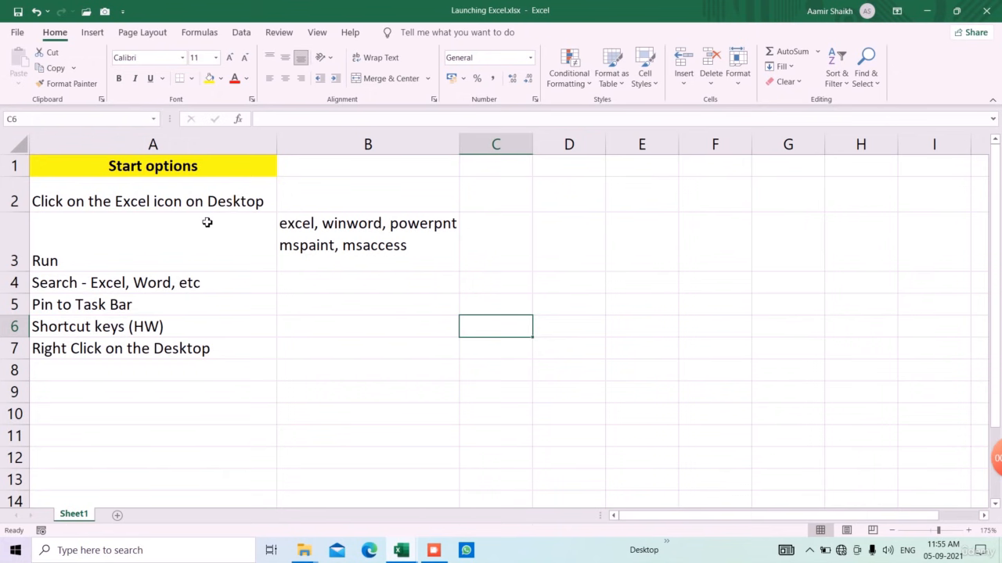
{"action": "left_click", "coordinate": [144, 205]}
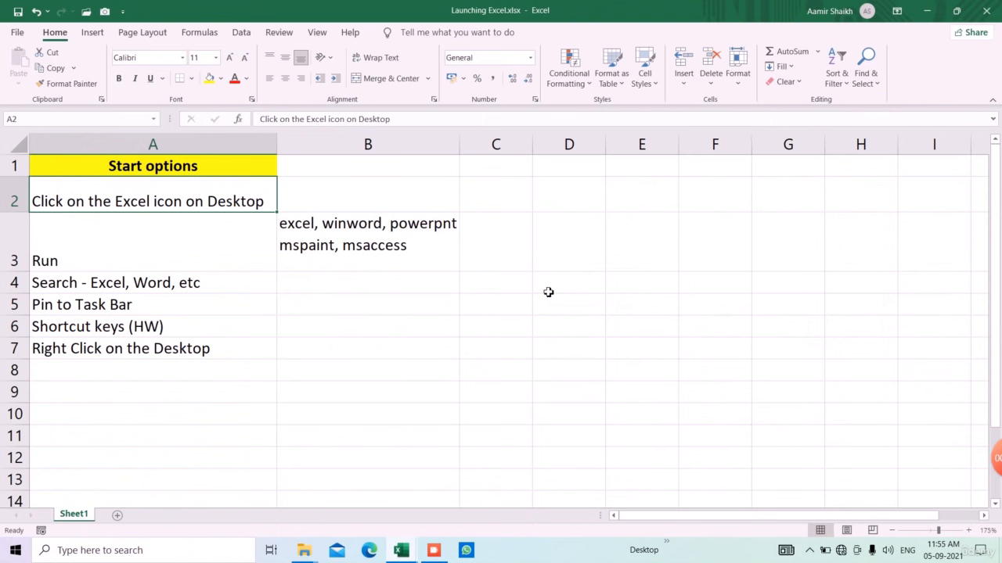
{"action": "left_click", "coordinate": [144, 333]}
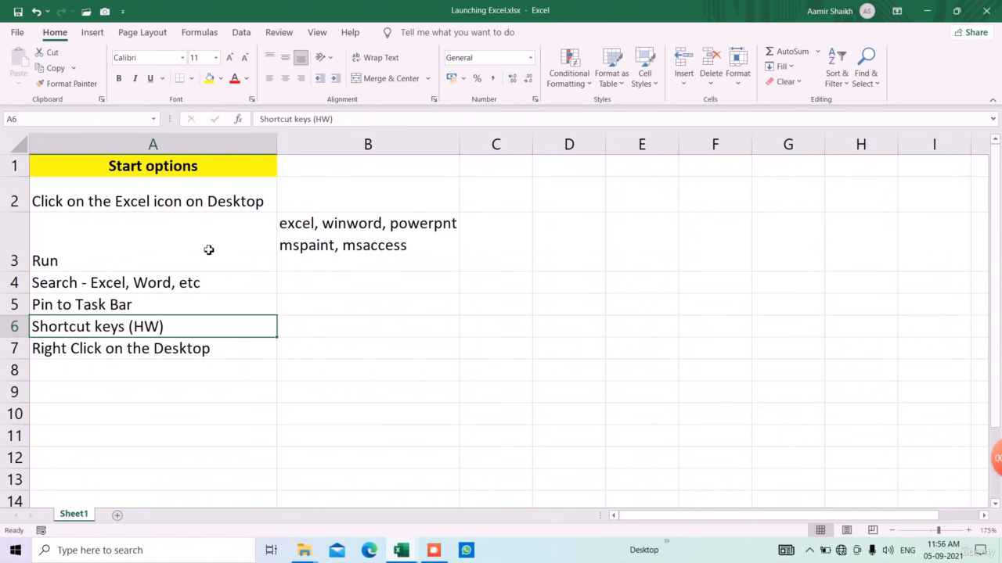
{"action": "key", "text": "Up"}
{"action": "key", "text": "Up"}
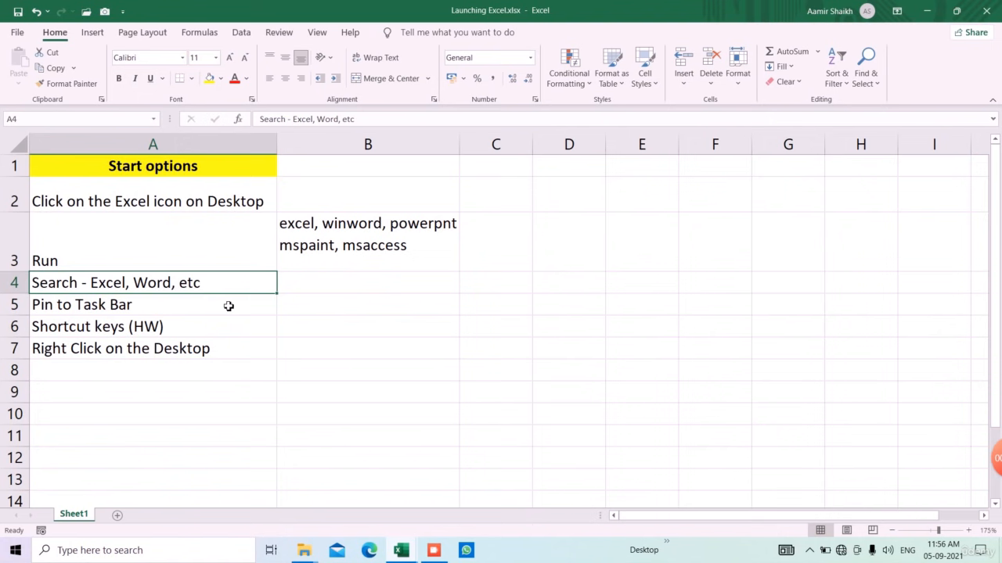
{"action": "left_click", "coordinate": [221, 246]}
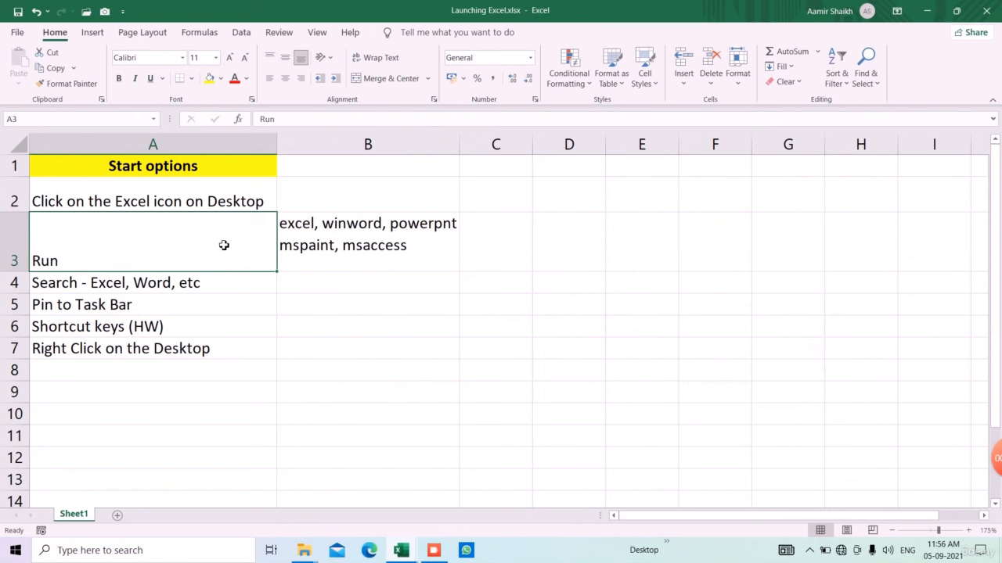
Step: Pick excel in the Run box, select the Pin to Task Bar cell, and switch to DataRecognition.xlsx
{"action": "key", "text": "super+r"}
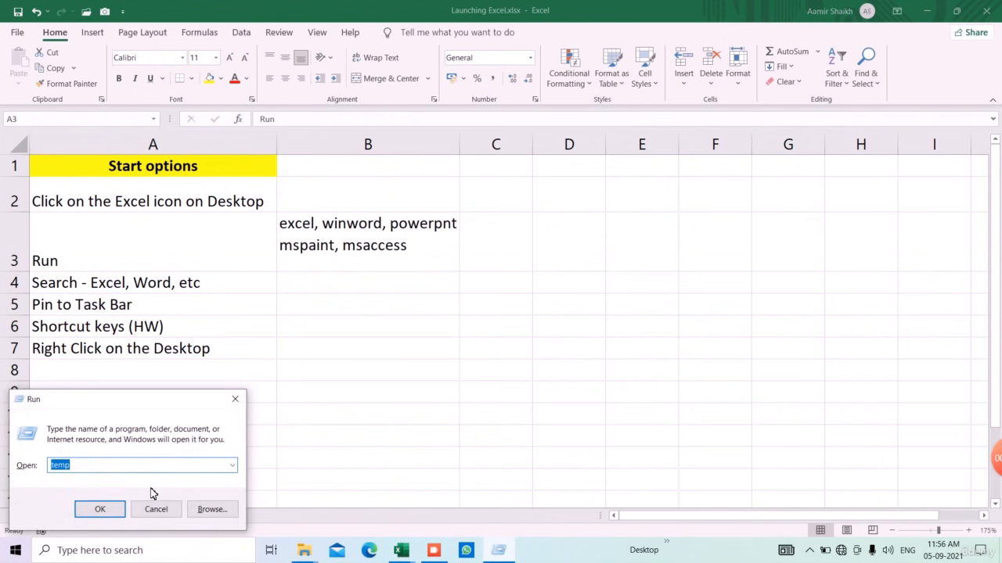
{"action": "type", "text": "e"}
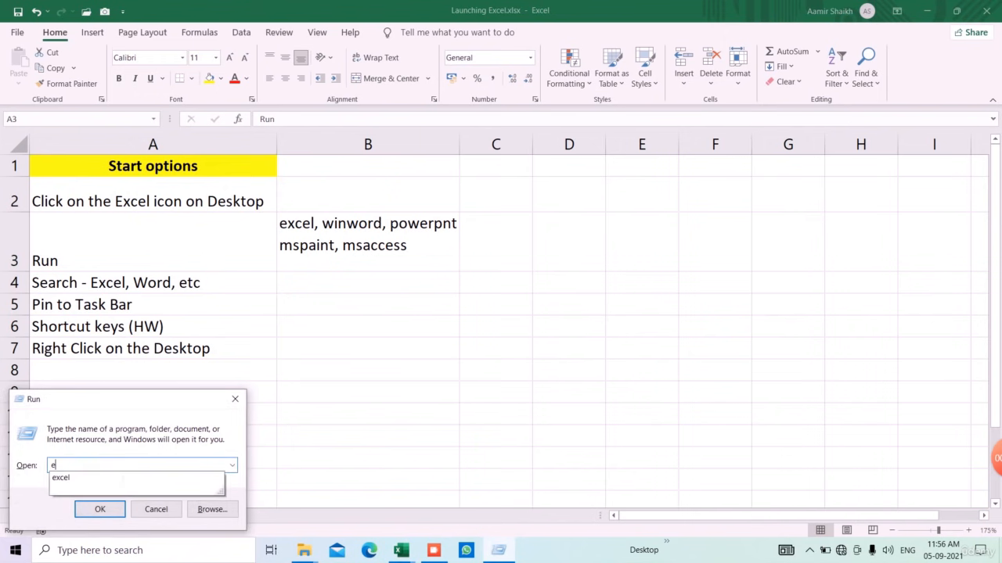
{"action": "left_click", "coordinate": [122, 477]}
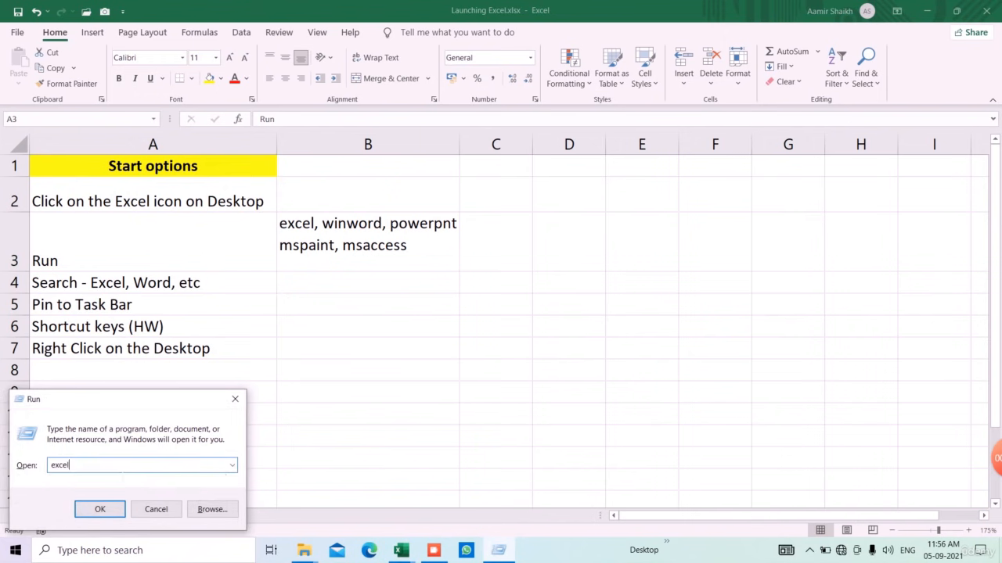
{"action": "left_click", "coordinate": [236, 400]}
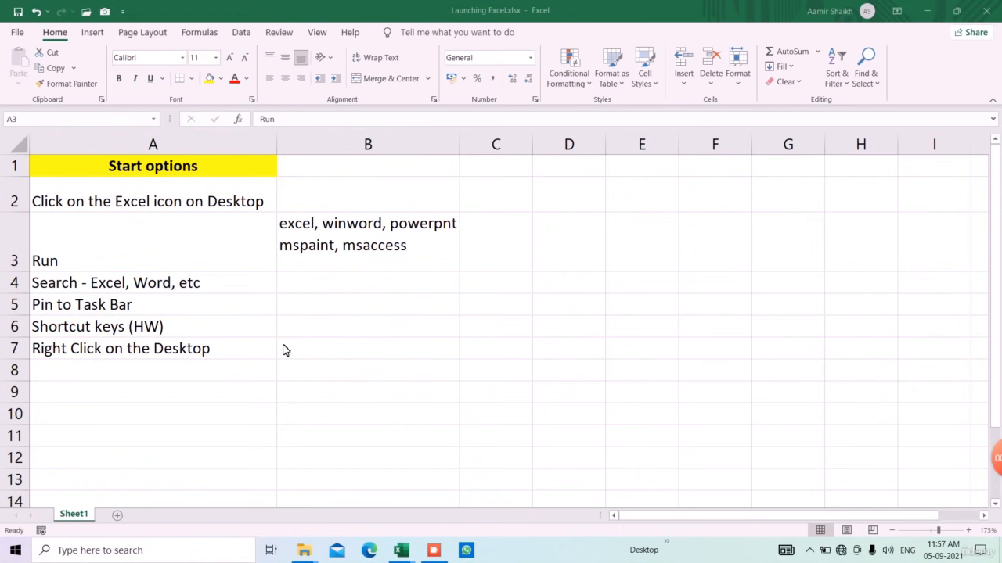
{"action": "left_click", "coordinate": [244, 306]}
{"action": "left_click", "coordinate": [249, 313]}
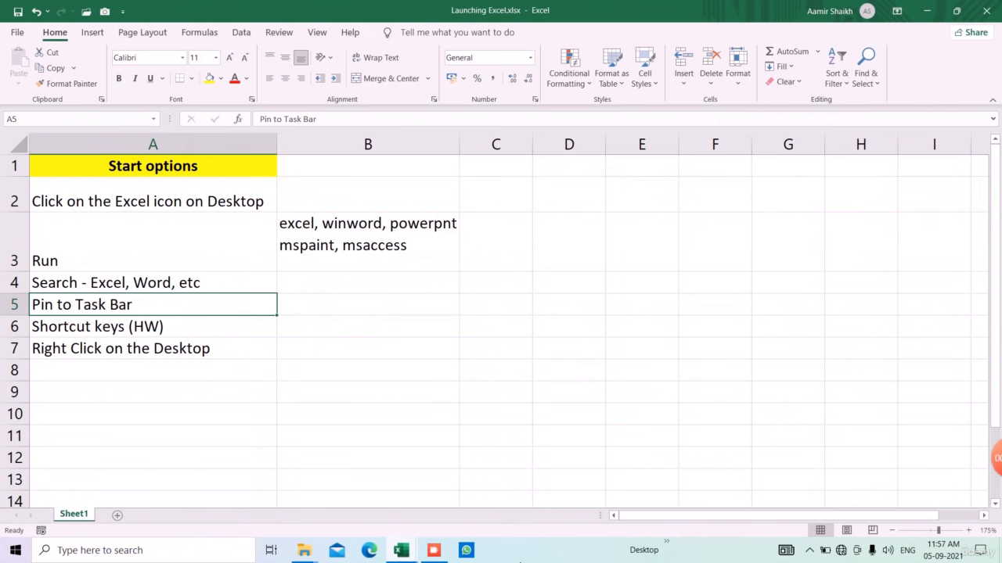
{"action": "left_click", "coordinate": [447, 552]}
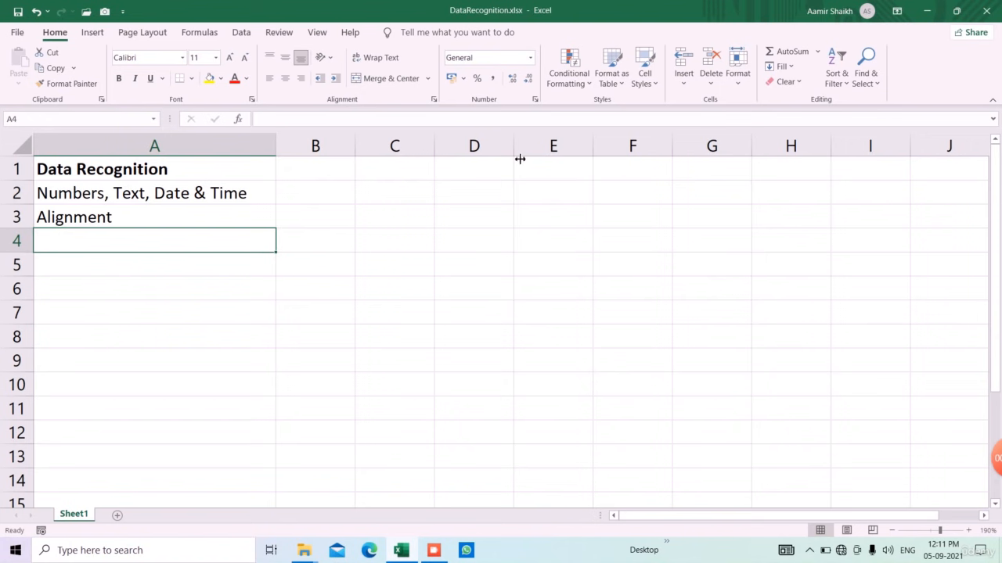
Step: Widen column D and enter 1200 in D3, 15 in D4, and a first name and surname below
{"action": "left_click_drag", "start_coordinate": [517, 151], "coordinate": [574, 151]}
{"action": "left_click", "coordinate": [508, 224]}
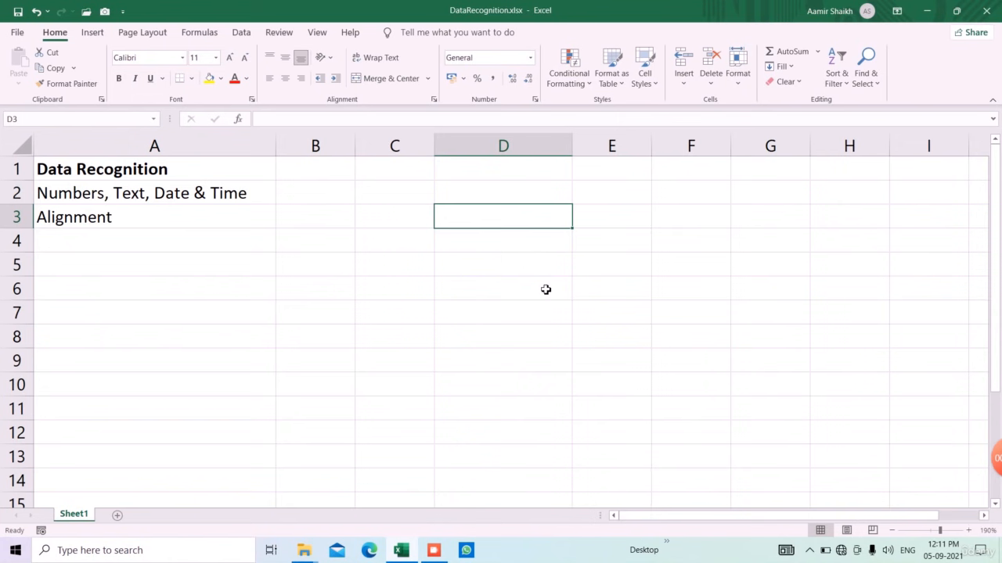
{"action": "type", "text": "1200"}
{"action": "key", "text": "Return"}
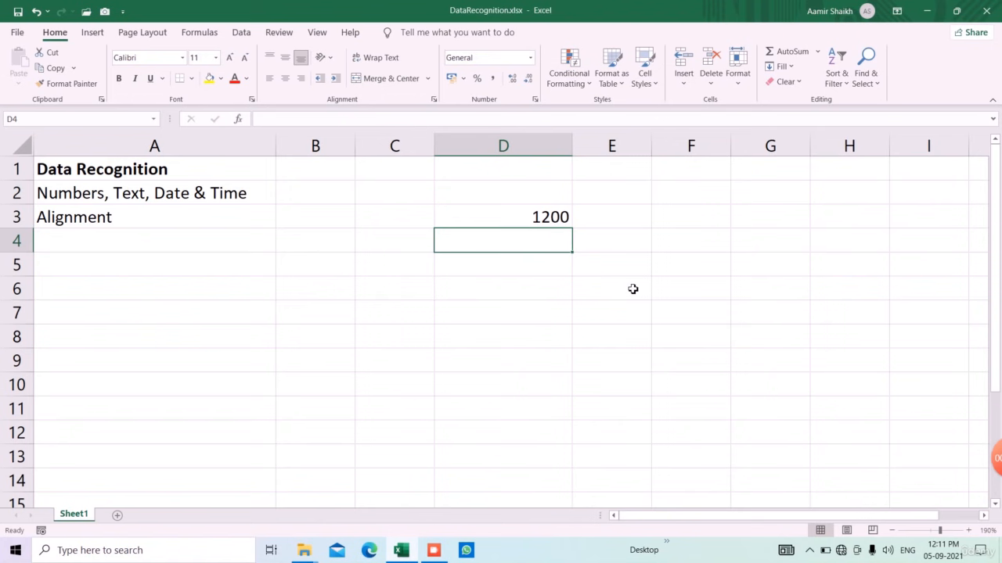
{"action": "type", "text": "15"}
{"action": "key", "text": "Return"}
{"action": "key", "text": "Return"}
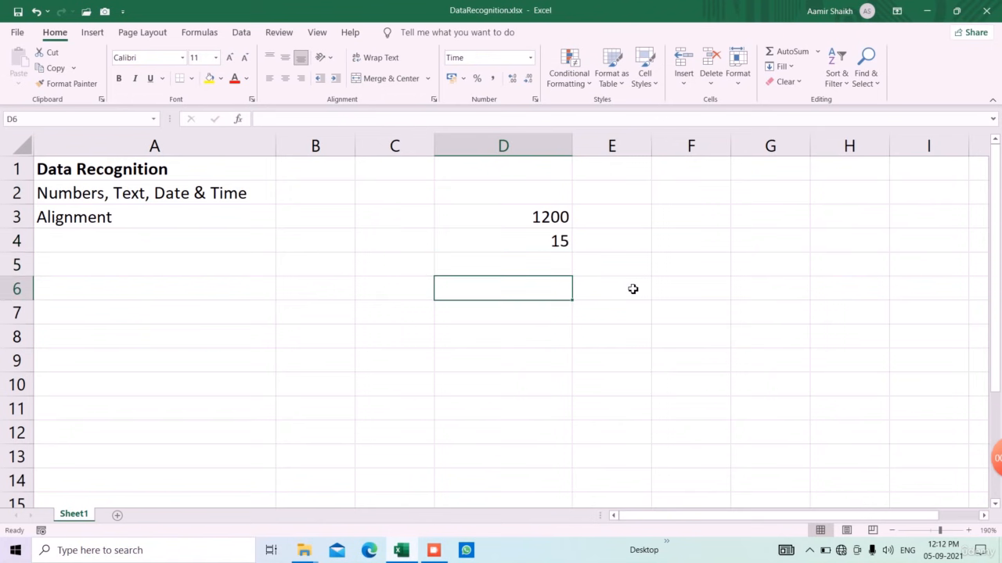
{"action": "key", "text": "Return"}
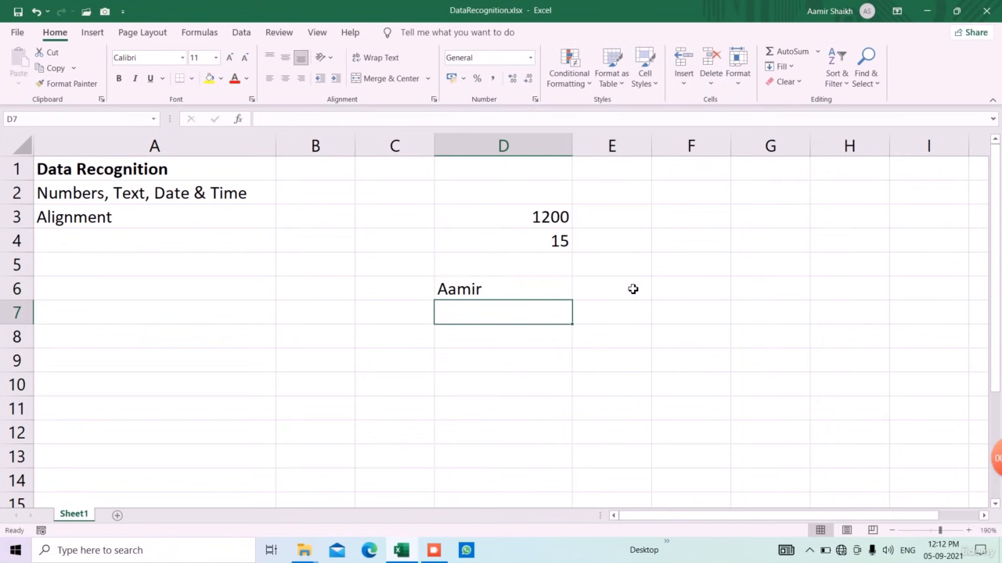
{"action": "key", "text": "Return"}
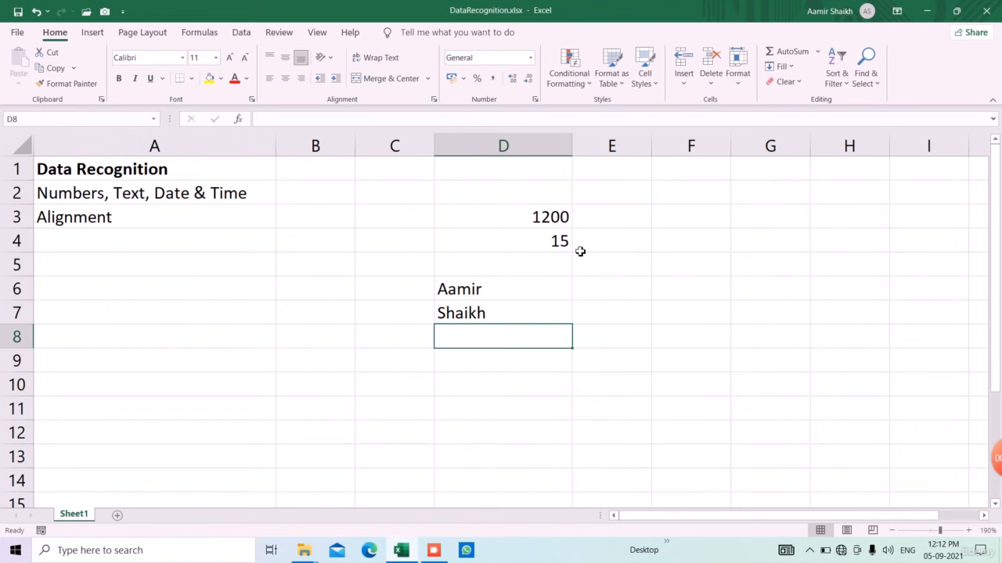
Step: Enter the formula =LEN(E4) in F4
{"action": "left_click", "coordinate": [713, 250]}
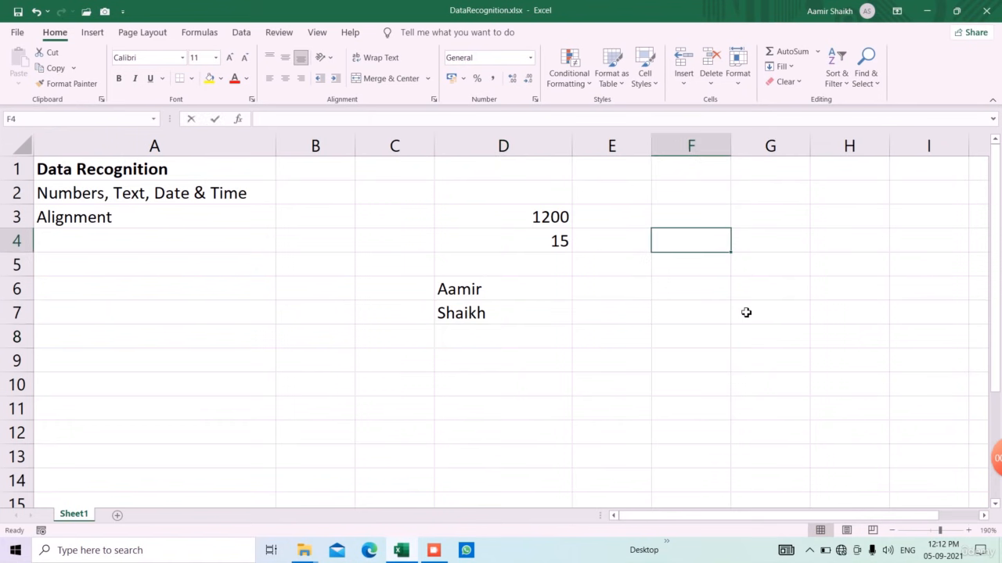
{"action": "type", "text": "=LEN("}
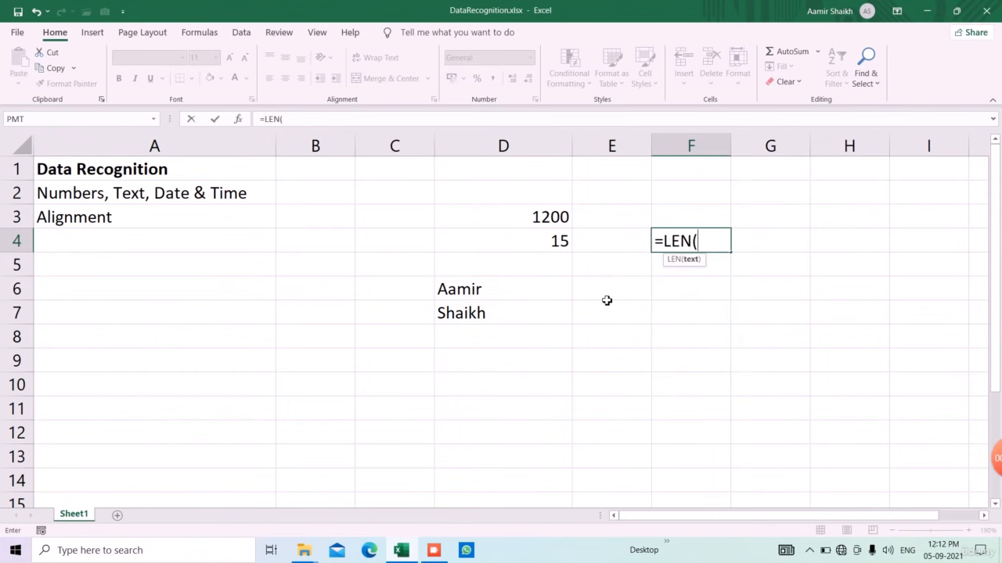
{"action": "left_click", "coordinate": [613, 243]}
{"action": "key", "text": "Return"}
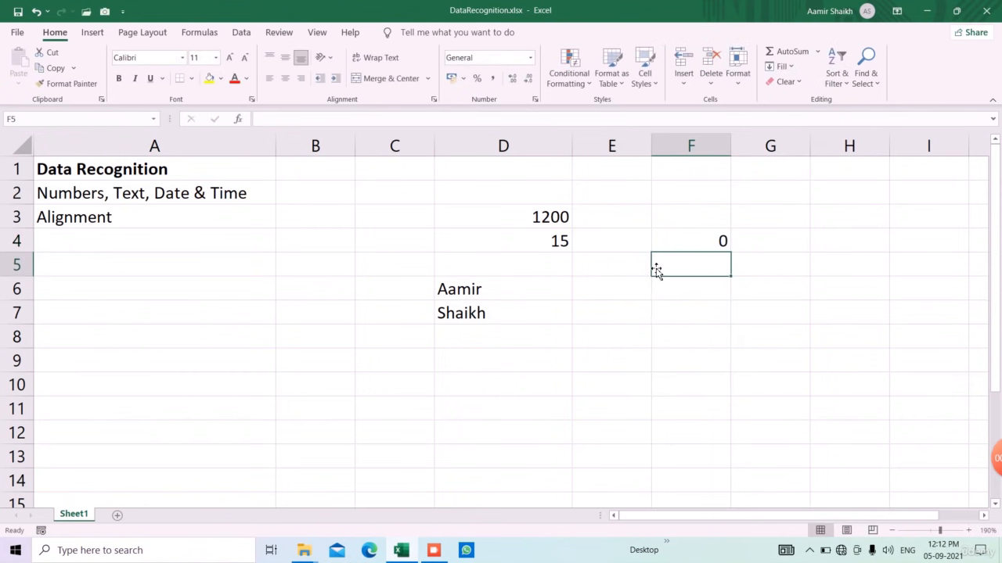
{"action": "key", "text": "Up"}
{"action": "key", "text": "Left"}
Step: Test LEN by entering a name, then 123, then '12 12' in E4, which returns 5
{"action": "type", "text": "Aamir"}
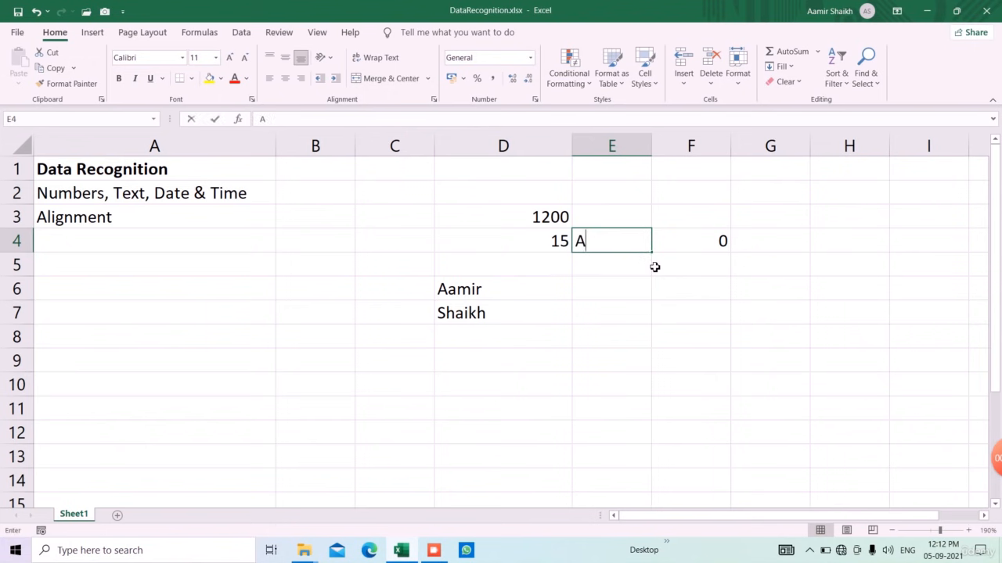
{"action": "key", "text": "Return"}
{"action": "key", "text": "Up"}
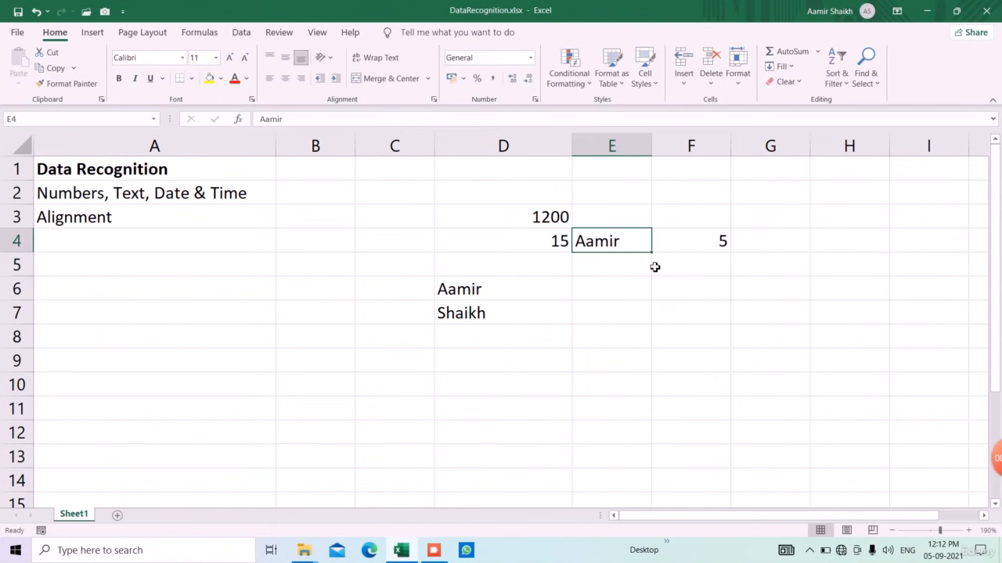
{"action": "type", "text": "123"}
{"action": "key", "text": "Return"}
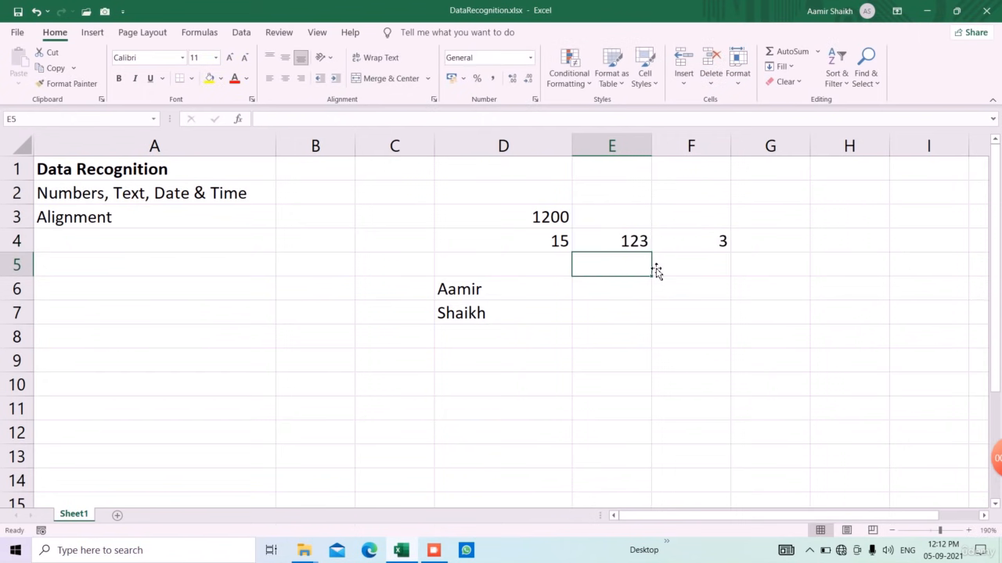
{"action": "key", "text": "Up"}
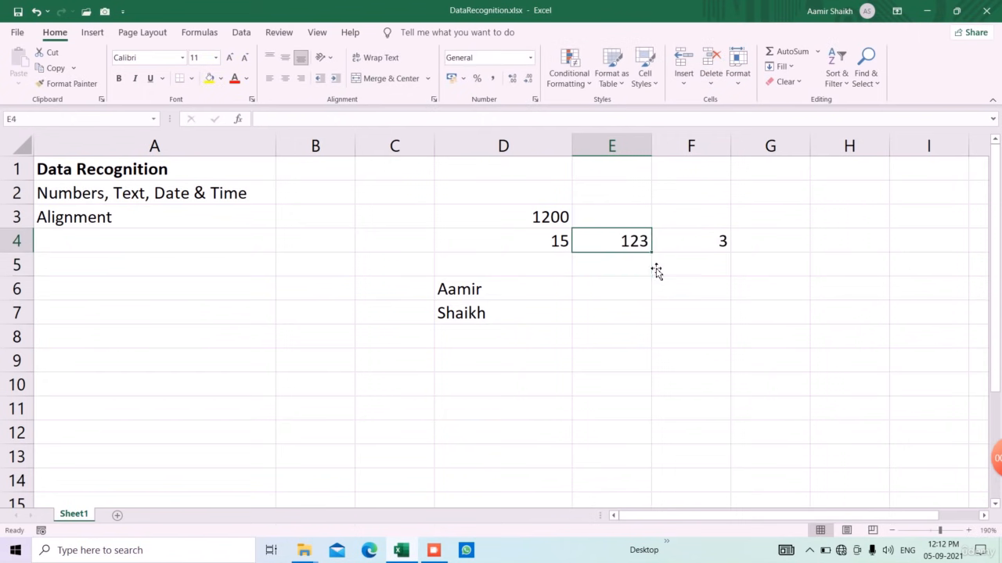
{"action": "type", "text": "12 12"}
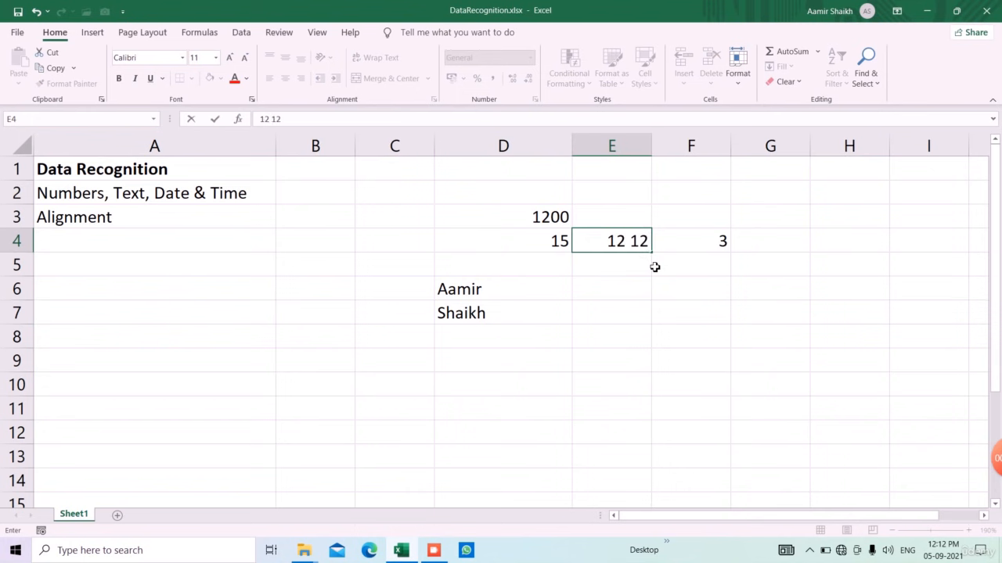
{"action": "key", "text": "Return"}
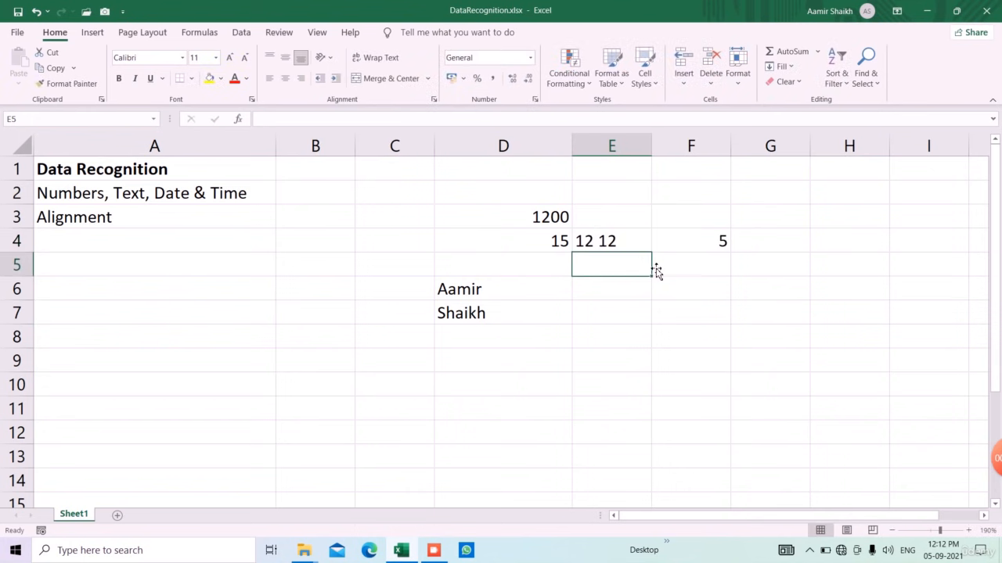
{"action": "key", "text": "Up"}
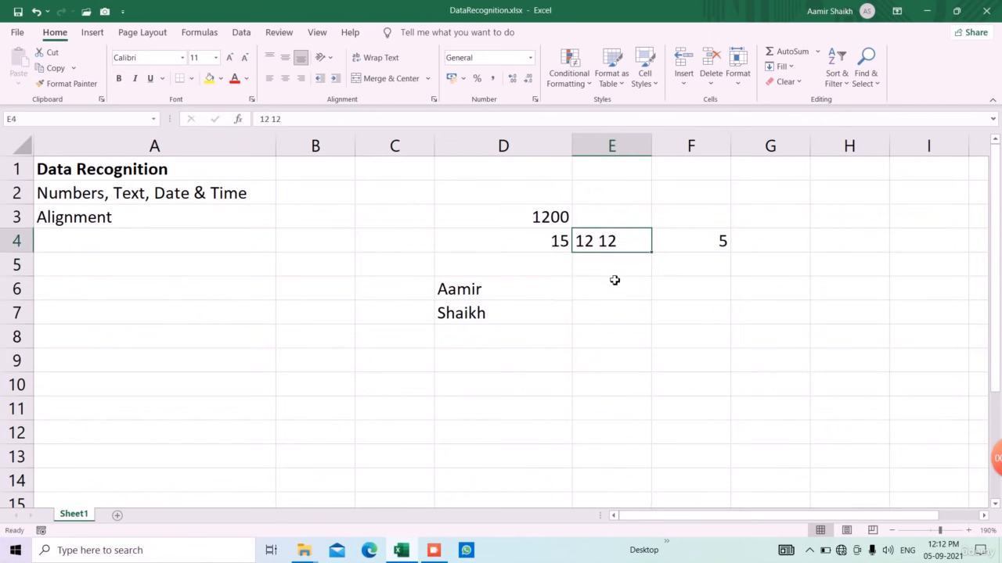
Step: Clear the demo entries in D2:F8, then enter =NOW()-TODAY() in D4 formatted as Time
{"action": "left_click_drag", "start_coordinate": [473, 200], "coordinate": [702, 341]}
{"action": "key", "text": "Delete"}
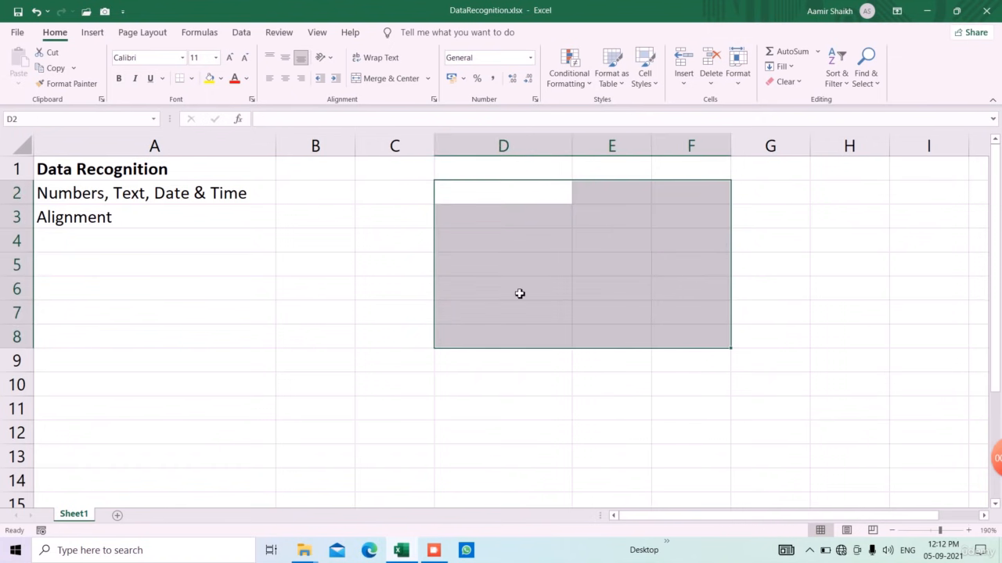
{"action": "left_click", "coordinate": [494, 243]}
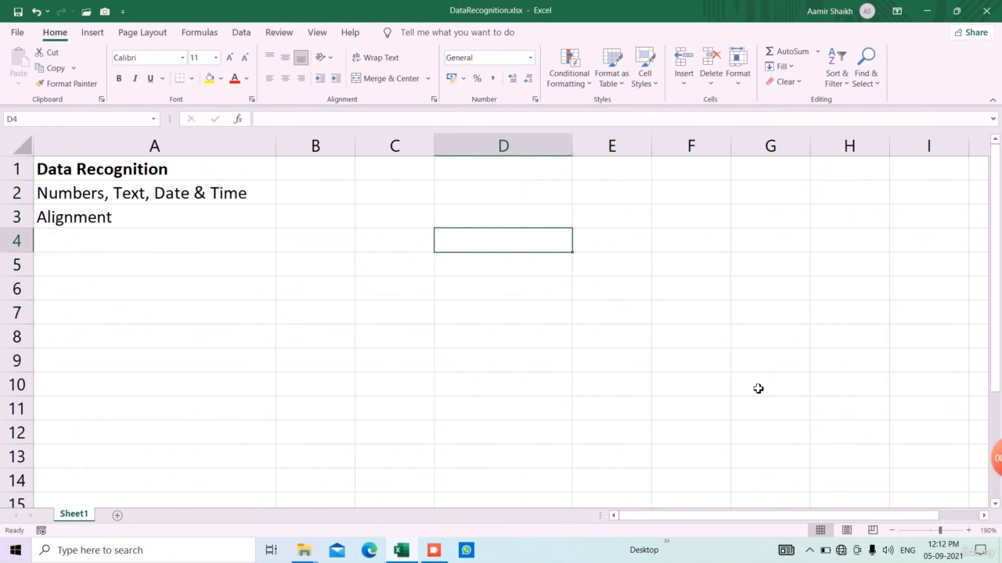
{"action": "type", "text": "=now()"}
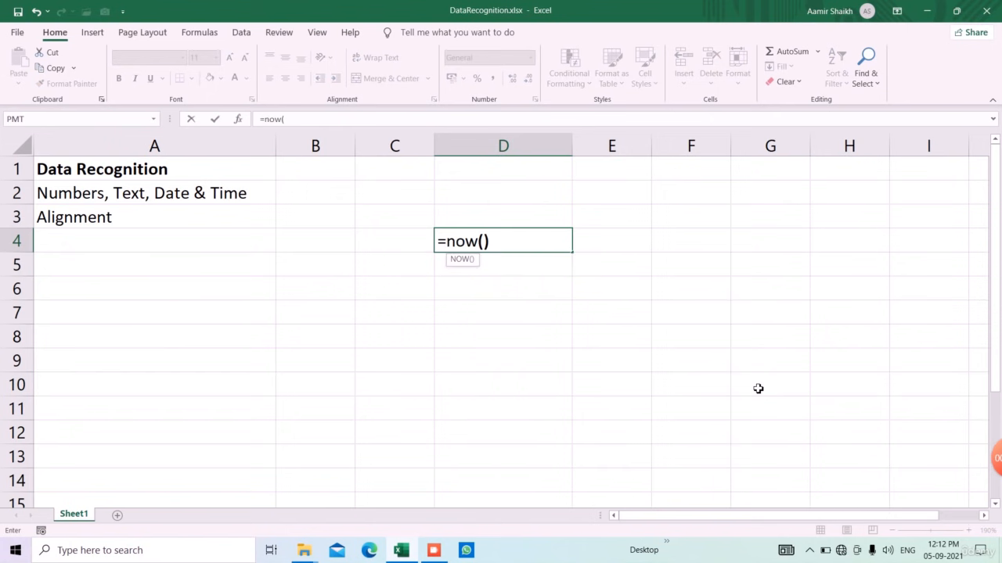
{"action": "type", "text": "-today"}
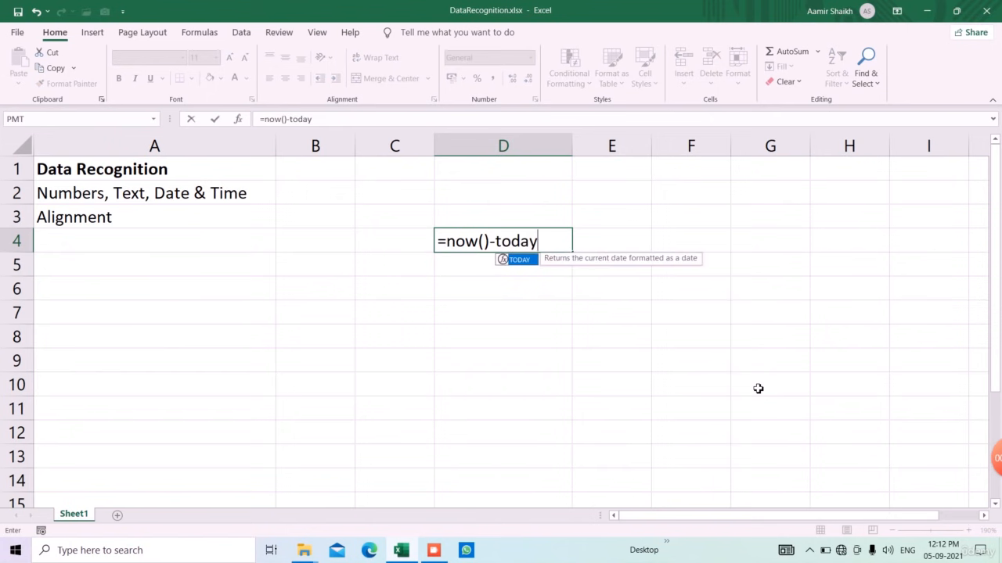
{"action": "type", "text": "()"}
{"action": "key", "text": "Return"}
{"action": "key", "text": "Up"}
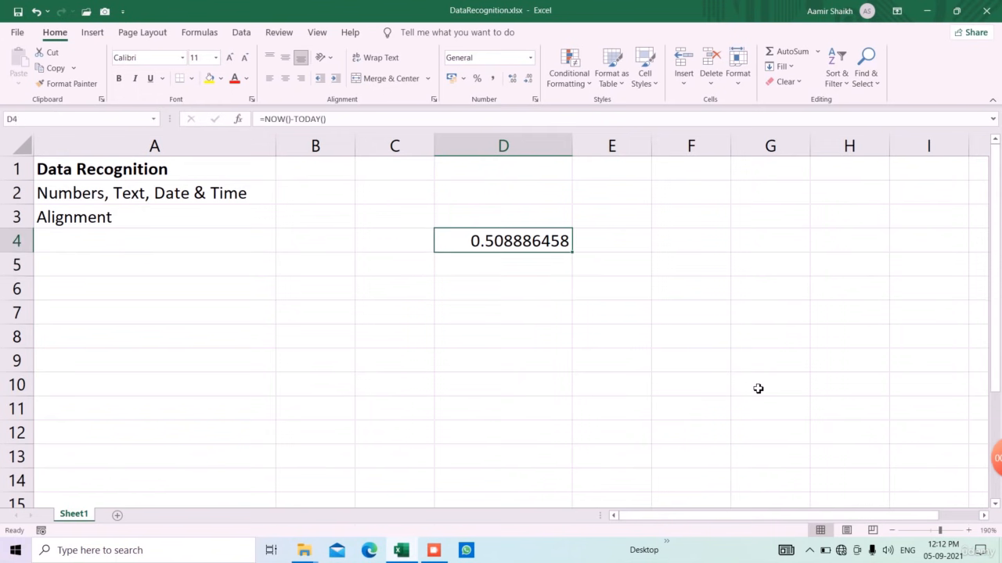
{"action": "left_click", "coordinate": [530, 57]}
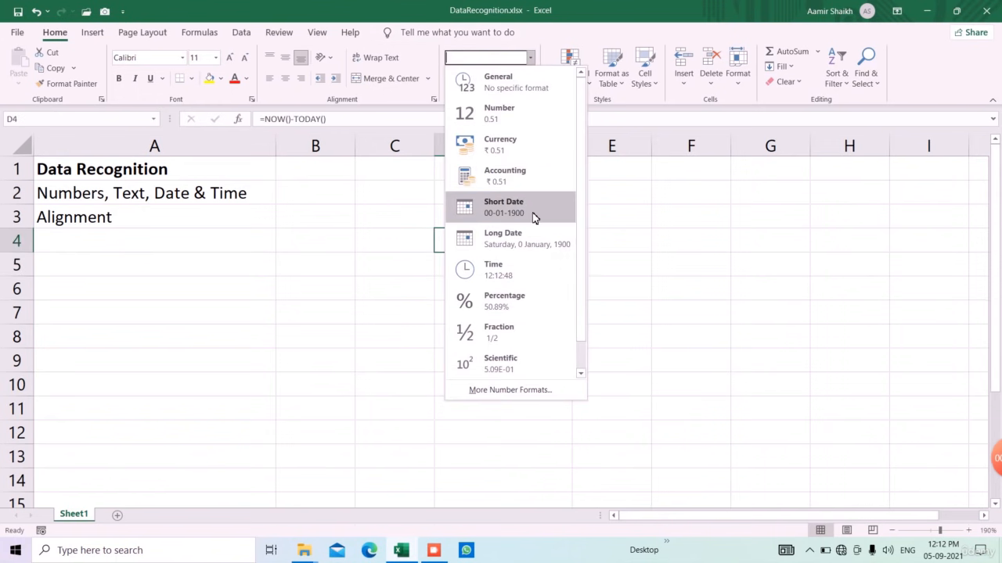
{"action": "left_click", "coordinate": [515, 272]}
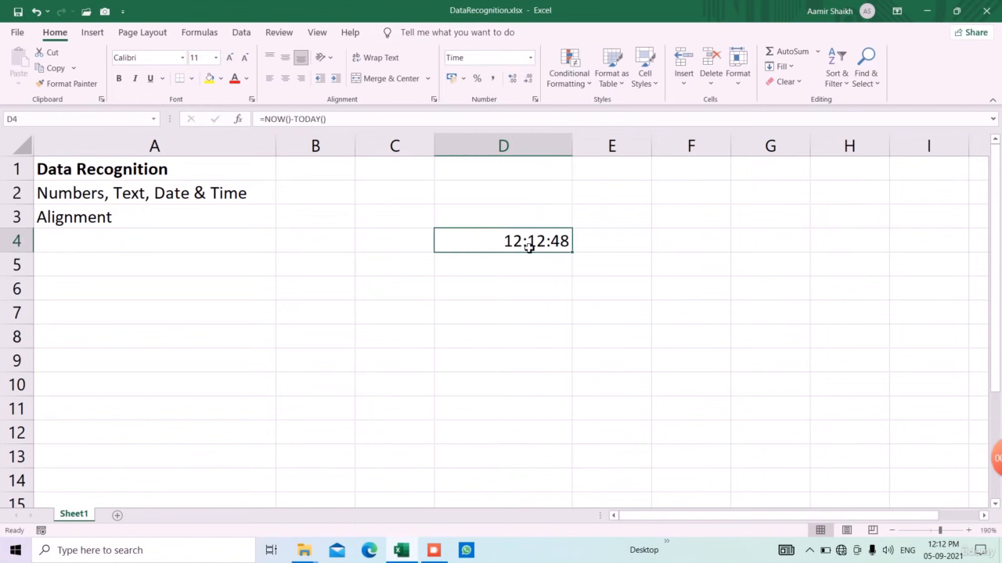
Step: Enter 13:00:00 in D7 and =D7-D4 in D10, giving 00:46:54
{"action": "left_click", "coordinate": [533, 323]}
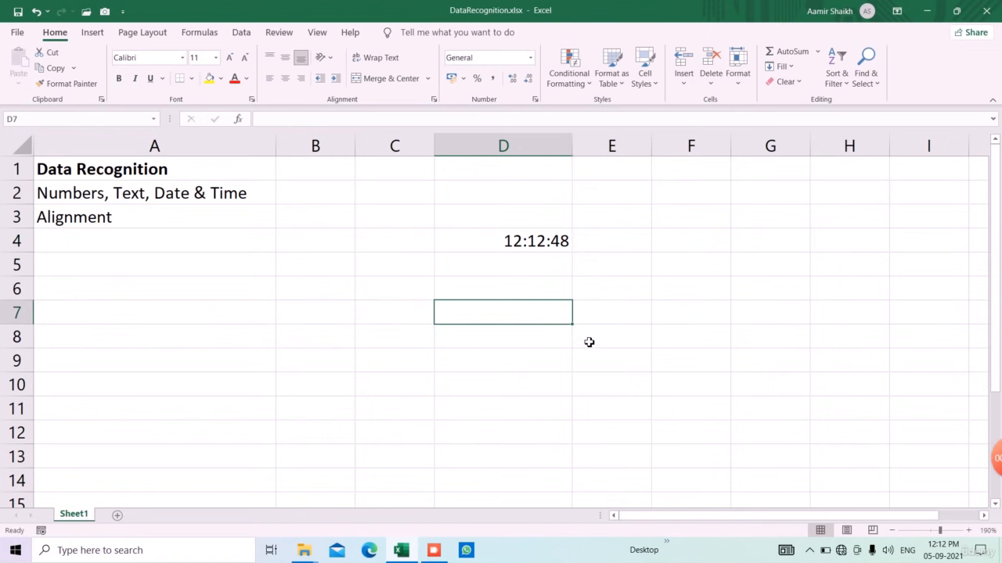
{"action": "type", "text": "13:00"}
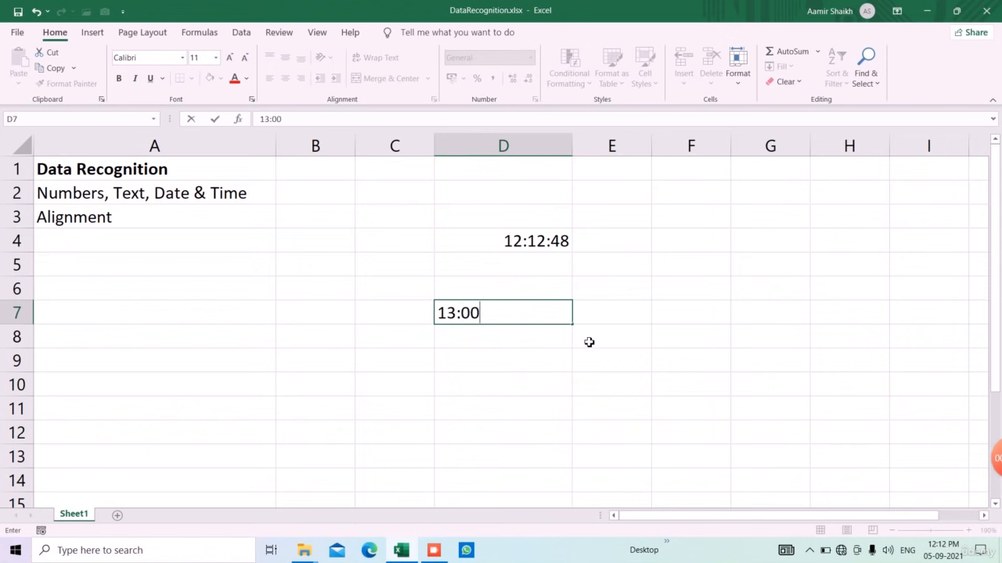
{"action": "type", "text": ":00"}
{"action": "key", "text": "Return"}
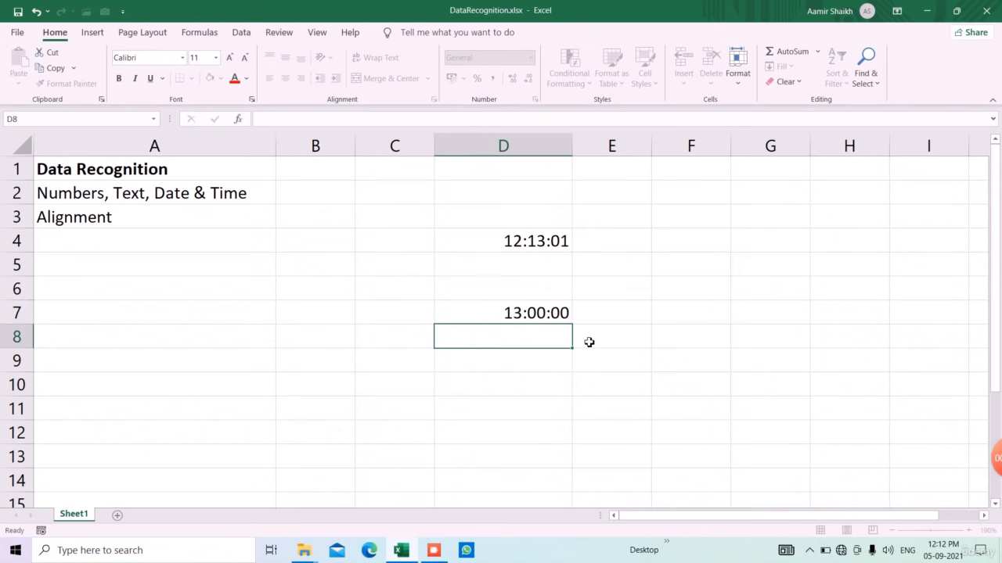
{"action": "key", "text": "Down"}
{"action": "key", "text": "Down"}
{"action": "type", "text": "="}
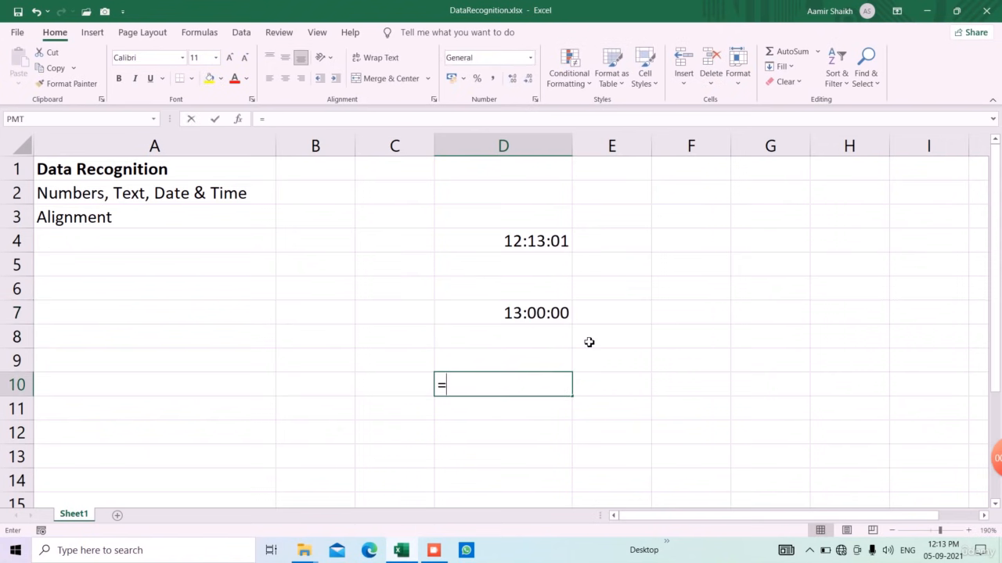
{"action": "key", "text": "Up"}
{"action": "key", "text": "Up"}
{"action": "key", "text": "Up"}
{"action": "type", "text": "-"}
{"action": "key", "text": "Up"}
{"action": "key", "text": "Up"}
{"action": "key", "text": "Up"}
{"action": "key", "text": "Up"}
{"action": "key", "text": "Up"}
{"action": "key", "text": "Up"}
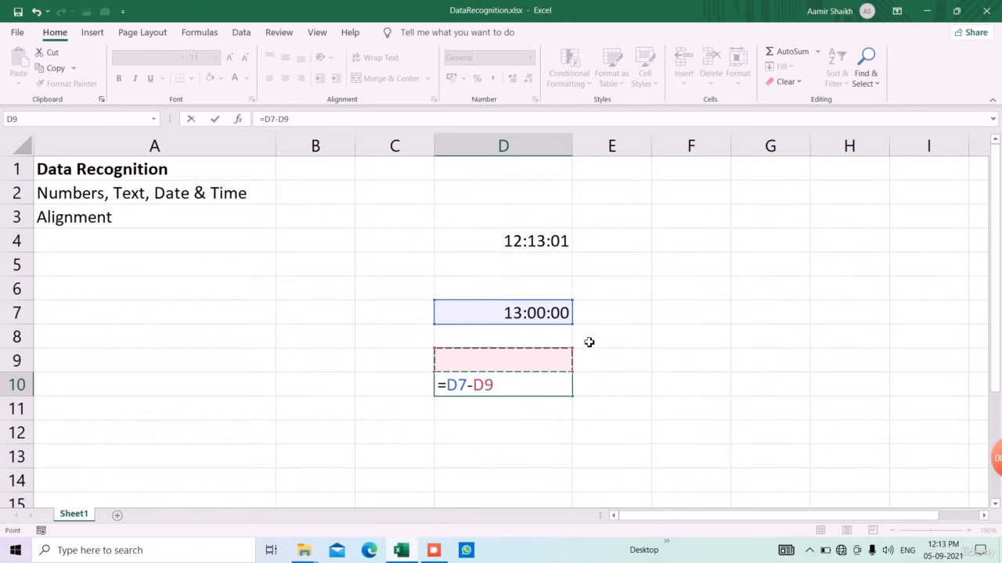
{"action": "key", "text": "Return"}
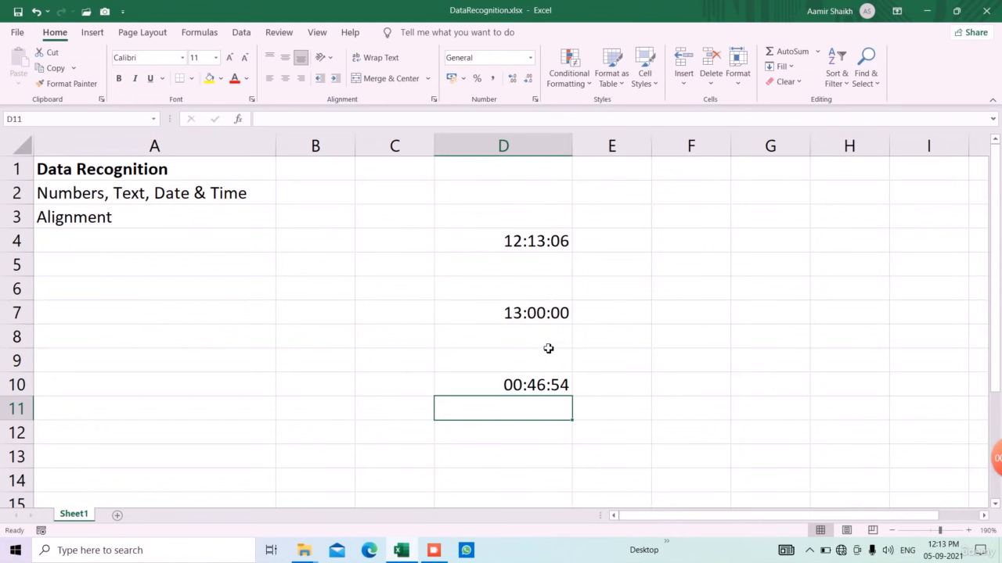
Step: Clear all time values from D3:D11
{"action": "left_click_drag", "start_coordinate": [522, 224], "coordinate": [547, 415]}
{"action": "key", "text": "Delete"}
{"action": "left_click", "coordinate": [506, 275]}
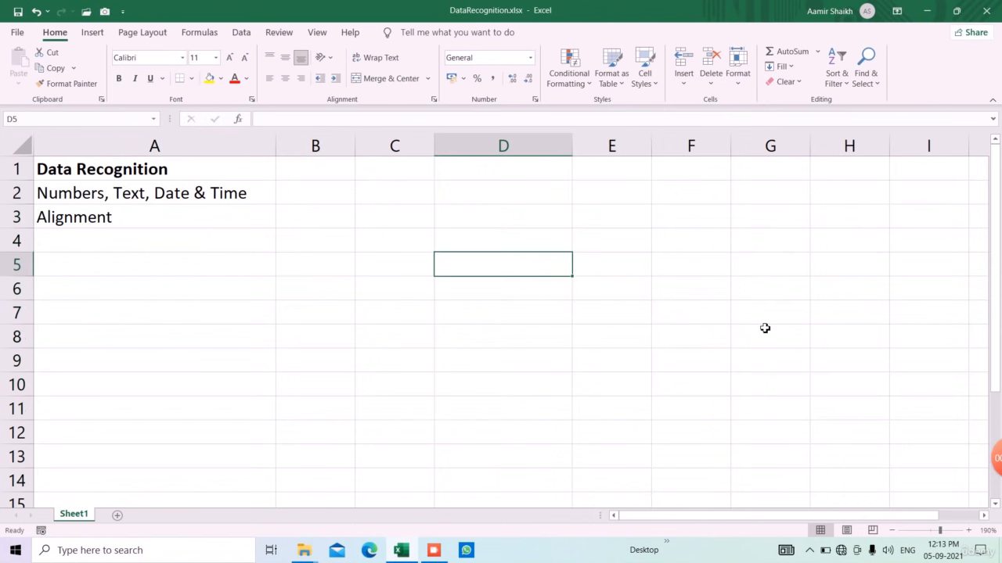
Step: Enter =TODAY() in D5 and the date 04-09-2021 in D8
{"action": "type", "text": "=tdoy"}
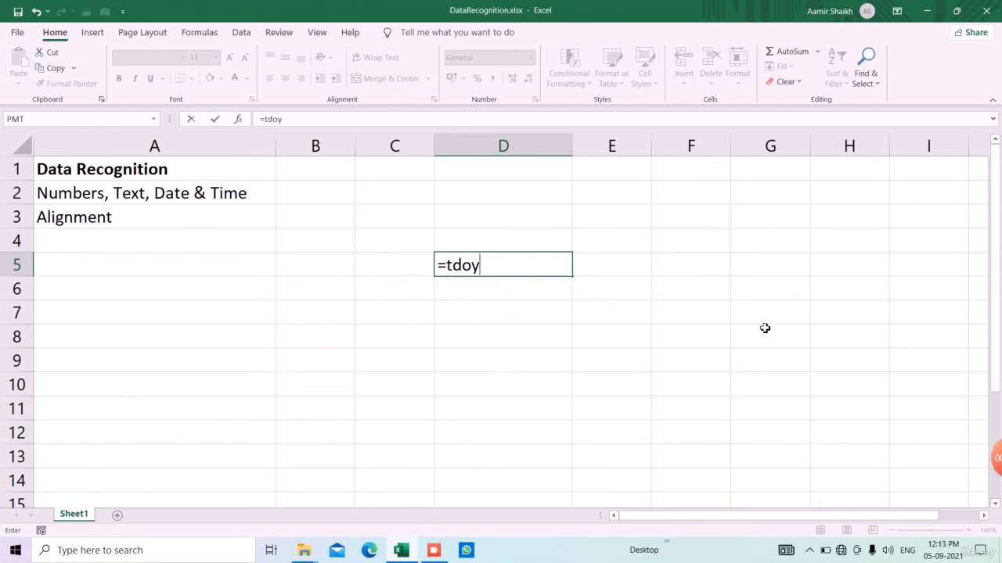
{"action": "key", "text": "BackSpace"}
{"action": "key", "text": "BackSpace"}
{"action": "key", "text": "BackSpace"}
{"action": "type", "text": "oda"}
{"action": "key", "text": "Tab"}
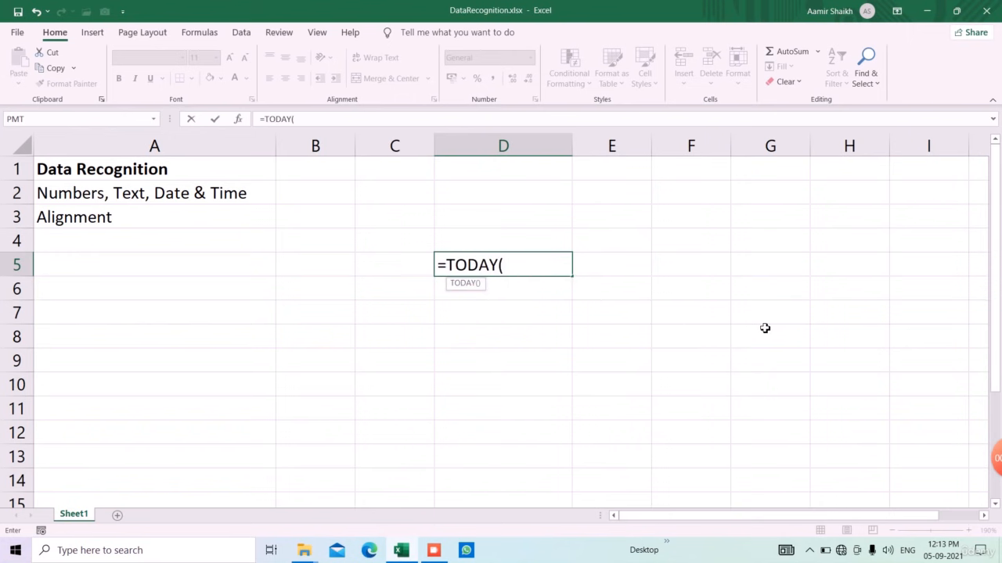
{"action": "type", "text": ")"}
{"action": "key", "text": "Return"}
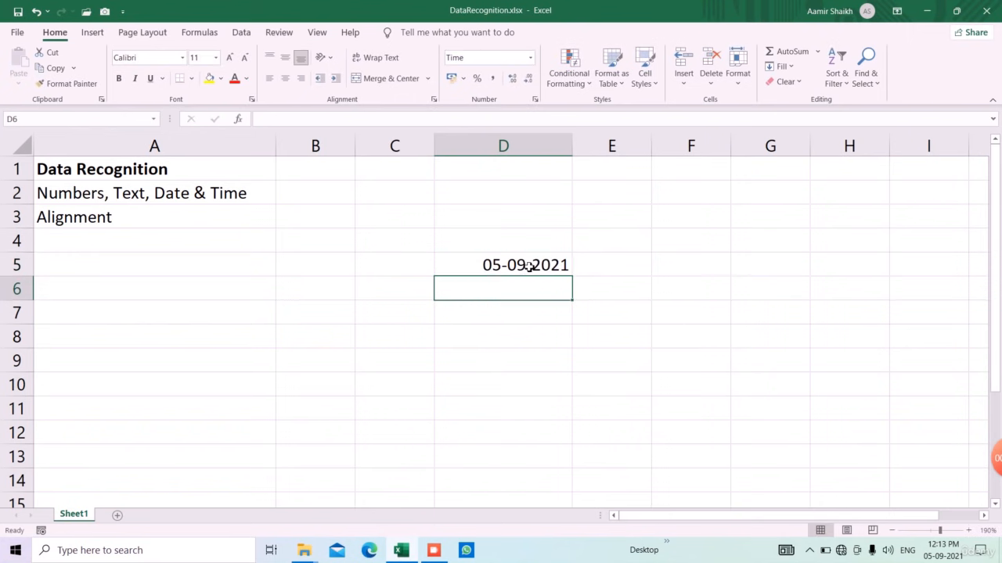
{"action": "left_click", "coordinate": [539, 332]}
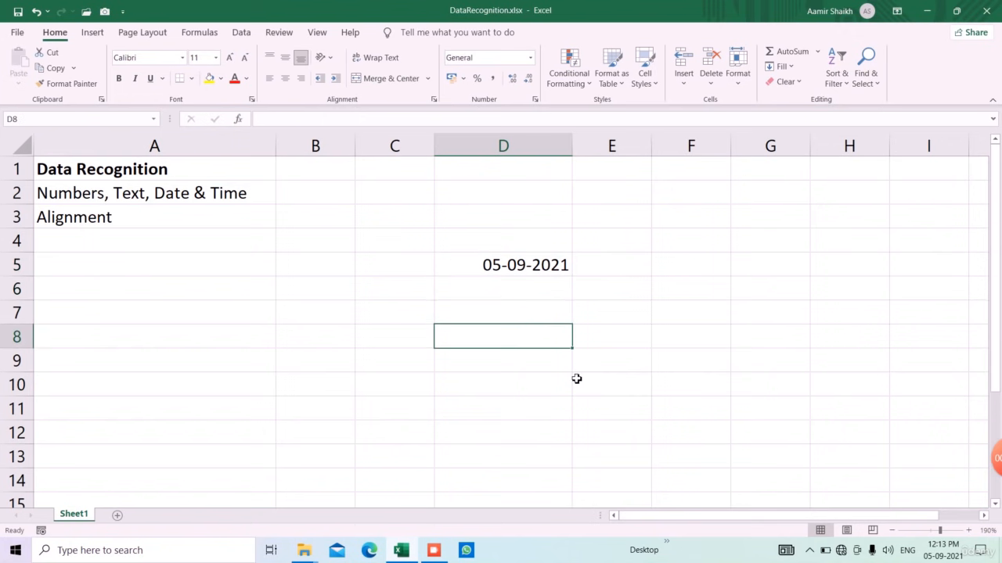
{"action": "type", "text": "04-0"}
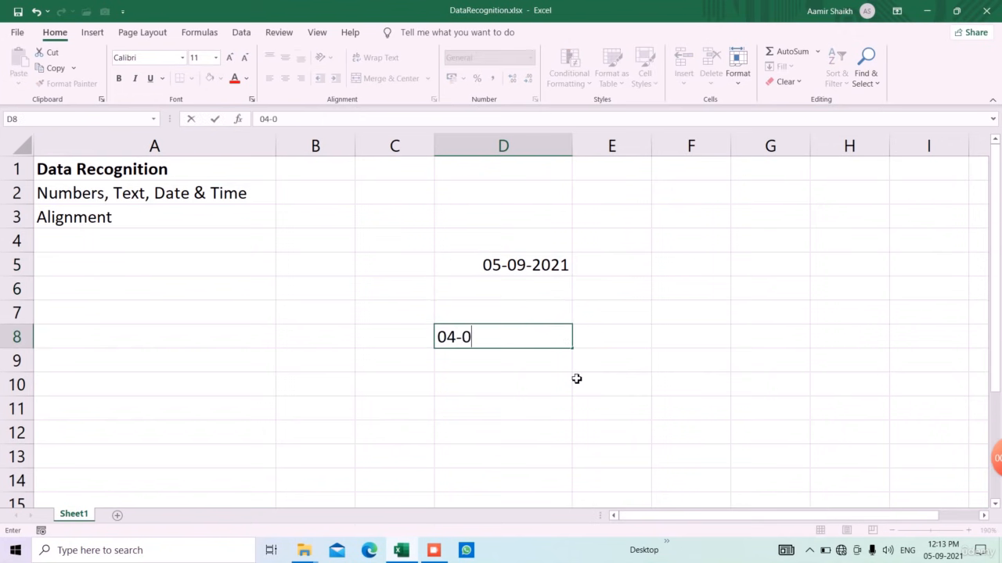
{"action": "type", "text": "9-2021"}
{"action": "key", "text": "Return"}
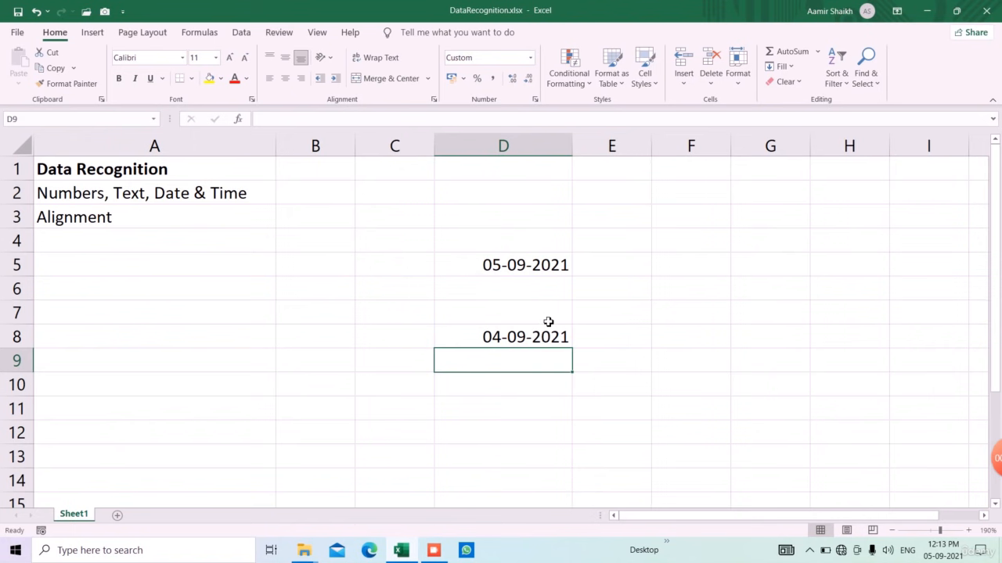
Step: Enter =EDATE(D5,1) in D6 and format it as Short Date
{"action": "left_click", "coordinate": [548, 294]}
{"action": "type", "text": "=eda"}
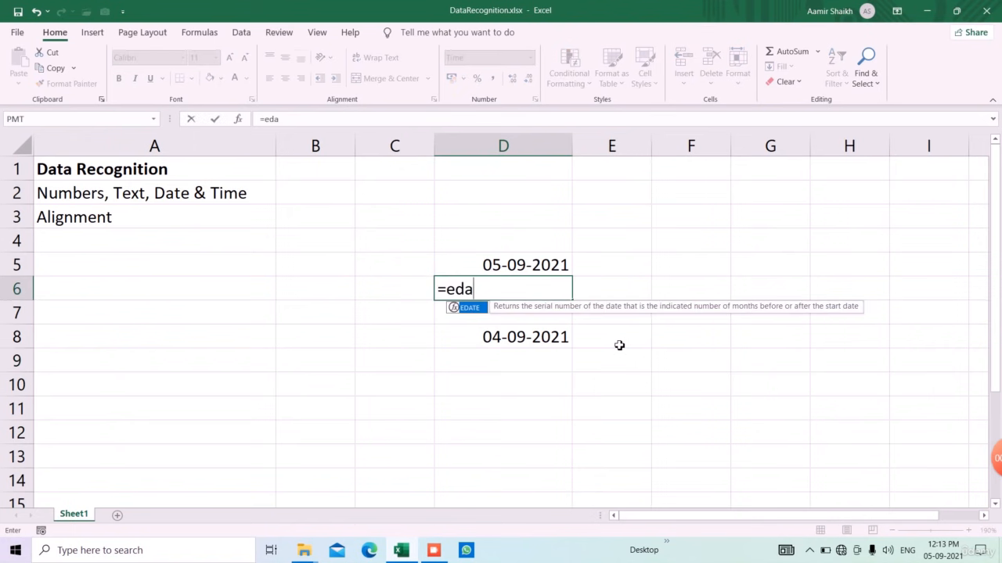
{"action": "key", "text": "Tab"}
{"action": "left_click", "coordinate": [486, 270]}
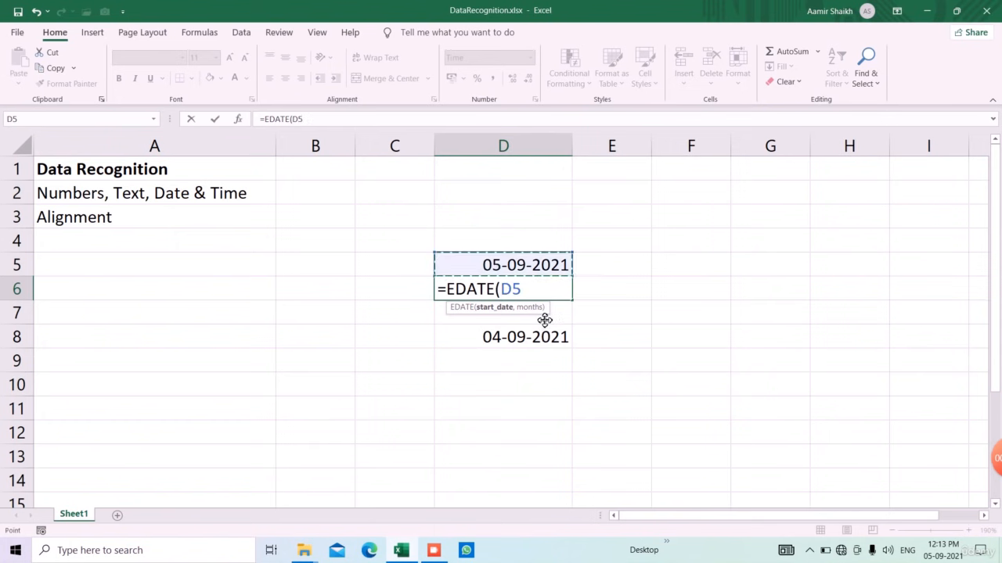
{"action": "type", "text": ",1"}
{"action": "key", "text": "Return"}
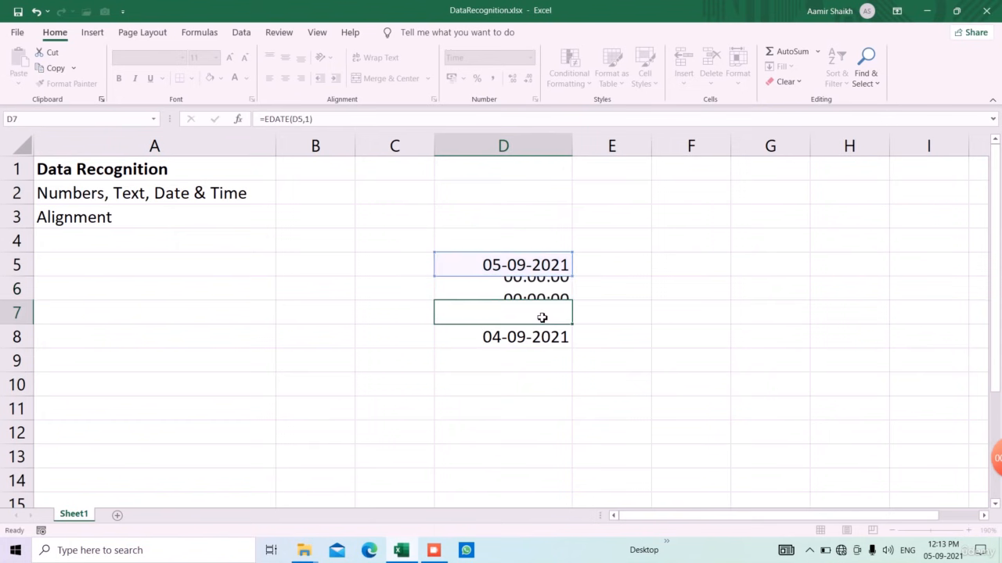
{"action": "left_click", "coordinate": [521, 290]}
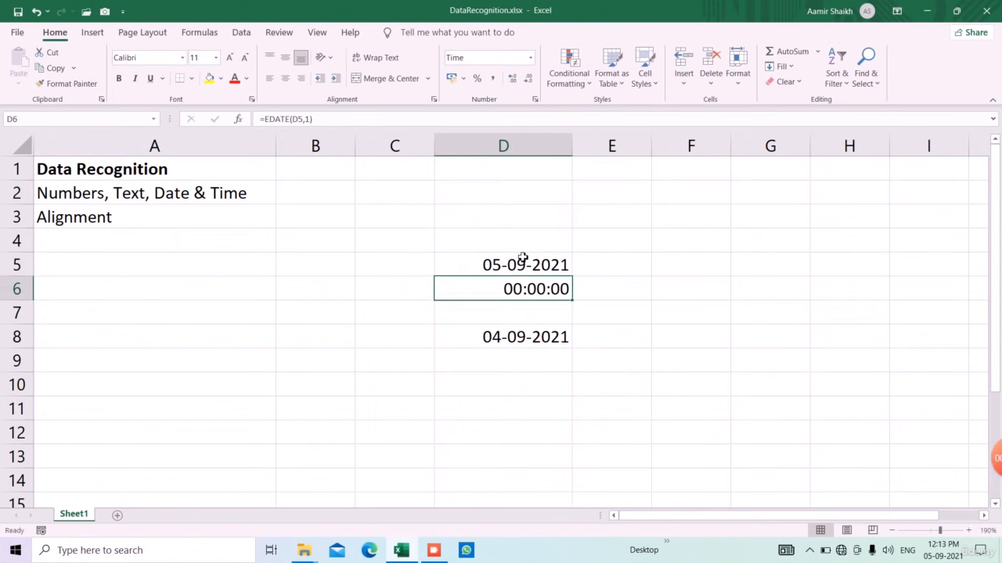
{"action": "left_click", "coordinate": [530, 57]}
{"action": "left_click", "coordinate": [515, 206]}
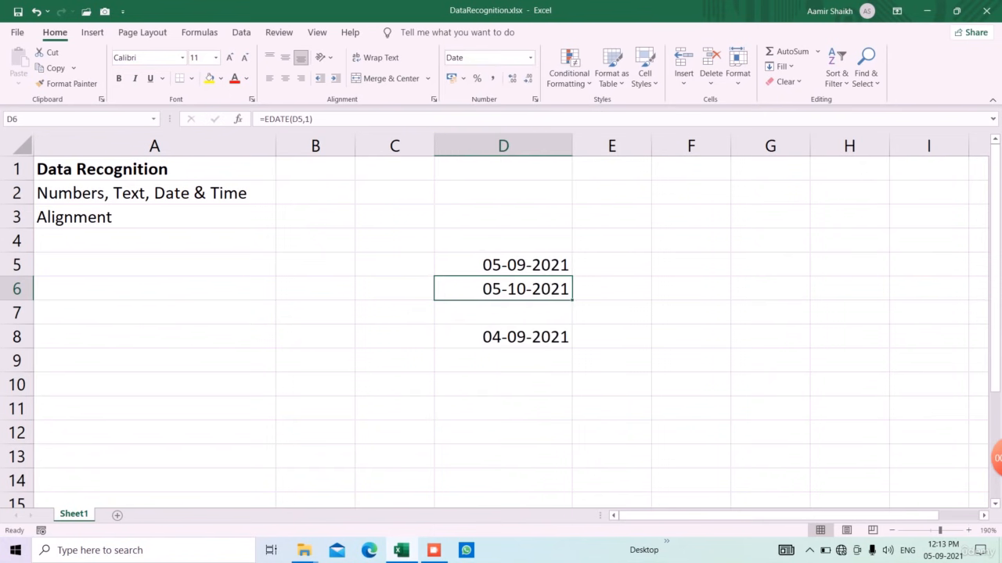
{"action": "key", "text": "F2"}
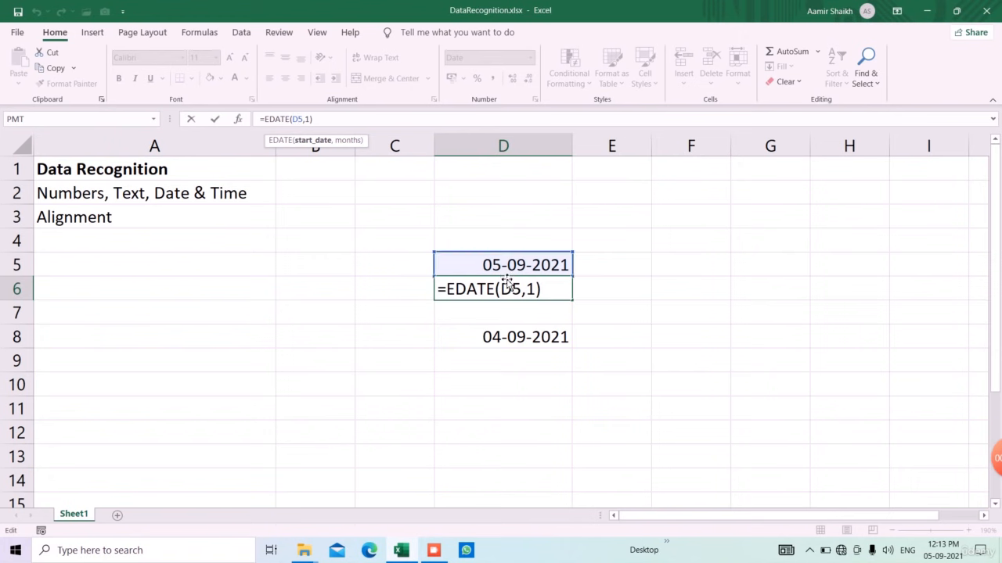
{"action": "key", "text": "Escape"}
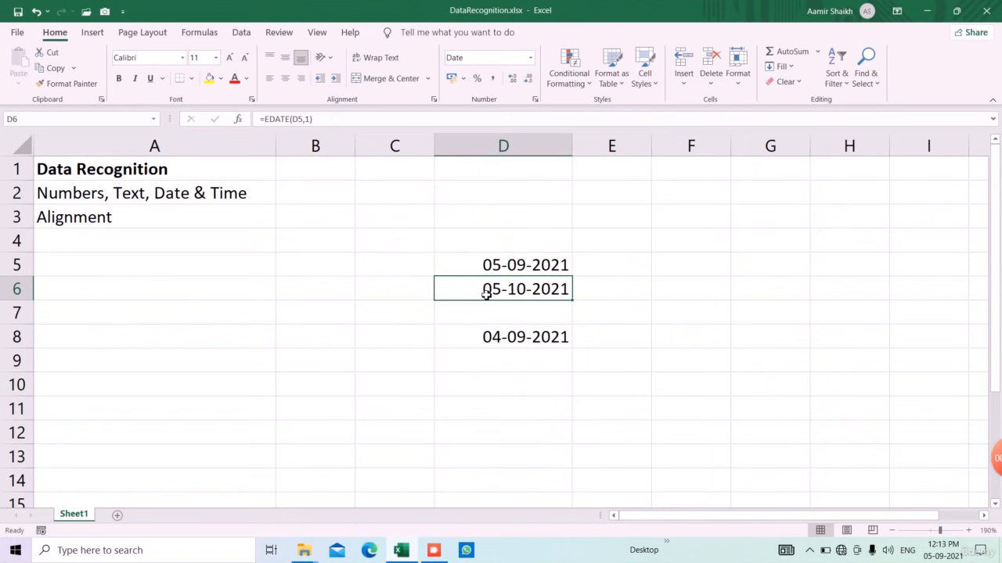
Step: Change D6 to =EDATE(D5,2) so it shows 05-11-2021
{"action": "key", "text": "F2"}
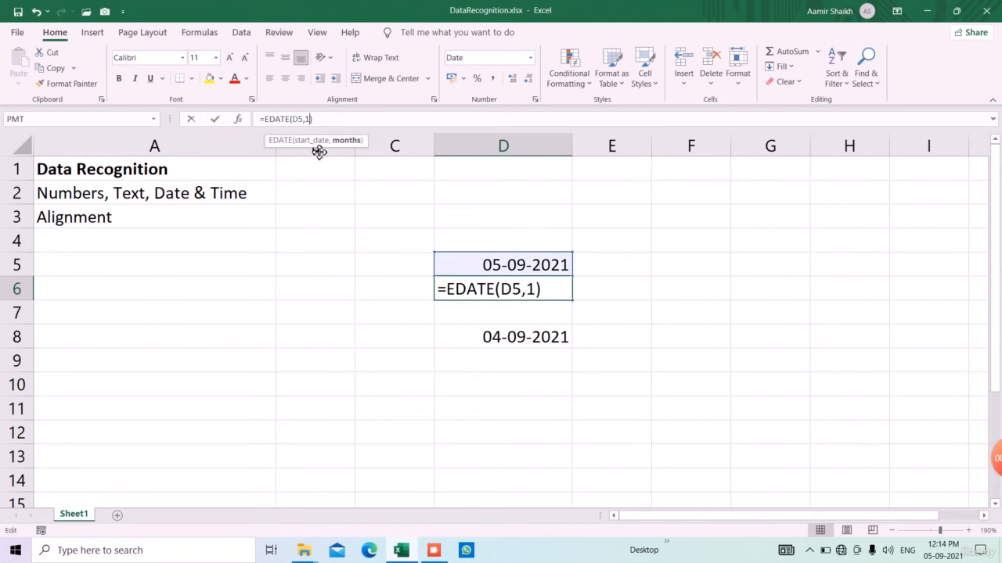
{"action": "key", "text": "Left"}
{"action": "key", "text": "BackSpace"}
{"action": "type", "text": "2"}
{"action": "key", "text": "Return"}
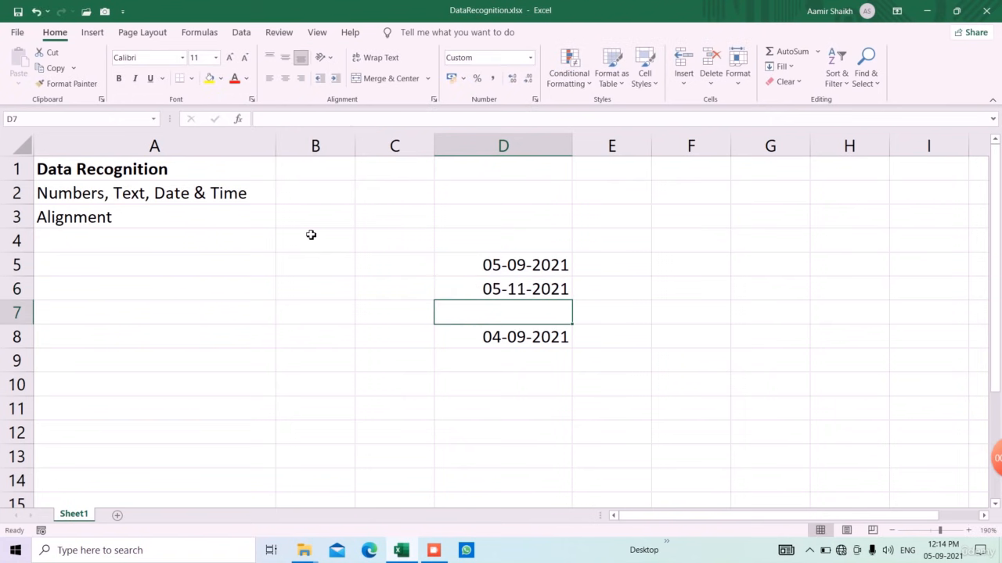
{"action": "left_click", "coordinate": [481, 294]}
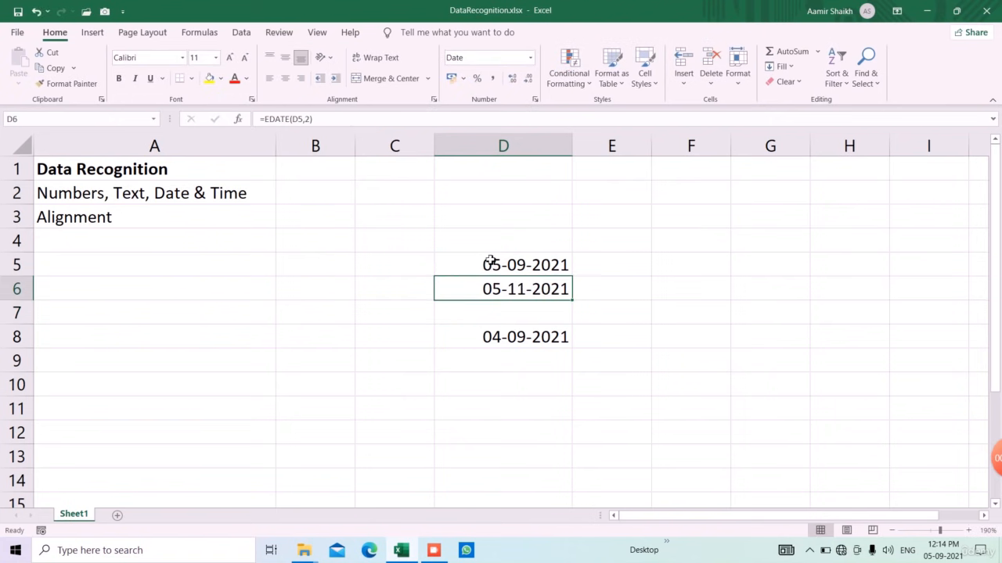
{"action": "left_click", "coordinate": [496, 222]}
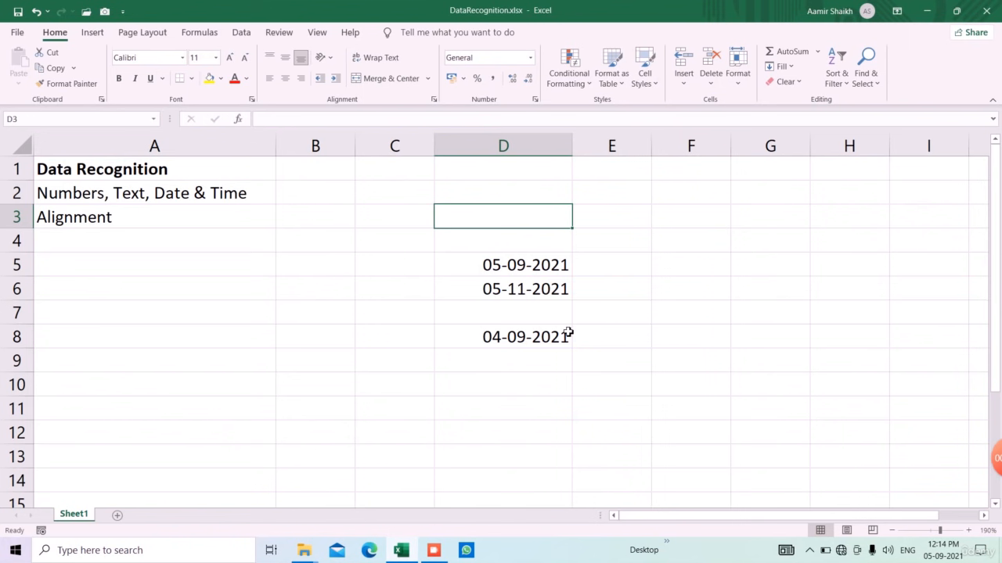
Step: Enter 12-05-1800 in D3 (stays text) and 01-01-1900 in D2 (accepted as a date)
{"action": "type", "text": "12-05-"}
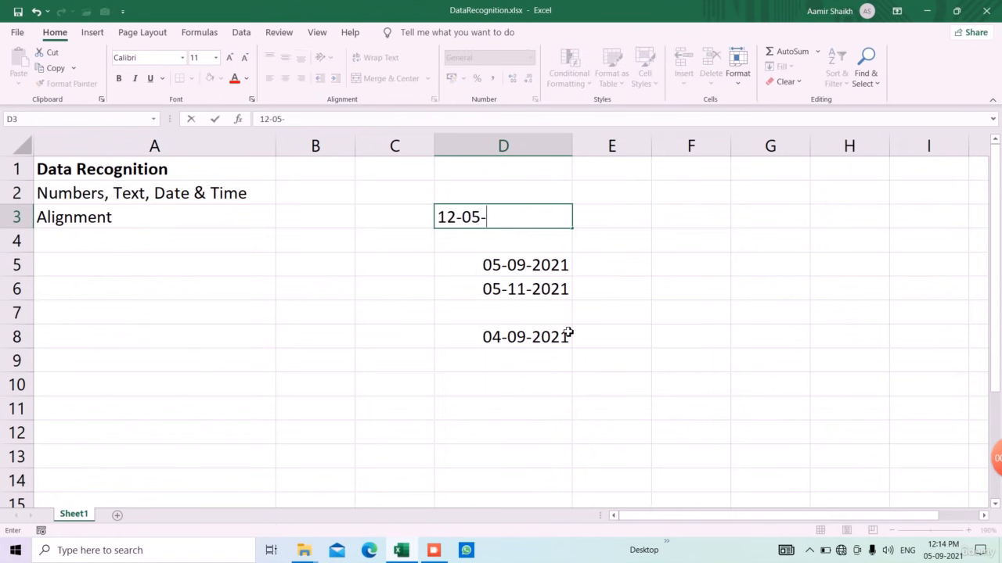
{"action": "type", "text": "1800"}
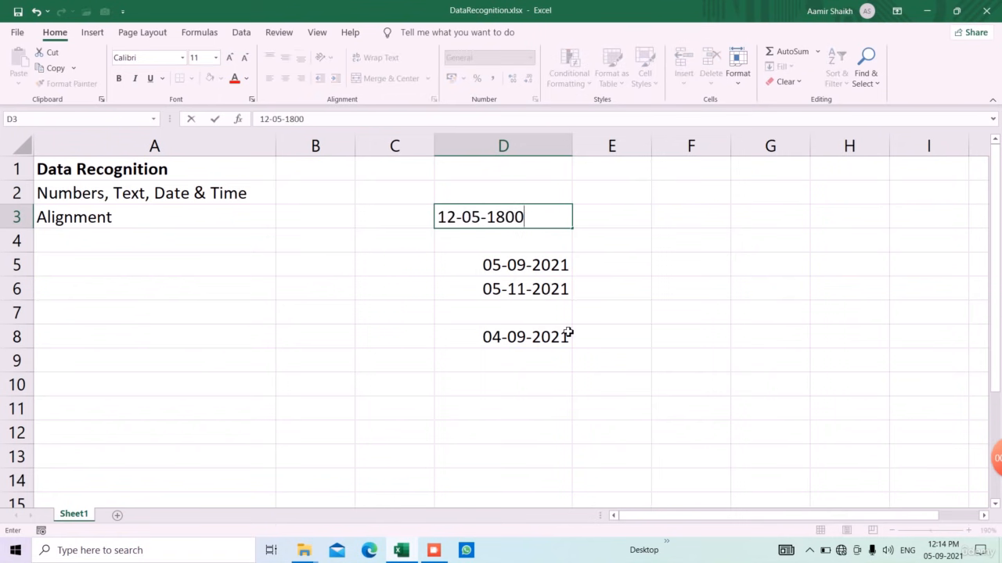
{"action": "key", "text": "Return"}
{"action": "key", "text": "Up"}
{"action": "key", "text": "Up"}
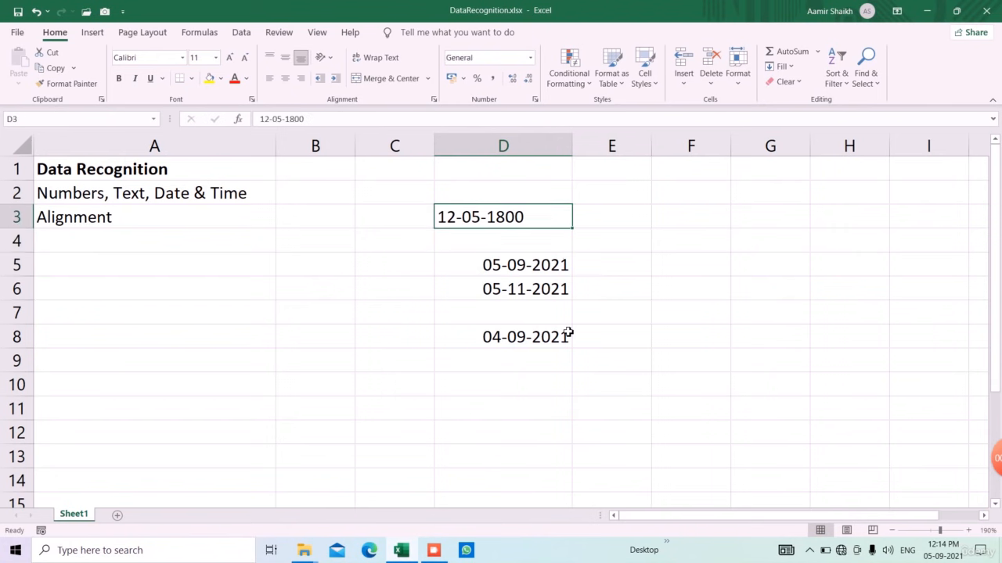
{"action": "type", "text": "01-0"}
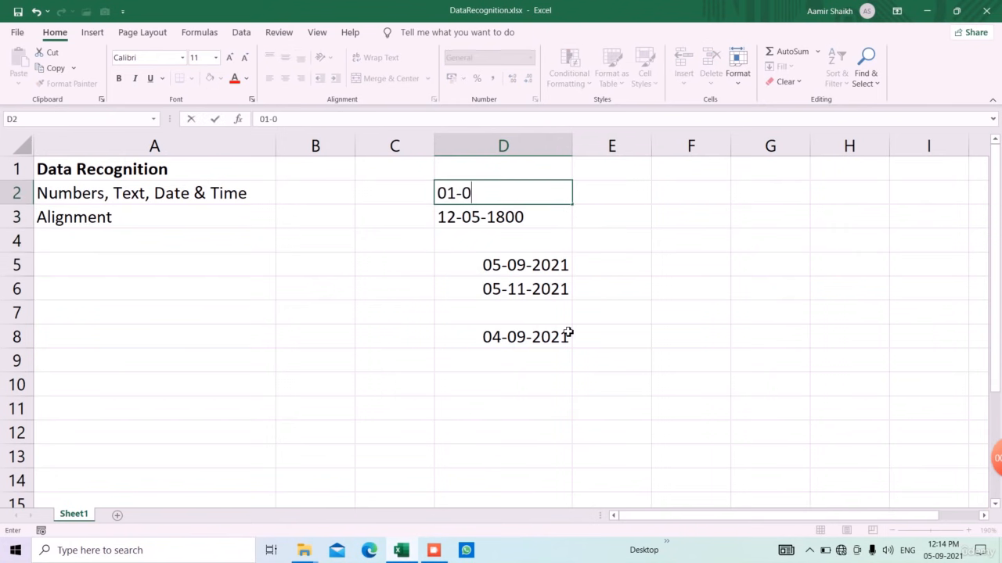
{"action": "type", "text": "1-1900"}
{"action": "key", "text": "Return"}
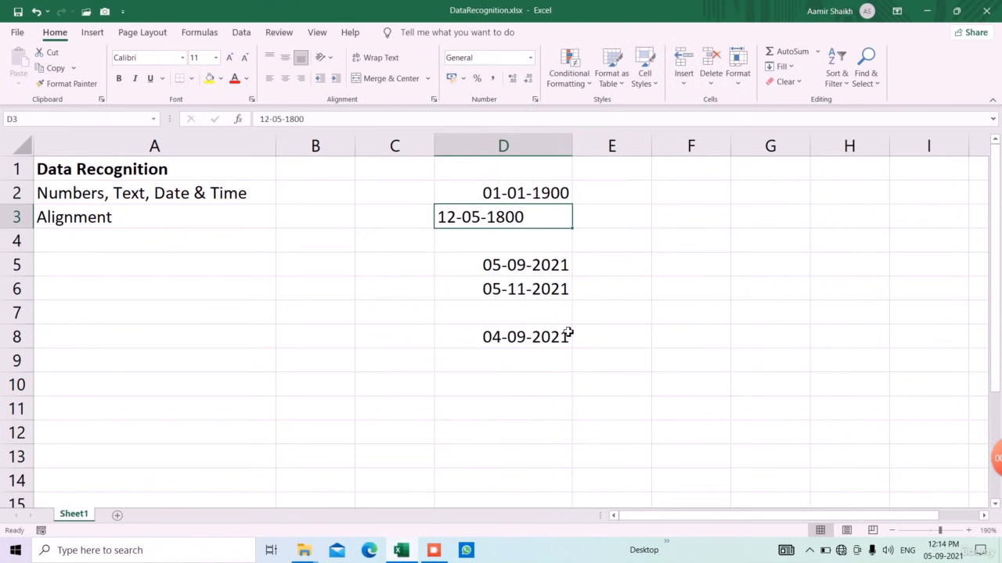
Step: Clear all entries in D2:D8
{"action": "key", "text": "Up"}
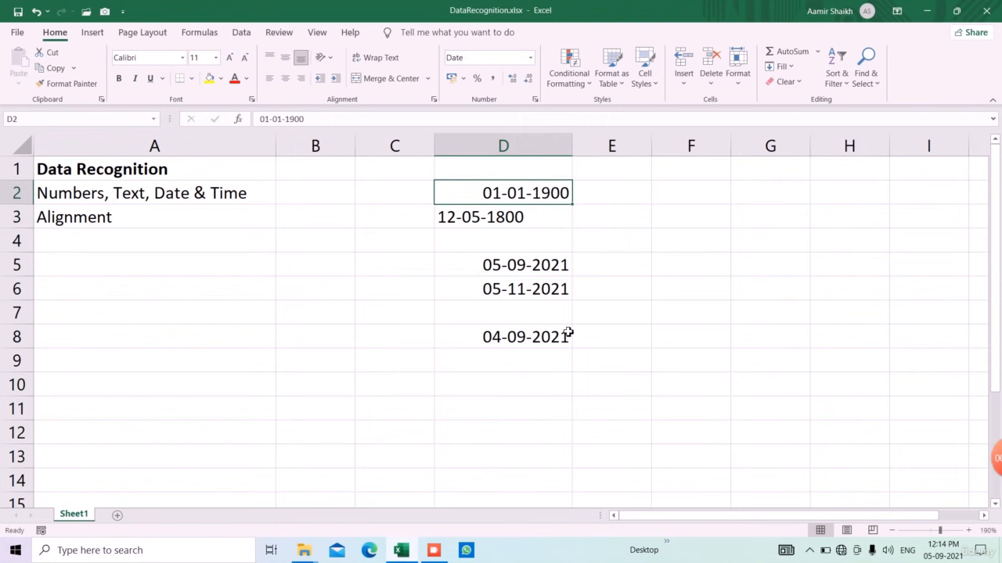
{"action": "key", "text": "shift+Down"}
{"action": "key", "text": "shift+Down"}
{"action": "key", "text": "shift+Down"}
{"action": "key", "text": "shift+Down"}
{"action": "key", "text": "shift+Down"}
{"action": "key", "text": "shift+Down"}
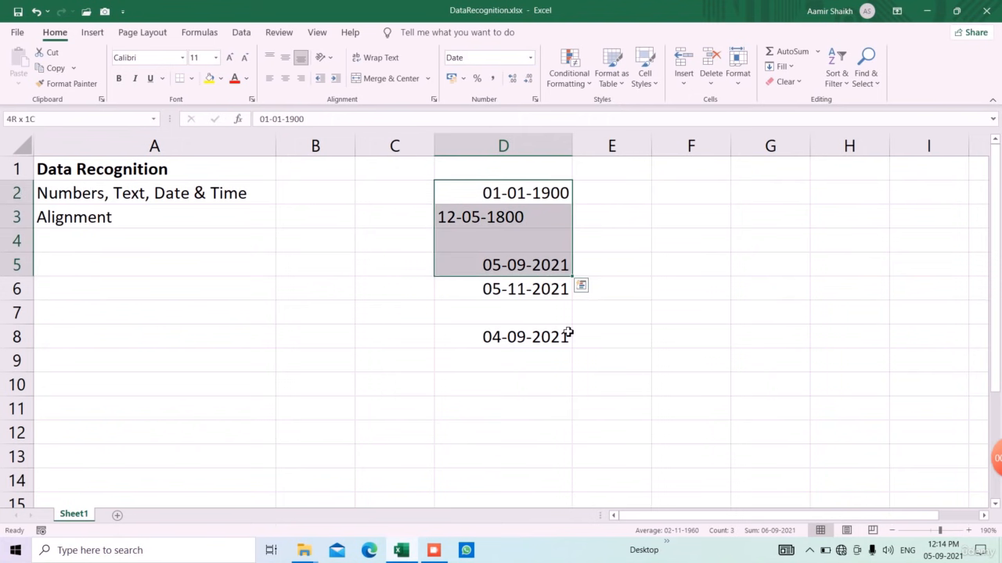
{"action": "key", "text": "Delete"}
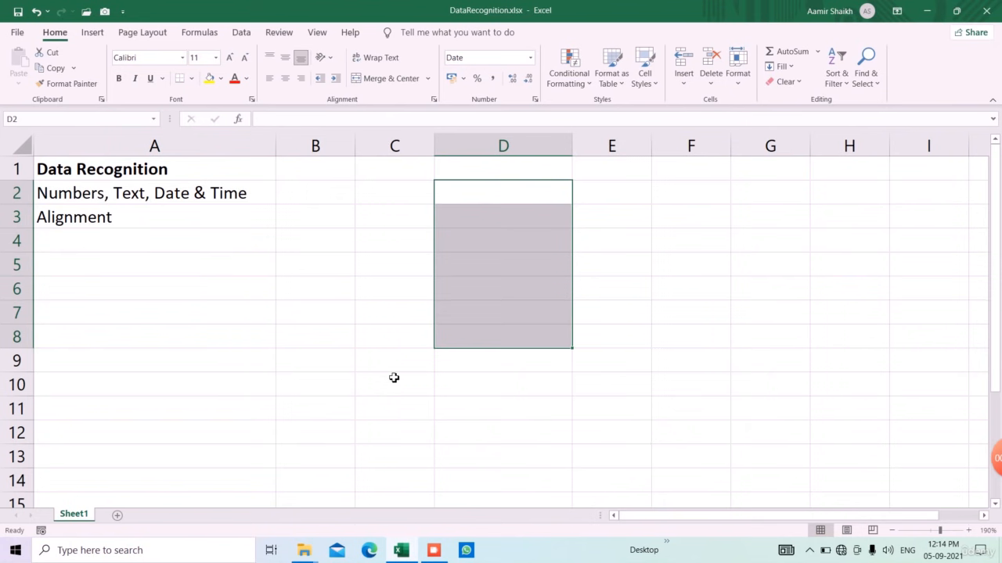
{"action": "left_click", "coordinate": [432, 552]}
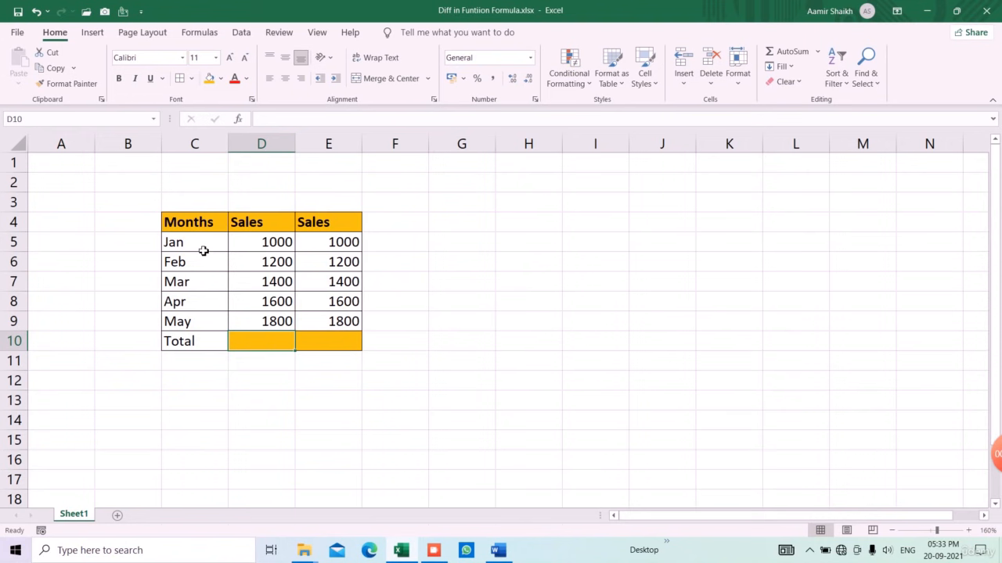
Step: Total the first Sales column in D10 with =SUM(D5:D9), giving 7000
{"action": "left_click_drag", "start_coordinate": [203, 249], "coordinate": [207, 327]}
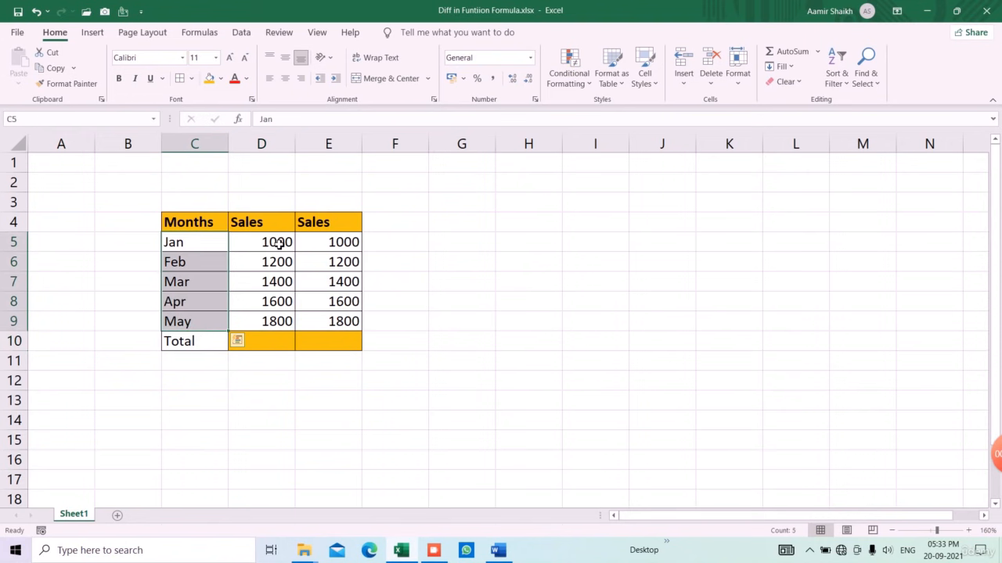
{"action": "left_click_drag", "start_coordinate": [275, 242], "coordinate": [347, 328]}
{"action": "left_click", "coordinate": [244, 338]}
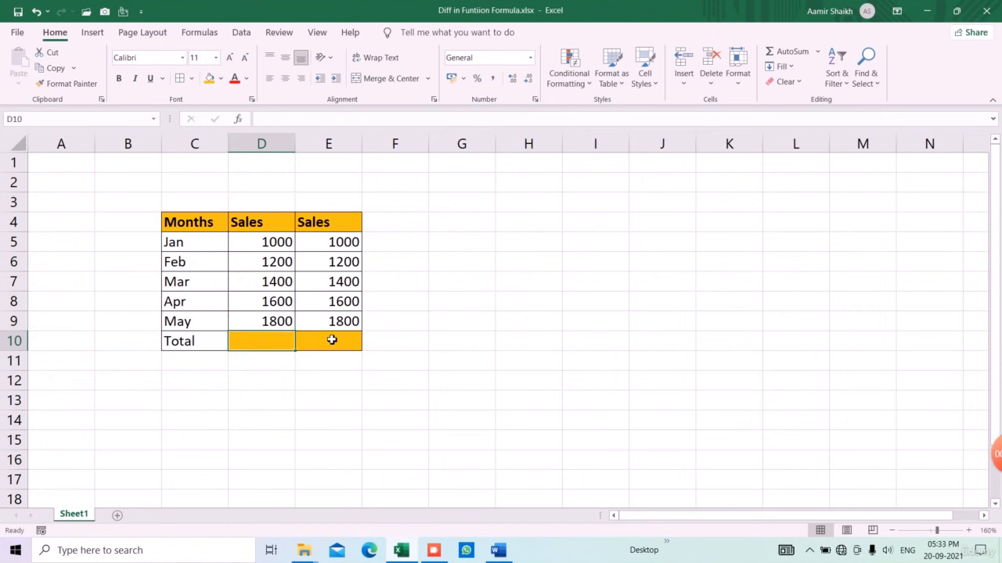
{"action": "type", "text": "=SUM("}
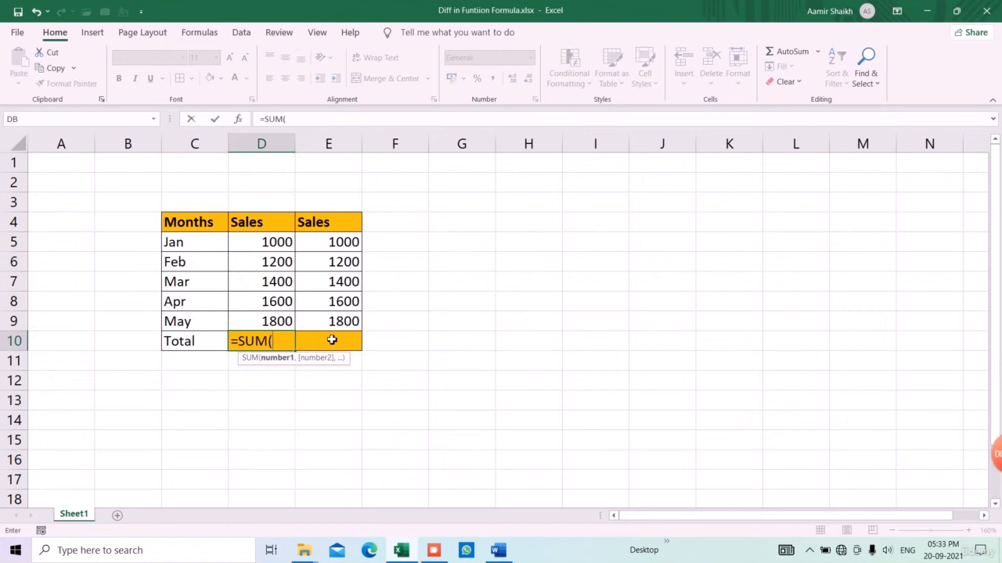
{"action": "key", "text": "Up"}
{"action": "key", "text": "shift+Up"}
{"action": "key", "text": "shift+Up"}
{"action": "key", "text": "shift+Up"}
{"action": "key", "text": "shift+Up"}
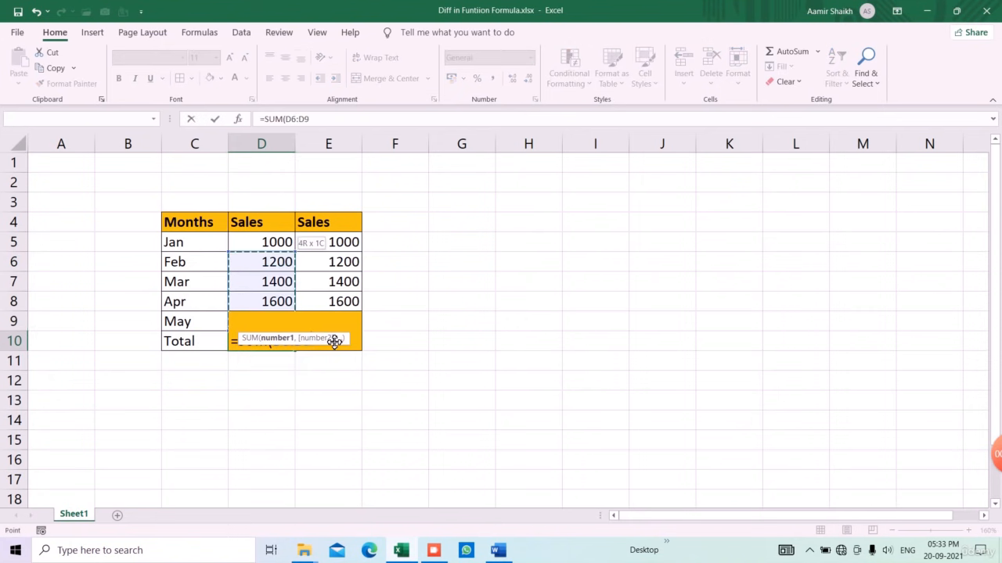
{"action": "key", "text": "Return"}
Step: Total the second Sales column in E10 as =E5+E6+E7+E8+E9, also 7000
{"action": "left_click", "coordinate": [332, 340]}
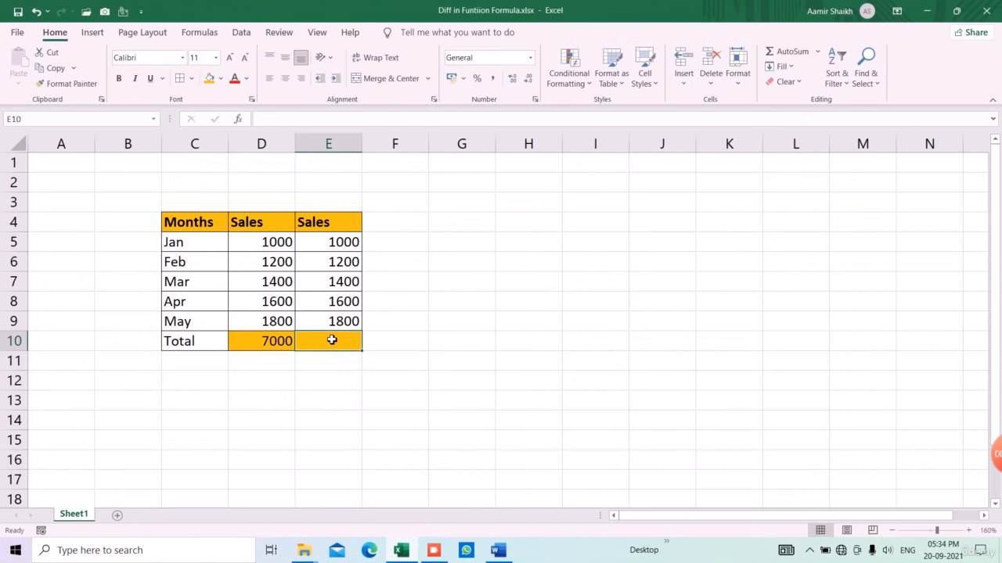
{"action": "type", "text": "="}
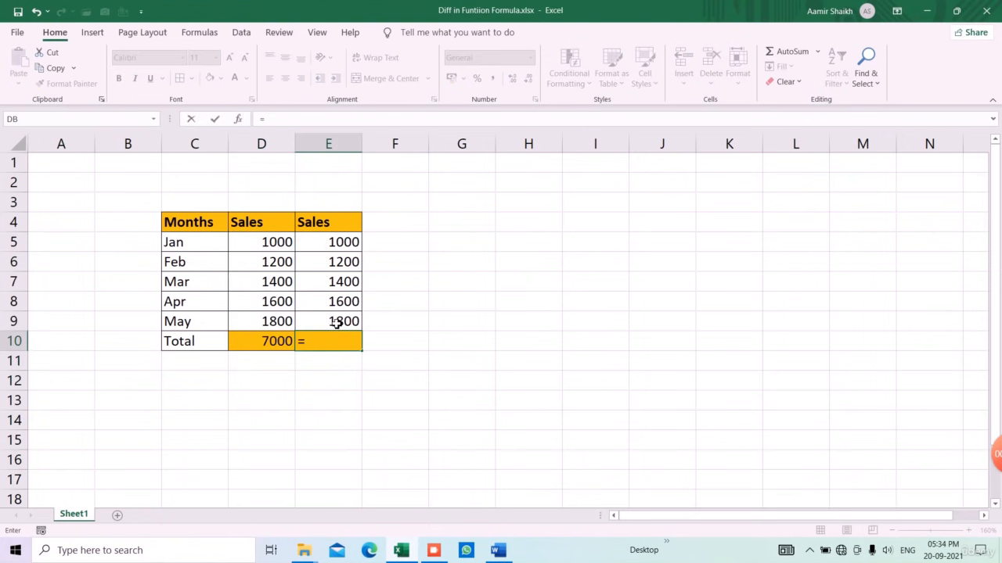
{"action": "left_click", "coordinate": [342, 246]}
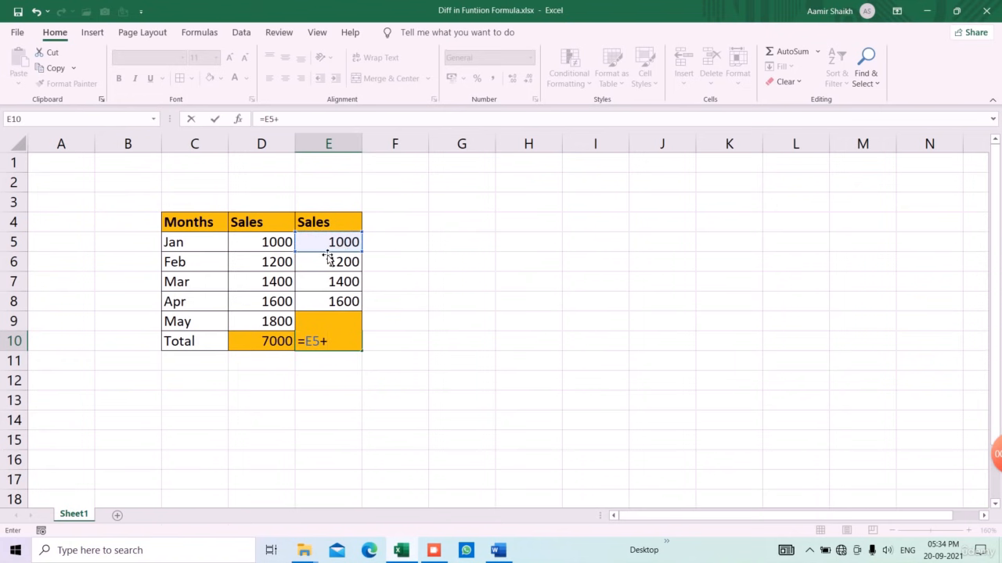
{"action": "left_click", "coordinate": [330, 267]}
{"action": "type", "text": "+"}
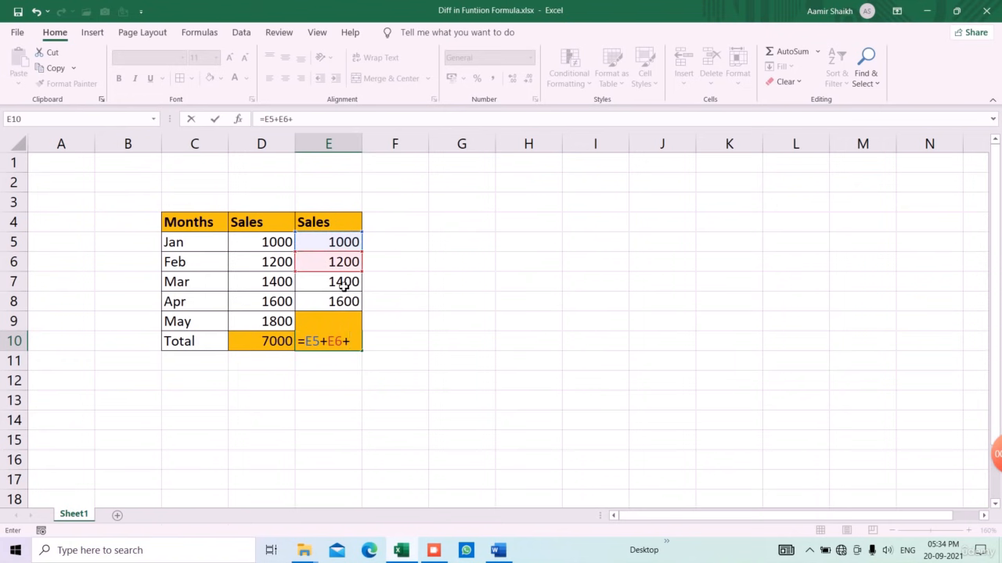
{"action": "left_click", "coordinate": [345, 285]}
{"action": "type", "text": "+"}
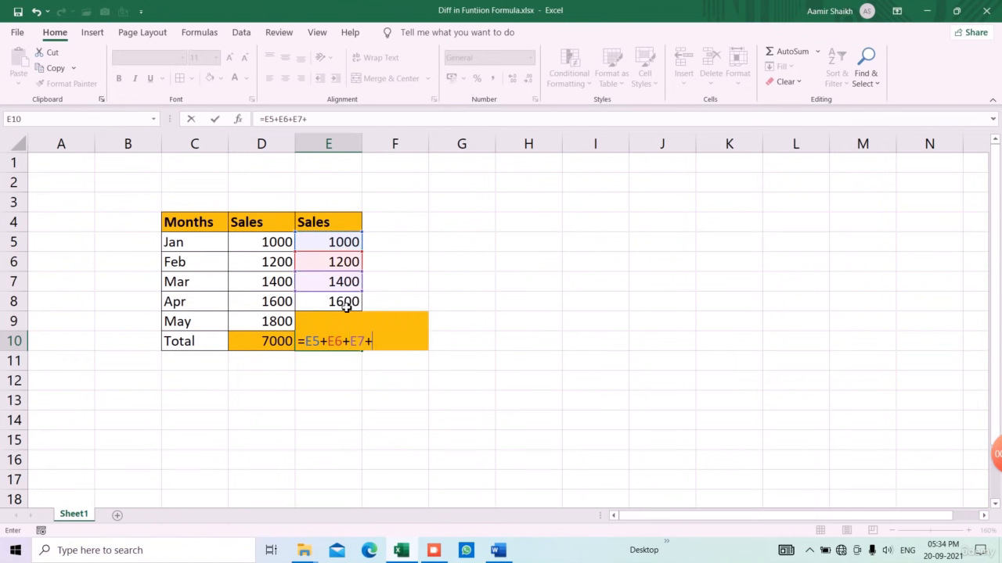
{"action": "left_click", "coordinate": [345, 306]}
{"action": "type", "text": "+"}
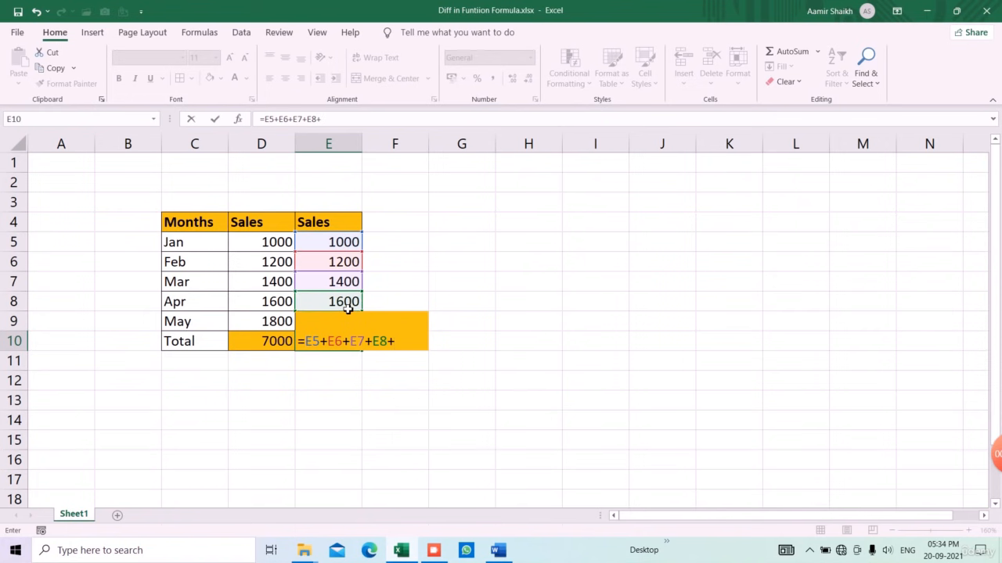
{"action": "left_click", "coordinate": [348, 312]}
{"action": "key", "text": "Return"}
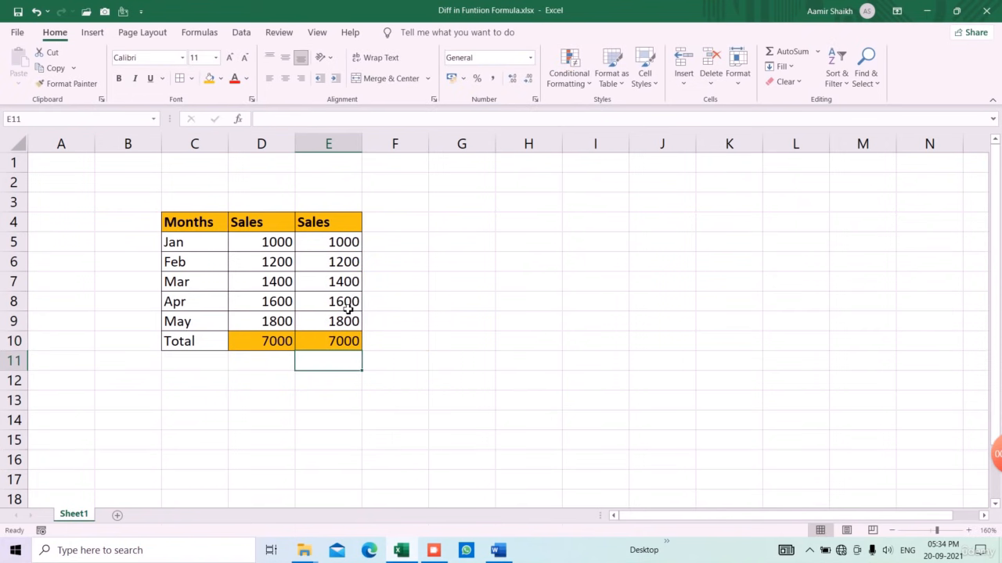
Step: Compare the formulas behind the E10 and D10 totals
{"action": "left_click", "coordinate": [351, 347]}
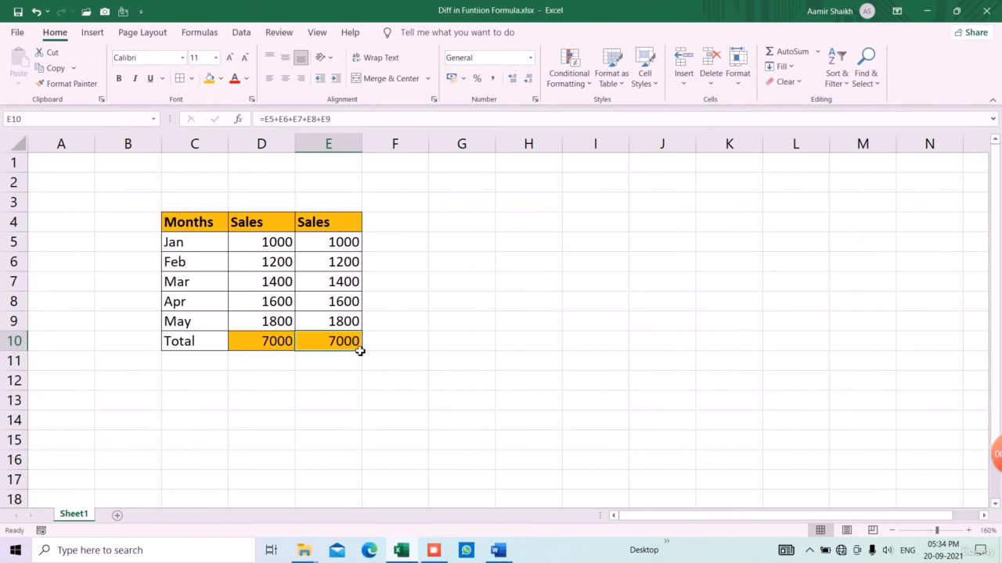
{"action": "left_click", "coordinate": [263, 345]}
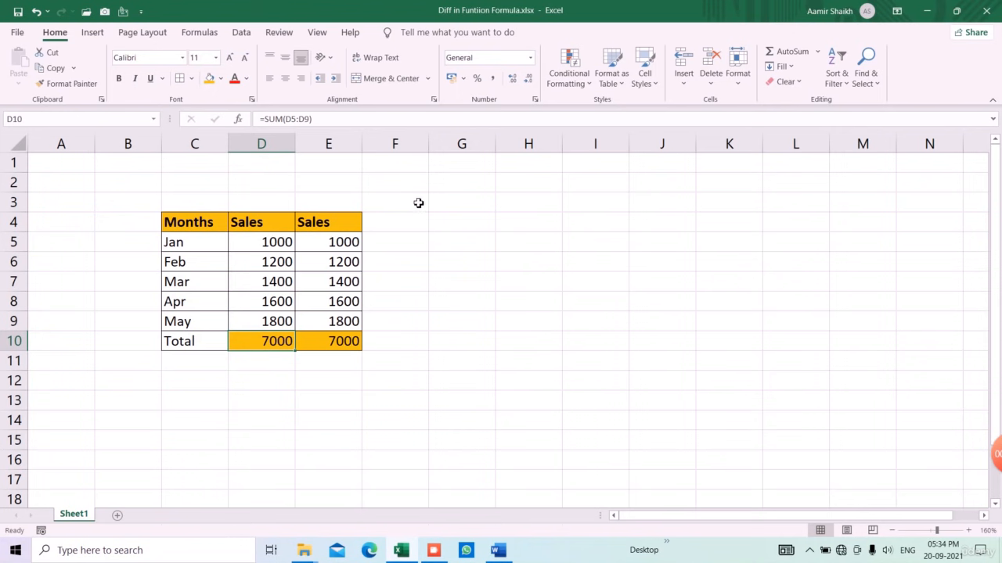
{"action": "left_click", "coordinate": [199, 35]}
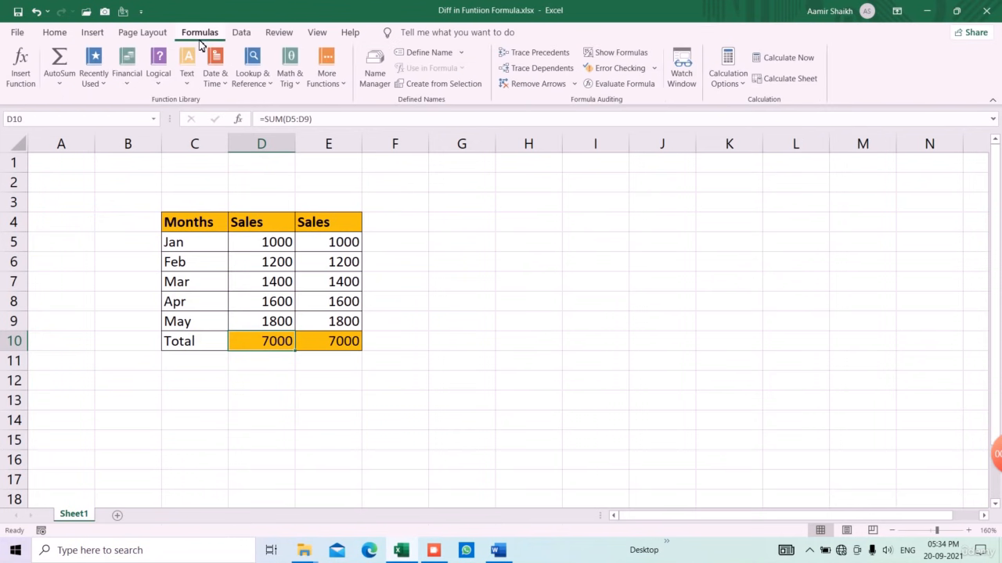
Step: Try the Text function FIXED on D10, cancel it keeping SUM, then switch to BODMAS.xlsx
{"action": "left_click", "coordinate": [128, 81]}
{"action": "mouse_move", "coordinate": [187, 78]}
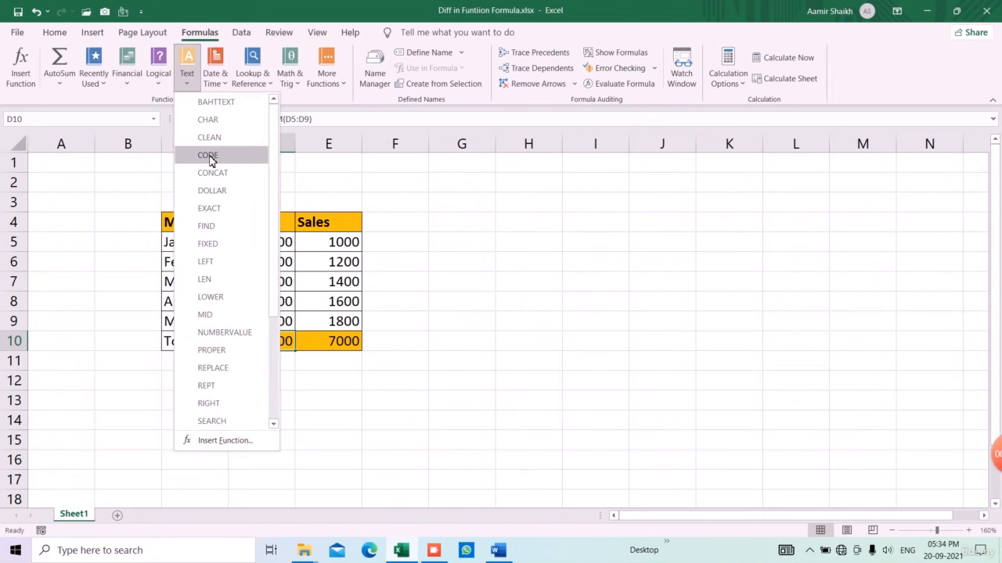
{"action": "left_click", "coordinate": [223, 244]}
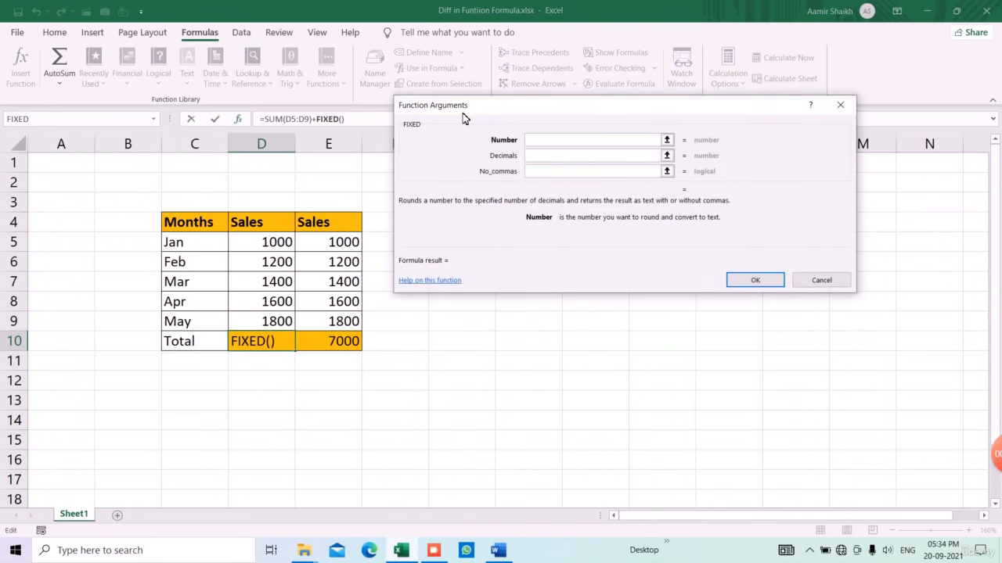
{"action": "left_click", "coordinate": [841, 105]}
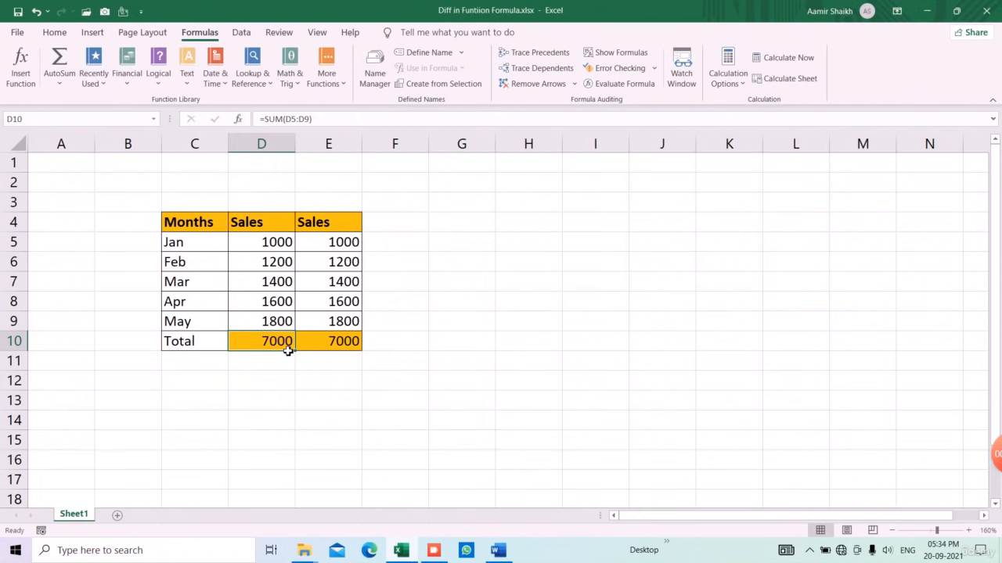
{"action": "left_click", "coordinate": [327, 352]}
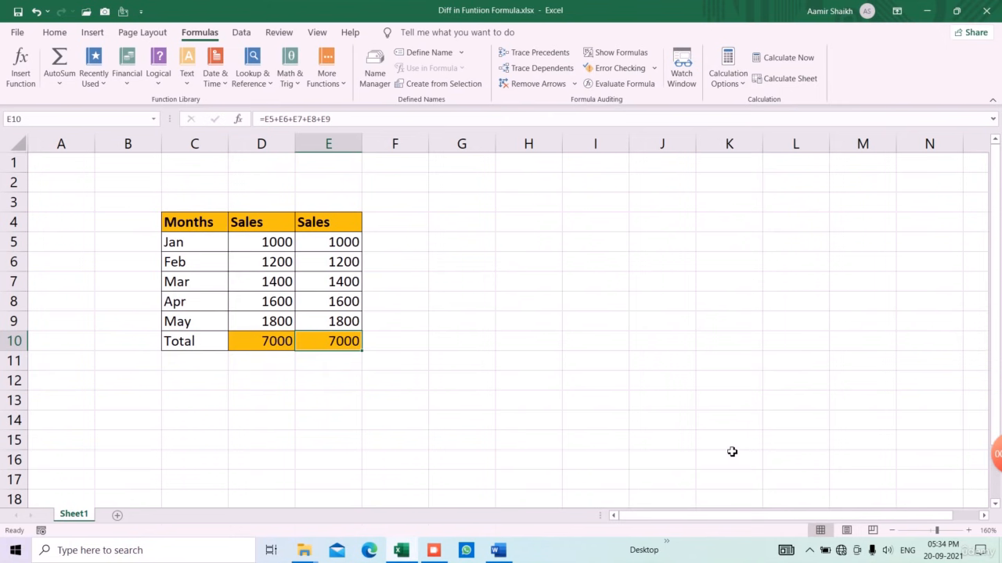
{"action": "left_click", "coordinate": [437, 555]}
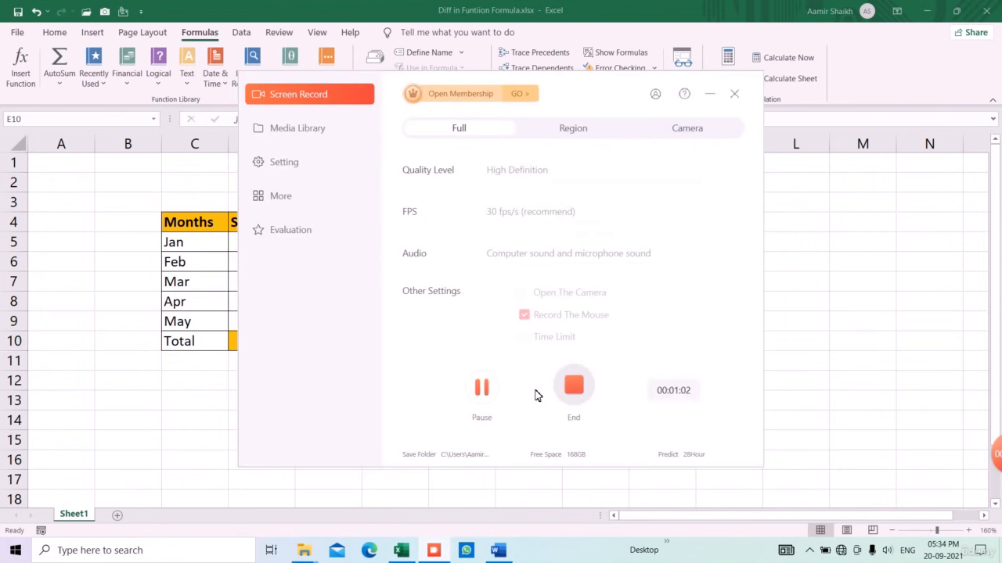
{"action": "left_click", "coordinate": [574, 386]}
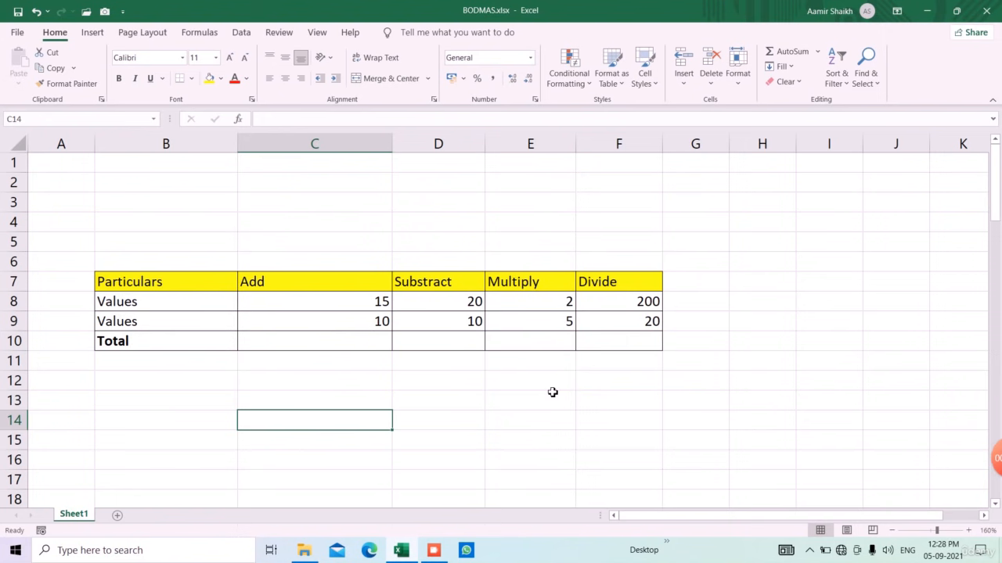
{"action": "left_click", "coordinate": [389, 342]}
{"action": "left_click", "coordinate": [421, 341]}
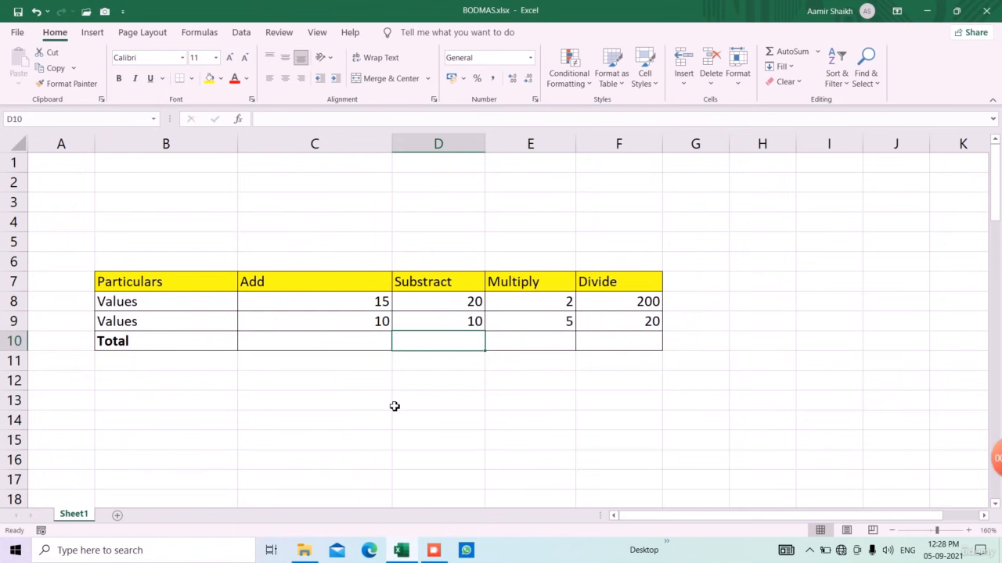
{"action": "left_click", "coordinate": [329, 287]}
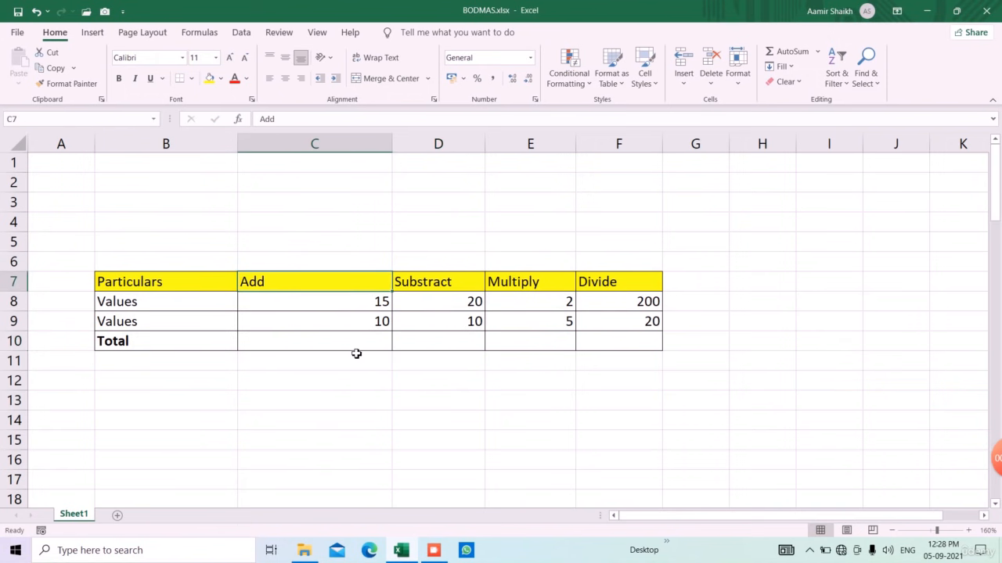
{"action": "left_click", "coordinate": [358, 344]}
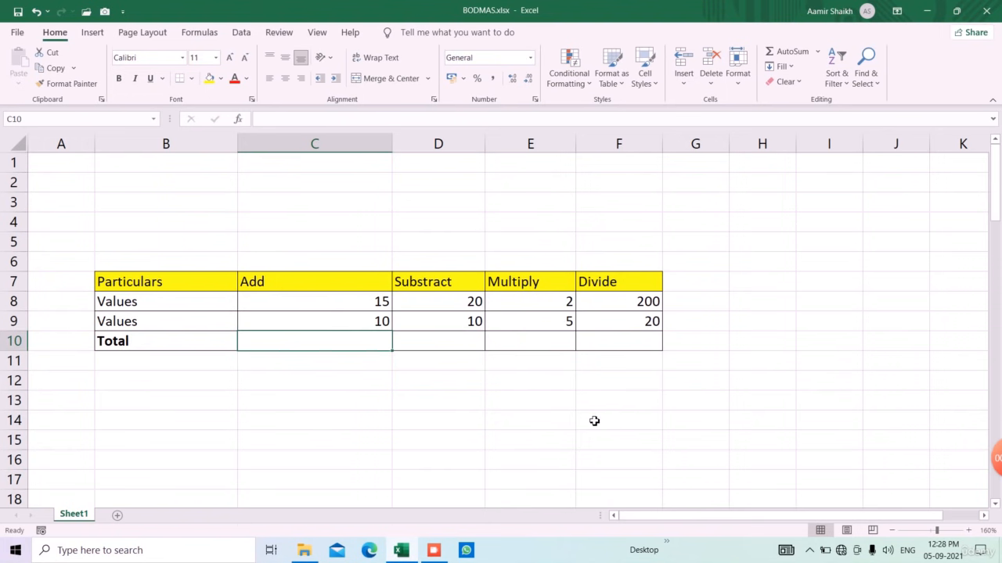
{"action": "type", "text": "="}
{"action": "key", "text": "Up"}
{"action": "key", "text": "Up"}
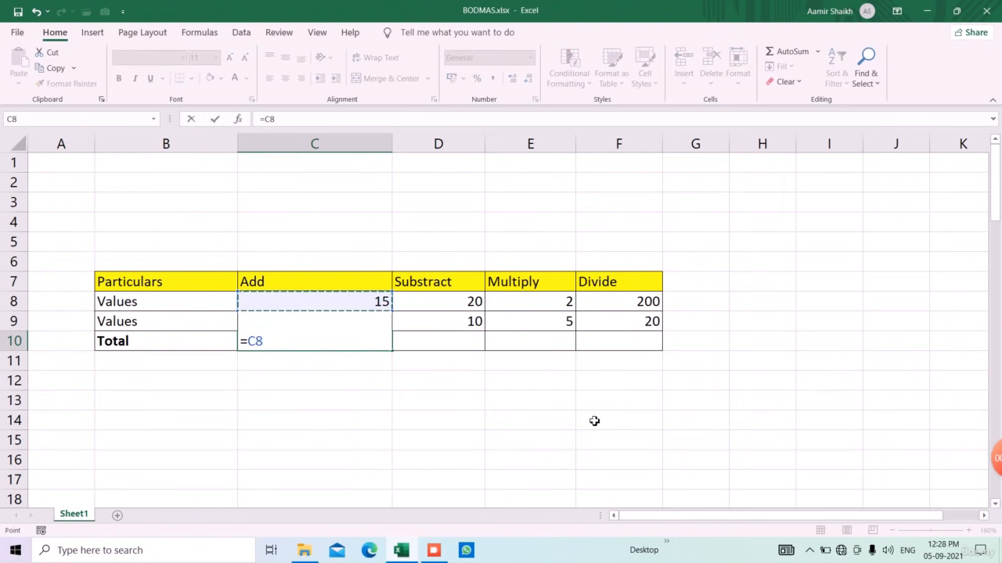
{"action": "type", "text": "+"}
{"action": "key", "text": "Up"}
{"action": "key", "text": "Return"}
{"action": "key", "text": "Right"}
{"action": "key", "text": "Up"}
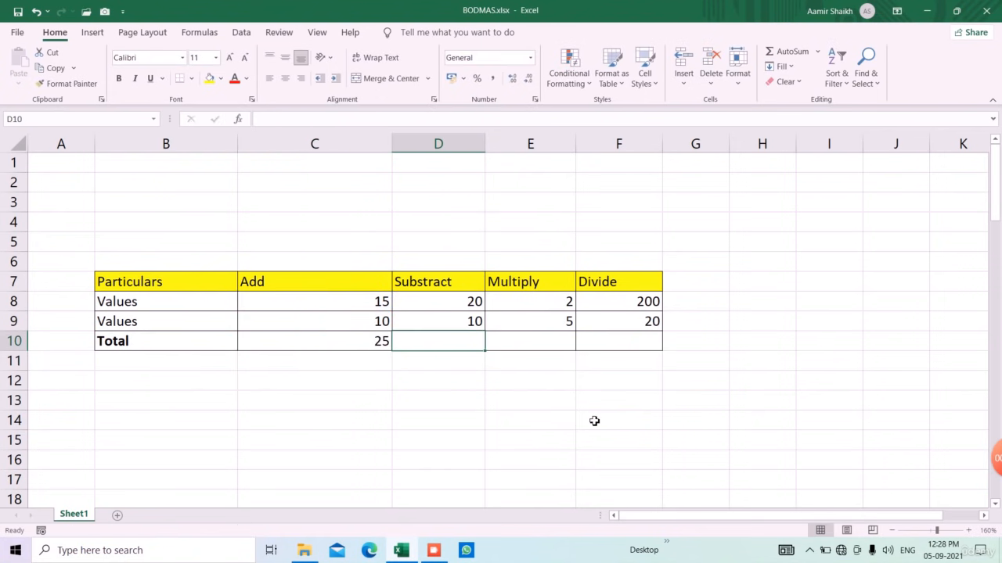
{"action": "type", "text": "="}
{"action": "key", "text": "Up"}
{"action": "key", "text": "Up"}
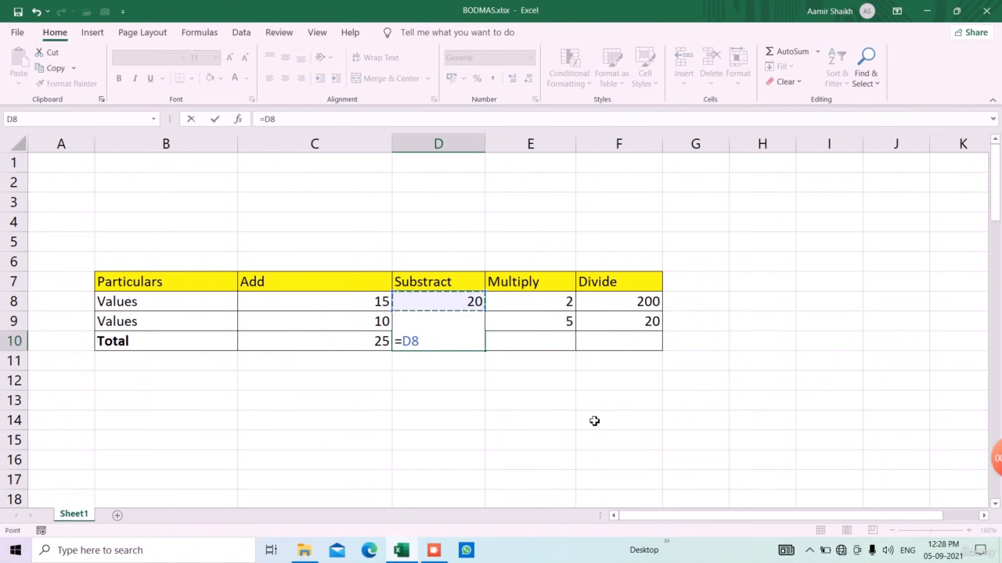
{"action": "type", "text": "-"}
{"action": "key", "text": "Up"}
{"action": "key", "text": "Return"}
{"action": "key", "text": "Right"}
{"action": "key", "text": "Up"}
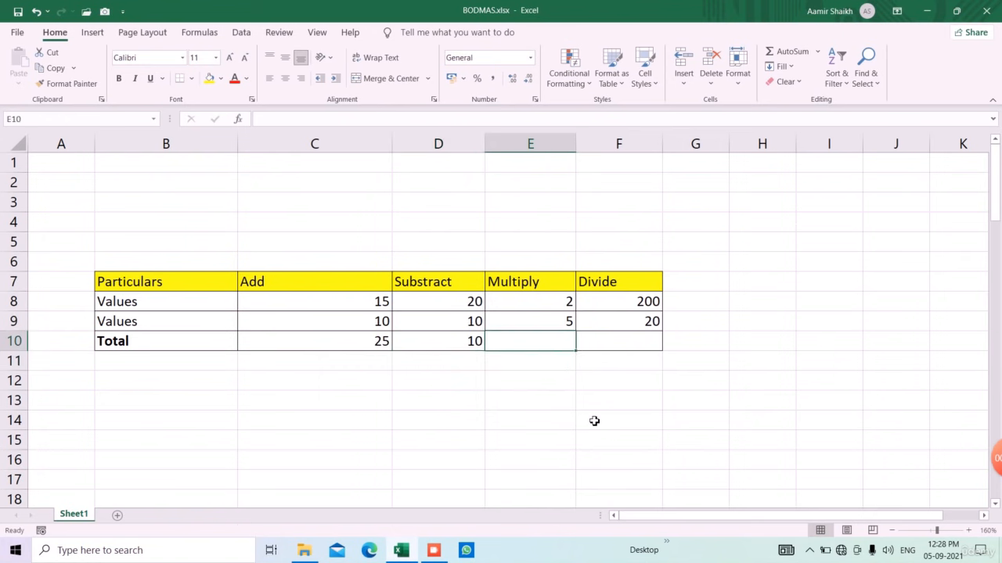
{"action": "type", "text": "="}
{"action": "key", "text": "Up"}
{"action": "key", "text": "Up"}
{"action": "type", "text": "*"}
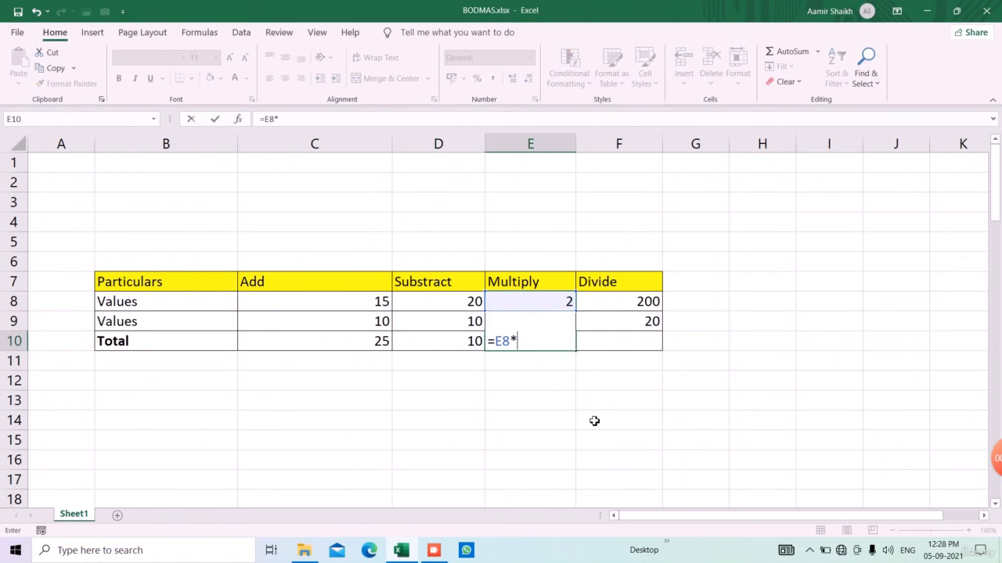
{"action": "key", "text": "Up"}
{"action": "key", "text": "Return"}
{"action": "key", "text": "Right"}
{"action": "key", "text": "Up"}
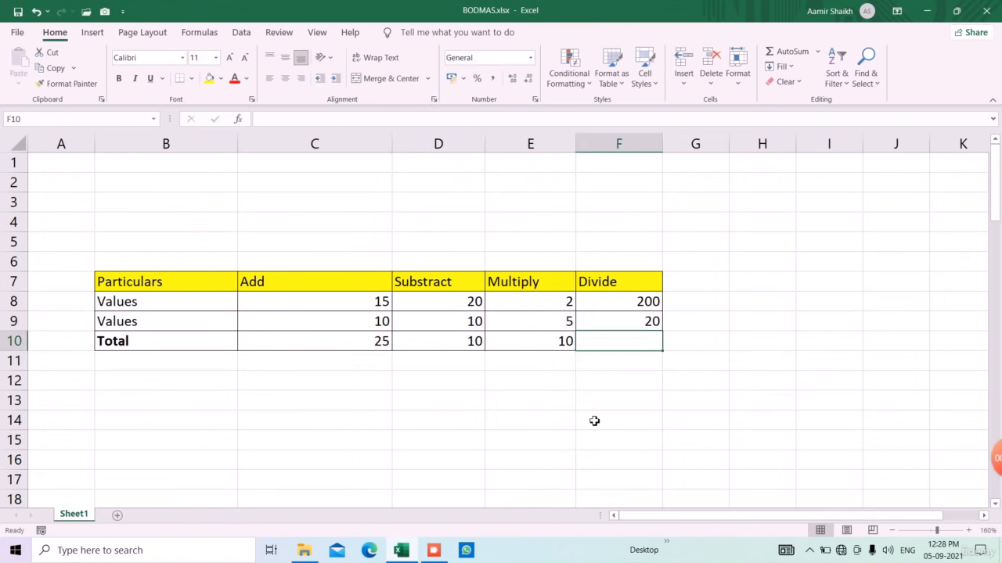
{"action": "type", "text": "="}
{"action": "key", "text": "Up"}
{"action": "key", "text": "Up"}
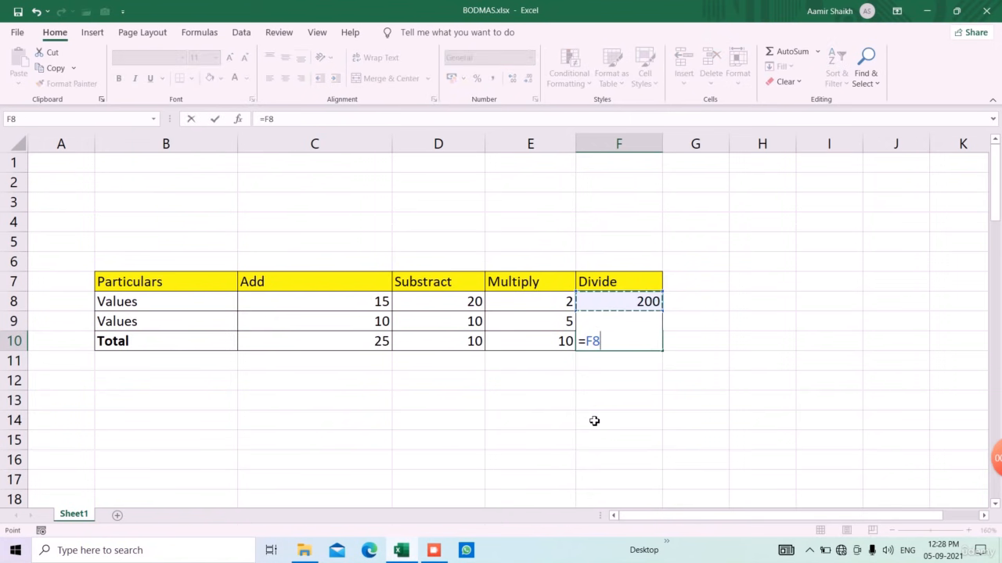
{"action": "type", "text": "/"}
{"action": "key", "text": "Up"}
{"action": "key", "text": "Return"}
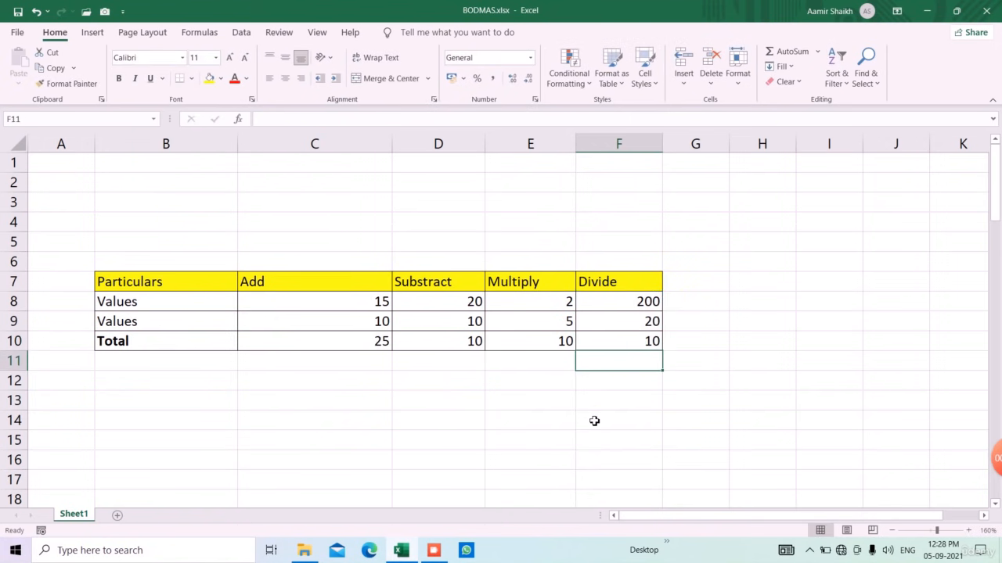
{"action": "key", "text": "Left"}
{"action": "key", "text": "Left"}
{"action": "key", "text": "Left"}
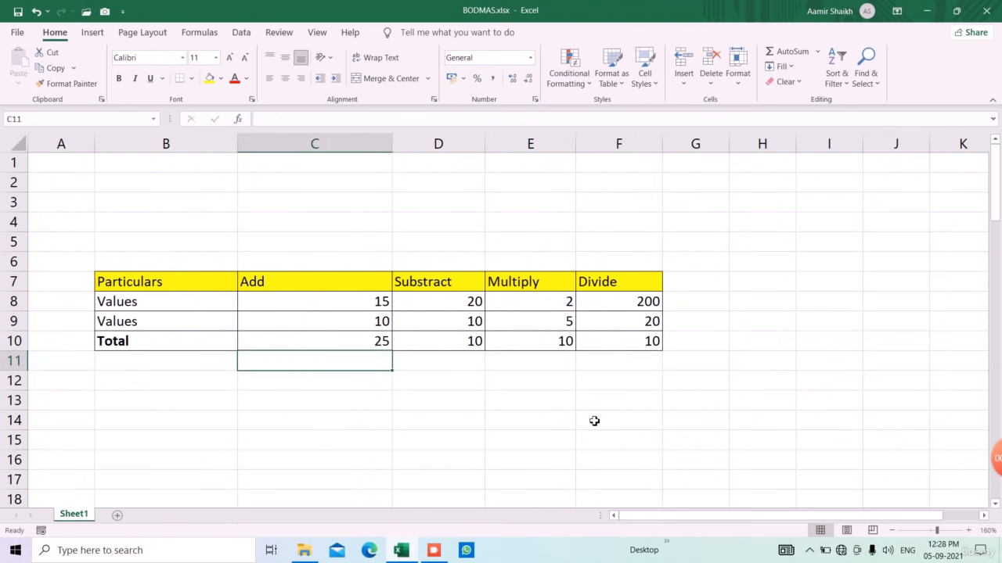
{"action": "key", "text": "Up"}
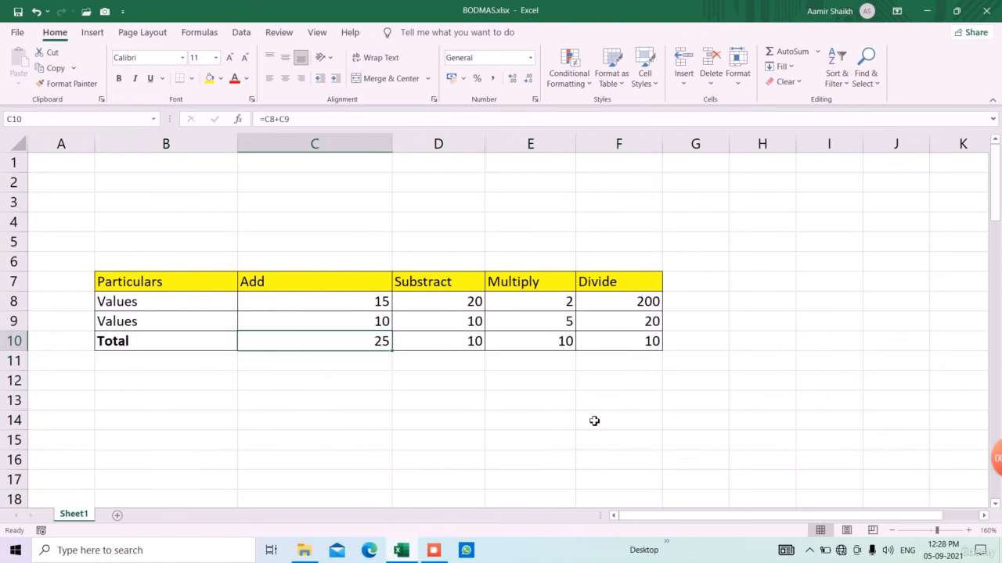
{"action": "key", "text": "Right"}
{"action": "key", "text": "Right"}
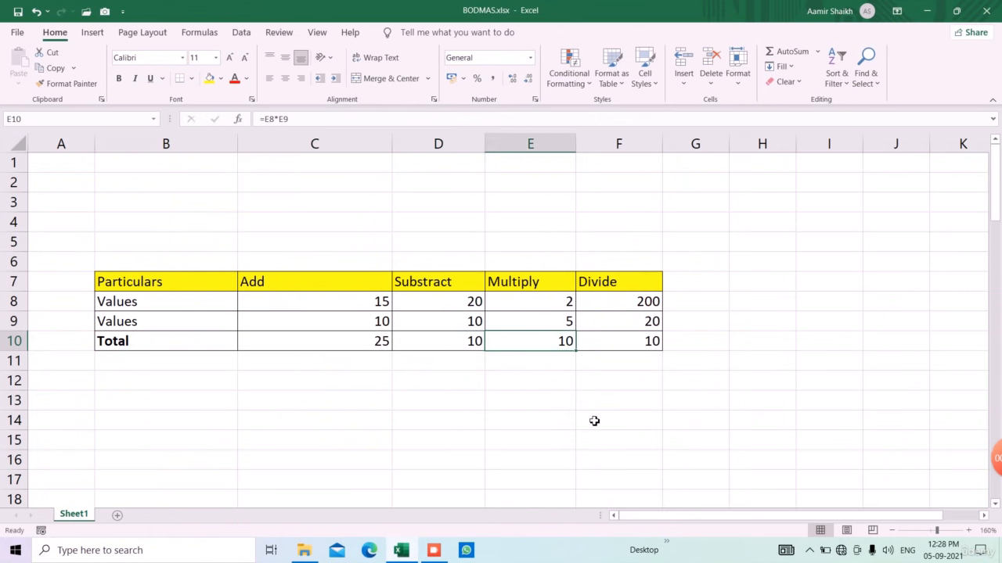
{"action": "key", "text": "Right"}
{"action": "left_click", "coordinate": [455, 406]}
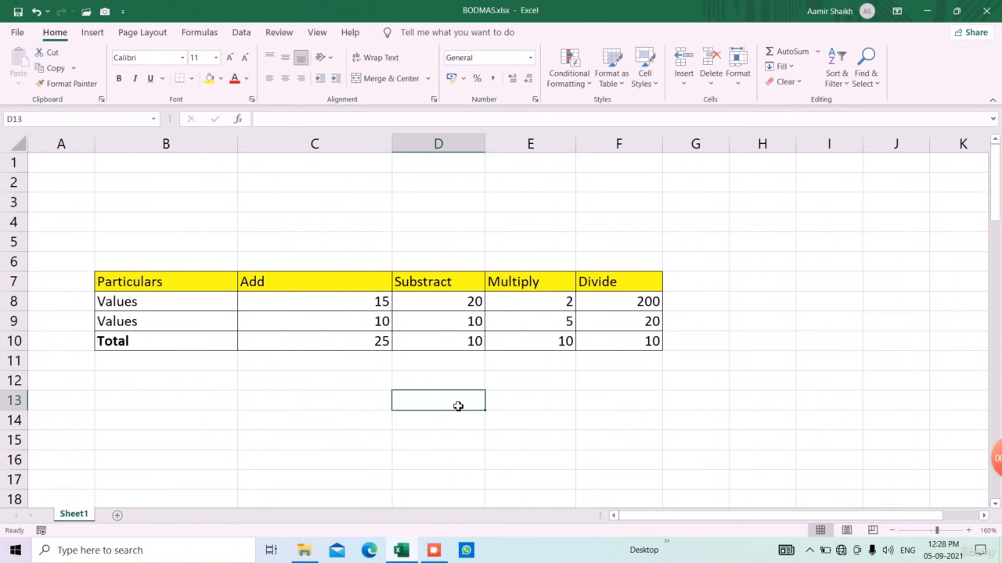
Step: Enter =D42-D41*D43 in the Voice table's Total A cell D44, returning -40
{"action": "scroll", "coordinate": [458, 407], "scroll_direction": "down", "scroll_amount": 12}
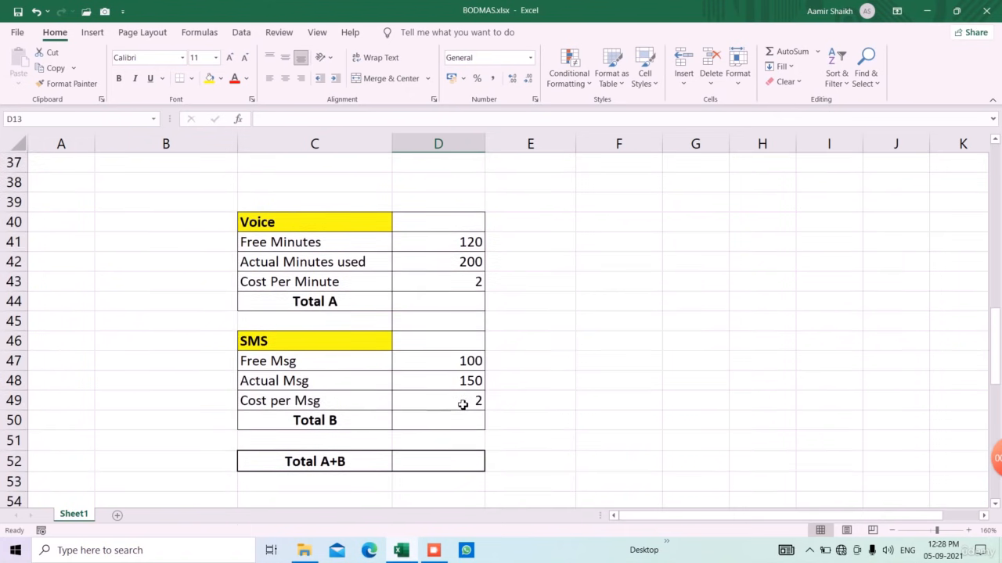
{"action": "left_click", "coordinate": [293, 227]}
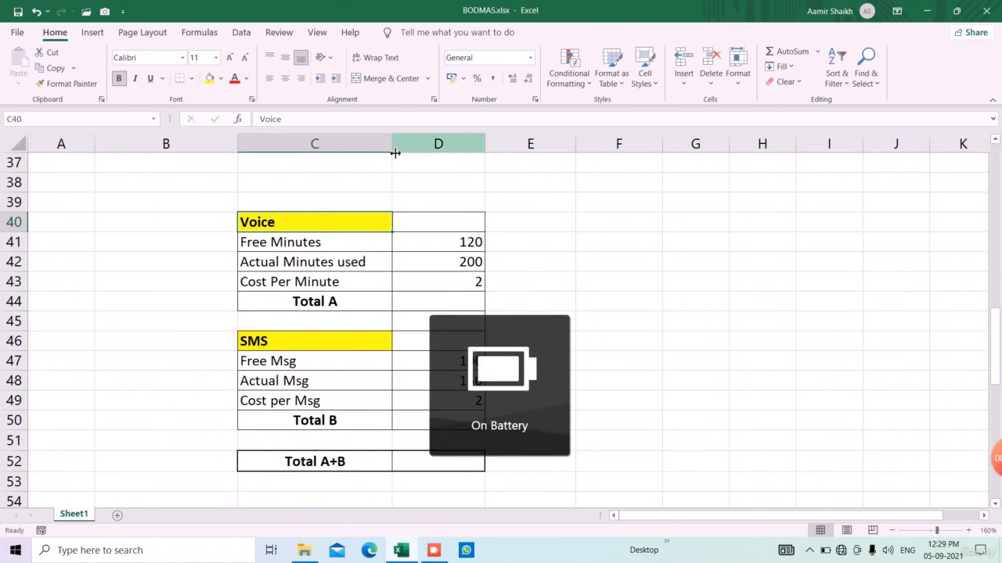
{"action": "left_click", "coordinate": [469, 308]}
{"action": "type", "text": "="}
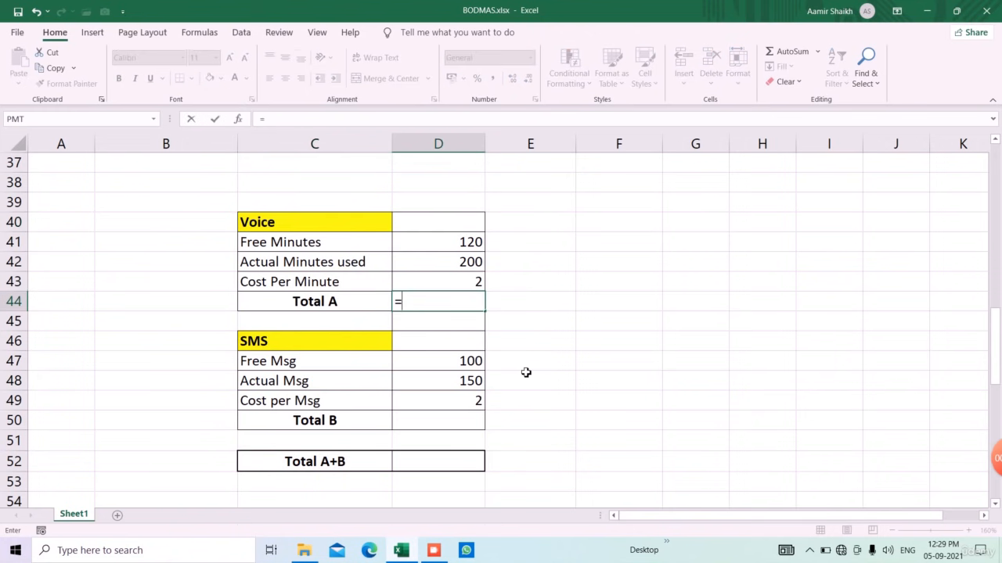
{"action": "key", "text": "Up"}
{"action": "key", "text": "Up"}
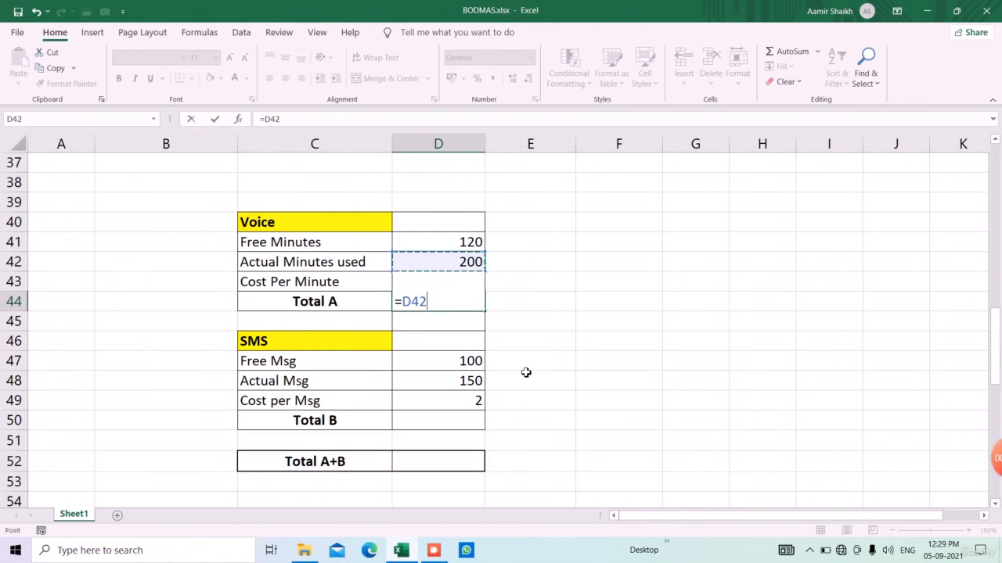
{"action": "type", "text": "-"}
{"action": "key", "text": "Up"}
{"action": "key", "text": "Up"}
{"action": "key", "text": "Up"}
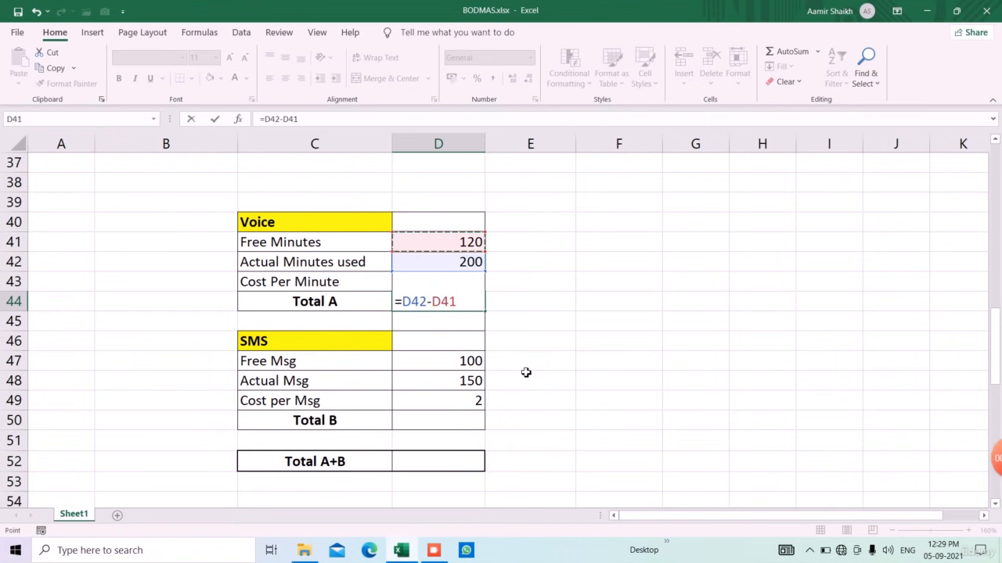
{"action": "type", "text": "*"}
{"action": "key", "text": "Up"}
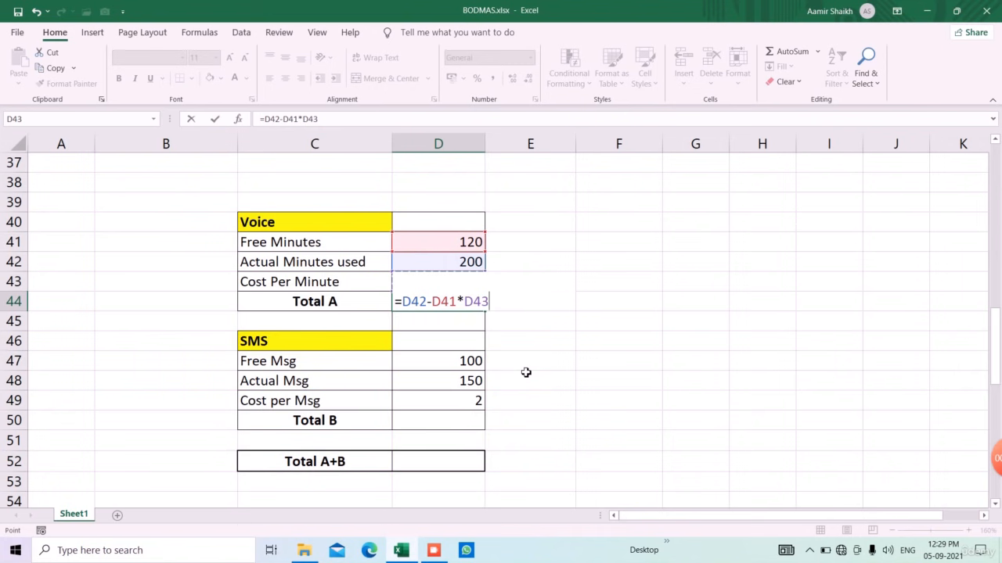
{"action": "key", "text": "Return"}
{"action": "key", "text": "Up"}
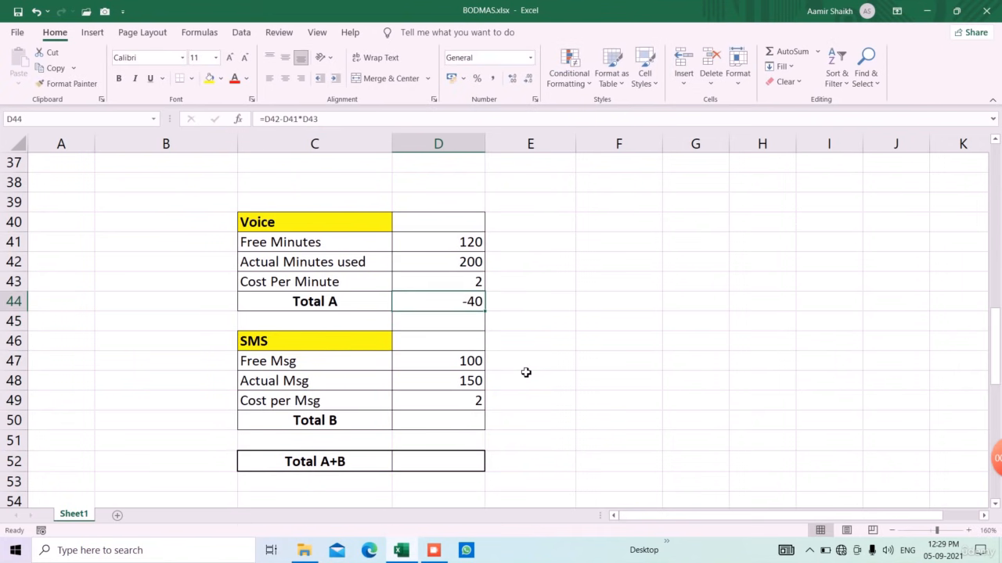
{"action": "left_click", "coordinate": [288, 119]}
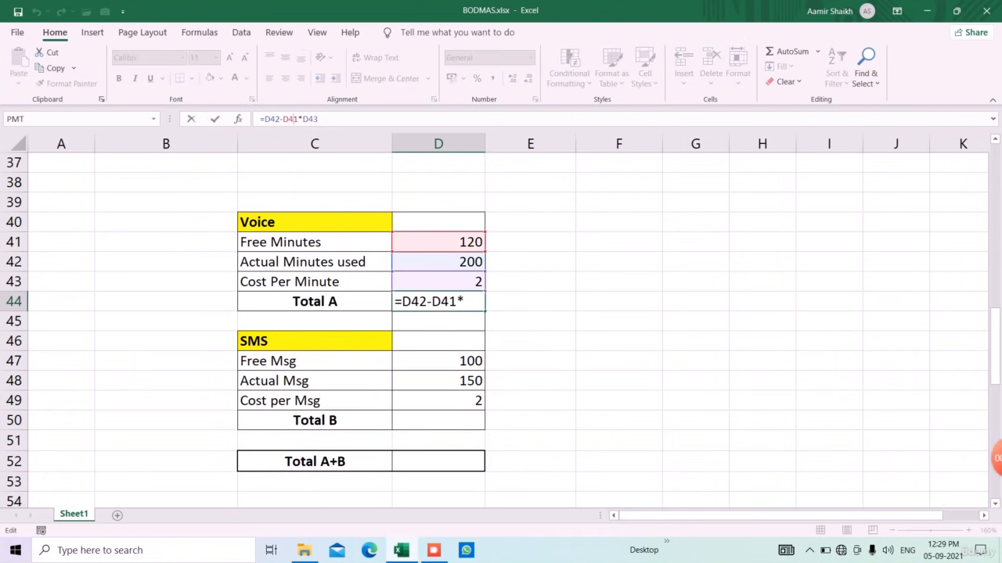
{"action": "key", "text": "Escape"}
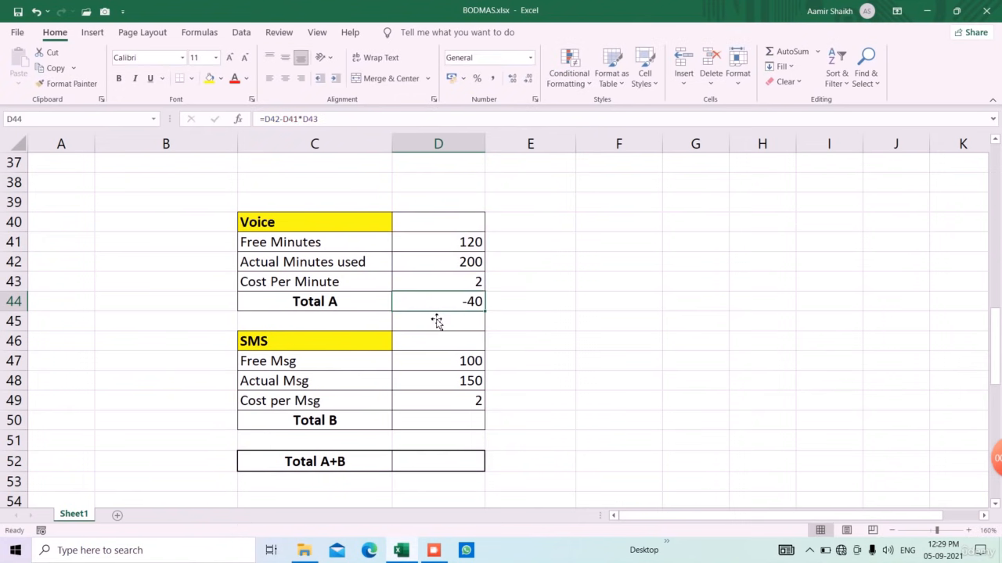
Step: Enter =D48-D47*D49 in the SMS table's Total B cell D50, returning -50
{"action": "left_click", "coordinate": [467, 430]}
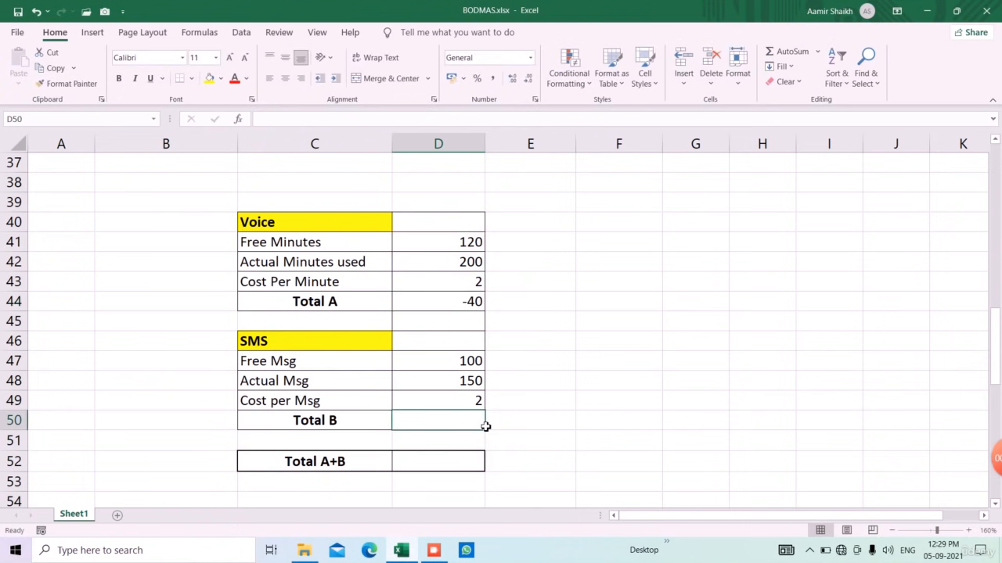
{"action": "type", "text": "="}
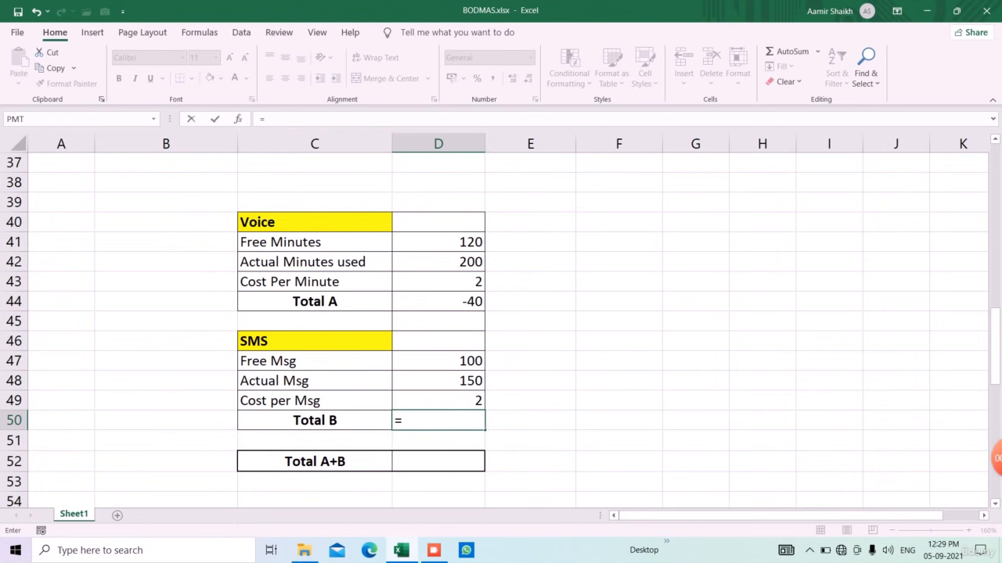
{"action": "key", "text": "Up"}
{"action": "key", "text": "Up"}
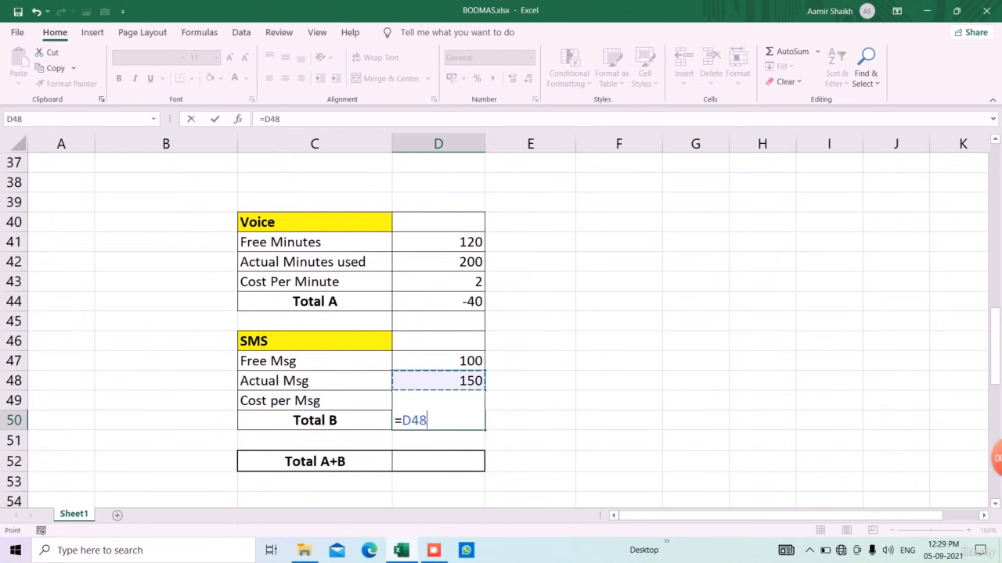
{"action": "type", "text": "-"}
{"action": "key", "text": "Up"}
{"action": "key", "text": "Up"}
{"action": "key", "text": "Up"}
{"action": "type", "text": "*"}
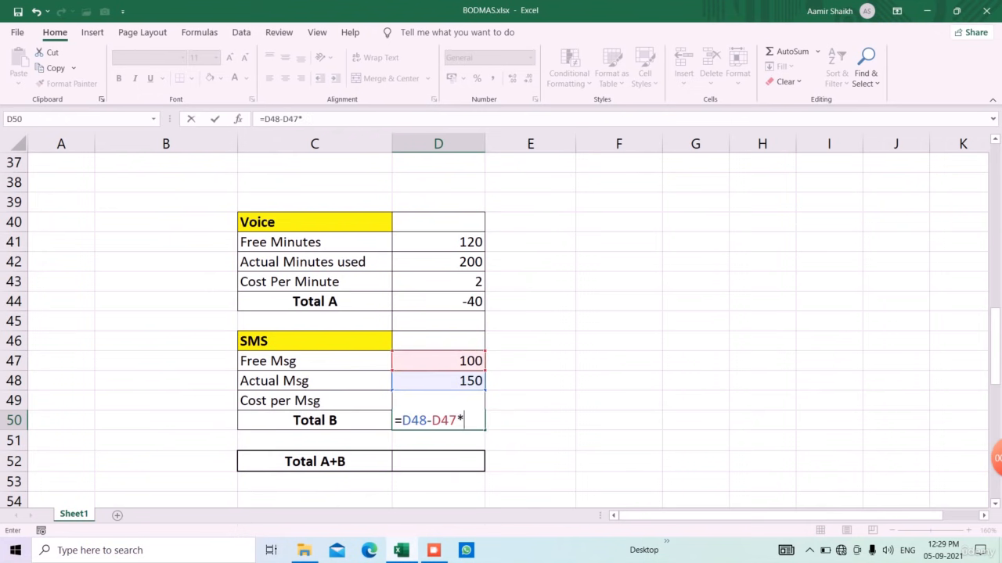
{"action": "key", "text": "Up"}
{"action": "key", "text": "Return"}
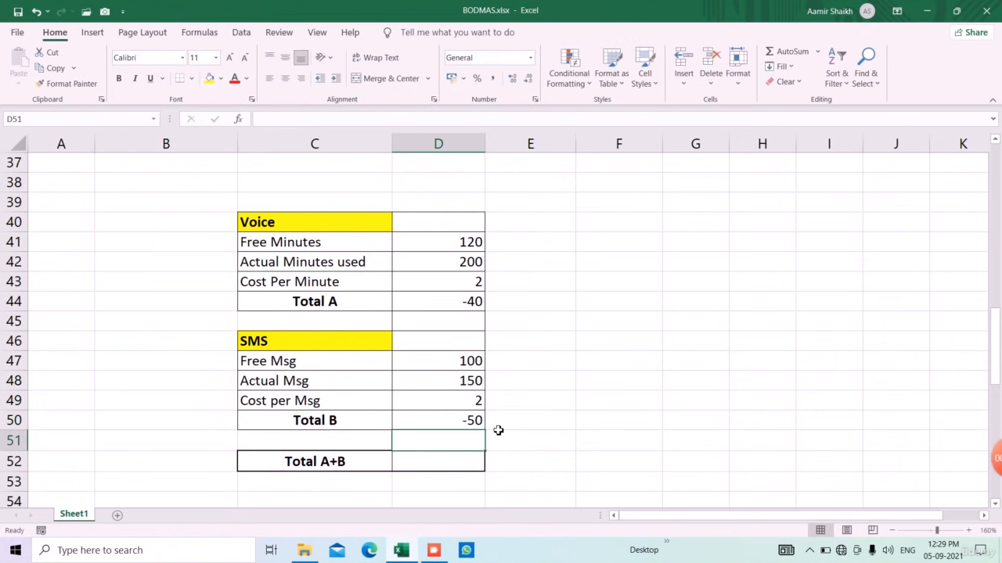
Step: Bracket the subtraction in Total A so D44 reads =(D42-D41)*D43, giving 160
{"action": "left_click", "coordinate": [451, 302]}
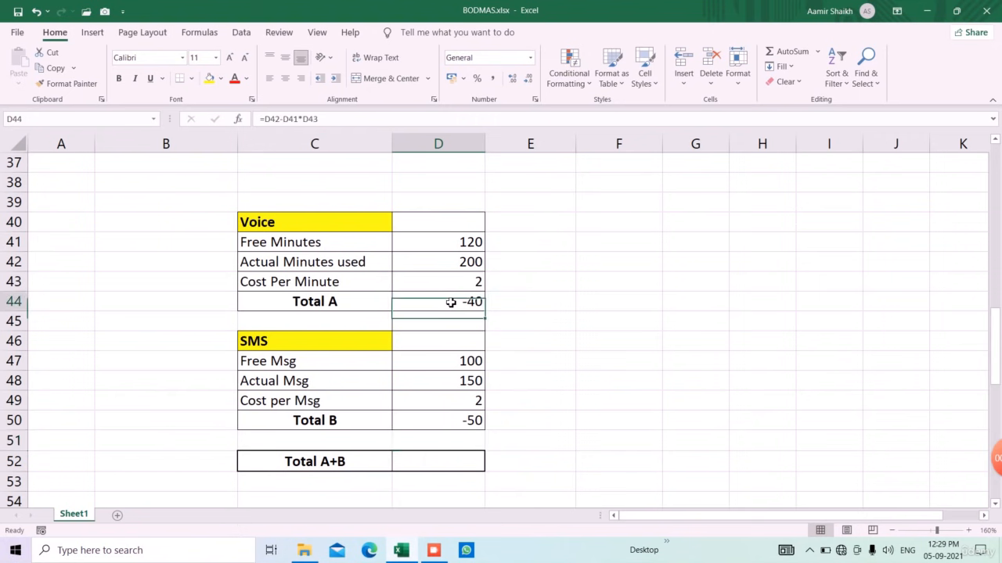
{"action": "left_click", "coordinate": [265, 119]}
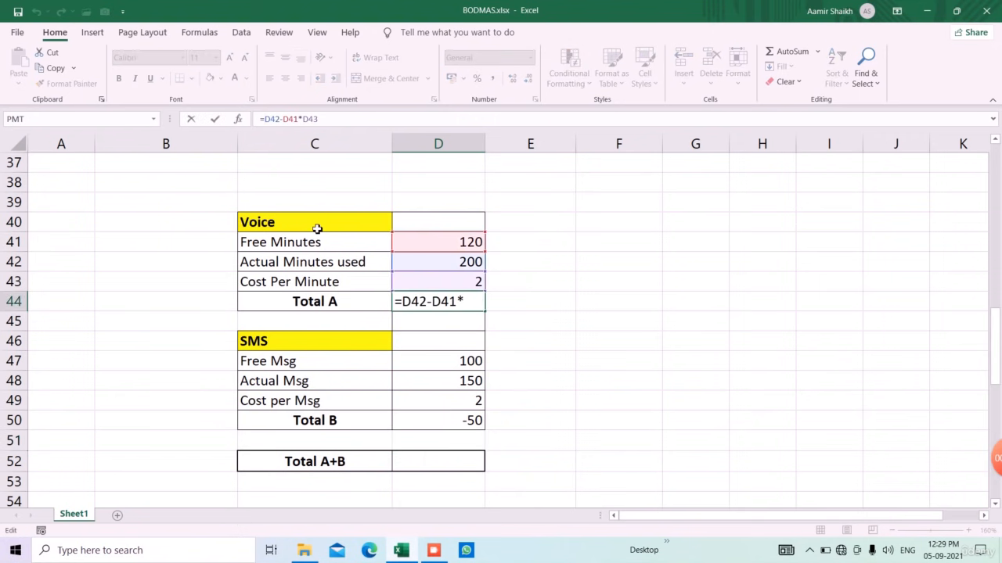
{"action": "type", "text": "("}
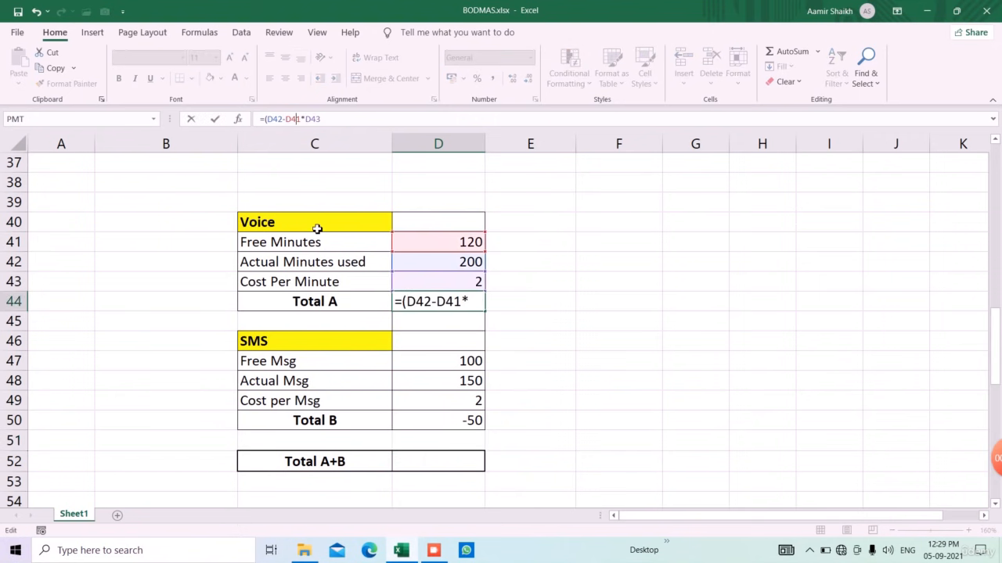
{"action": "type", "text": ")"}
{"action": "key", "text": "Return"}
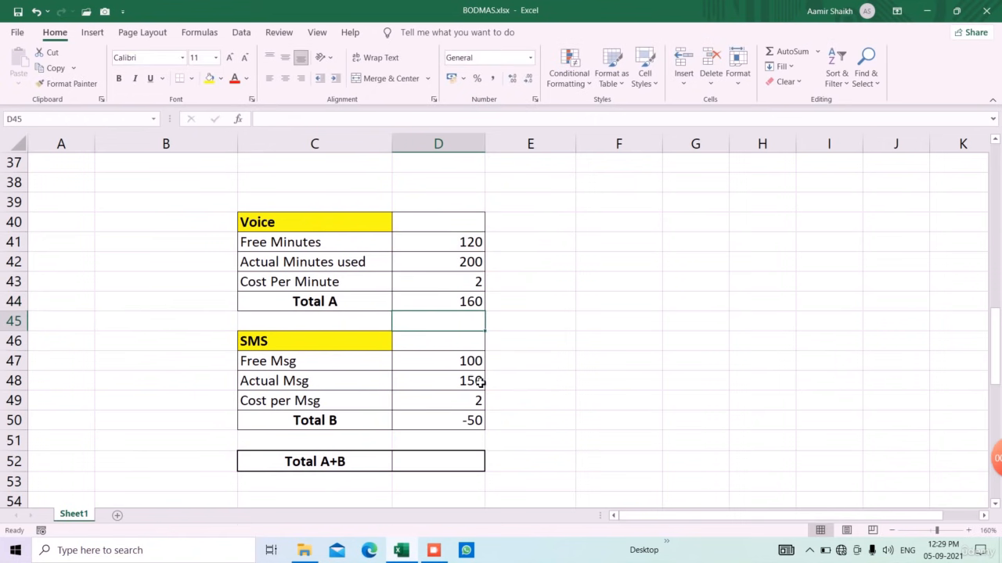
Step: Enter the manual check values 80, 2 and 160 in F42:F44
{"action": "left_click", "coordinate": [540, 267]}
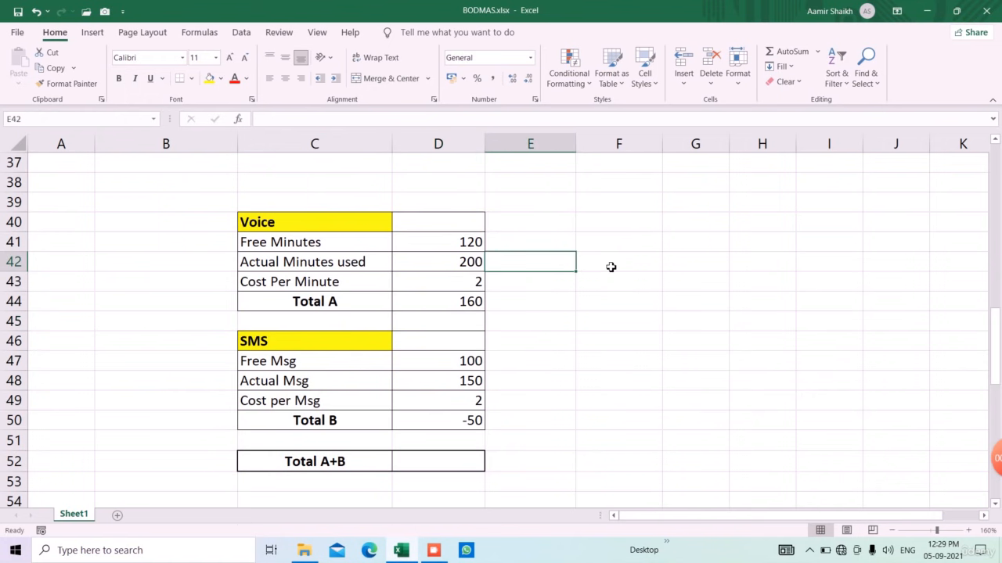
{"action": "left_click", "coordinate": [611, 267]}
{"action": "type", "text": "80"}
{"action": "key", "text": "Return"}
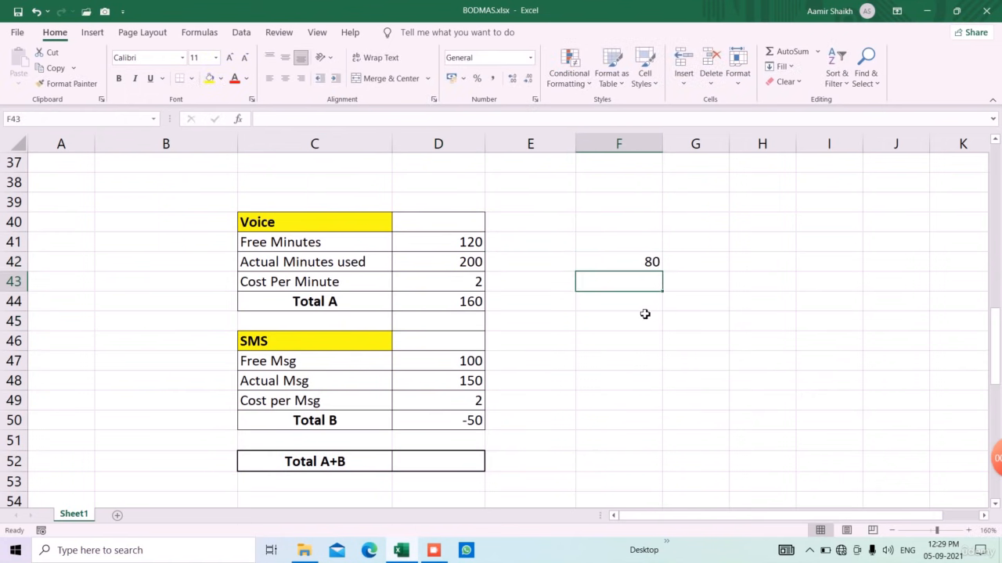
{"action": "type", "text": "2"}
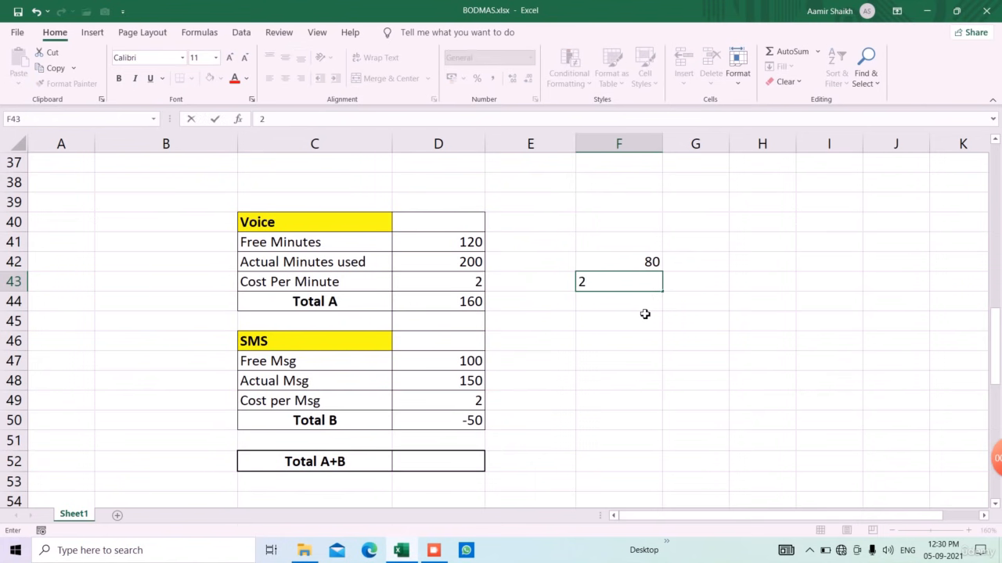
{"action": "key", "text": "Return"}
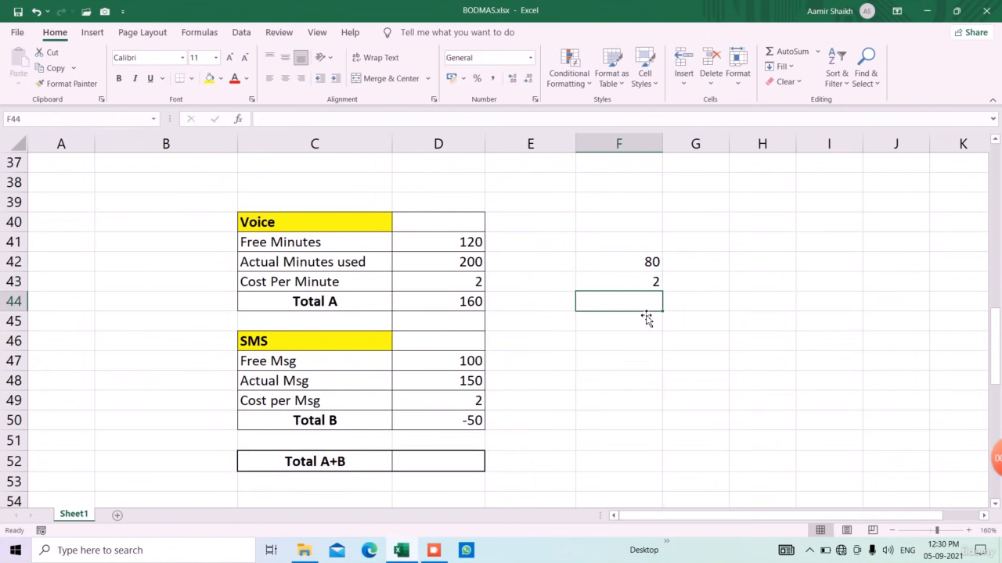
{"action": "type", "text": "160"}
{"action": "key", "text": "Return"}
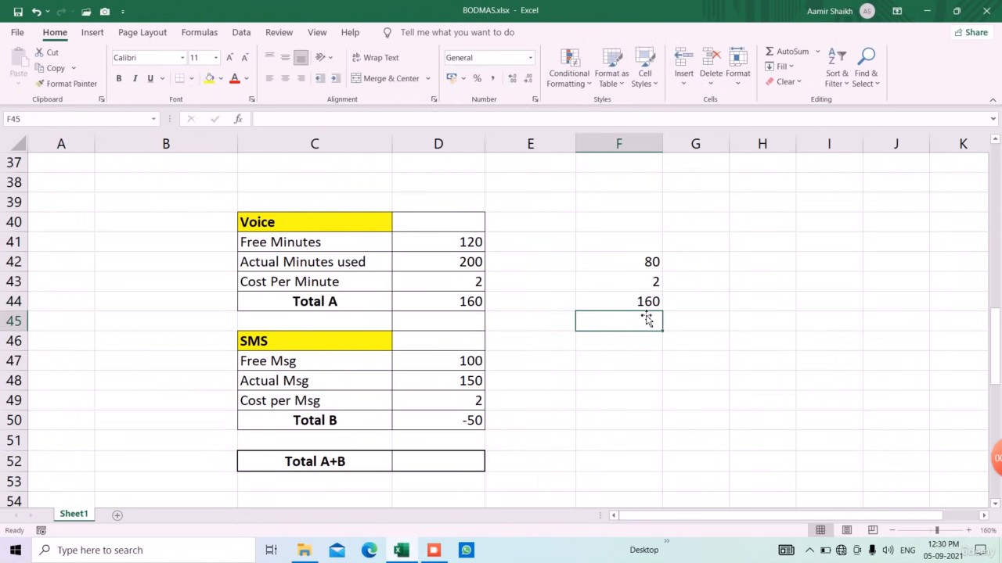
Step: Add brackets to the Total B formula in D50 so it reads 100
{"action": "left_click", "coordinate": [474, 420]}
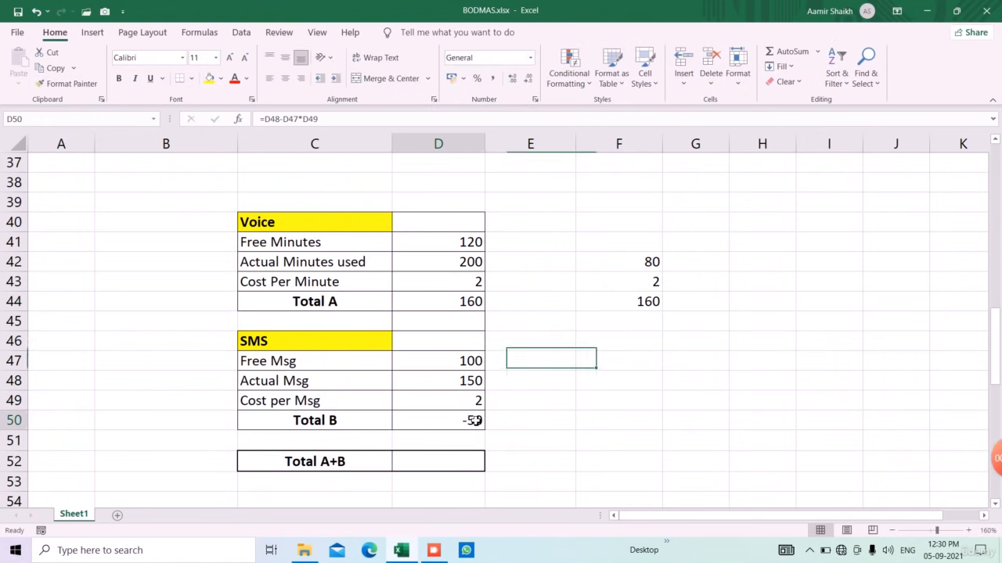
{"action": "left_click", "coordinate": [263, 119]}
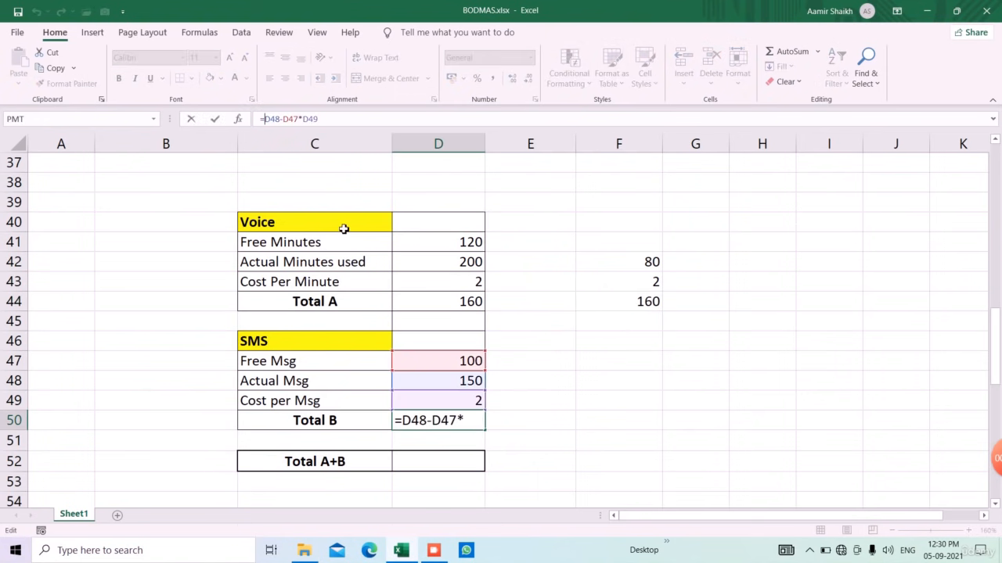
{"action": "type", "text": "("}
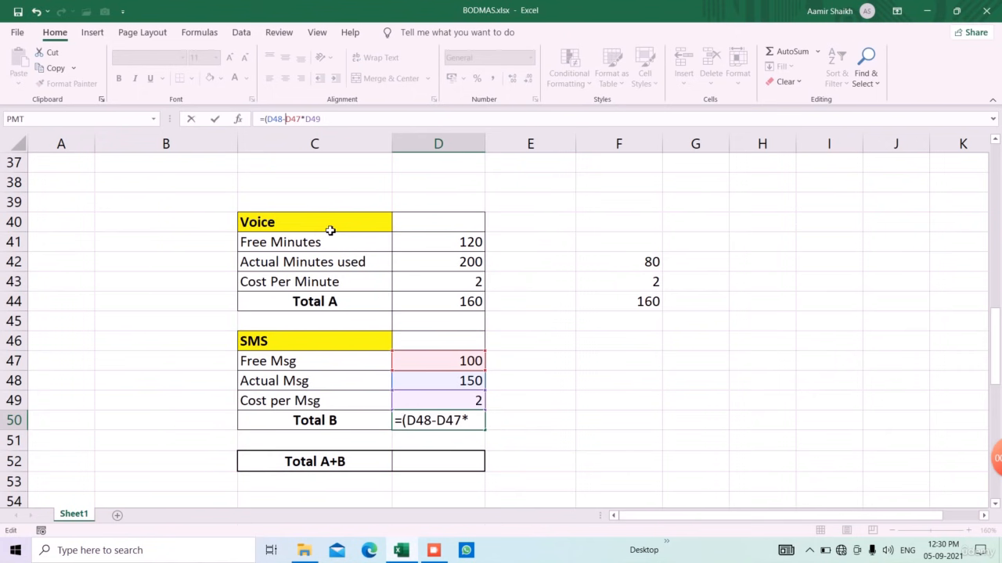
{"action": "key", "text": "Return"}
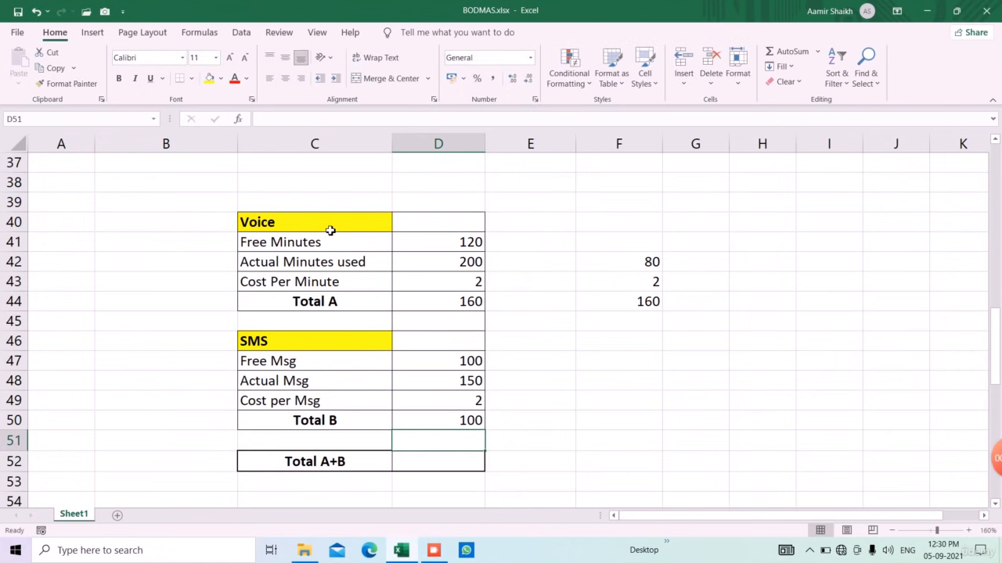
Step: Enter the SMS manual check values 50, 2 and 100 in F48:F50
{"action": "left_click", "coordinate": [634, 388]}
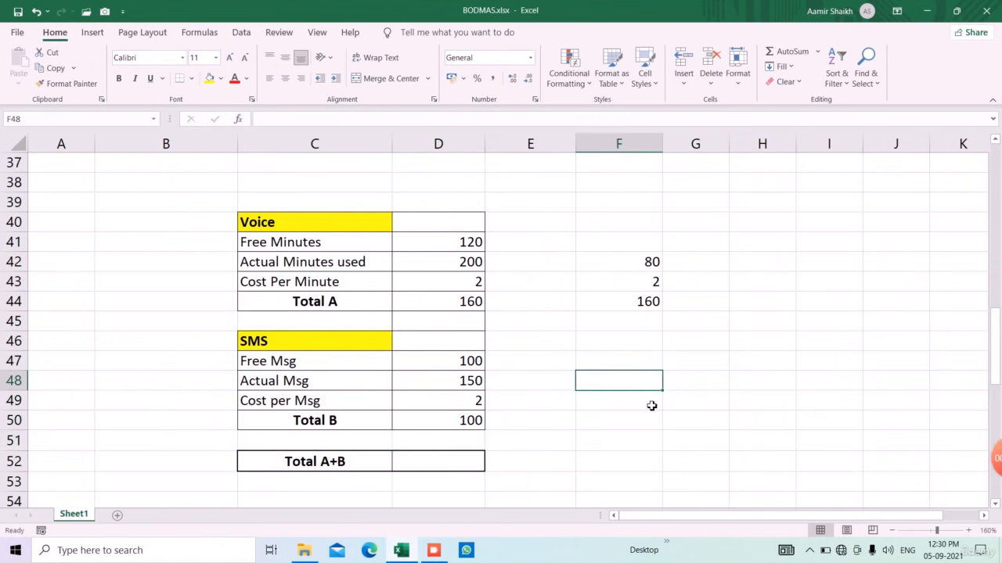
{"action": "type", "text": "50"}
{"action": "key", "text": "Return"}
{"action": "type", "text": "2"}
{"action": "key", "text": "Return"}
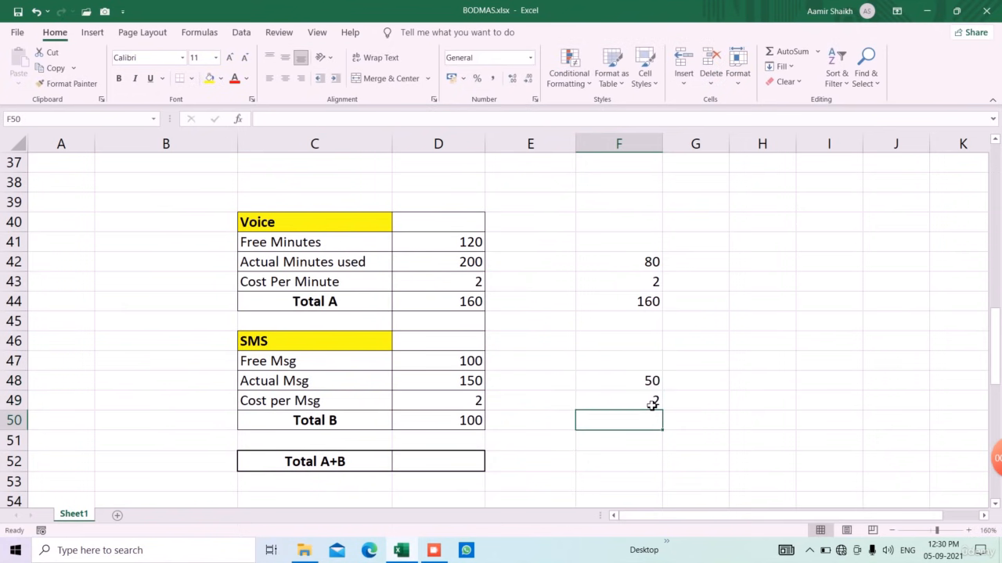
{"action": "type", "text": "100"}
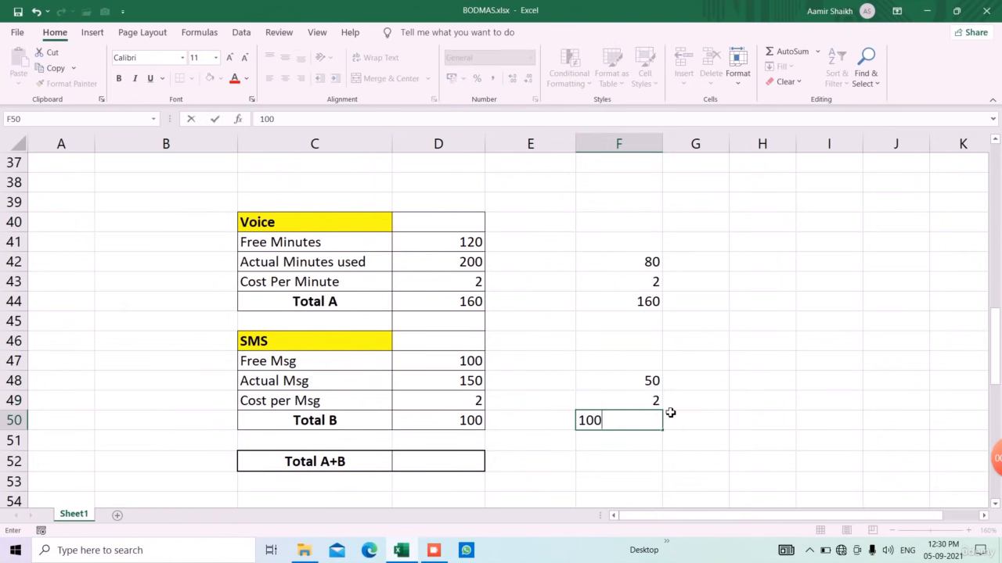
{"action": "key", "text": "Return"}
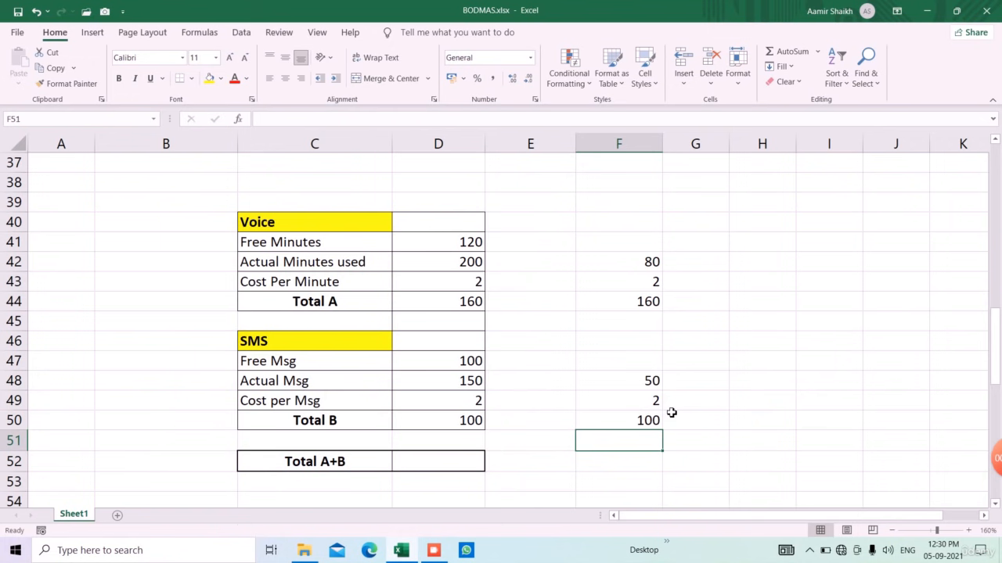
{"action": "left_click", "coordinate": [465, 463]}
Step: Enter =D44+D50 in D52 so Total A+B shows 260
{"action": "type", "text": "="}
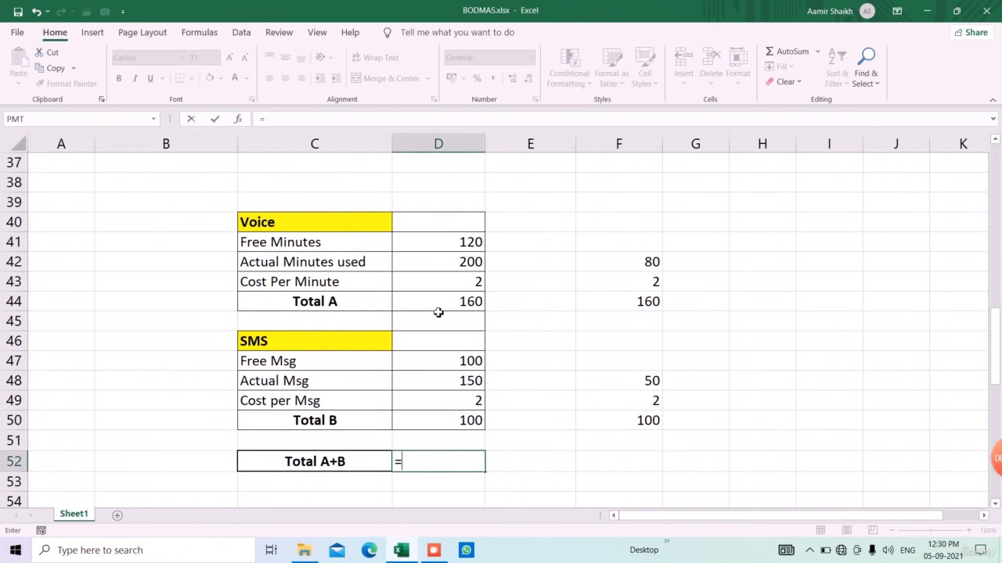
{"action": "left_click", "coordinate": [440, 305]}
{"action": "type", "text": "+"}
{"action": "left_click", "coordinate": [479, 422]}
{"action": "key", "text": "Return"}
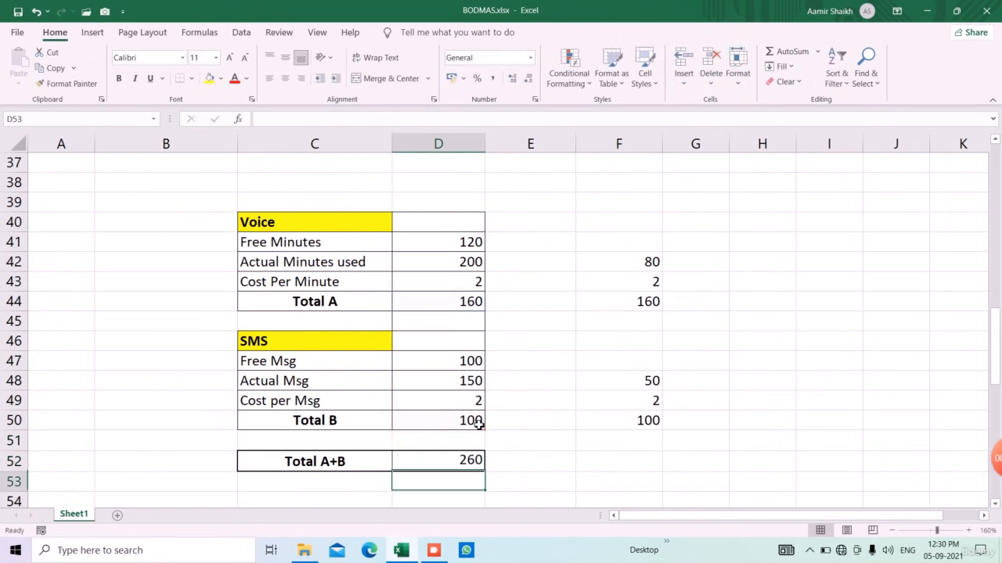
Step: Select the column F check values, then inspect the Total B formula in D50
{"action": "left_click_drag", "start_coordinate": [655, 228], "coordinate": [666, 456]}
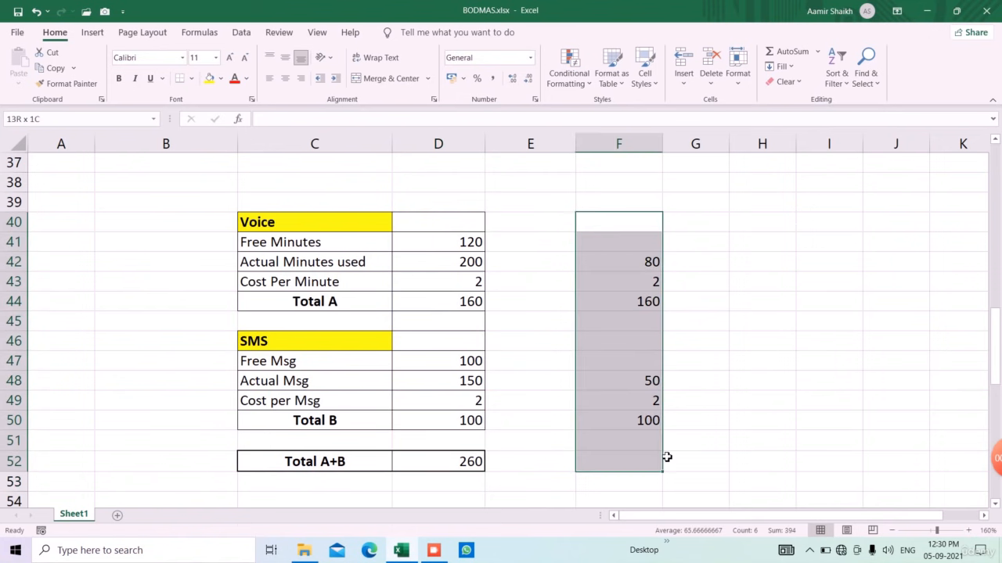
{"action": "left_click", "coordinate": [532, 420]}
{"action": "left_click", "coordinate": [470, 424]}
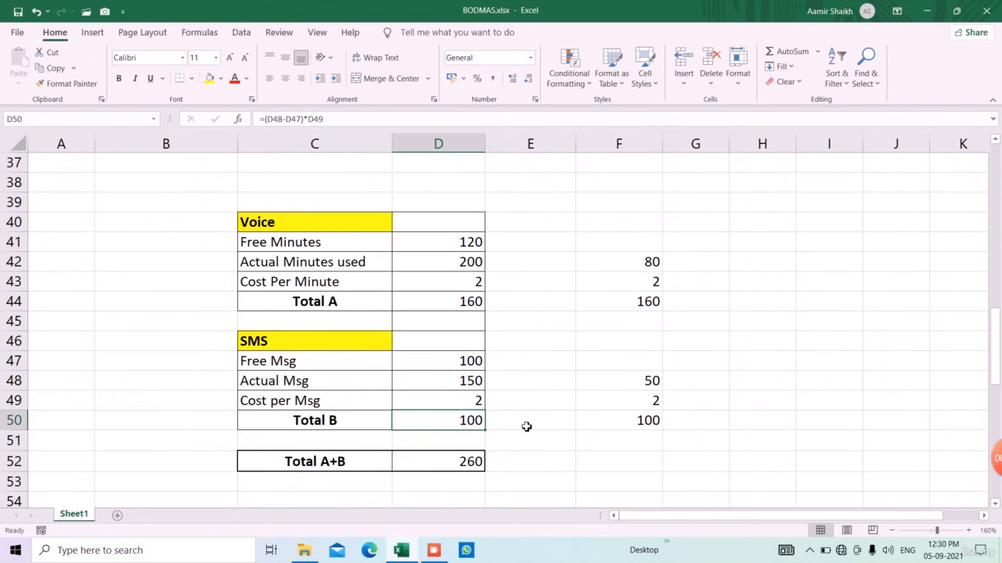
Step: Step through the BODMAS operator symbols in D73:D78, from brackets down to subtraction
{"action": "scroll", "coordinate": [505, 442], "scroll_direction": "down", "scroll_amount": 11}
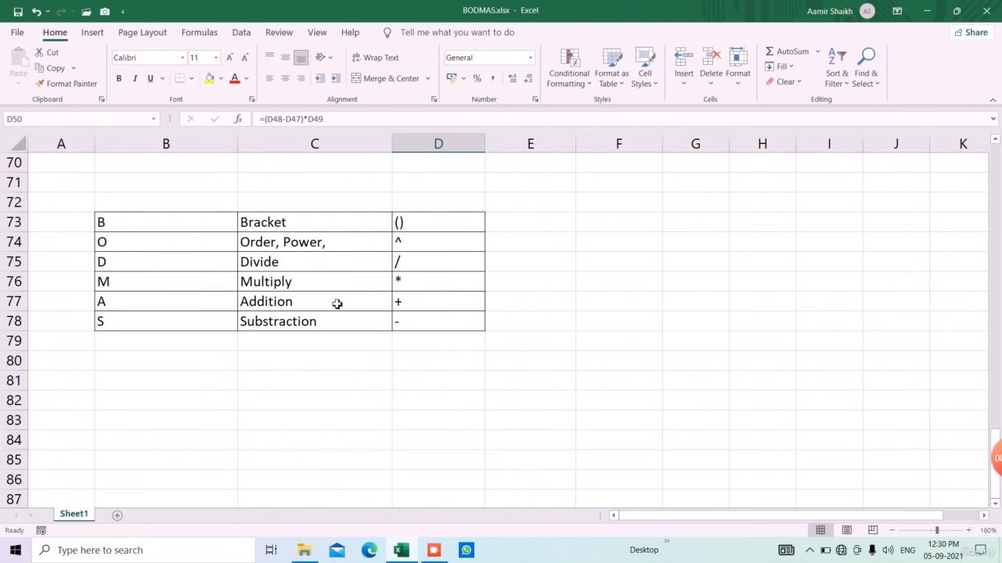
{"action": "left_click", "coordinate": [426, 326]}
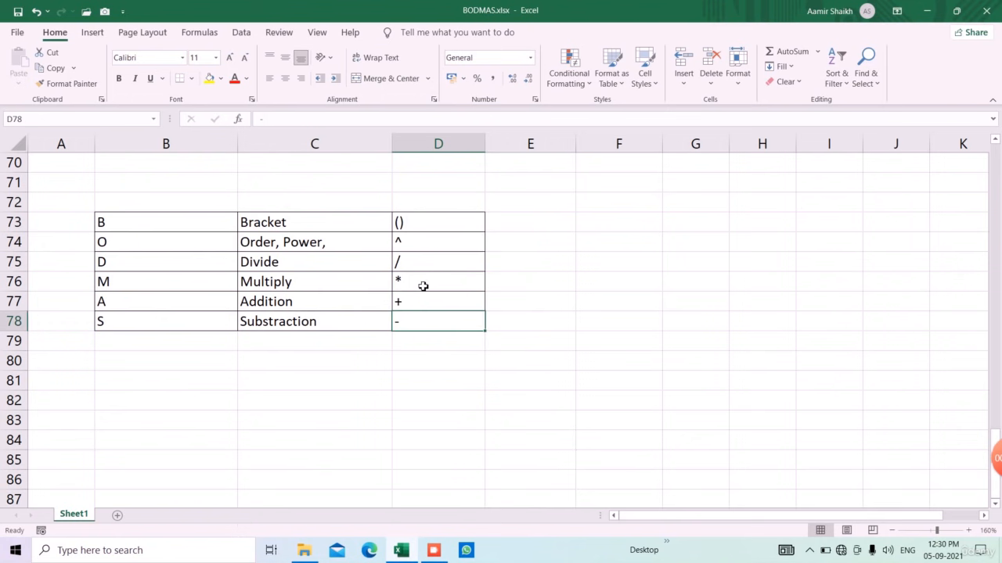
{"action": "left_click", "coordinate": [423, 285]}
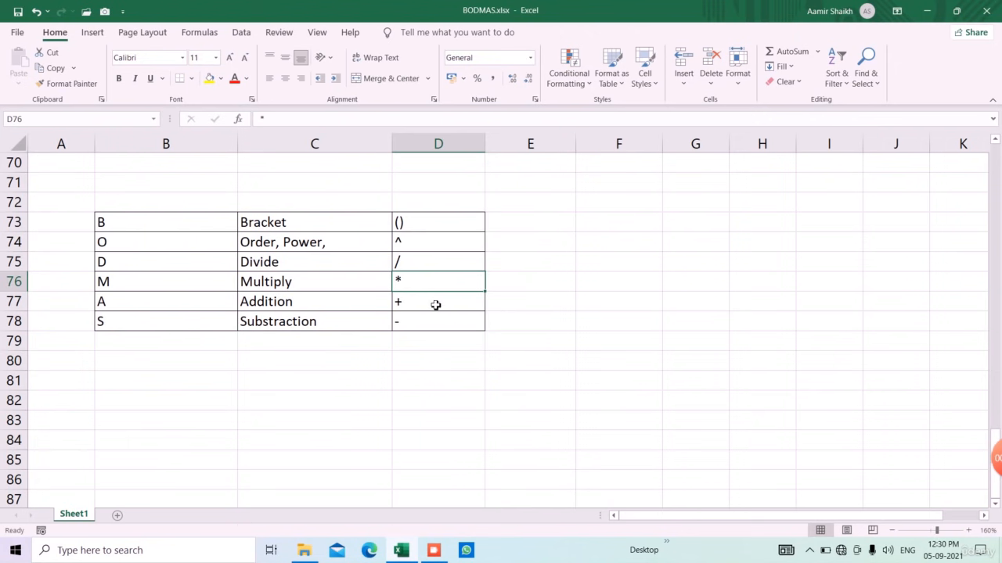
{"action": "key", "text": "Up"}
{"action": "key", "text": "Up"}
{"action": "key", "text": "Up"}
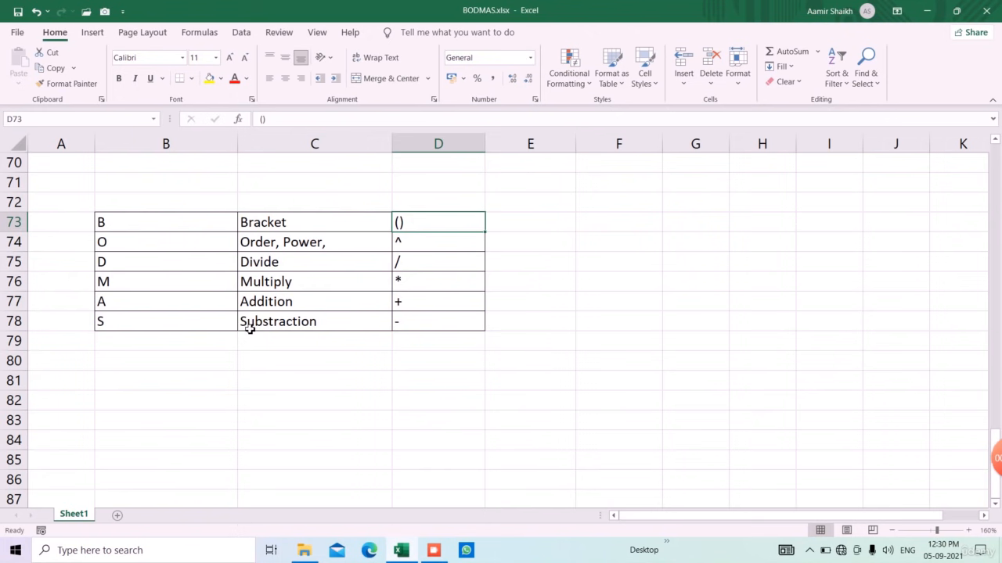
{"action": "left_click", "coordinate": [458, 383]}
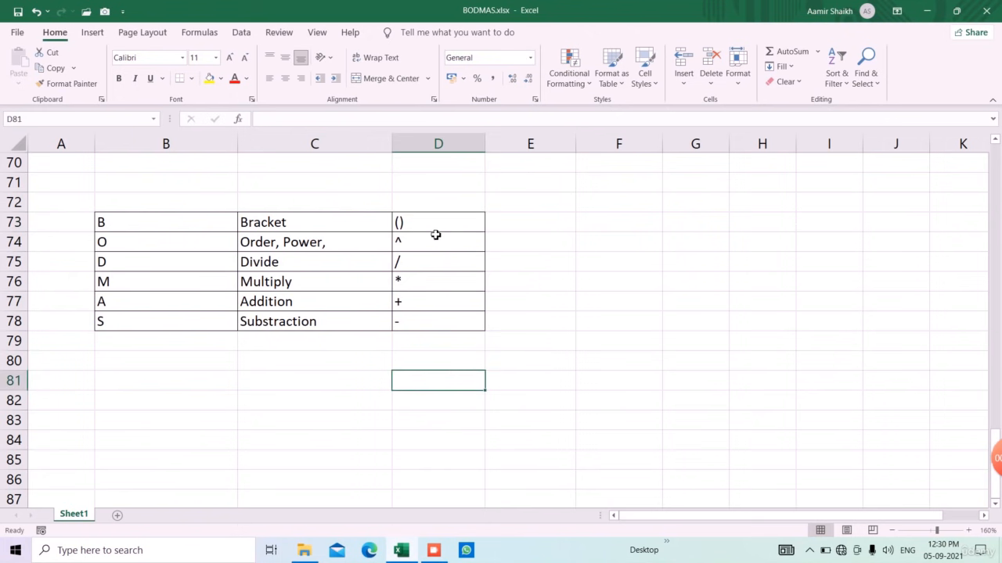
{"action": "left_click_drag", "start_coordinate": [431, 229], "coordinate": [438, 324]}
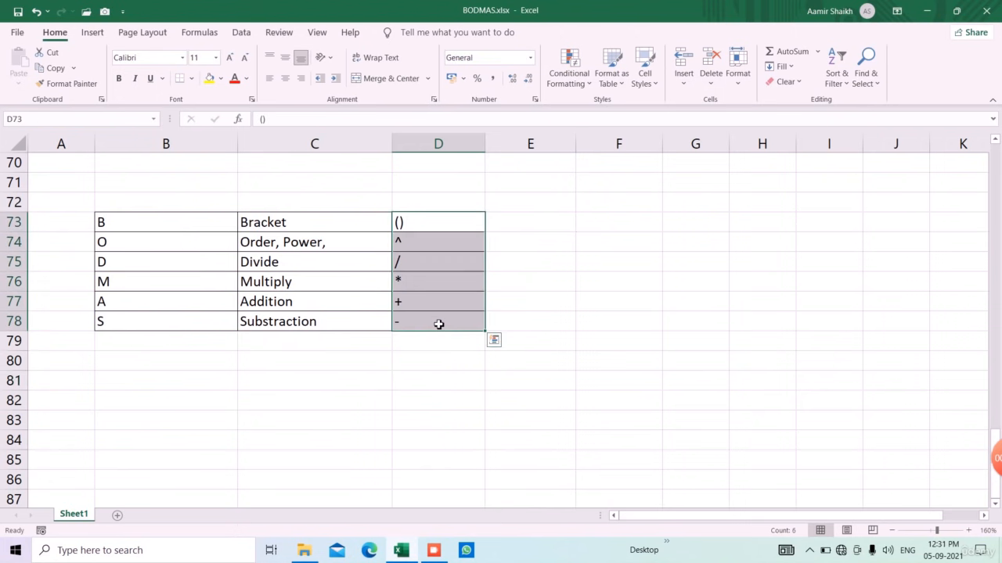
{"action": "left_click", "coordinate": [423, 228]}
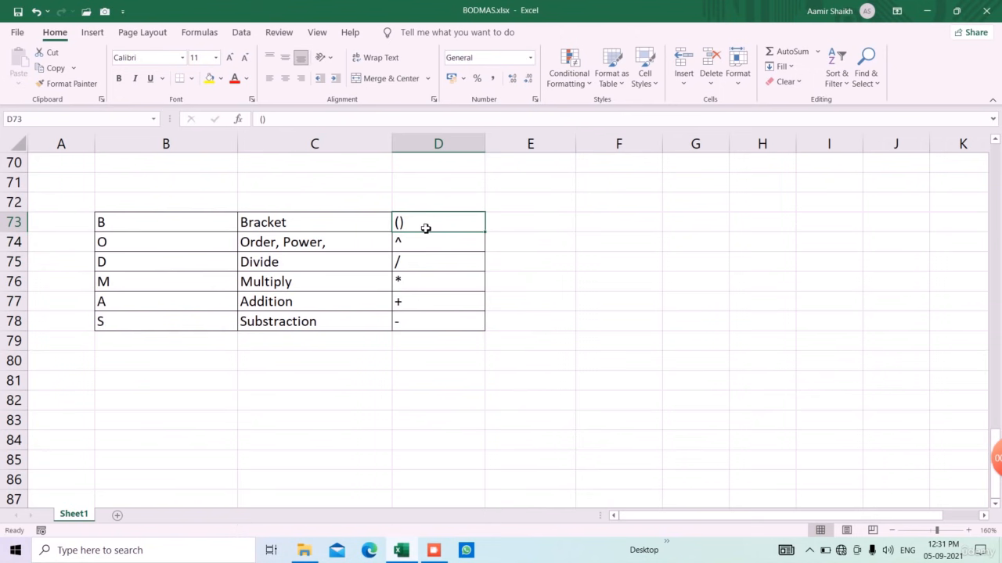
{"action": "left_click", "coordinate": [432, 248]}
{"action": "left_click", "coordinate": [438, 266]}
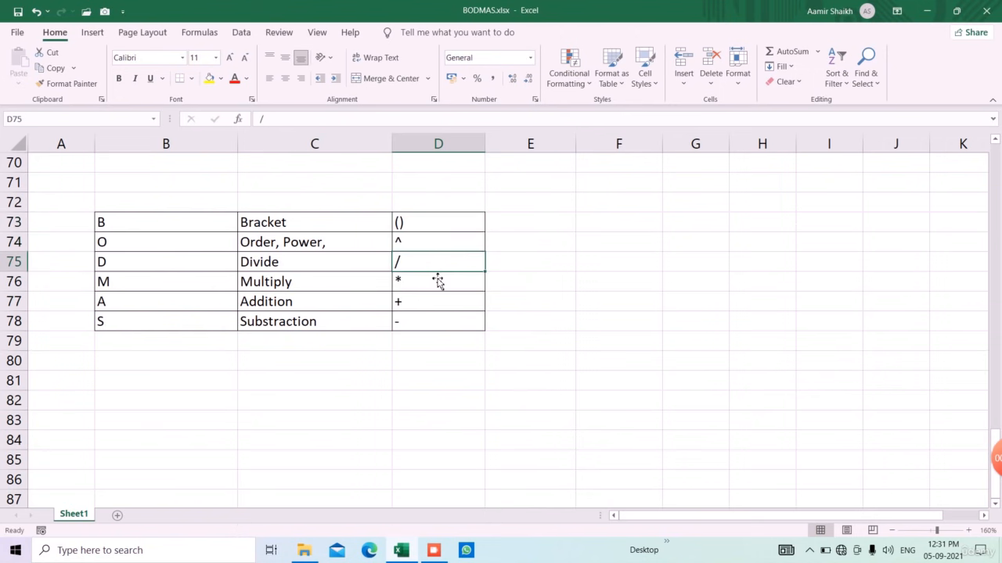
{"action": "left_click", "coordinate": [438, 282]}
{"action": "left_click", "coordinate": [440, 307]}
{"action": "left_click", "coordinate": [440, 322]}
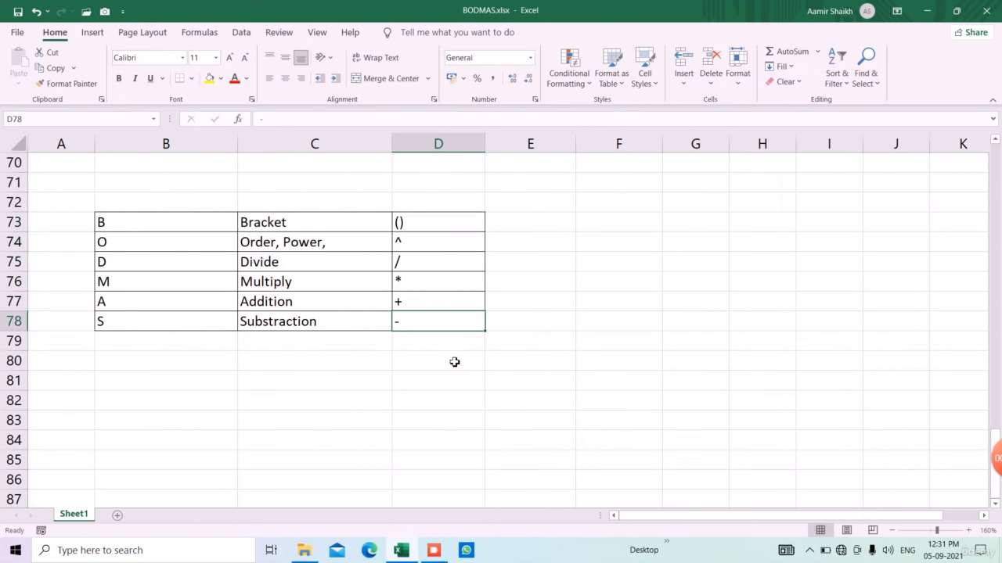
Step: Return to the Total A formula in D44, then switch to the CustomiseTabs.xlsx workbook
{"action": "scroll", "coordinate": [502, 362], "scroll_direction": "up", "scroll_amount": 9}
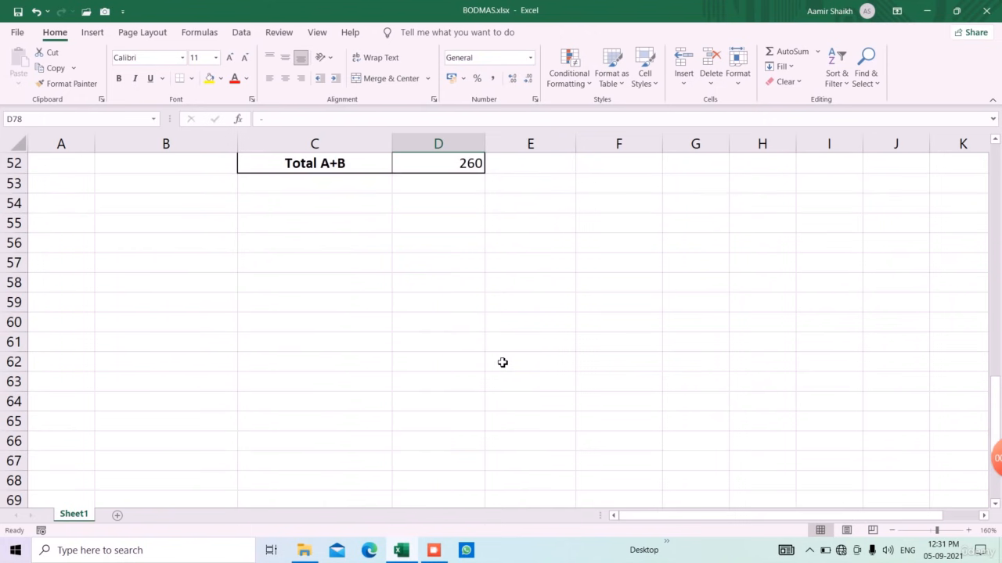
{"action": "scroll", "coordinate": [499, 364], "scroll_direction": "up", "scroll_amount": 1}
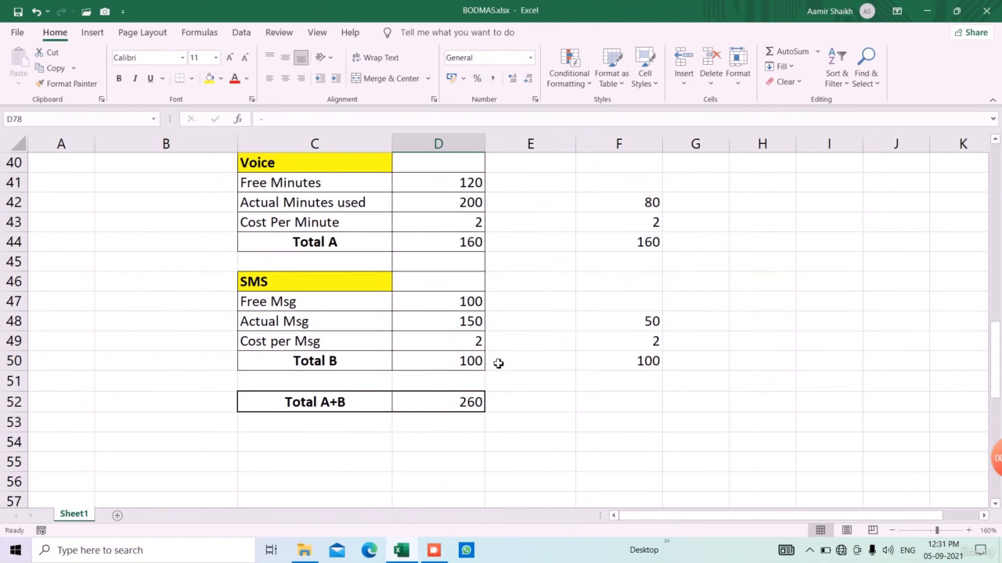
{"action": "scroll", "coordinate": [497, 359], "scroll_direction": "up", "scroll_amount": 1}
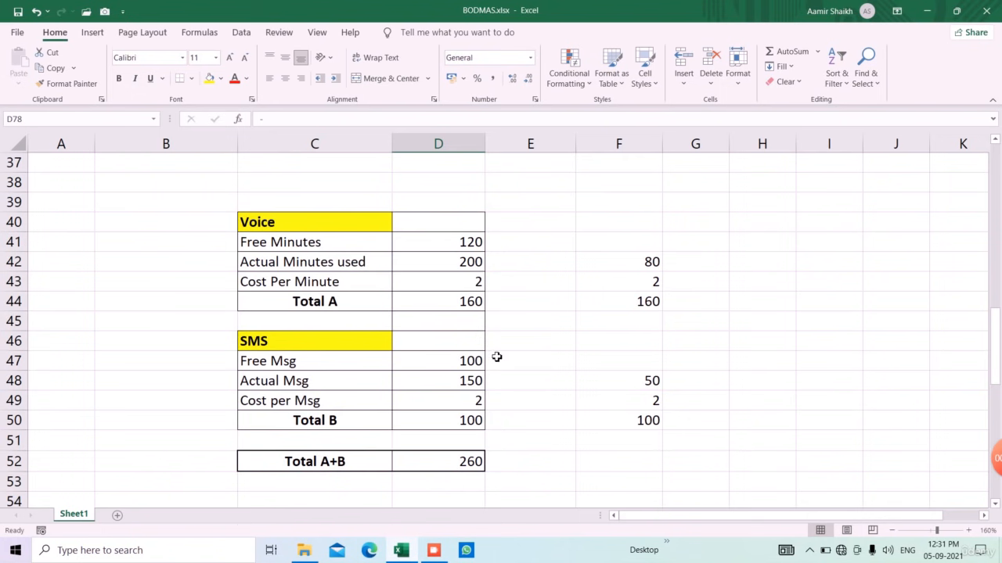
{"action": "left_click", "coordinate": [466, 307]}
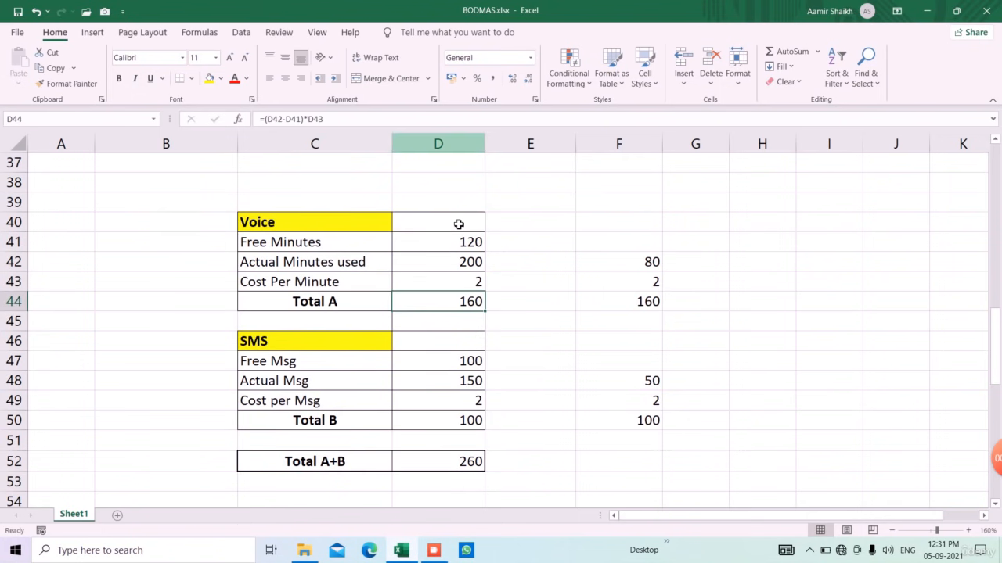
{"action": "left_click", "coordinate": [444, 555]}
{"action": "left_click", "coordinate": [457, 410]}
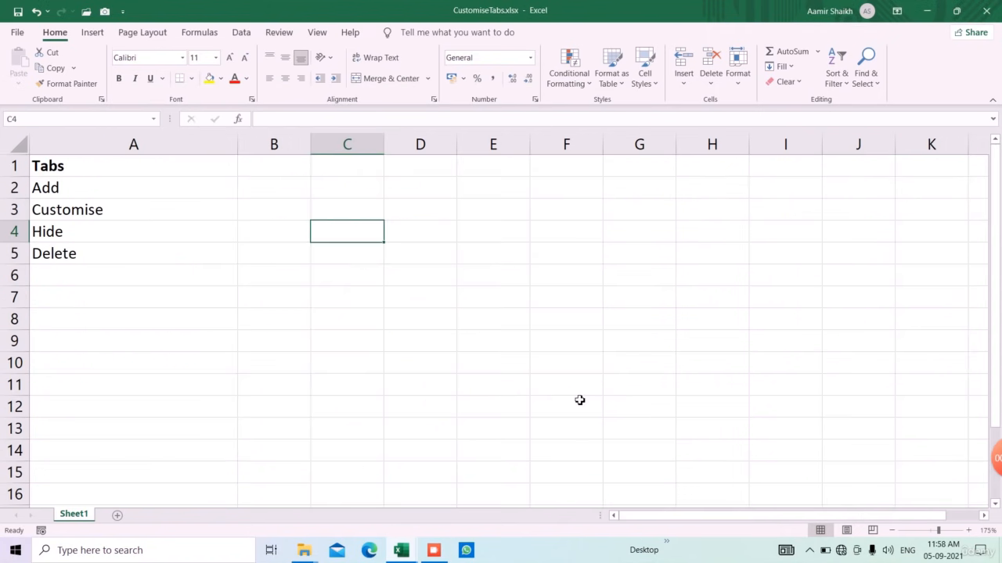
Step: Browse the Insert, Page Layout, Formulas and Data ribbon tabs, ending back on Home
{"action": "left_click", "coordinate": [92, 34]}
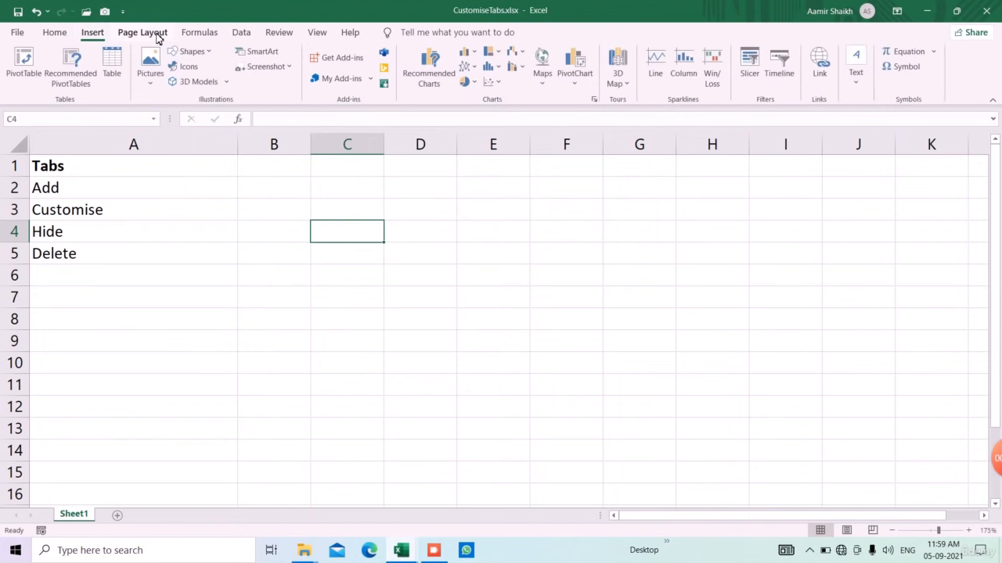
{"action": "left_click", "coordinate": [142, 34]}
{"action": "left_click", "coordinate": [199, 34]}
{"action": "left_click", "coordinate": [240, 36]}
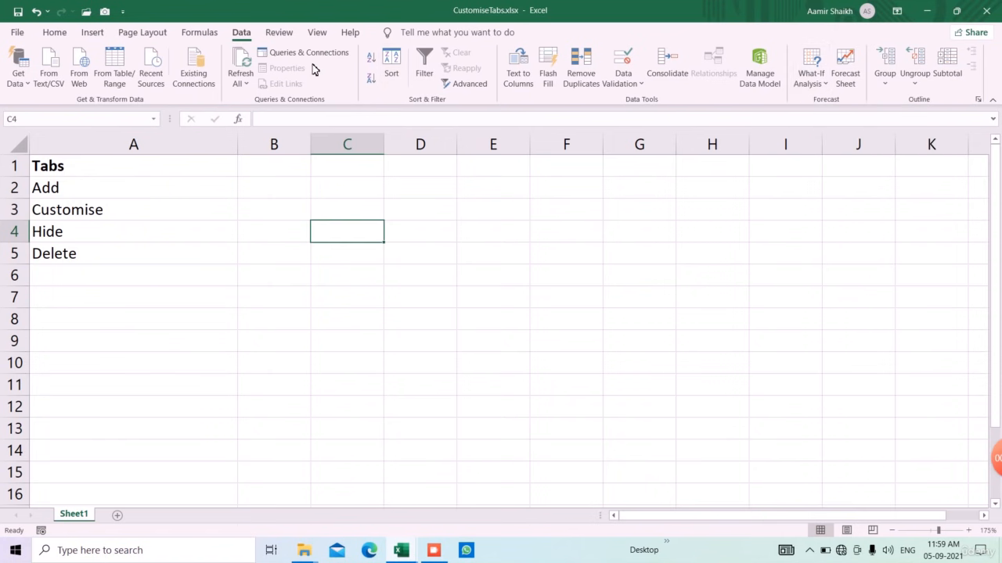
{"action": "left_click", "coordinate": [92, 32]}
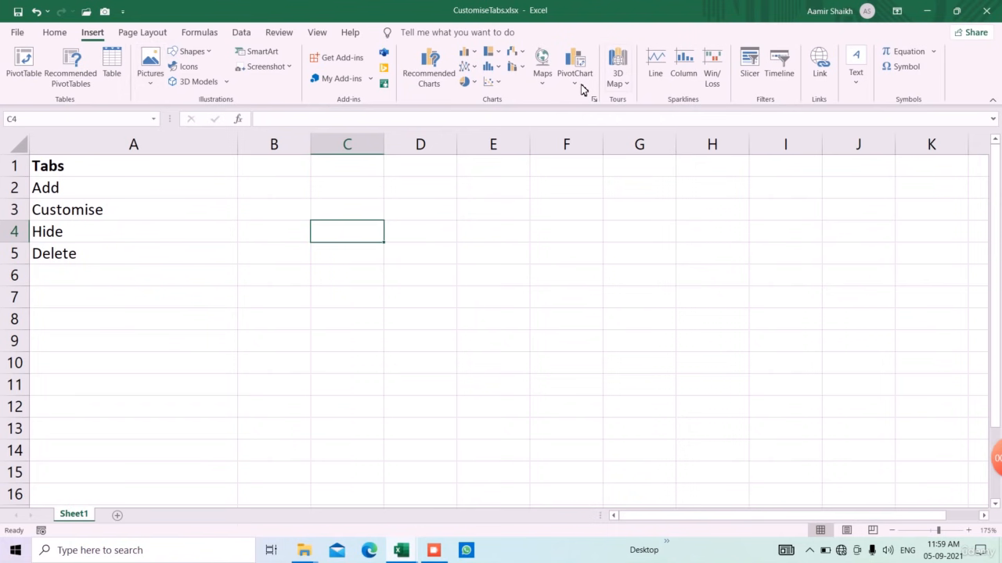
{"action": "left_click", "coordinate": [195, 37]}
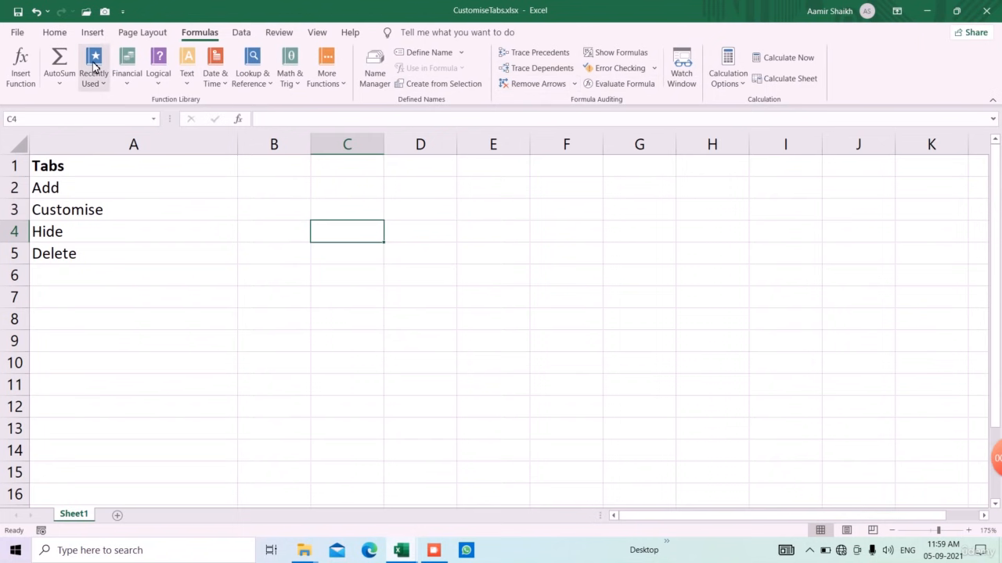
{"action": "left_click", "coordinate": [57, 33]}
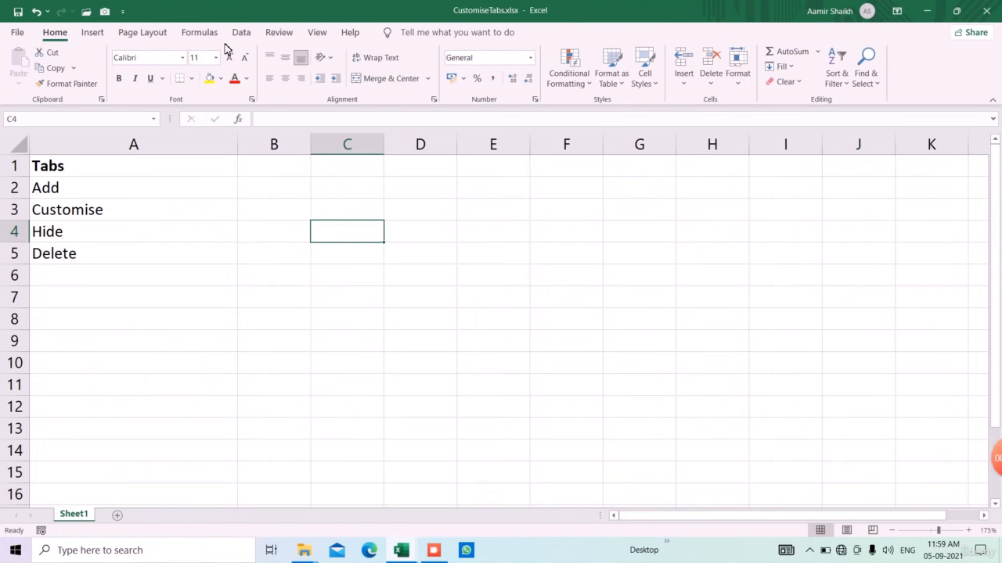
{"action": "left_click", "coordinate": [199, 35]}
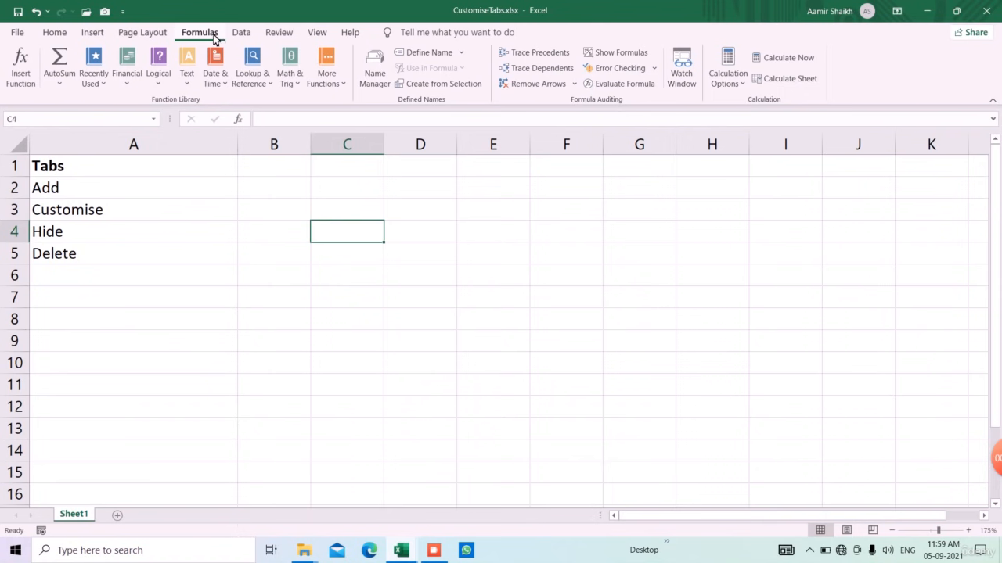
{"action": "left_click", "coordinate": [63, 32]}
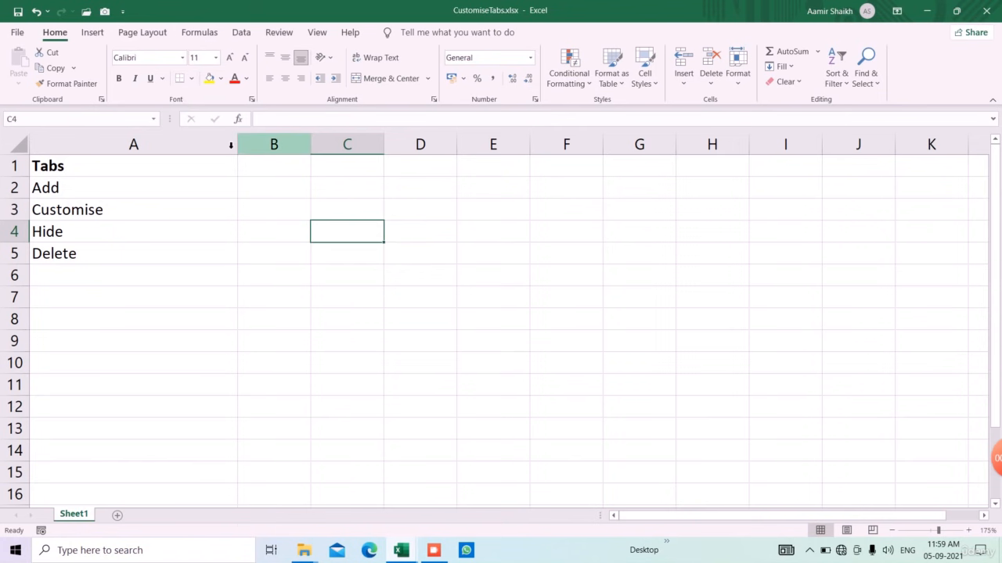
Step: Tick Home Work (Custom) in the Customize Ribbon options and display its New Group commands
{"action": "left_click", "coordinate": [22, 34]}
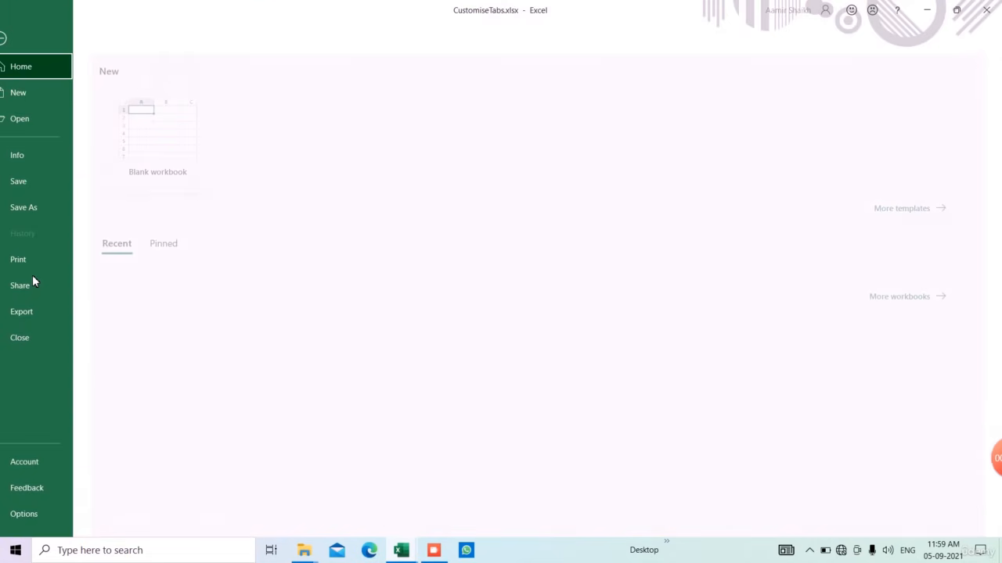
{"action": "left_click", "coordinate": [47, 514]}
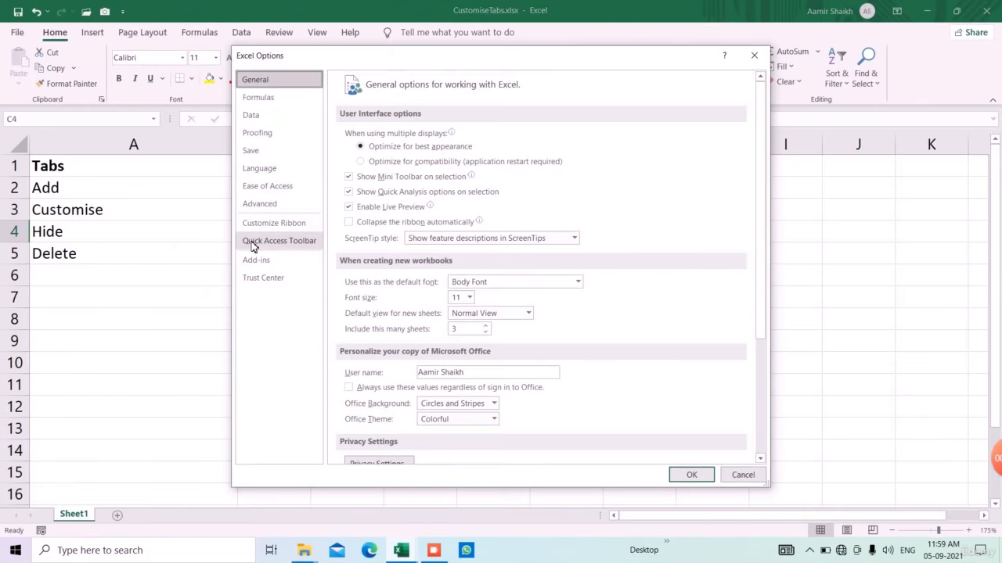
{"action": "left_click", "coordinate": [260, 227]}
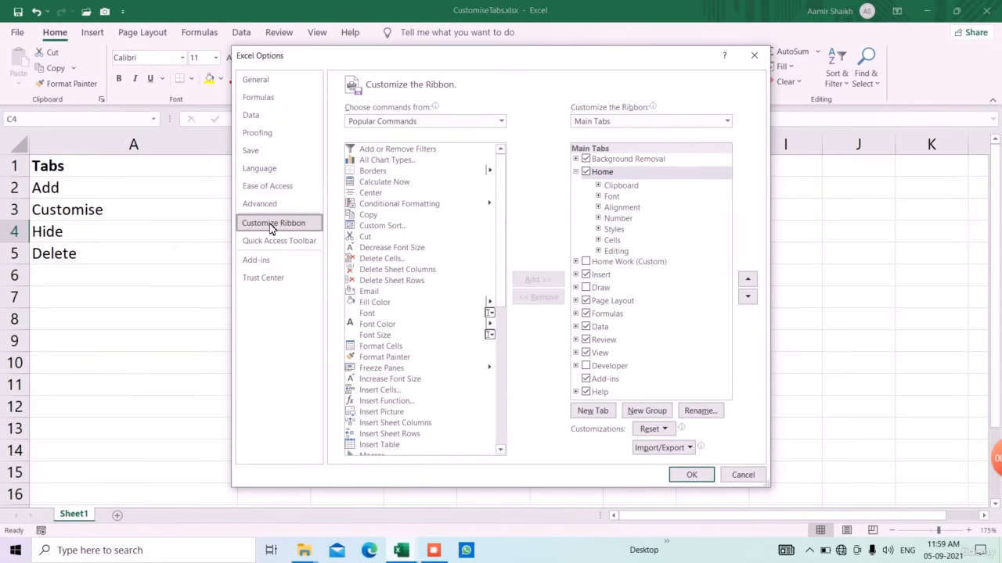
{"action": "left_click", "coordinate": [586, 263]}
{"action": "left_click", "coordinate": [689, 474]}
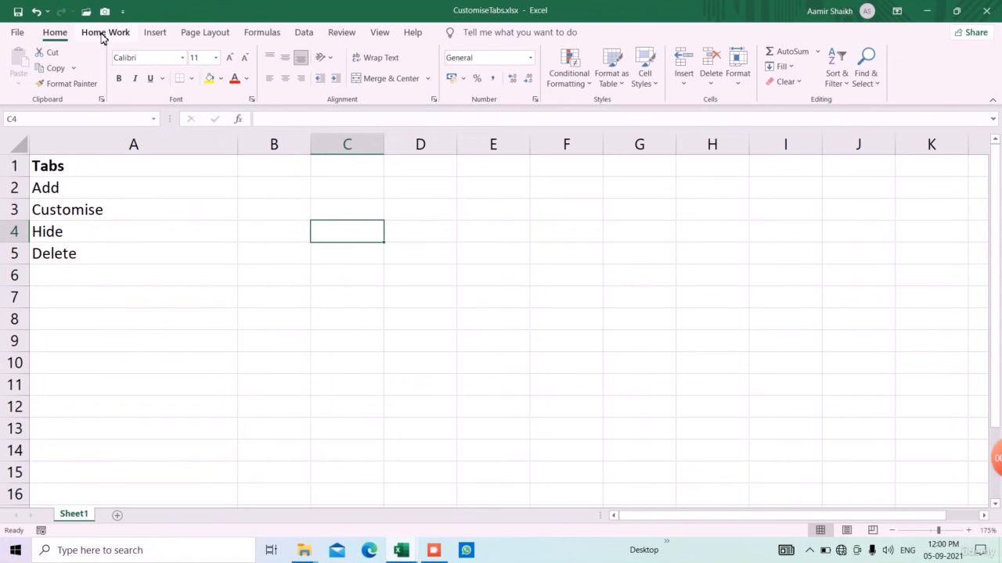
{"action": "left_click", "coordinate": [102, 34]}
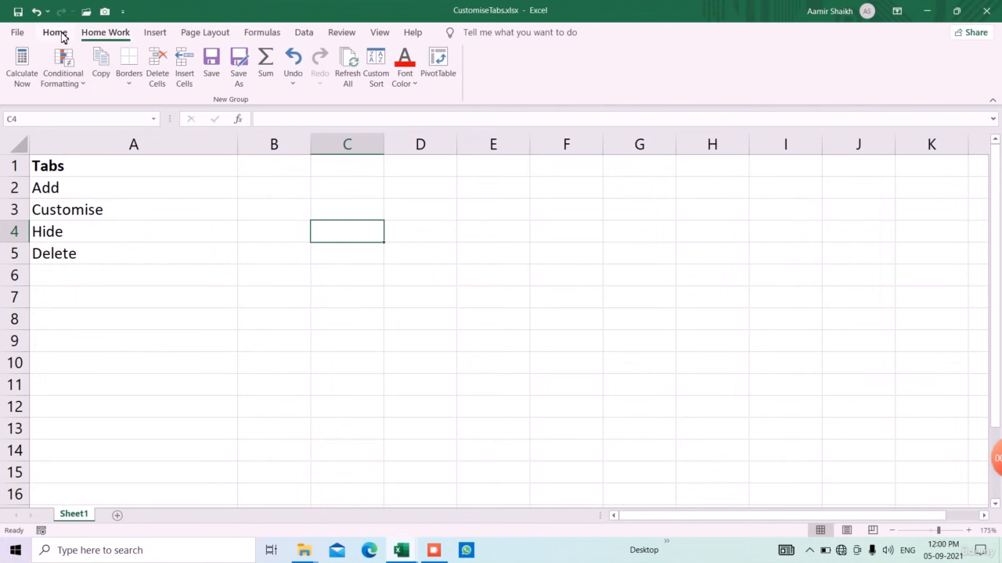
Step: Create a new custom ribbon tab in Excel Options and rename it Office Work
{"action": "left_click", "coordinate": [17, 33]}
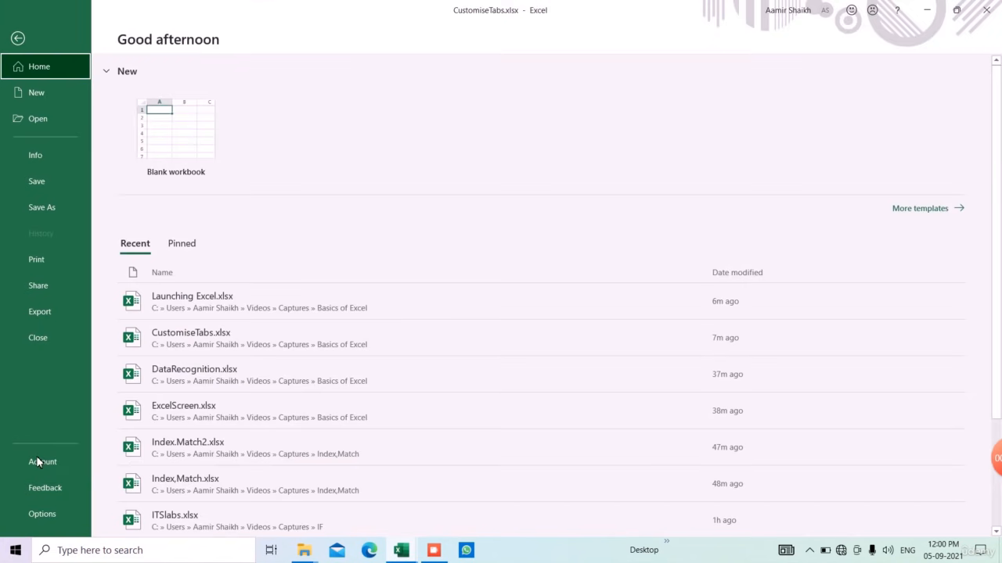
{"action": "left_click", "coordinate": [49, 515]}
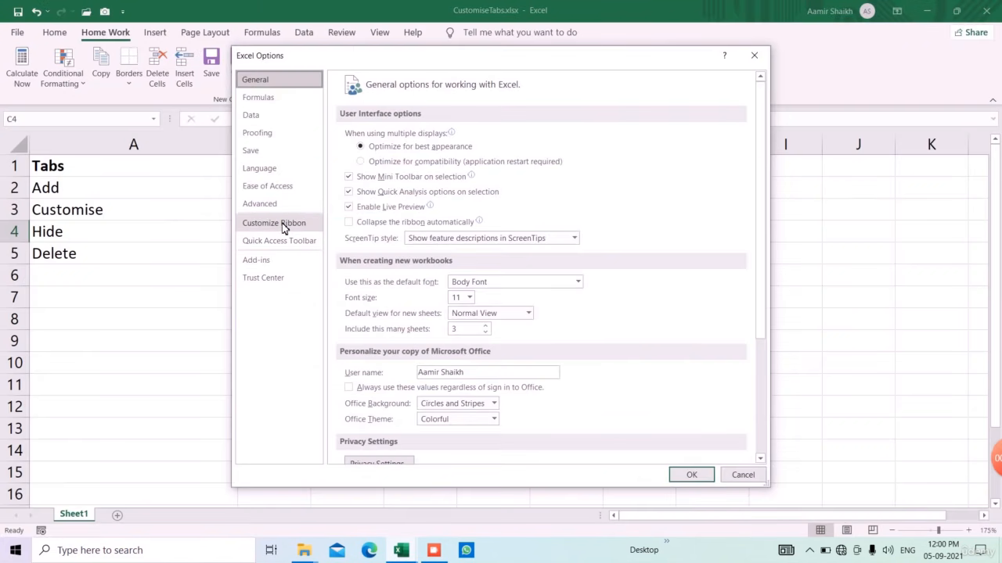
{"action": "left_click", "coordinate": [283, 225]}
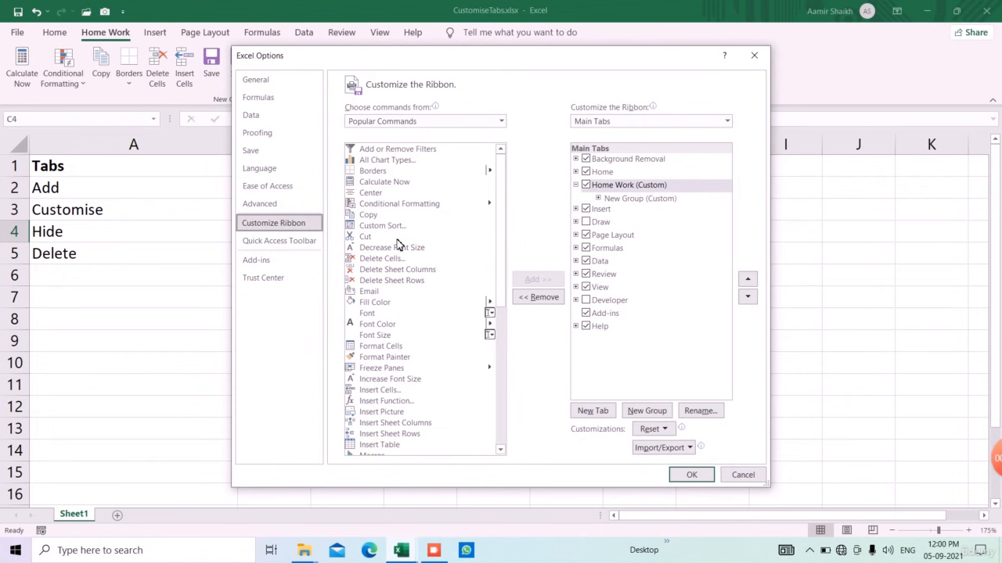
{"action": "left_click", "coordinate": [592, 411]}
{"action": "left_click", "coordinate": [600, 213]}
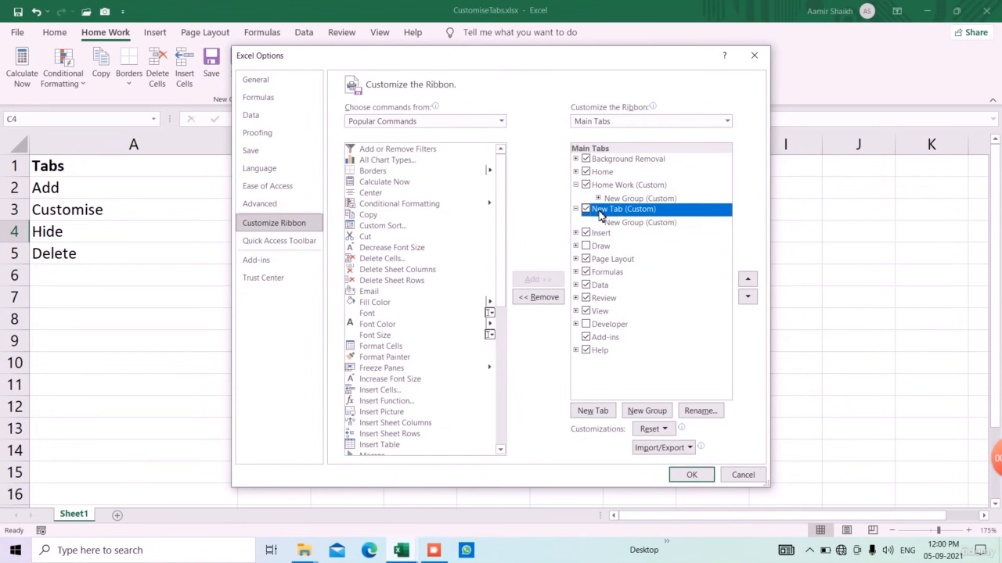
{"action": "right_click", "coordinate": [601, 213]}
{"action": "left_click", "coordinate": [637, 259]}
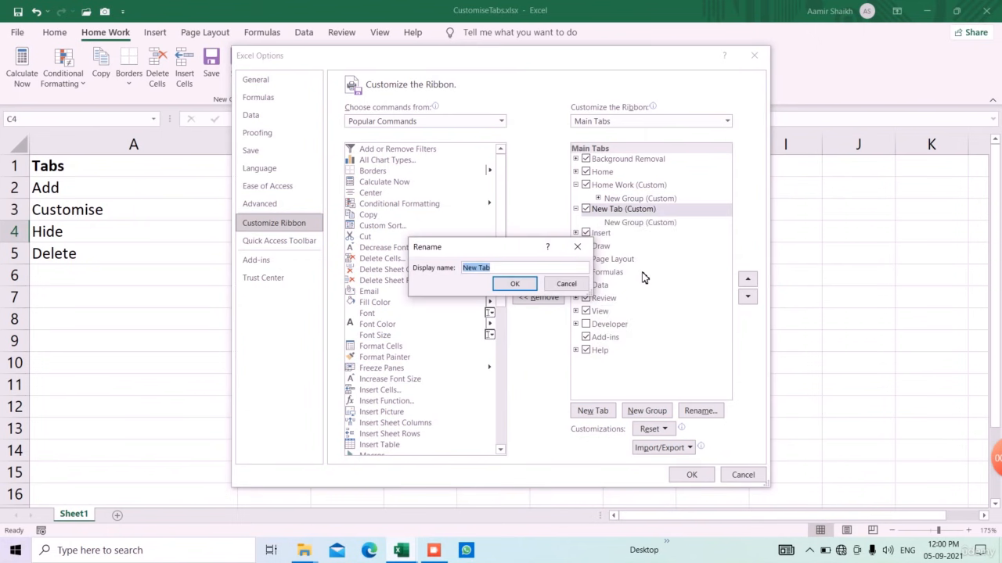
{"action": "type", "text": "Office Work"}
{"action": "left_click", "coordinate": [521, 285]}
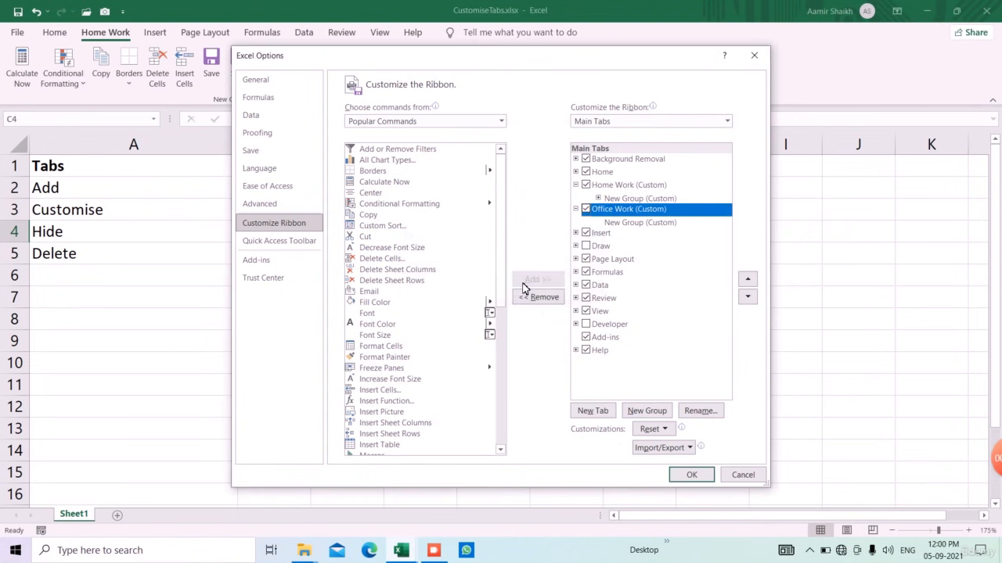
Step: Add Copy, Cut, Conditional Formatting and Calculate Now to the Office Work group
{"action": "left_click", "coordinate": [637, 222]}
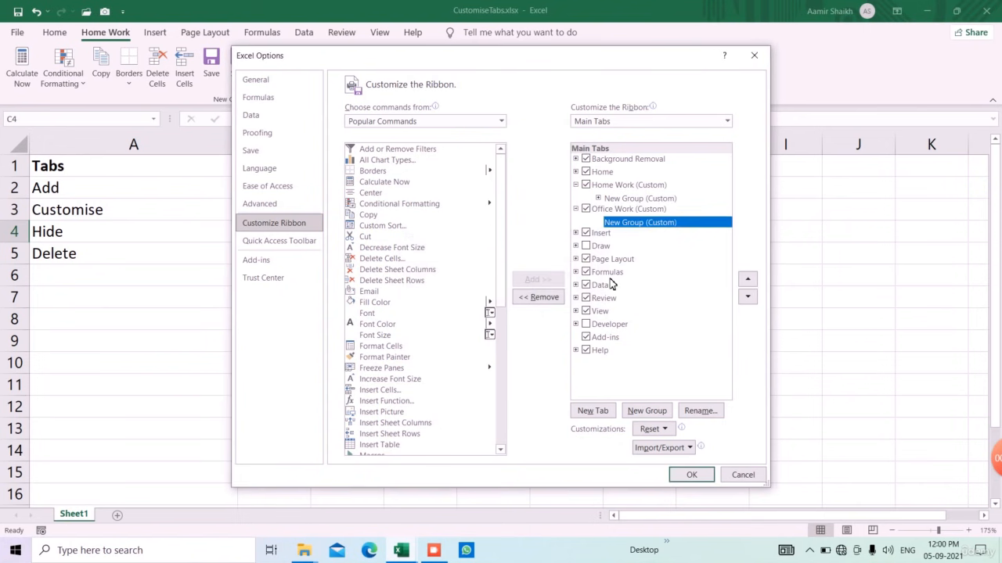
{"action": "left_click", "coordinate": [373, 216]}
{"action": "left_click", "coordinate": [538, 280]}
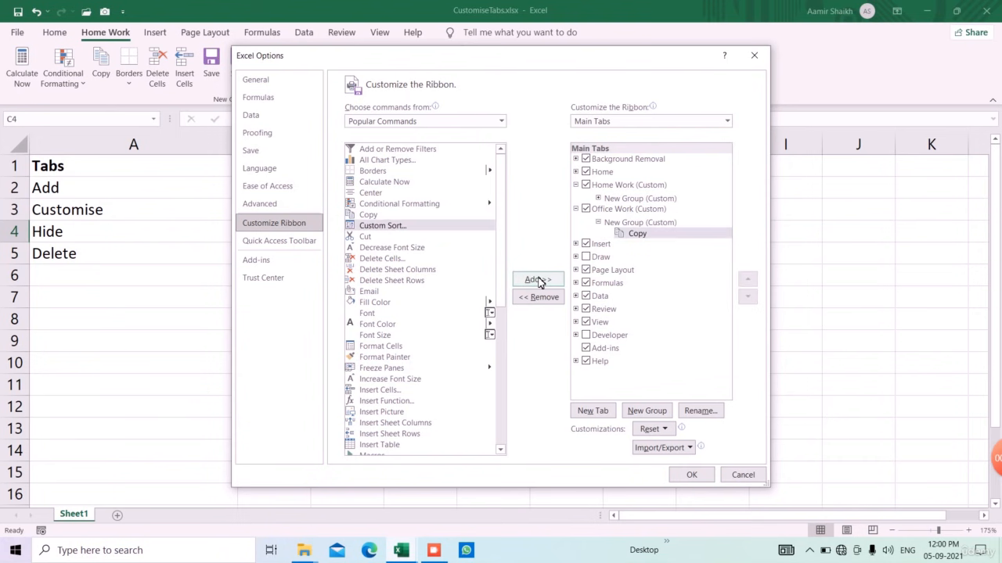
{"action": "left_click", "coordinate": [381, 237]}
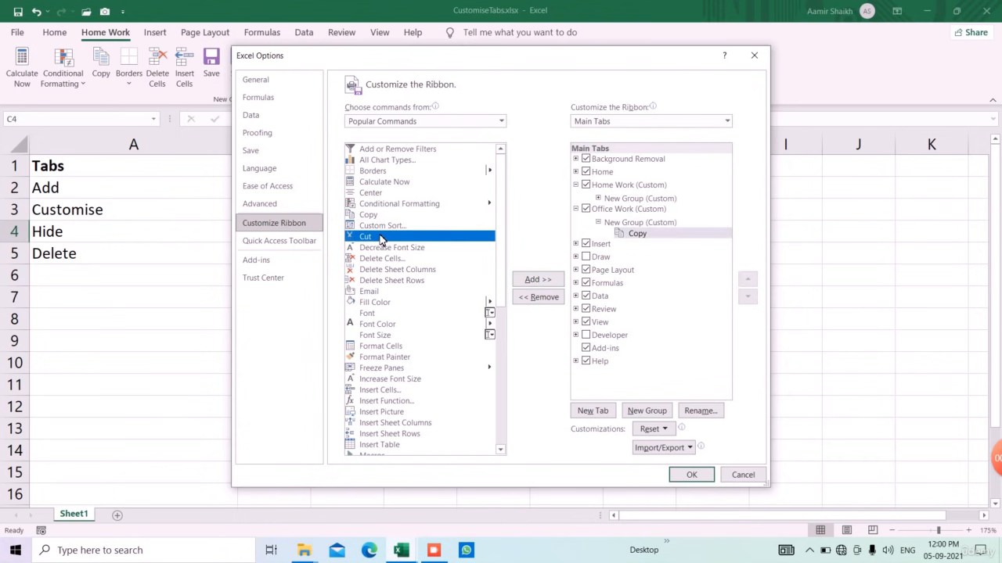
{"action": "left_click", "coordinate": [537, 279]}
{"action": "left_click", "coordinate": [384, 203]}
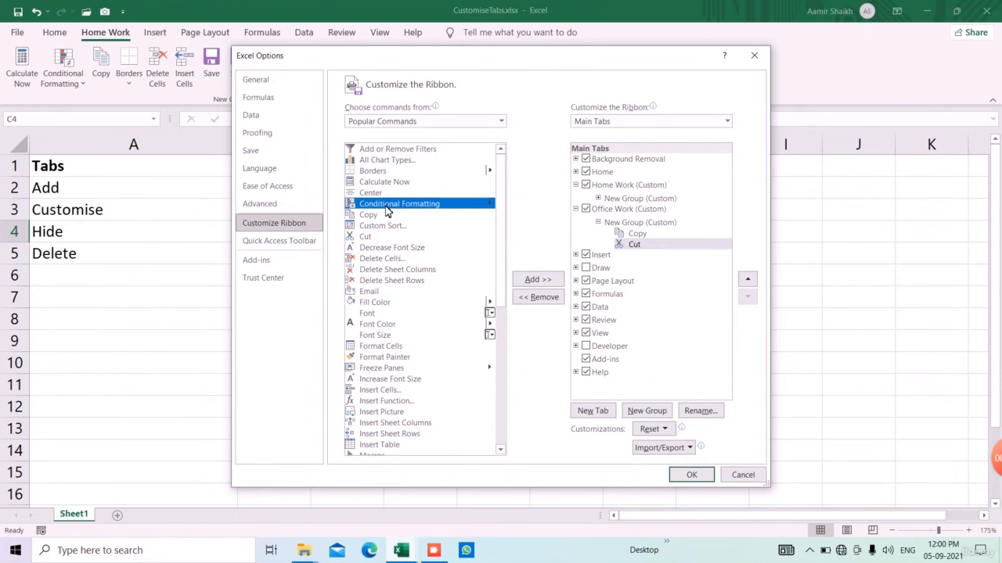
{"action": "left_click", "coordinate": [538, 279]}
{"action": "left_click", "coordinate": [413, 184]}
{"action": "left_click", "coordinate": [538, 279]}
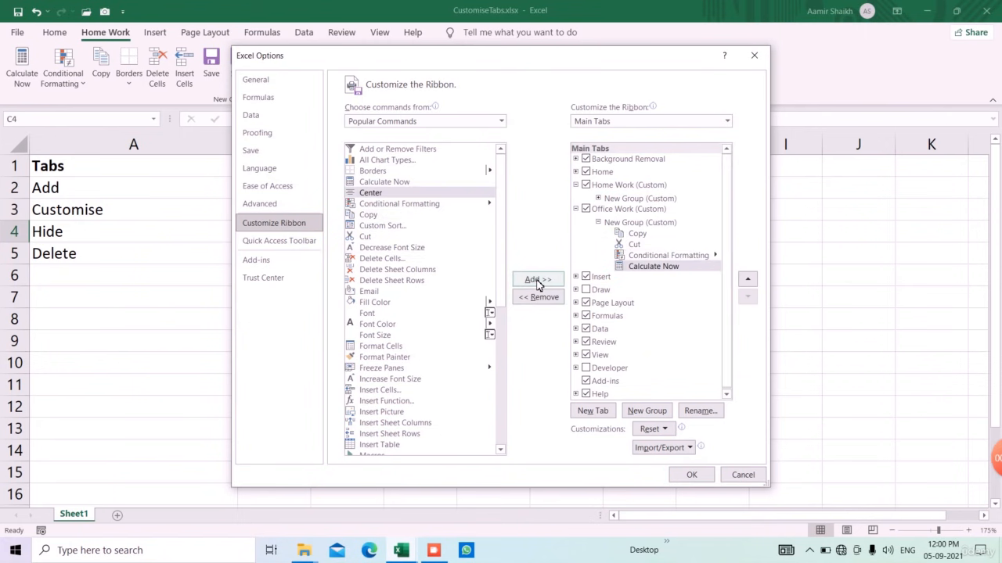
Step: Add Font Color, Email and Macros to the group and apply the ribbon changes
{"action": "left_click", "coordinate": [393, 323]}
{"action": "left_click", "coordinate": [537, 279]}
{"action": "scroll", "coordinate": [439, 310], "scroll_direction": "down", "scroll_amount": 1}
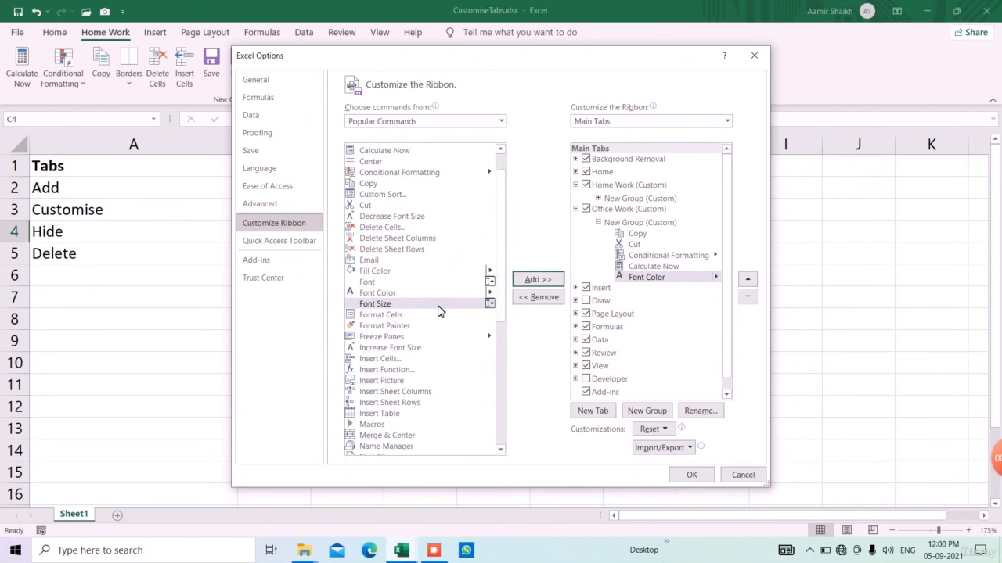
{"action": "left_click", "coordinate": [377, 262]}
{"action": "left_click", "coordinate": [538, 281]}
{"action": "scroll", "coordinate": [412, 320], "scroll_direction": "down", "scroll_amount": 3}
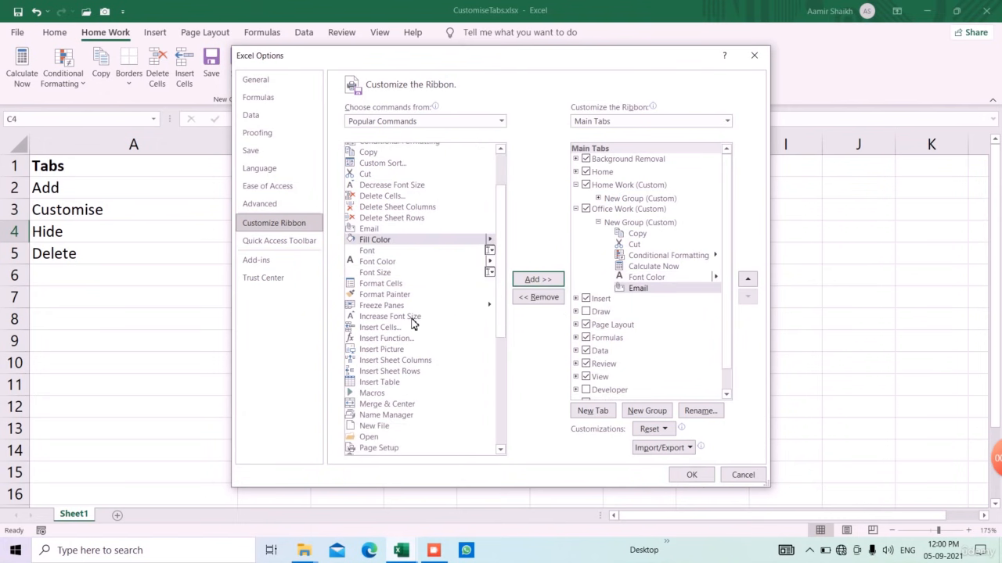
{"action": "left_click", "coordinate": [389, 330]}
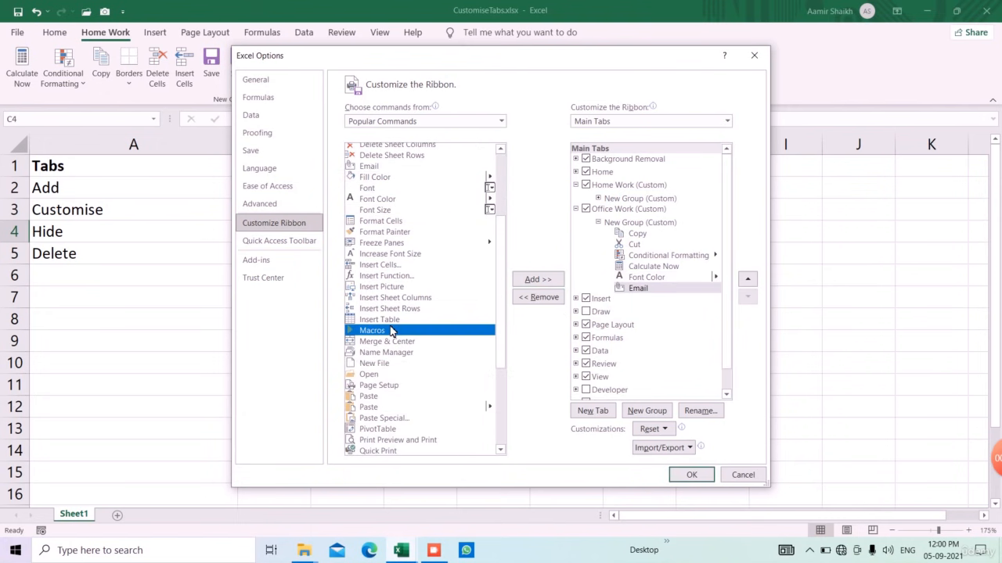
{"action": "left_click", "coordinate": [538, 279]}
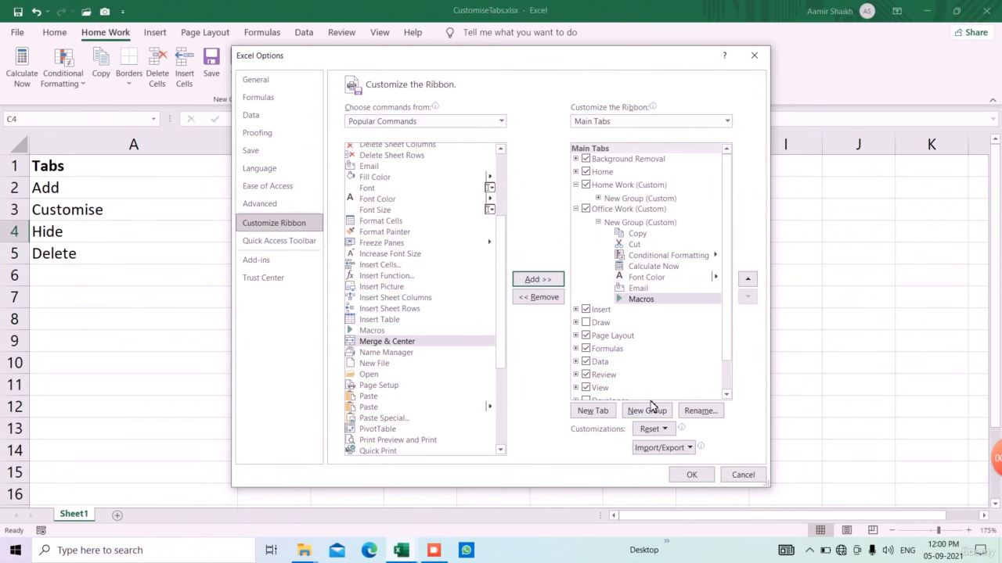
{"action": "left_click", "coordinate": [691, 475]}
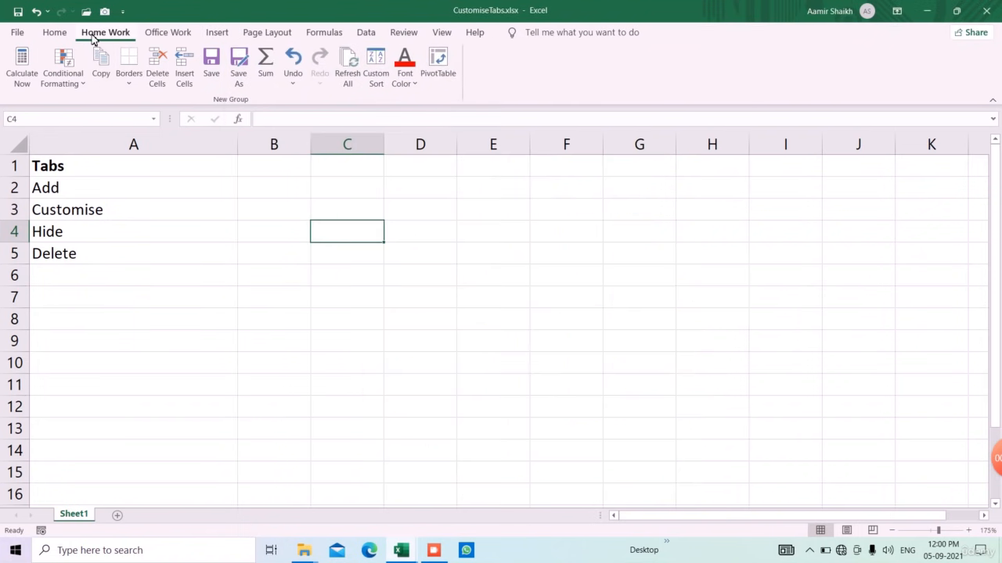
Step: Hide the Home Work tab by unticking it in Customize the Ribbon
{"action": "left_click", "coordinate": [148, 32]}
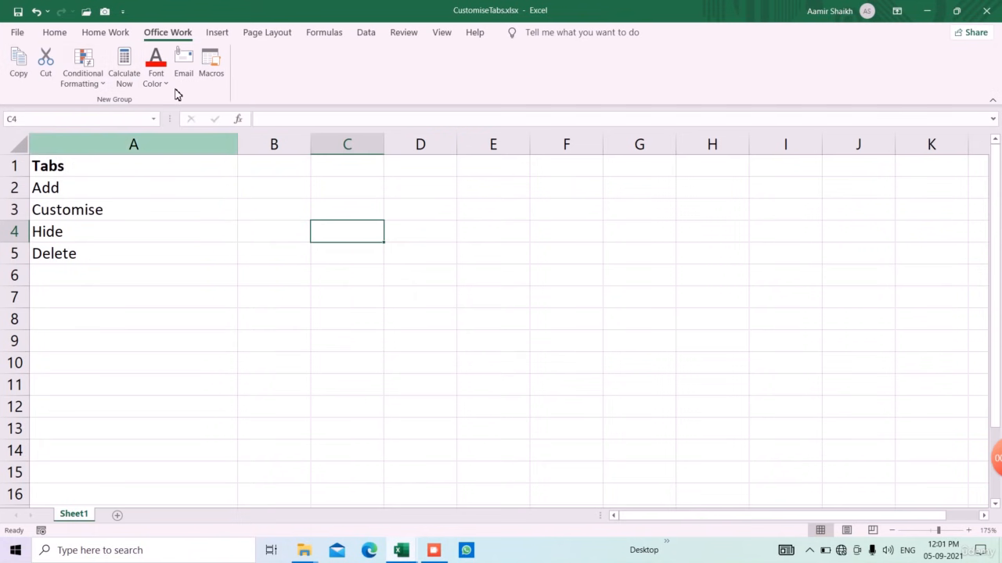
{"action": "left_click", "coordinate": [88, 35]}
{"action": "right_click", "coordinate": [88, 39]}
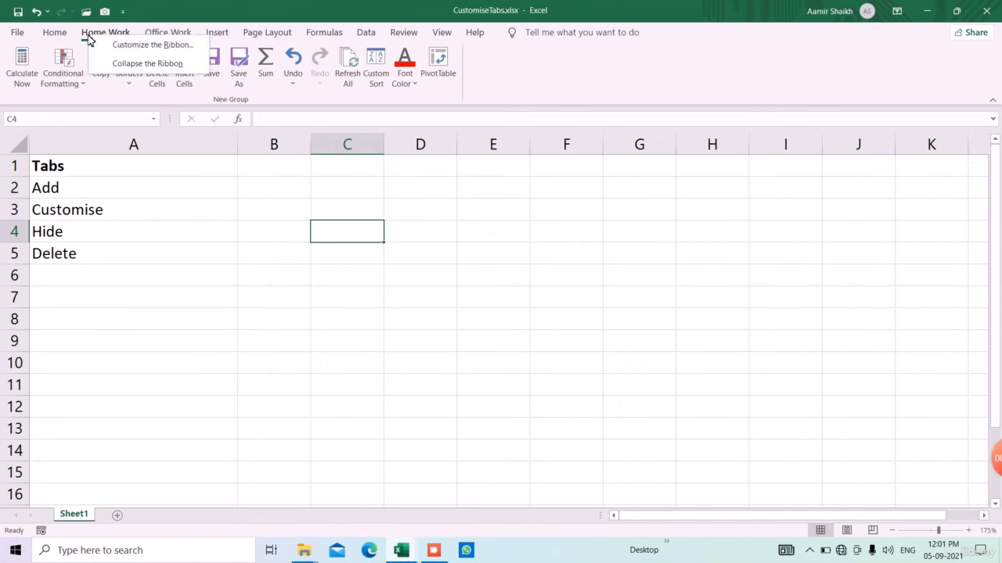
{"action": "left_click", "coordinate": [172, 49]}
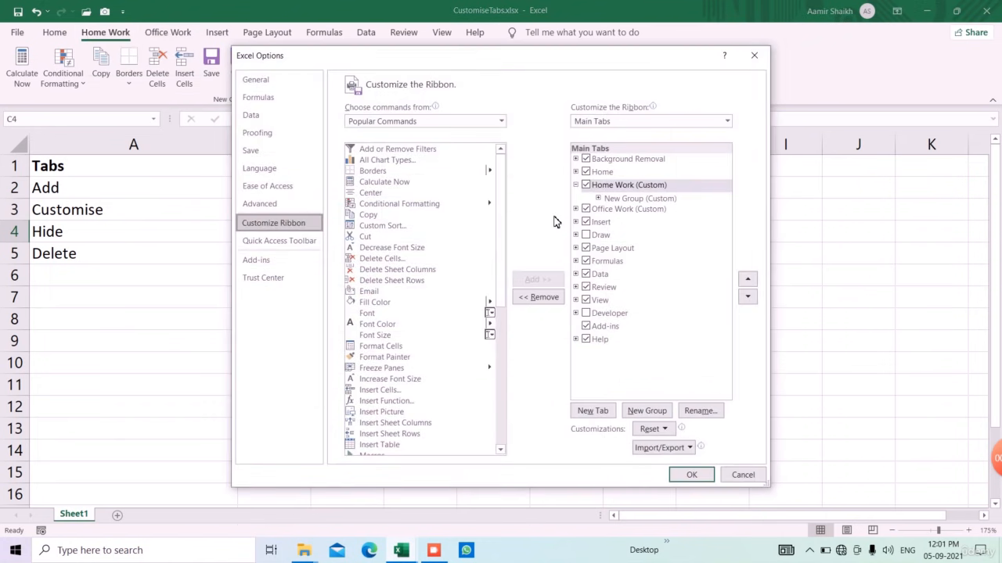
{"action": "left_click", "coordinate": [586, 185]}
{"action": "left_click", "coordinate": [686, 475]}
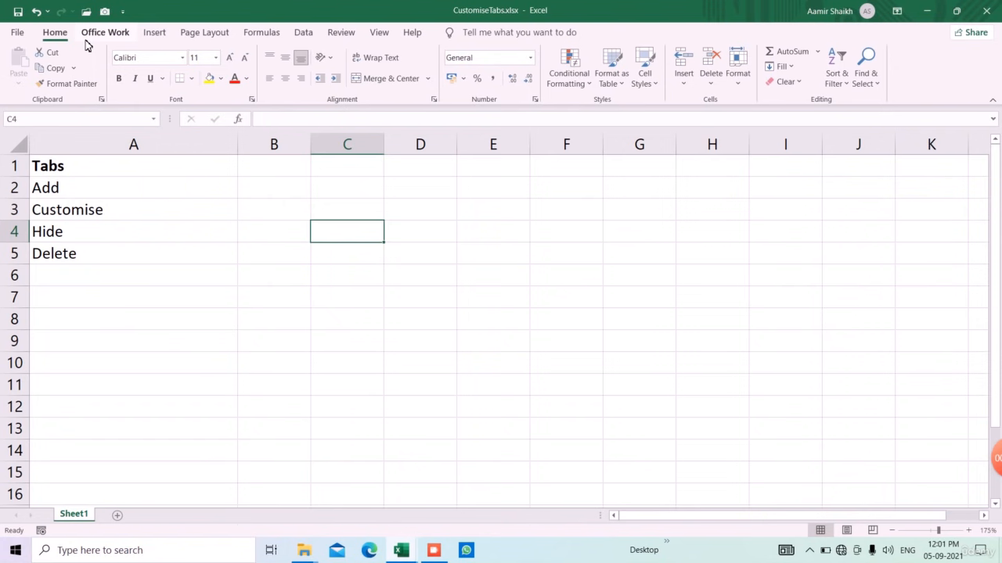
Step: Remove the Office Work tab from the ribbon via Customize the Ribbon
{"action": "left_click", "coordinate": [87, 41]}
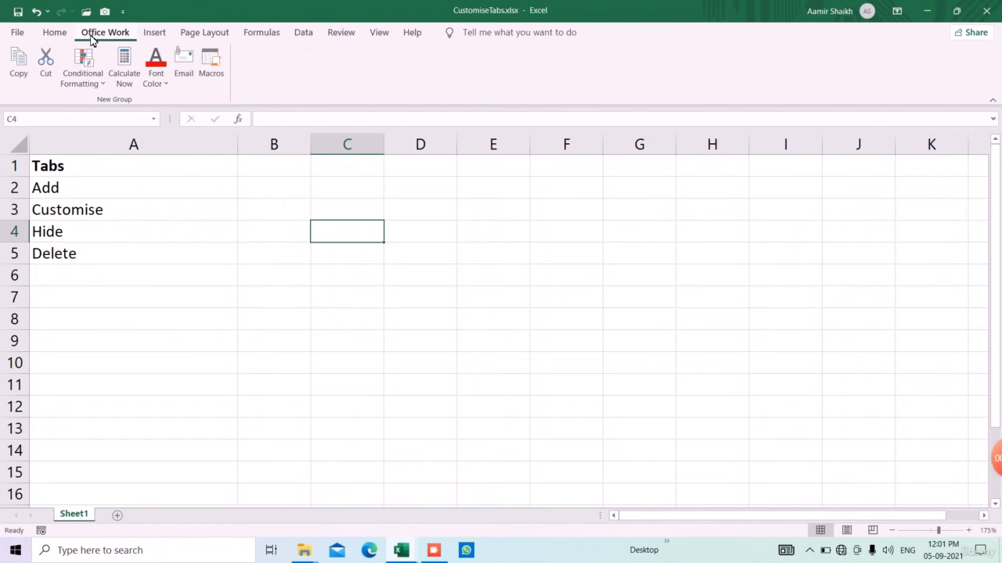
{"action": "right_click", "coordinate": [90, 40]}
{"action": "left_click", "coordinate": [114, 45]}
{"action": "left_click", "coordinate": [613, 202]}
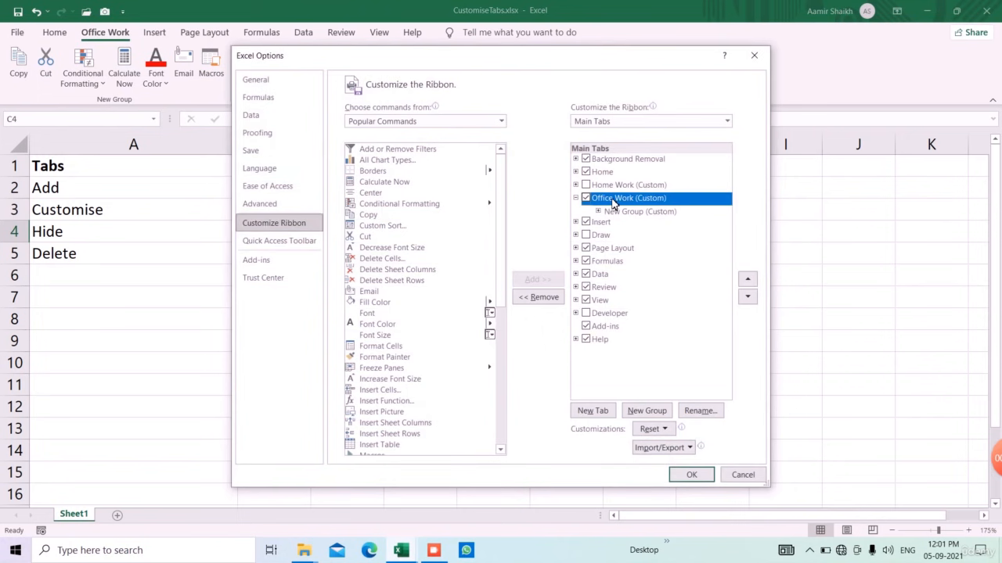
{"action": "right_click", "coordinate": [614, 201]}
{"action": "left_click", "coordinate": [650, 284]}
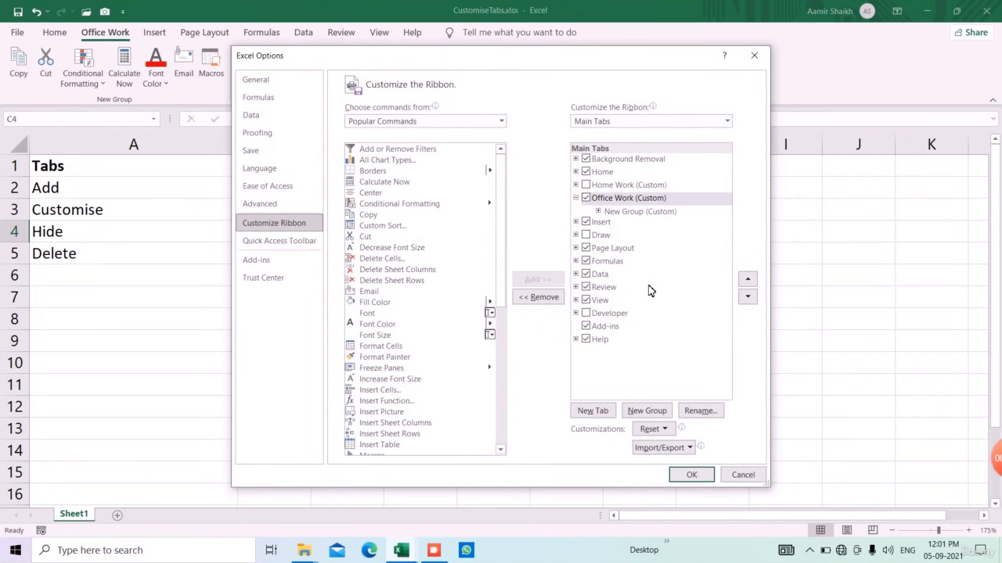
{"action": "left_click", "coordinate": [689, 475]}
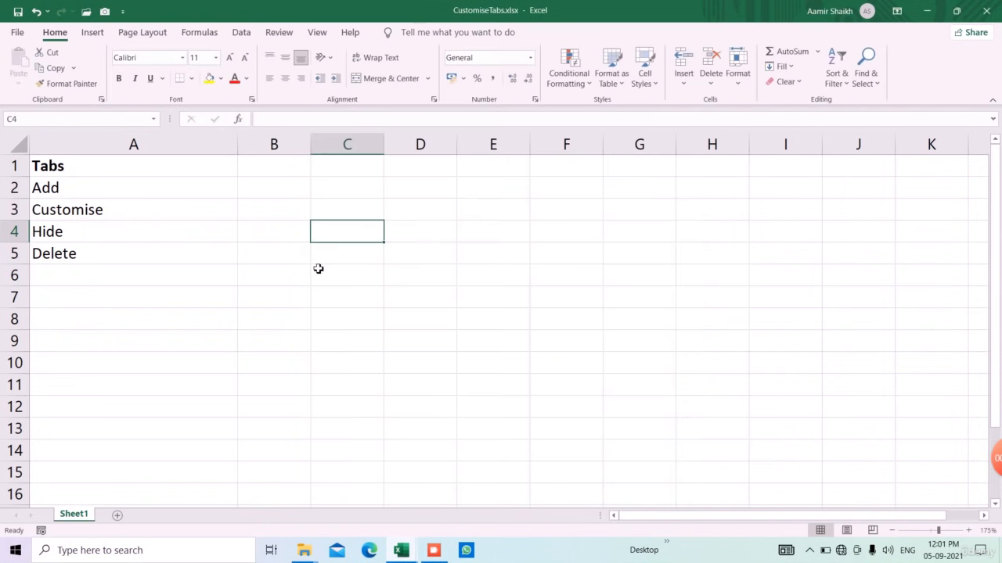
{"action": "left_click", "coordinate": [318, 264]}
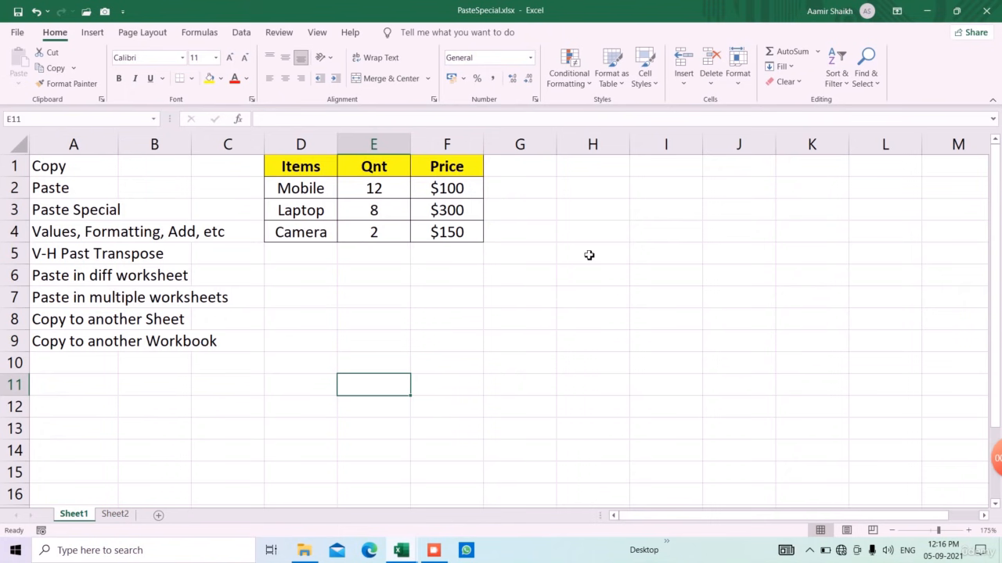
Step: Enter 2000 in cell H3 of the PasteSpecial sheet and copy it
{"action": "left_click", "coordinate": [592, 219]}
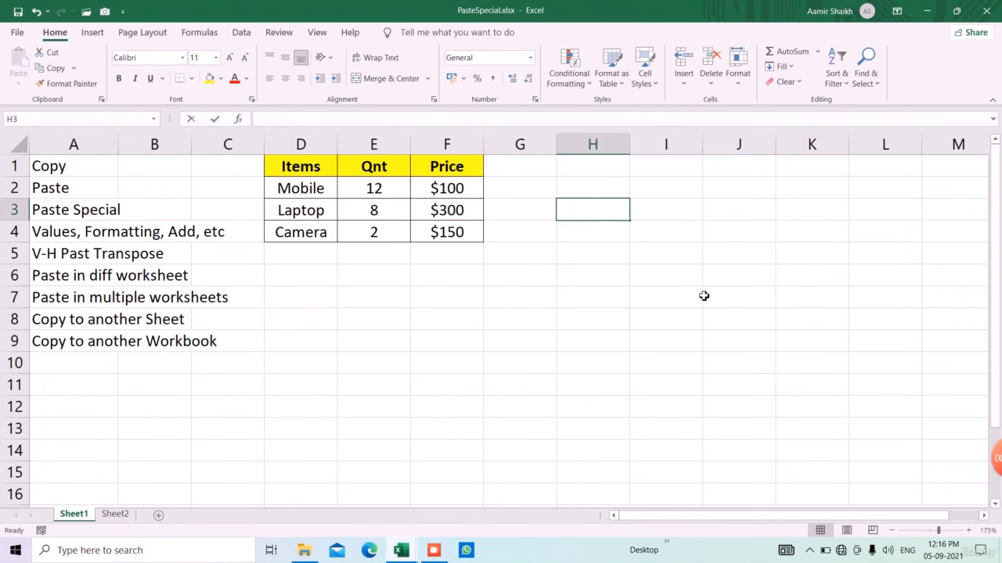
{"action": "type", "text": "2000"}
{"action": "key", "text": "Return"}
{"action": "key", "text": "Up"}
{"action": "left_click", "coordinate": [50, 72]}
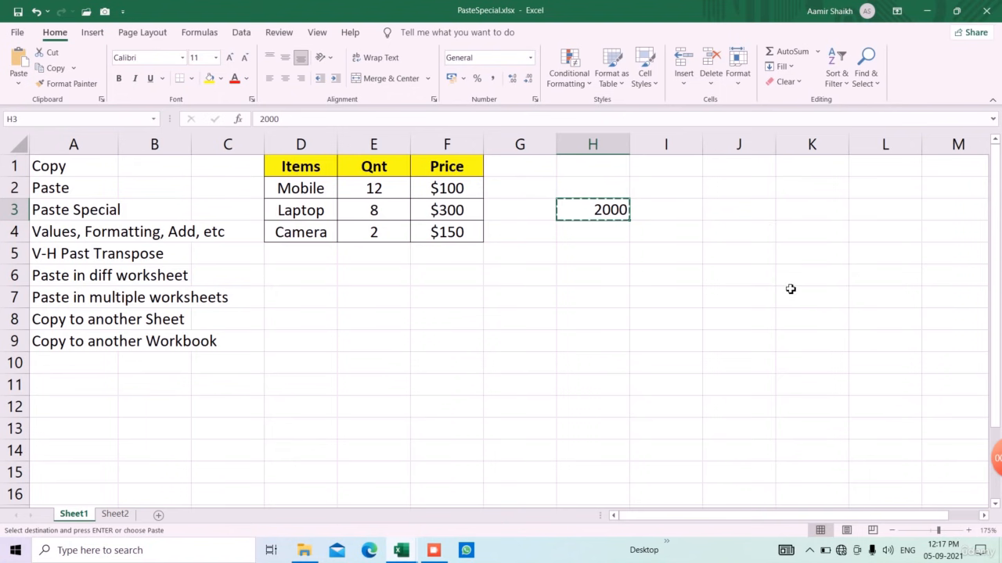
Step: Paste the copied 2000 into J4, then clear it again
{"action": "left_click", "coordinate": [753, 238]}
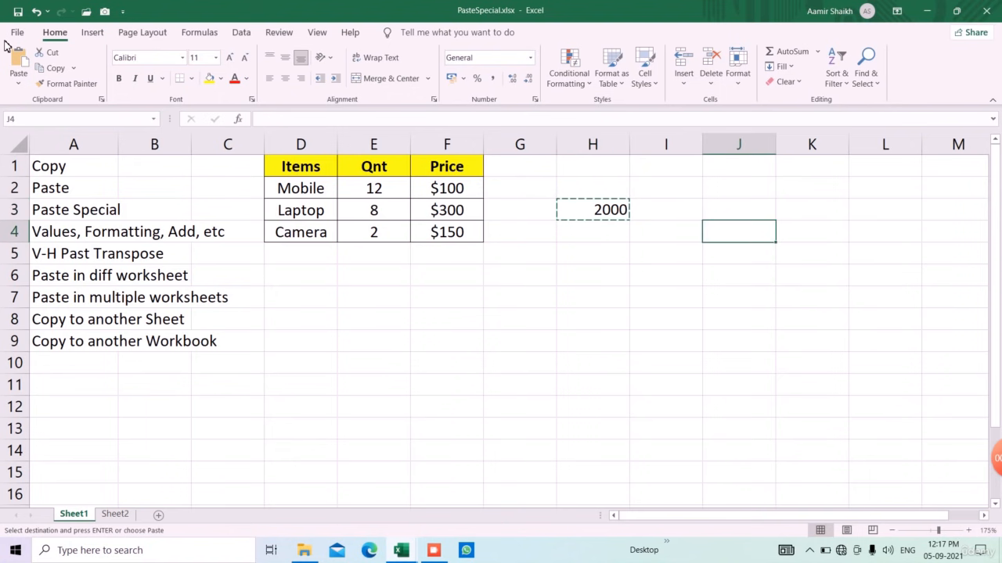
{"action": "left_click", "coordinate": [15, 63]}
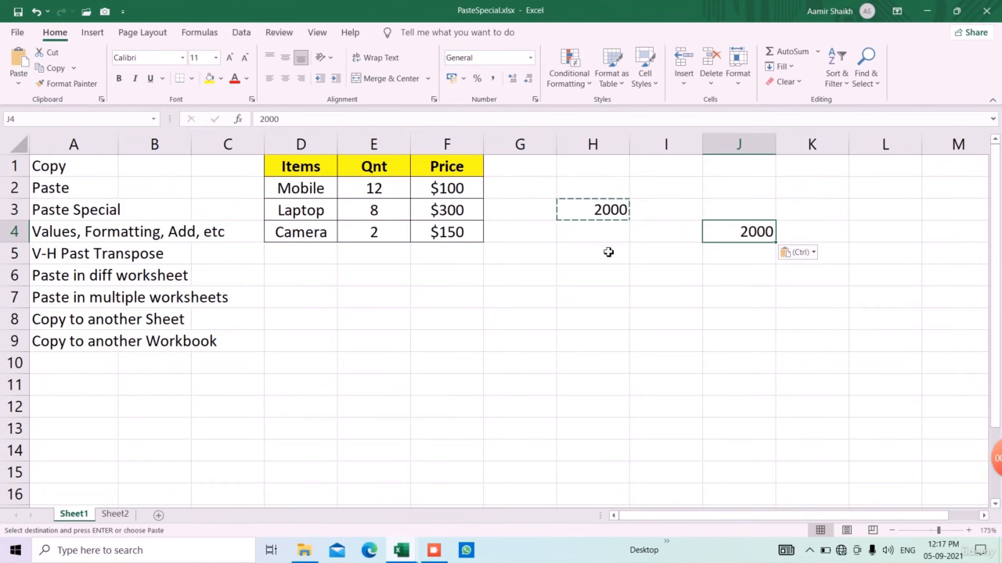
{"action": "key", "text": "Escape"}
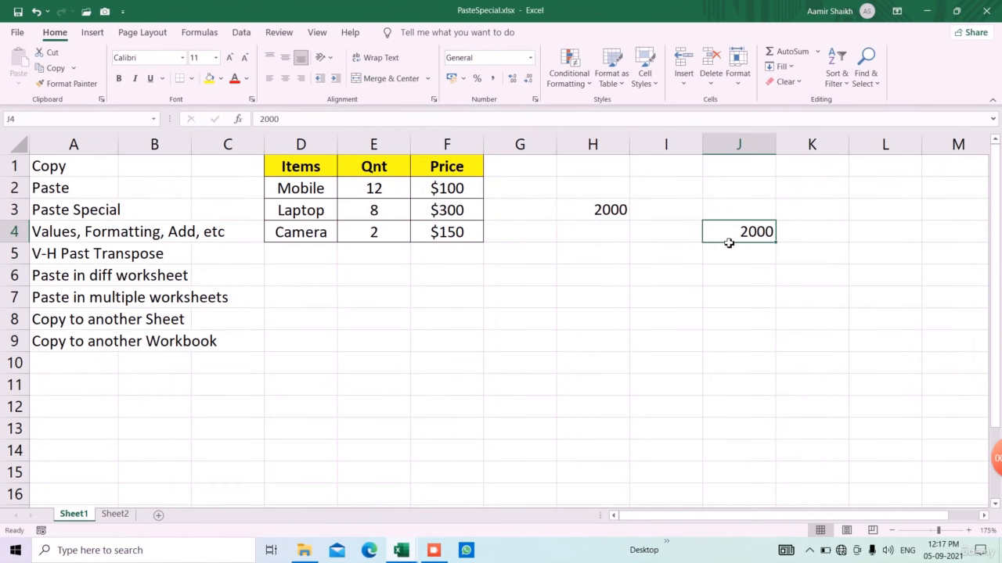
{"action": "key", "text": "Delete"}
{"action": "left_click", "coordinate": [669, 283]}
Step: Copy 2000 from H3 into cell I9 on Sheet2, then delete it
{"action": "left_click", "coordinate": [603, 210]}
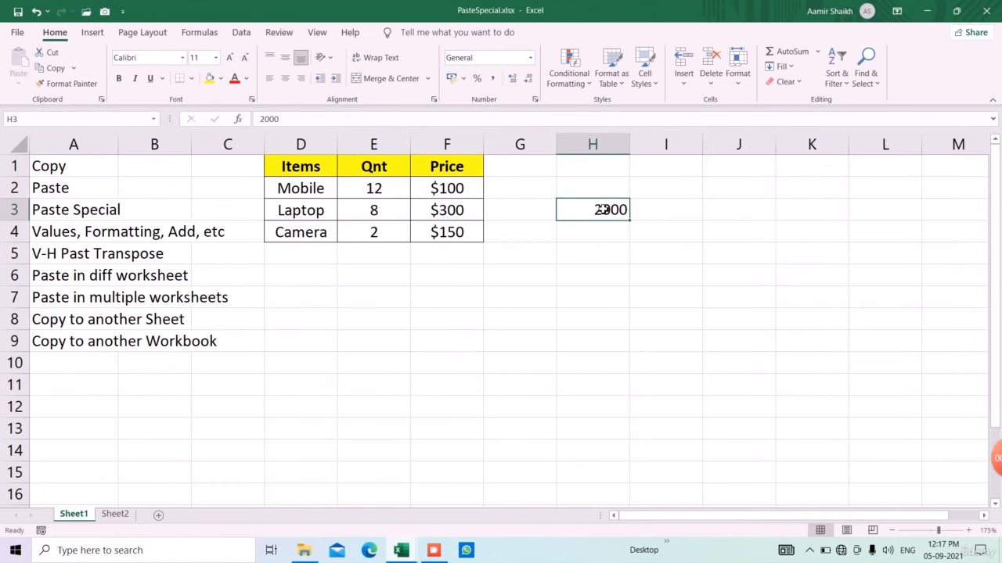
{"action": "key", "text": "ctrl+c"}
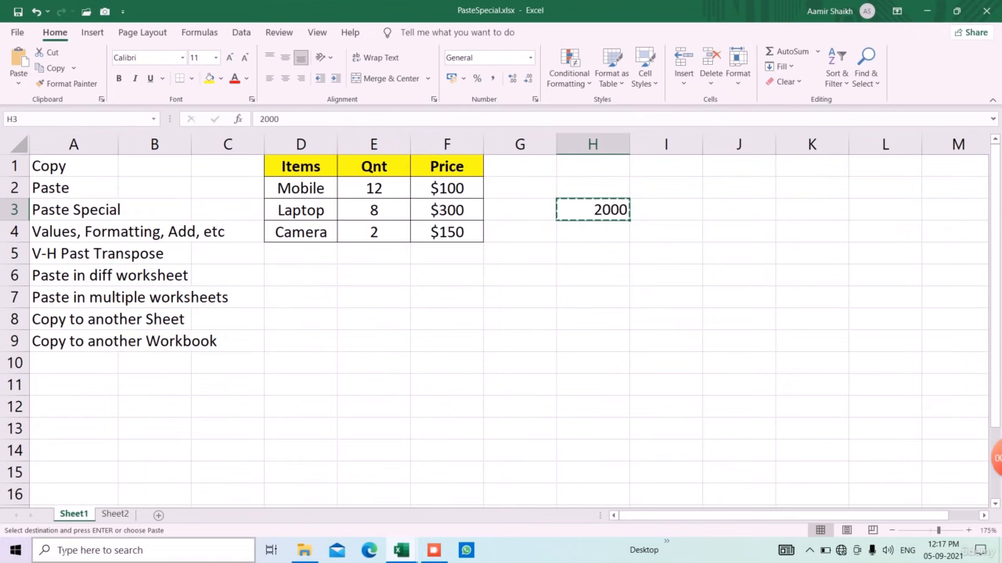
{"action": "left_click", "coordinate": [115, 514]}
{"action": "left_click", "coordinate": [381, 255]}
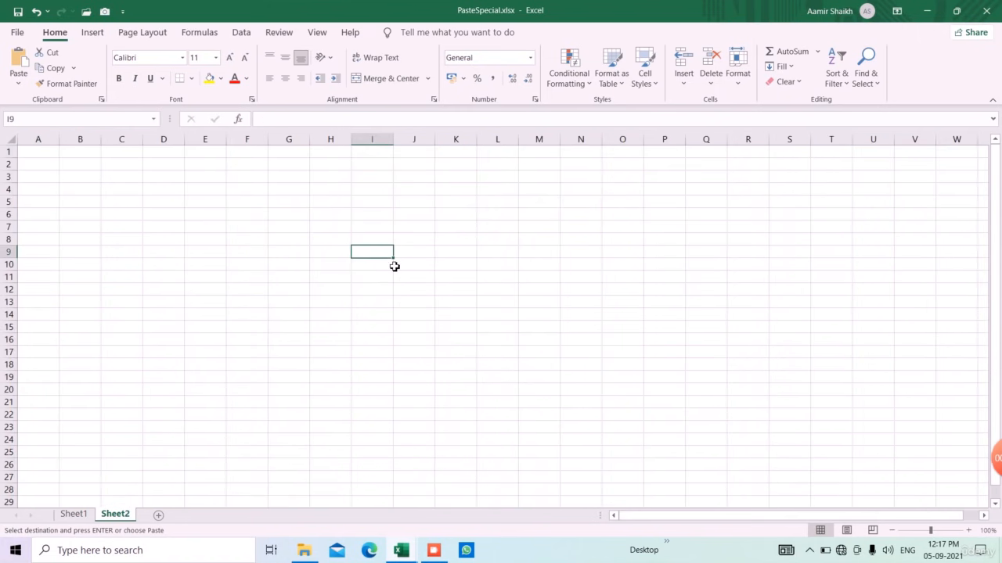
{"action": "key", "text": "ctrl+v"}
{"action": "scroll", "coordinate": [438, 315], "scroll_direction": "up", "scroll_amount": 6, "text": "ctrl"}
{"action": "left_click_drag", "start_coordinate": [771, 516], "coordinate": [791, 502]}
{"action": "key", "text": "Delete"}
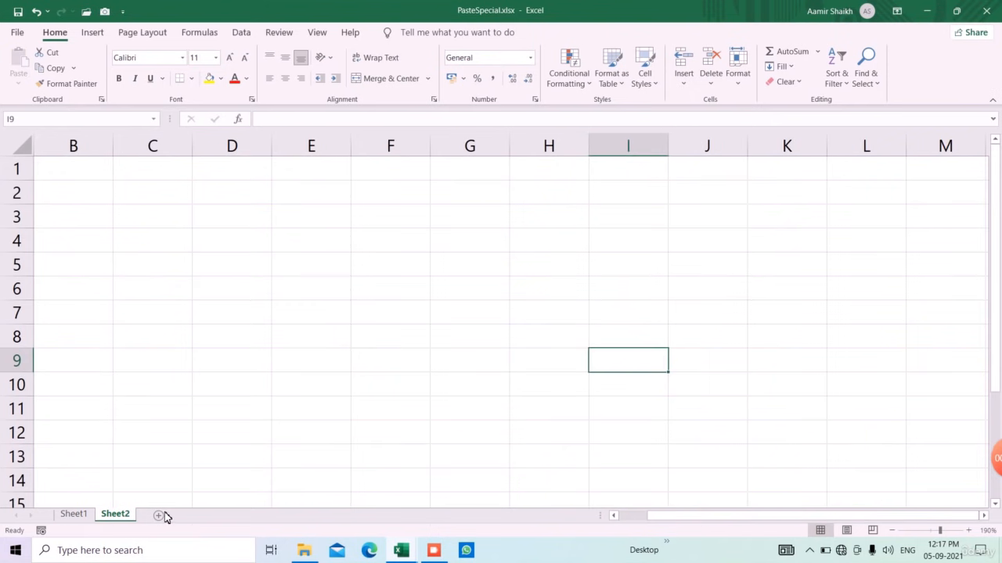
Step: Back on Sheet1, delete the 2000 from H3
{"action": "left_click", "coordinate": [74, 515]}
{"action": "left_click", "coordinate": [666, 235]}
{"action": "left_click", "coordinate": [583, 218]}
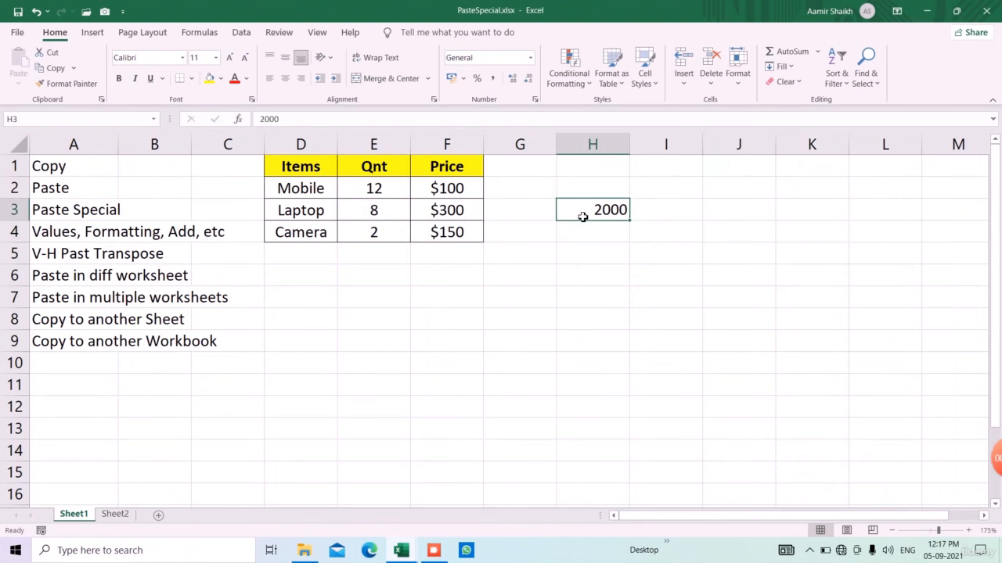
{"action": "key", "text": "Delete"}
{"action": "left_click", "coordinate": [566, 306]}
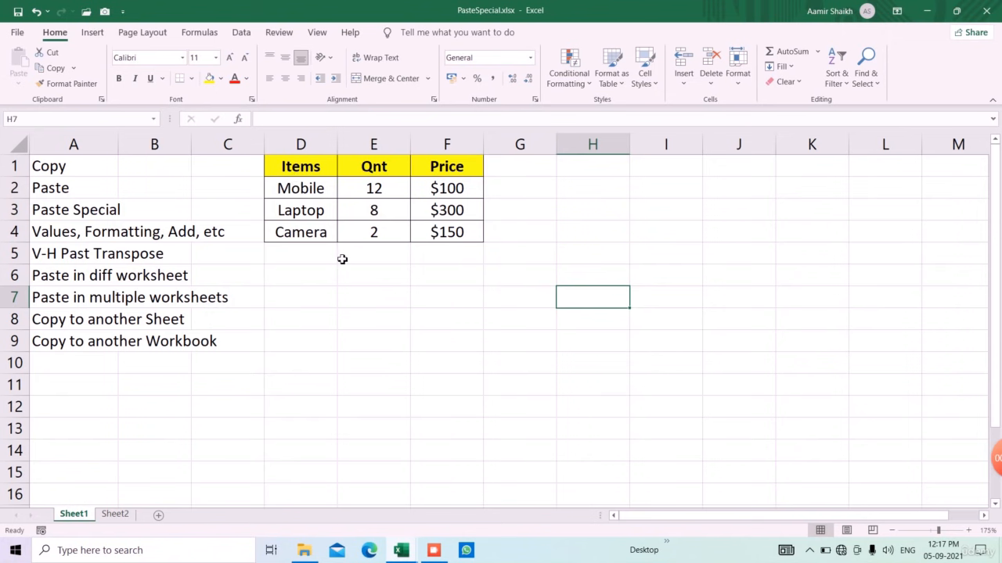
Step: Enter 10, 20 and 30 in E6:E8
{"action": "left_click", "coordinate": [390, 298]}
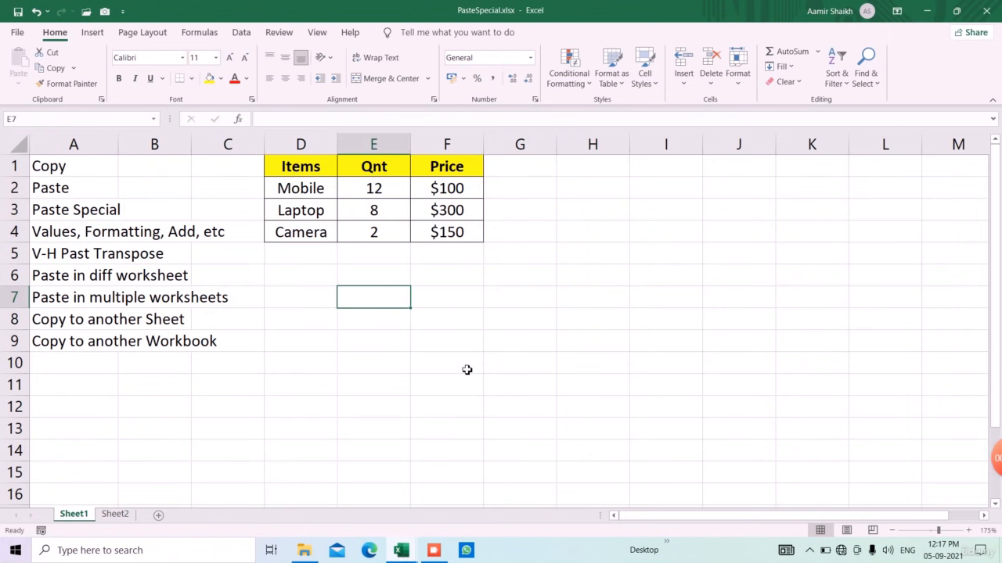
{"action": "key", "text": "Up"}
{"action": "type", "text": "10"}
{"action": "key", "text": "Return"}
{"action": "type", "text": "20"}
{"action": "key", "text": "Return"}
{"action": "type", "text": "30"}
{"action": "key", "text": "Return"}
Step: Enter 10, 20 and 30 in F6:F8
{"action": "key", "text": "Right"}
{"action": "key", "text": "Up"}
{"action": "key", "text": "Up"}
{"action": "key", "text": "Up"}
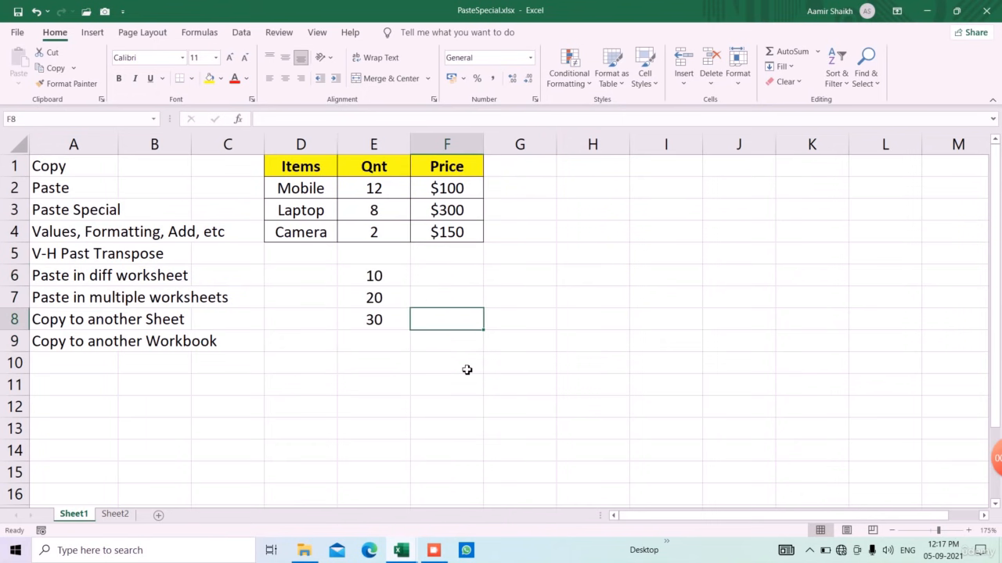
{"action": "type", "text": "10"}
{"action": "key", "text": "Return"}
{"action": "type", "text": "20"}
{"action": "key", "text": "Return"}
{"action": "type", "text": "30"}
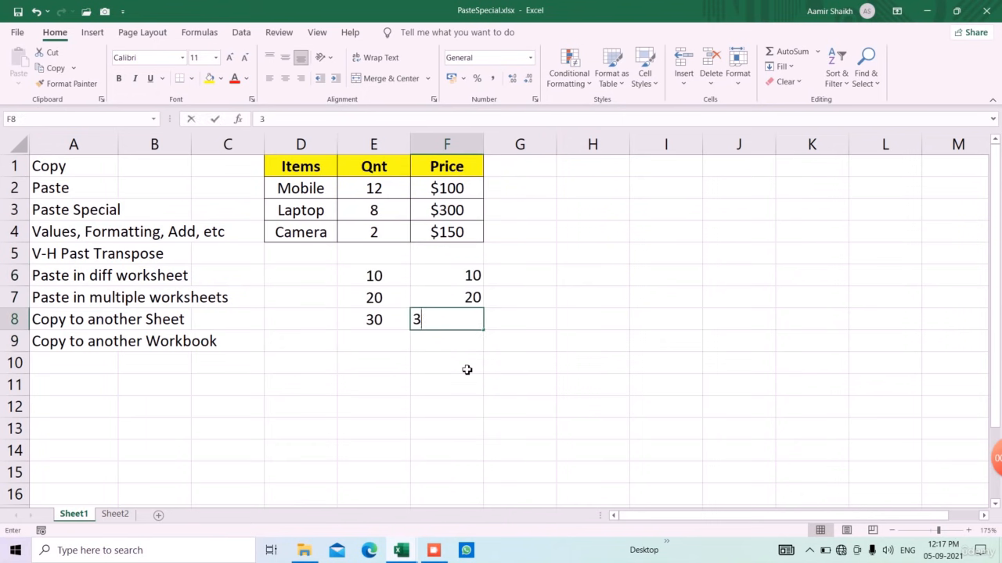
{"action": "key", "text": "Return"}
Step: Try an =E6+F6 sum in G6, fill it down to G8, then delete it
{"action": "key", "text": "Up"}
{"action": "key", "text": "Up"}
{"action": "key", "text": "Up"}
{"action": "key", "text": "Up"}
{"action": "key", "text": "Down"}
{"action": "key", "text": "Left"}
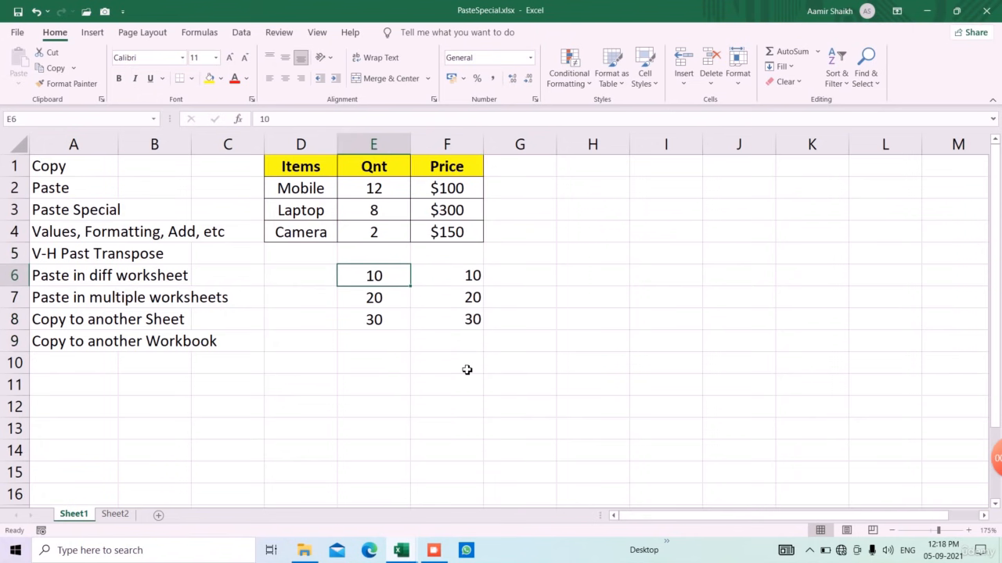
{"action": "key", "text": "Right"}
{"action": "key", "text": "Right"}
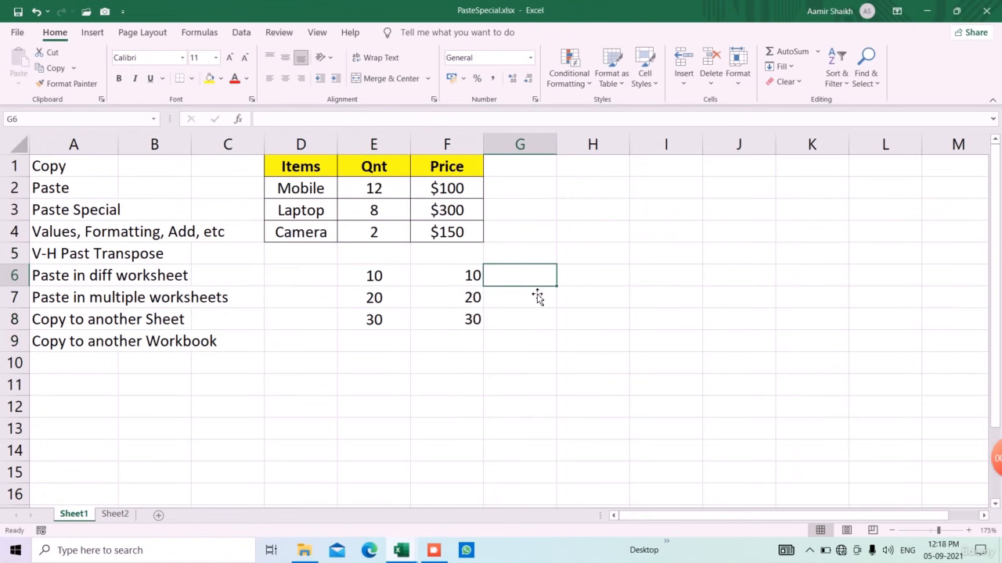
{"action": "type", "text": "="}
{"action": "key", "text": "Left"}
{"action": "key", "text": "Left"}
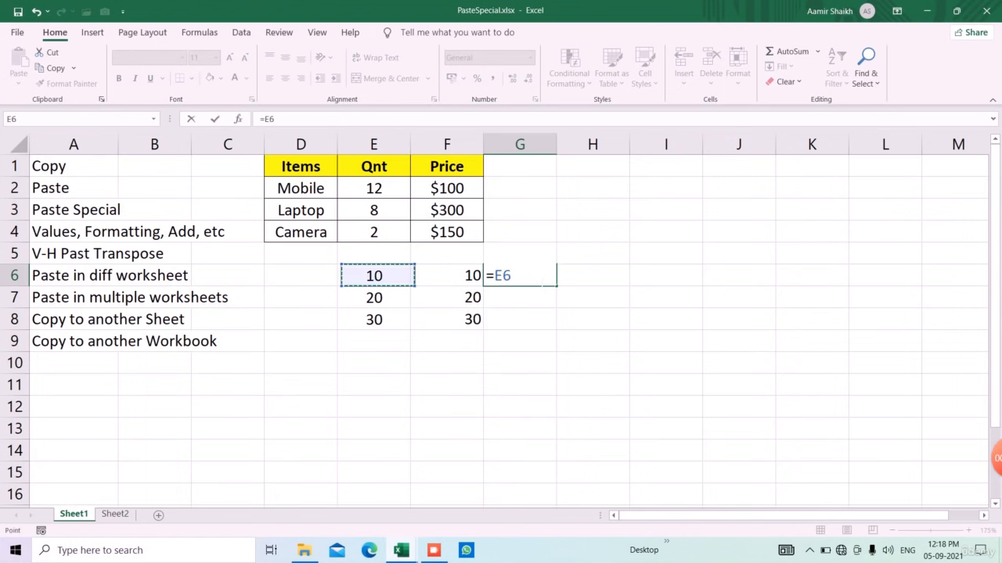
{"action": "type", "text": "+"}
{"action": "key", "text": "Left"}
{"action": "key", "text": "Return"}
{"action": "left_click", "coordinate": [539, 281]}
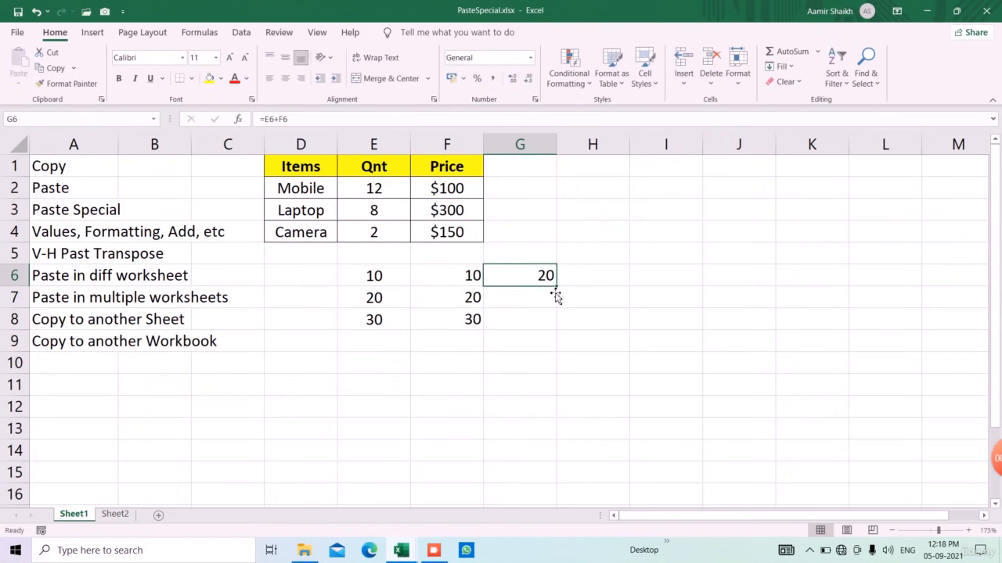
{"action": "left_click_drag", "start_coordinate": [562, 291], "coordinate": [561, 335]}
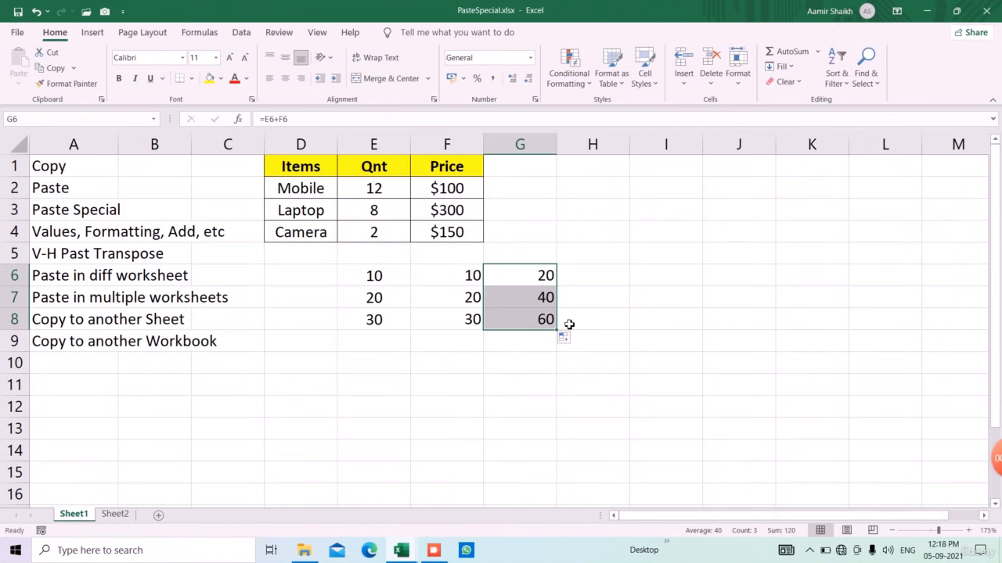
{"action": "key", "text": "Delete"}
Step: Copy the numbers in E6:E8 and select F6:F8 as the paste target
{"action": "left_click", "coordinate": [366, 283]}
{"action": "left_click_drag", "start_coordinate": [374, 299], "coordinate": [371, 320]}
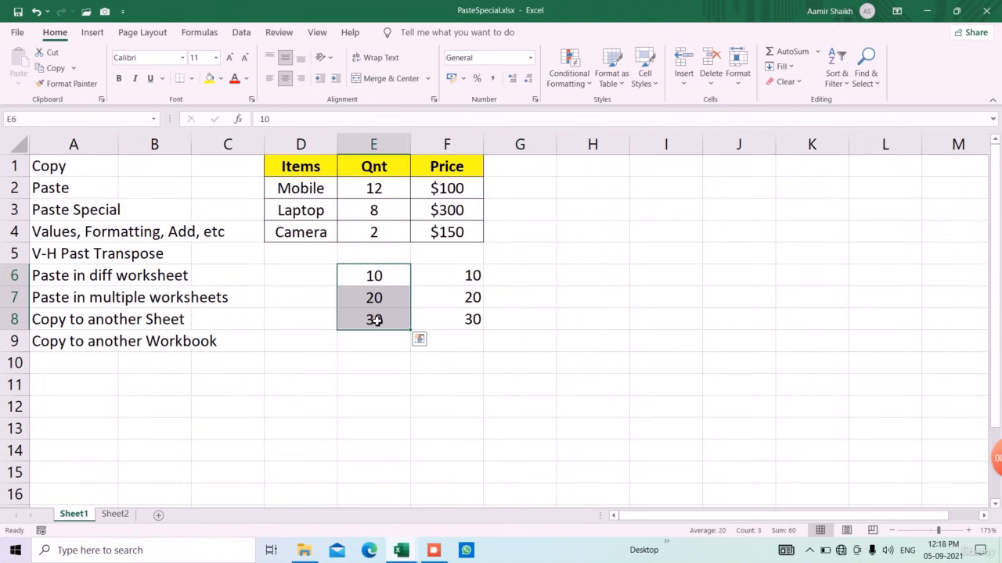
{"action": "left_click_drag", "start_coordinate": [441, 275], "coordinate": [452, 321]}
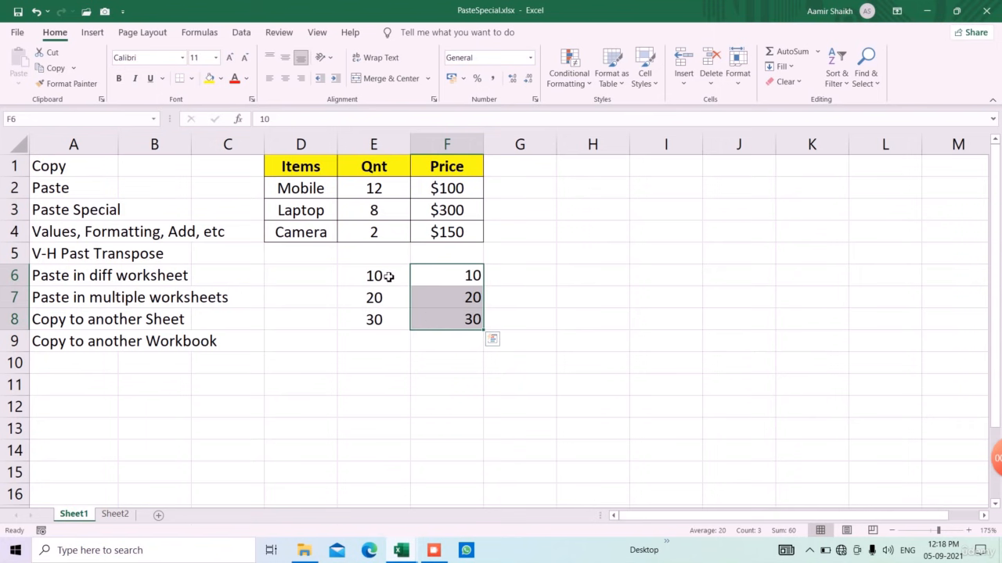
{"action": "left_click_drag", "start_coordinate": [389, 276], "coordinate": [395, 315]}
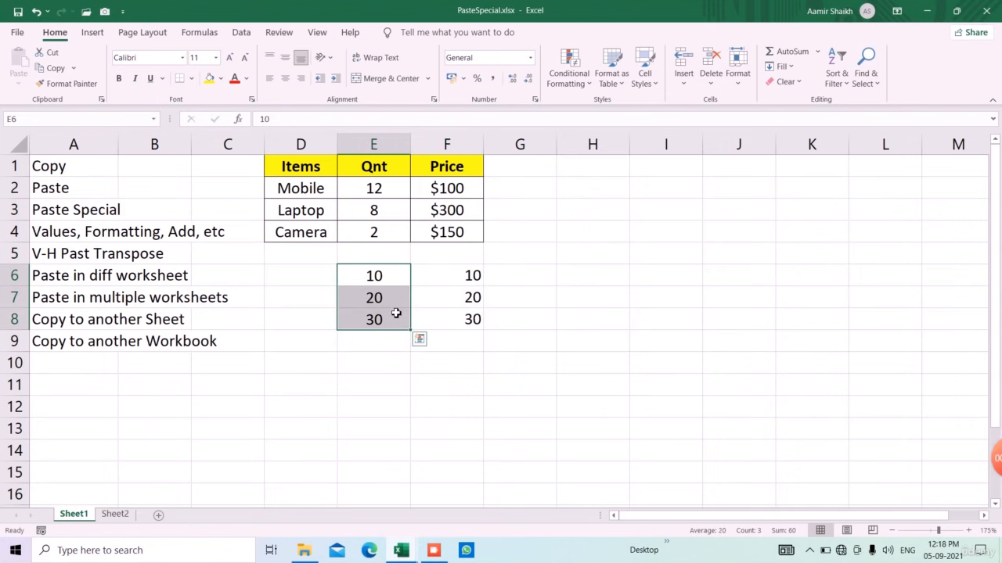
{"action": "left_click", "coordinate": [52, 68]}
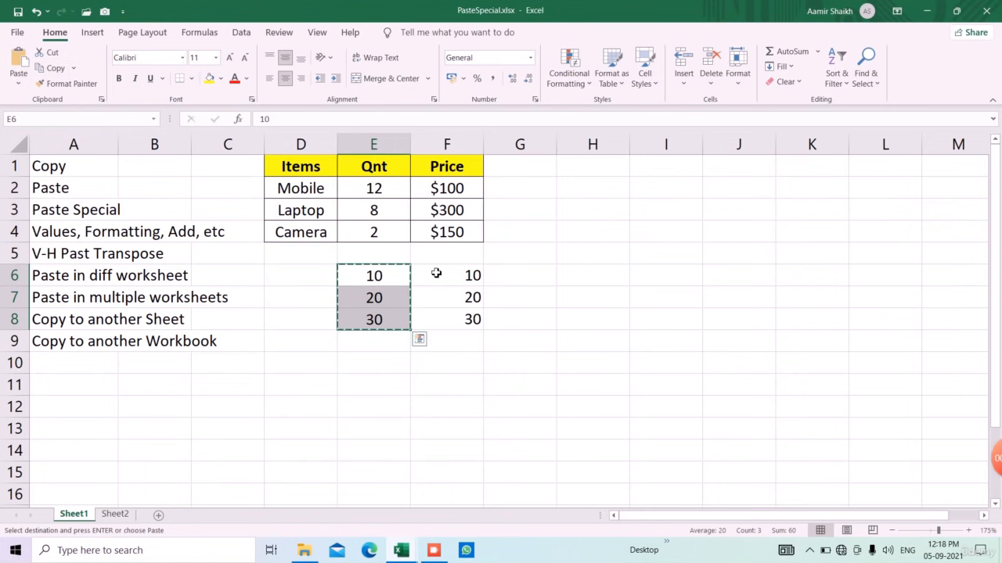
{"action": "left_click_drag", "start_coordinate": [439, 272], "coordinate": [444, 322]}
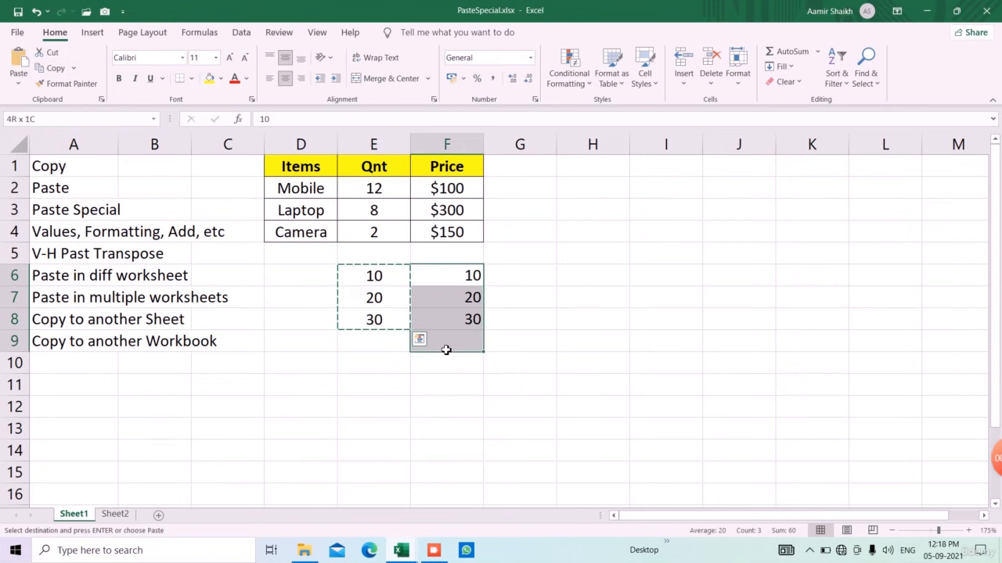
Step: Paste Special with the Add operation so F6:F8 becomes 20, 40, 60
{"action": "left_click", "coordinate": [19, 83]}
{"action": "left_click", "coordinate": [42, 245]}
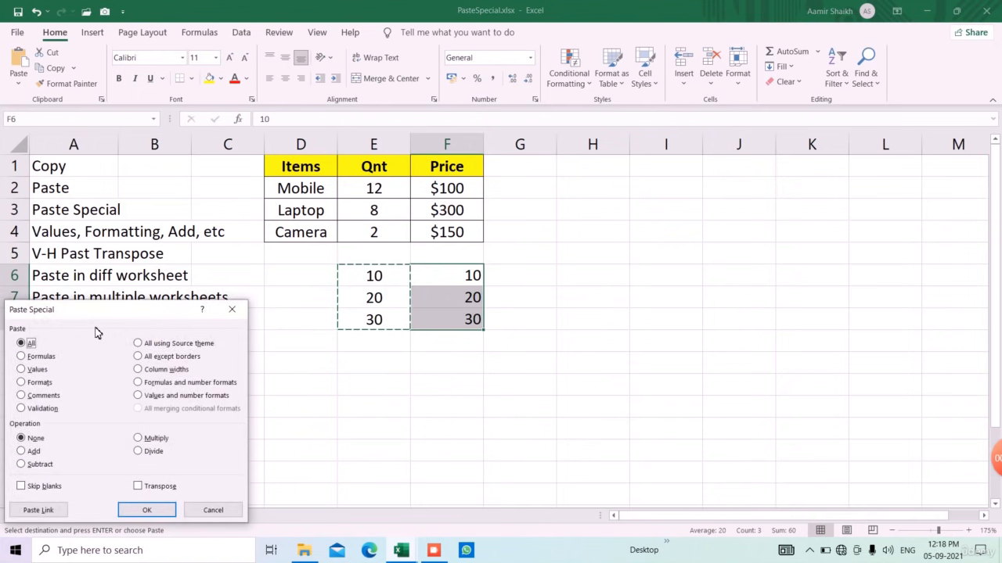
{"action": "left_click_drag", "start_coordinate": [100, 313], "coordinate": [186, 140]}
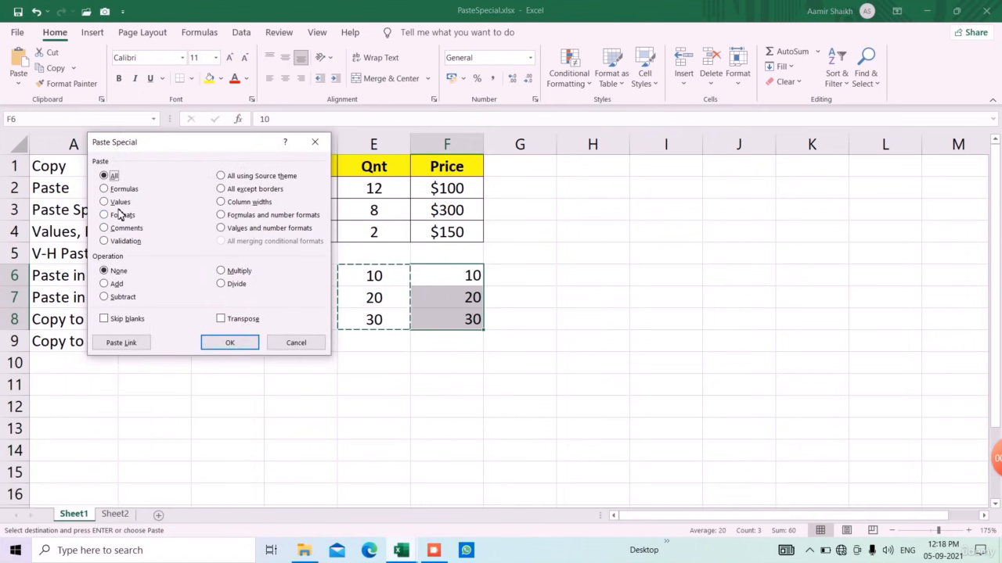
{"action": "left_click", "coordinate": [119, 287]}
{"action": "left_click", "coordinate": [225, 346]}
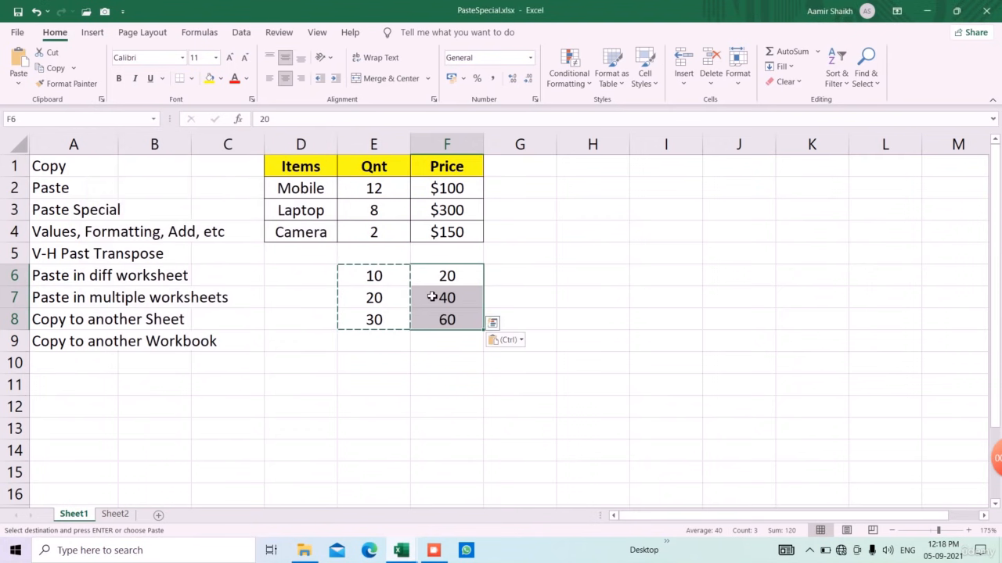
{"action": "left_click", "coordinate": [425, 383]}
{"action": "key", "text": "Escape"}
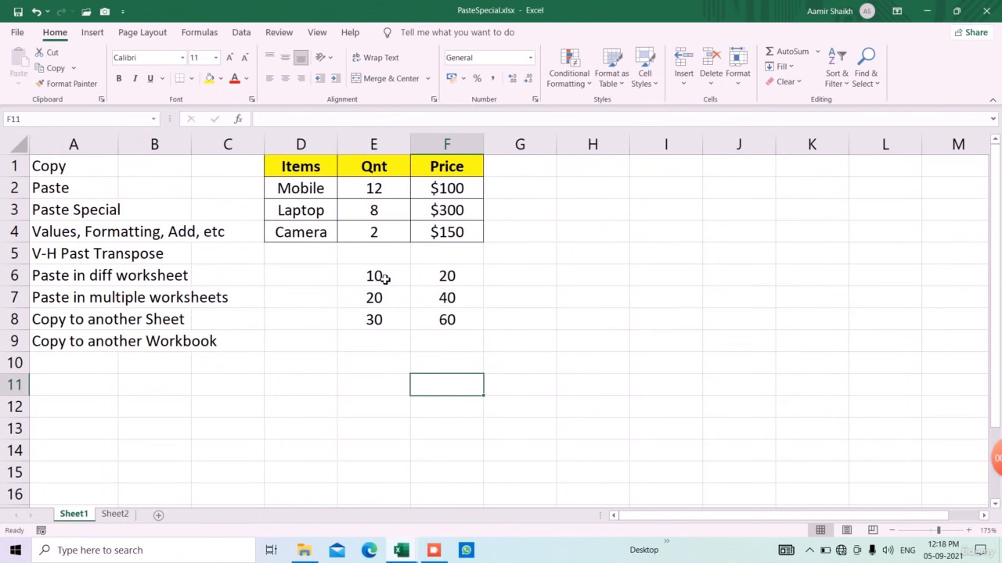
Step: Select the Items/Qnt/Price table in D1:F4
{"action": "left_click_drag", "start_coordinate": [383, 278], "coordinate": [438, 321]}
{"action": "left_click", "coordinate": [403, 411]}
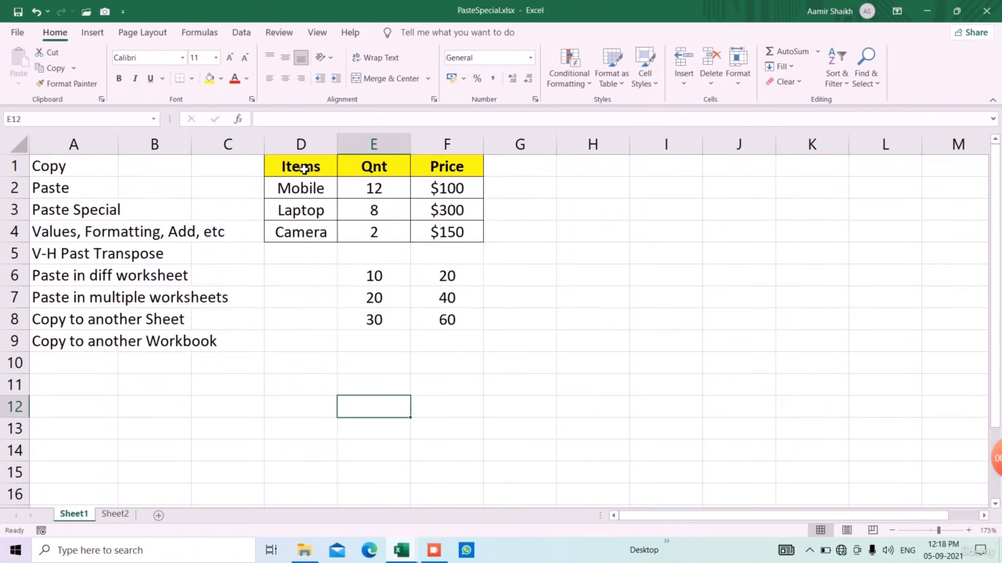
{"action": "left_click", "coordinate": [304, 167]}
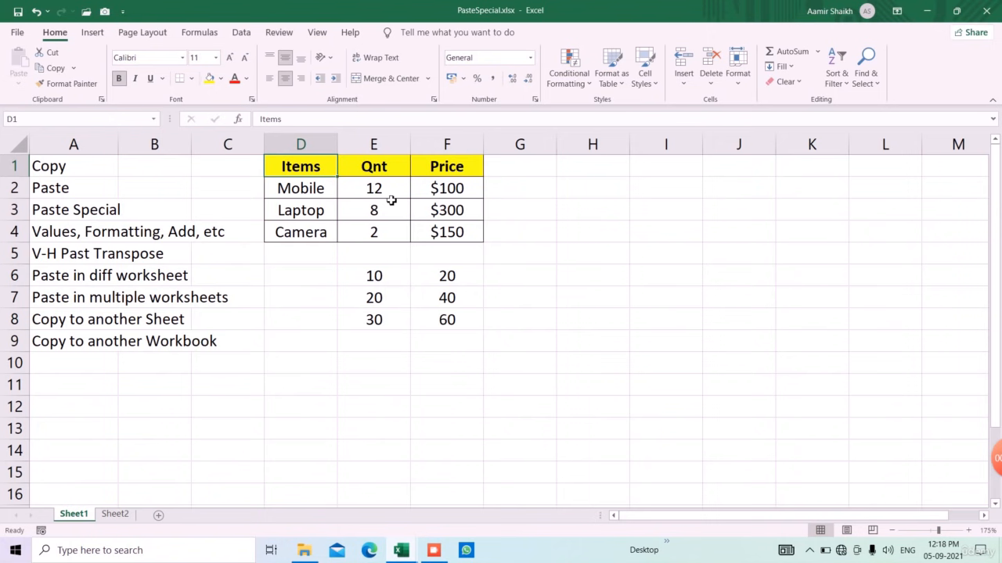
{"action": "left_click_drag", "start_coordinate": [315, 173], "coordinate": [456, 240]}
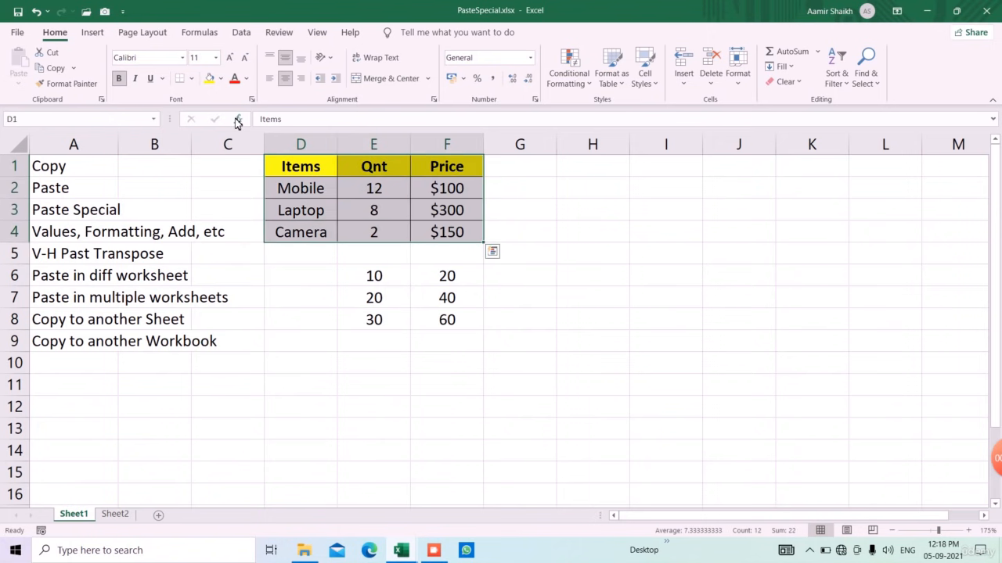
{"action": "left_click", "coordinate": [191, 79]}
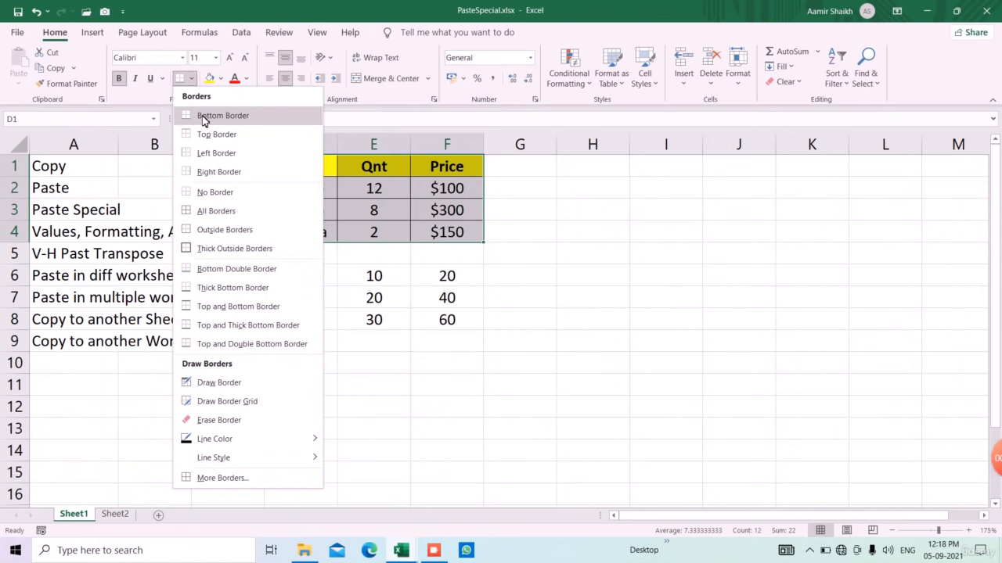
{"action": "left_click", "coordinate": [270, 268]}
{"action": "left_click", "coordinate": [318, 166]}
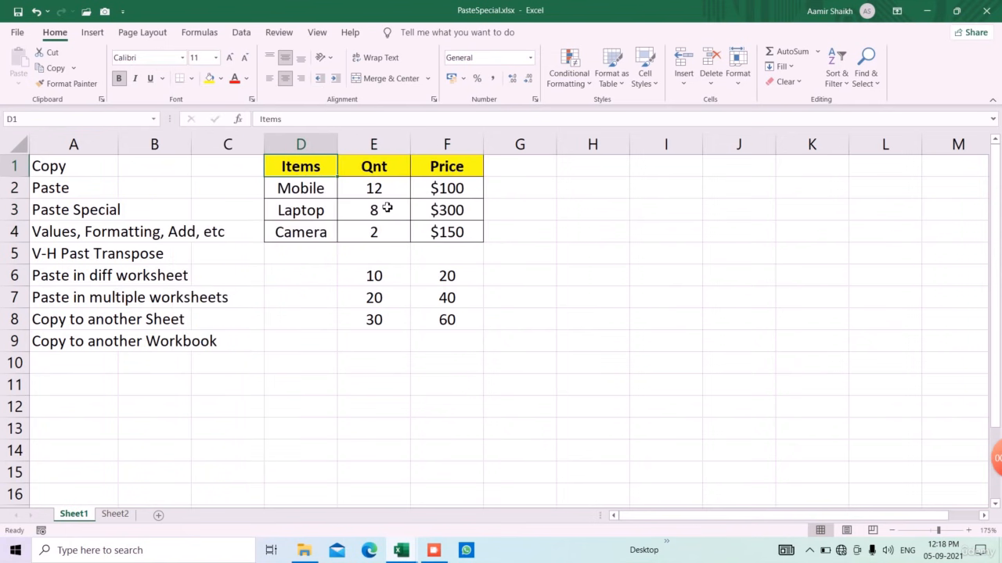
{"action": "left_click", "coordinate": [450, 189]}
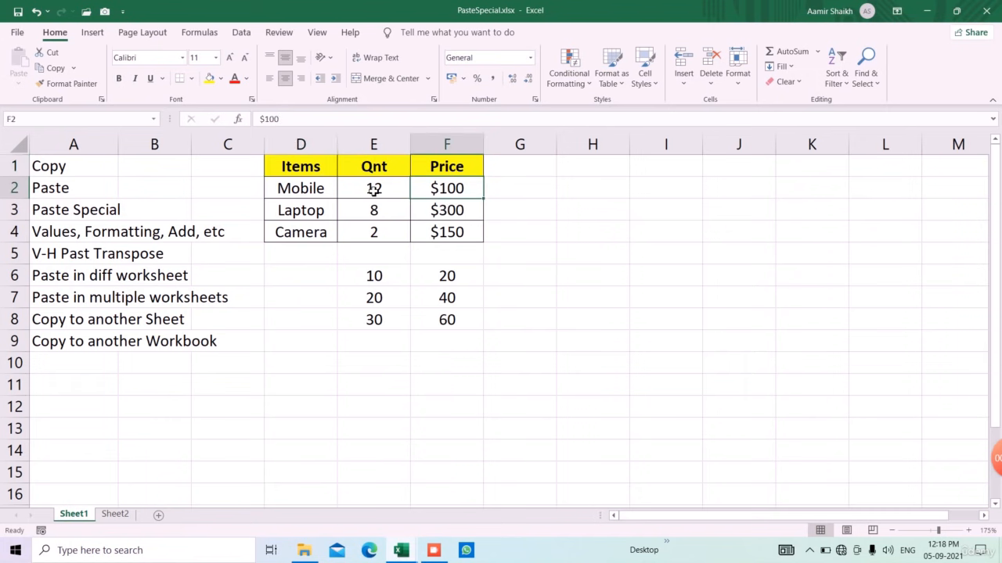
{"action": "left_click_drag", "start_coordinate": [320, 165], "coordinate": [456, 244]}
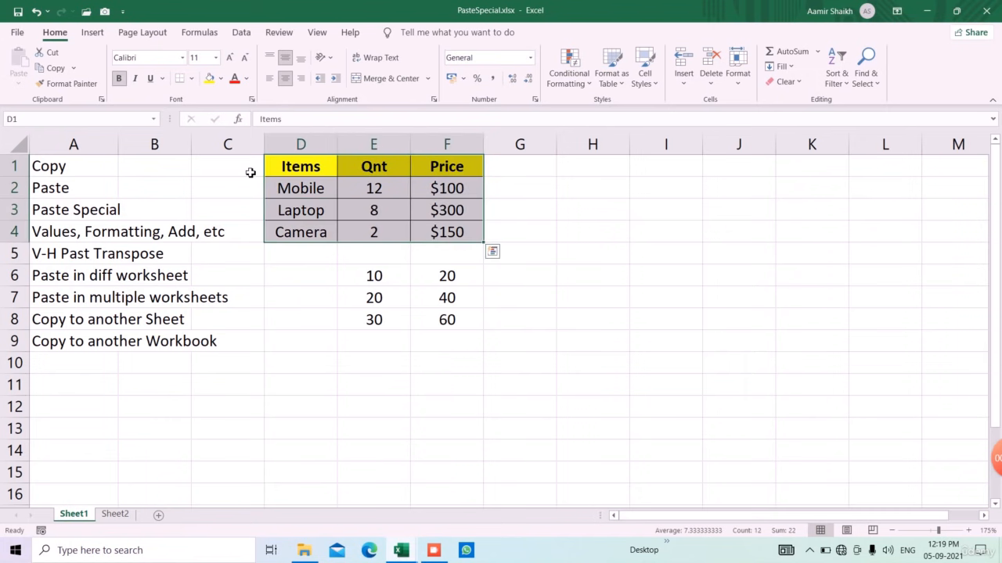
{"action": "left_click", "coordinate": [53, 68]}
{"action": "left_click", "coordinate": [312, 369]}
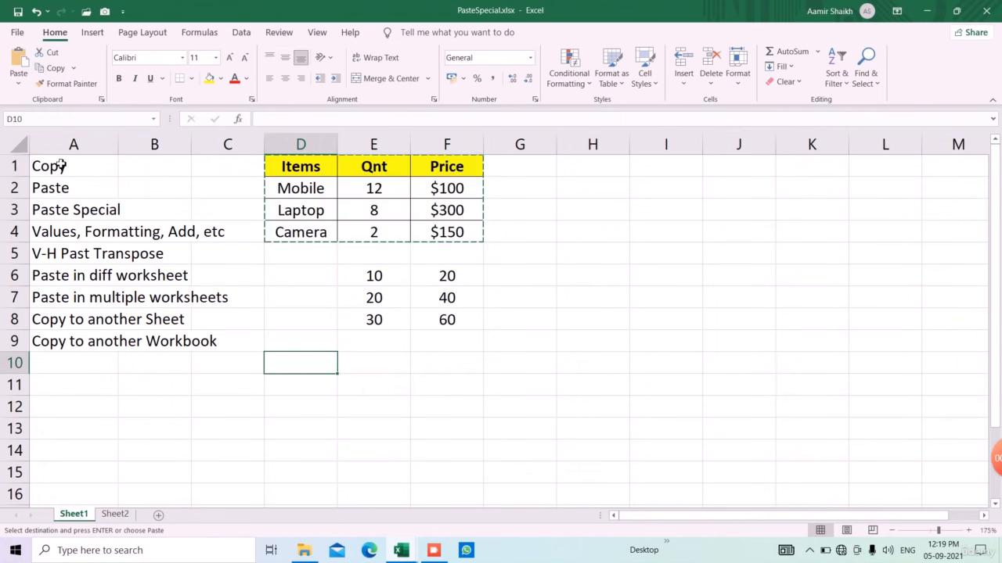
{"action": "left_click", "coordinate": [18, 61]}
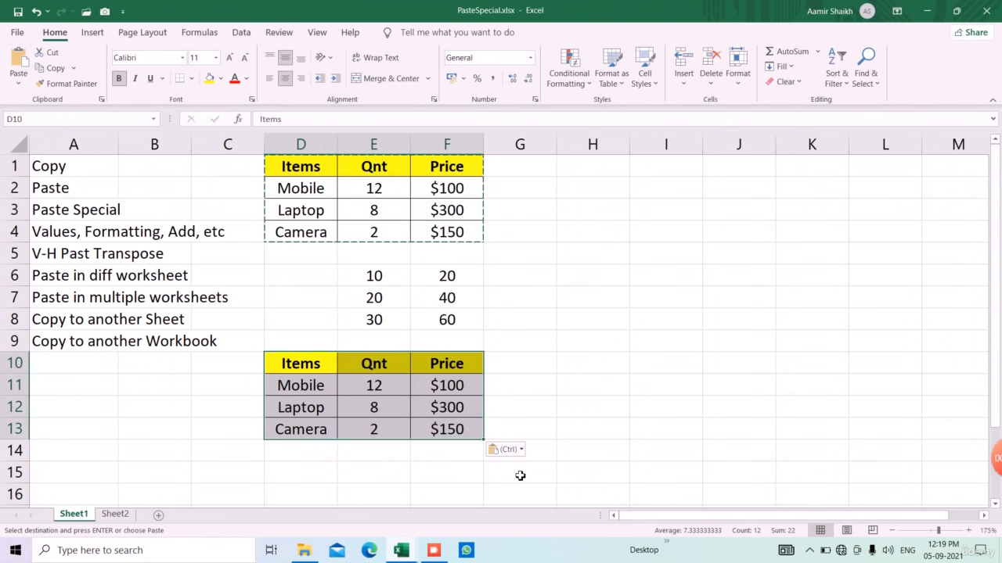
{"action": "key", "text": "ctrl+z"}
{"action": "left_click", "coordinate": [417, 459]}
{"action": "key", "text": "Escape"}
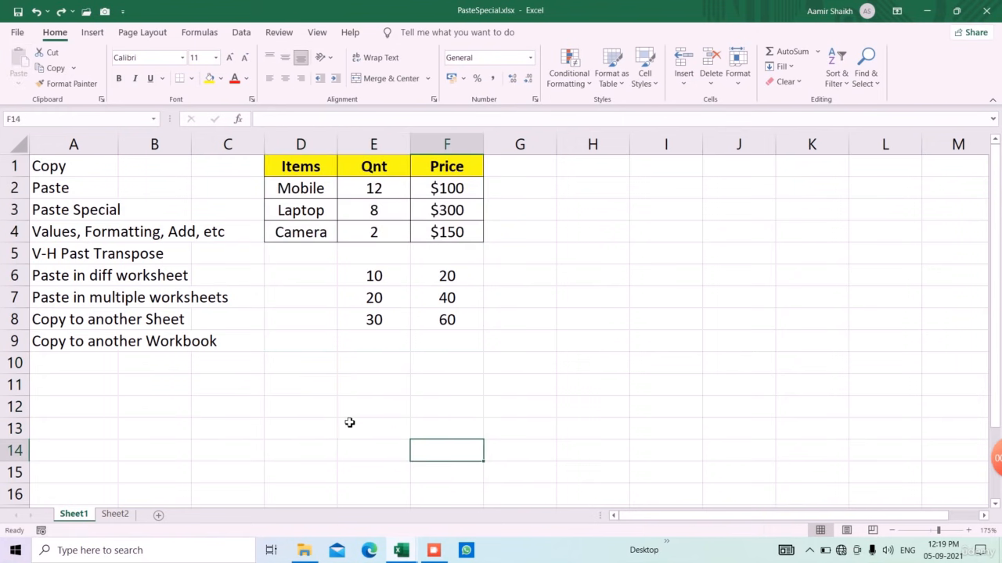
{"action": "left_click_drag", "start_coordinate": [349, 422], "coordinate": [346, 404]}
{"action": "left_click_drag", "start_coordinate": [304, 166], "coordinate": [438, 231]}
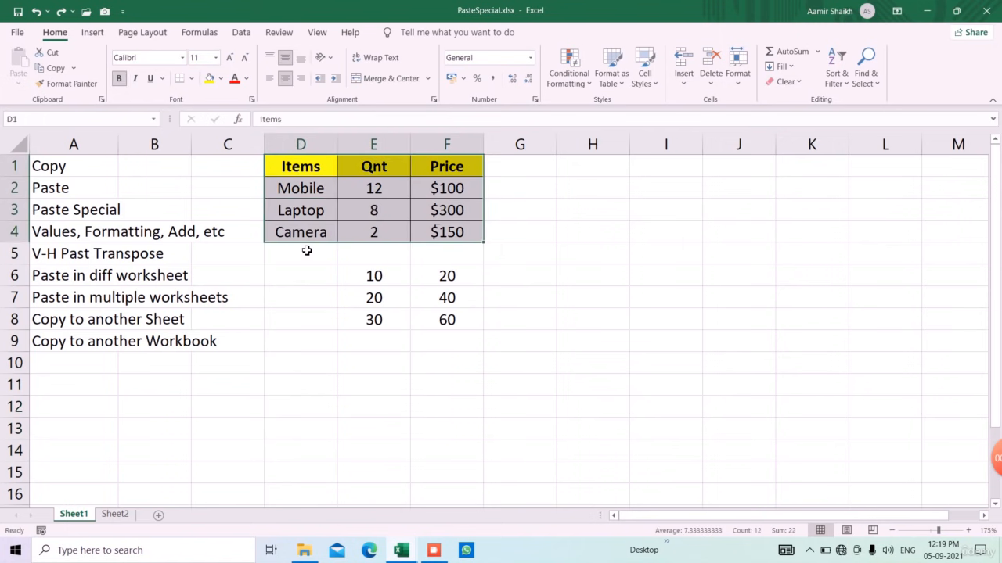
Step: Copy D1:F4 and paste it as values only at D11 via Paste Special
{"action": "left_click", "coordinate": [58, 68]}
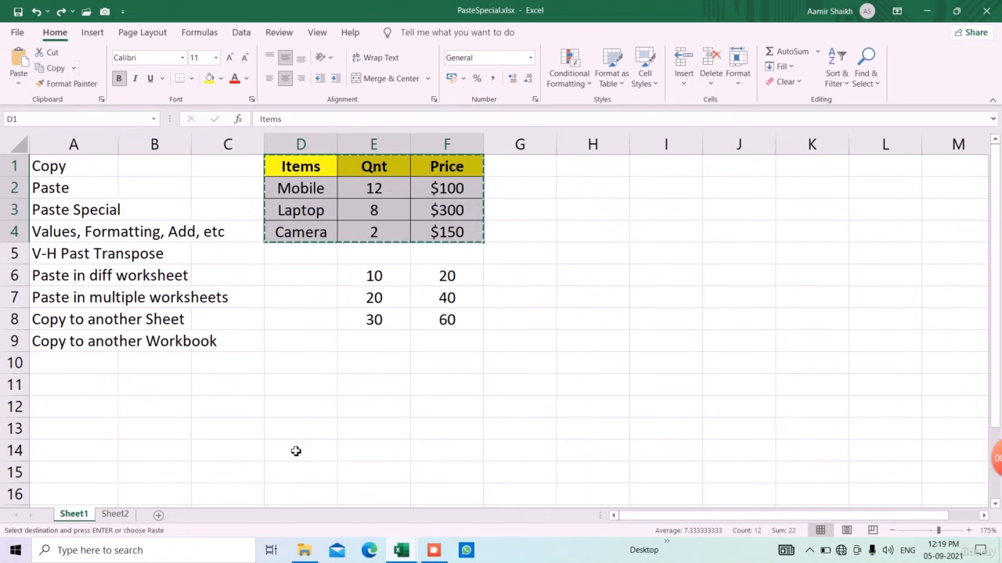
{"action": "left_click", "coordinate": [300, 382]}
{"action": "left_click", "coordinate": [18, 83]}
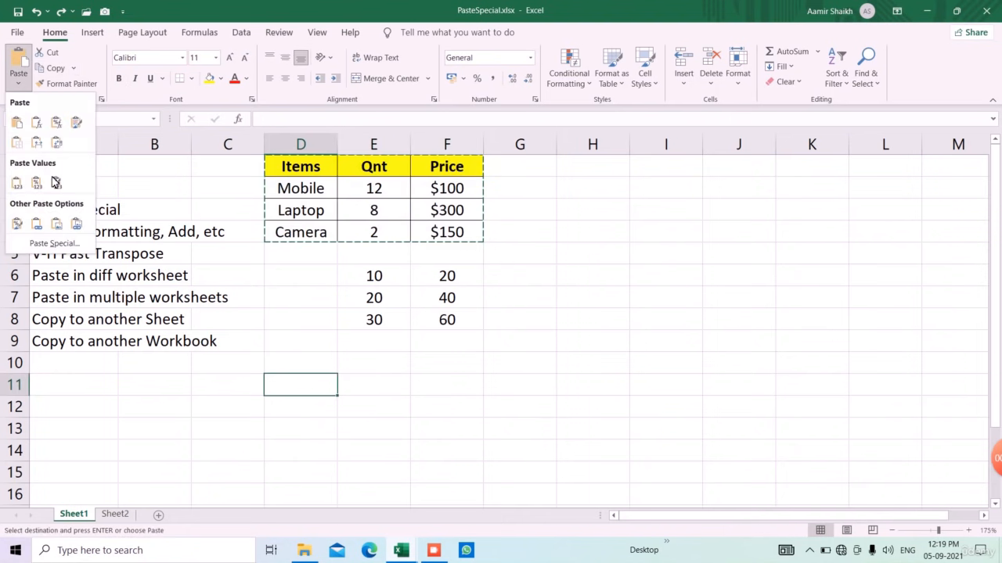
{"action": "left_click", "coordinate": [53, 247]}
{"action": "left_click_drag", "start_coordinate": [142, 140], "coordinate": [553, 137]}
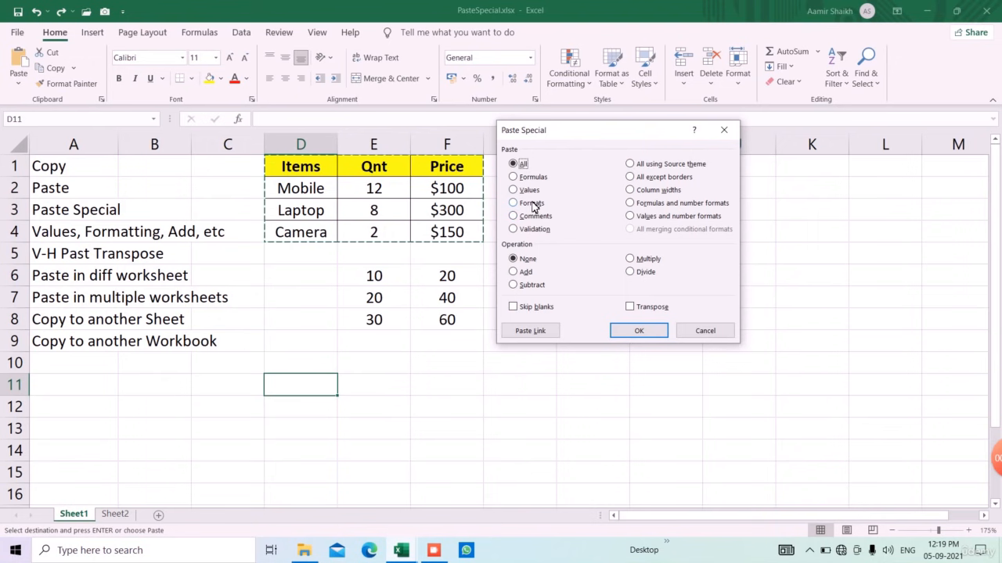
{"action": "left_click", "coordinate": [529, 190]}
{"action": "left_click", "coordinate": [639, 331]}
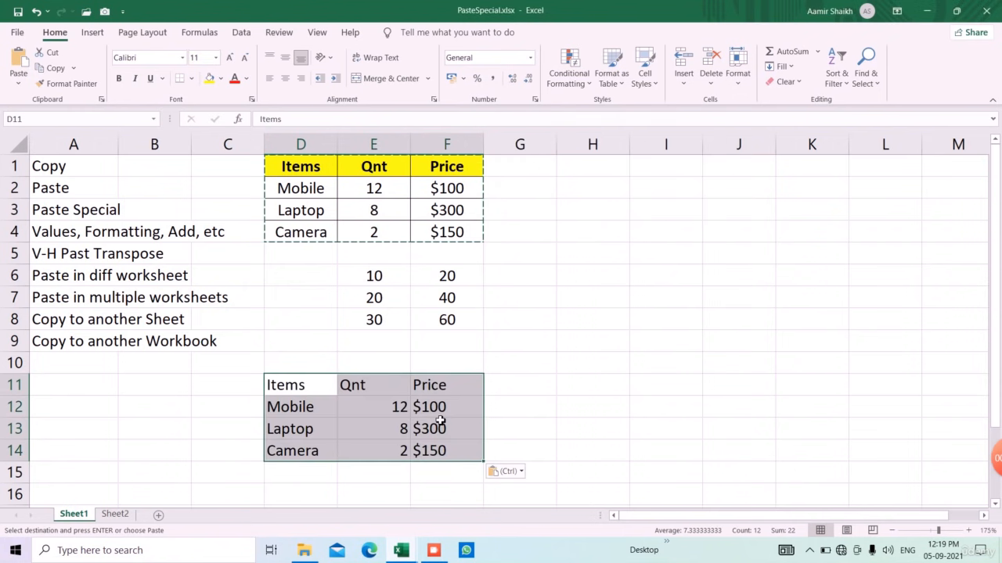
Step: Remove the values-only paste and reselect the Items table
{"action": "key", "text": "Delete"}
{"action": "left_click", "coordinate": [385, 342]}
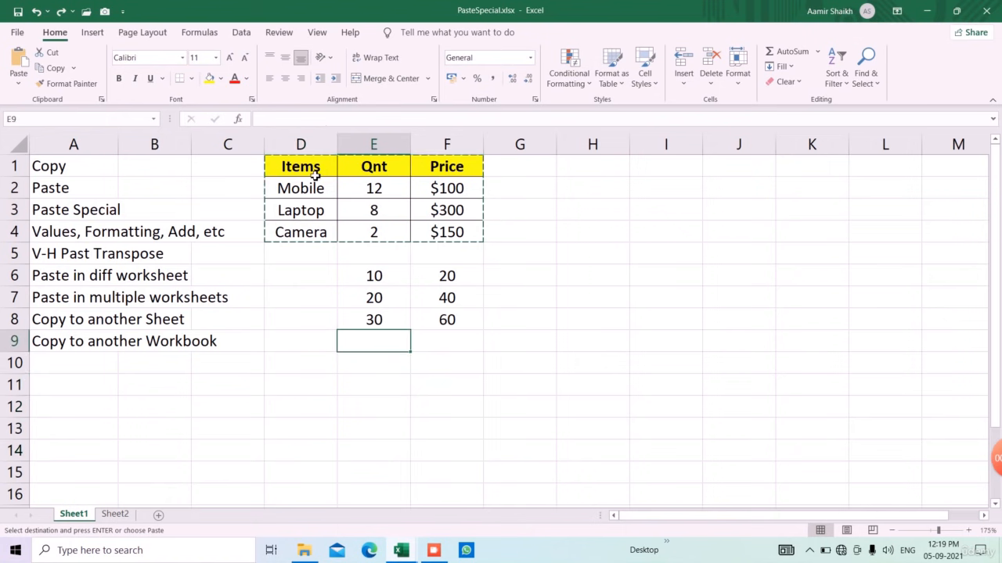
{"action": "left_click_drag", "start_coordinate": [313, 165], "coordinate": [462, 234]}
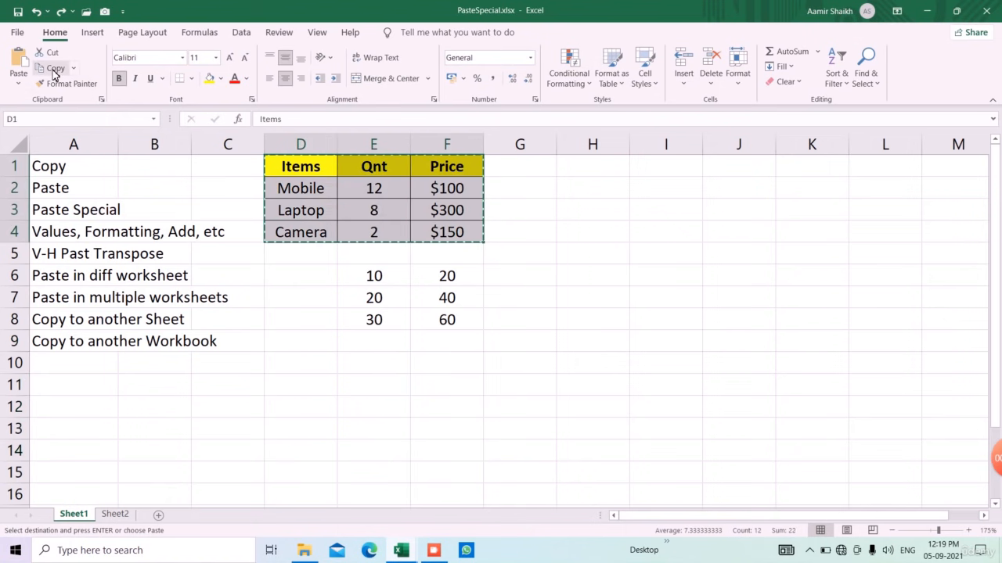
{"action": "left_click", "coordinate": [303, 383]}
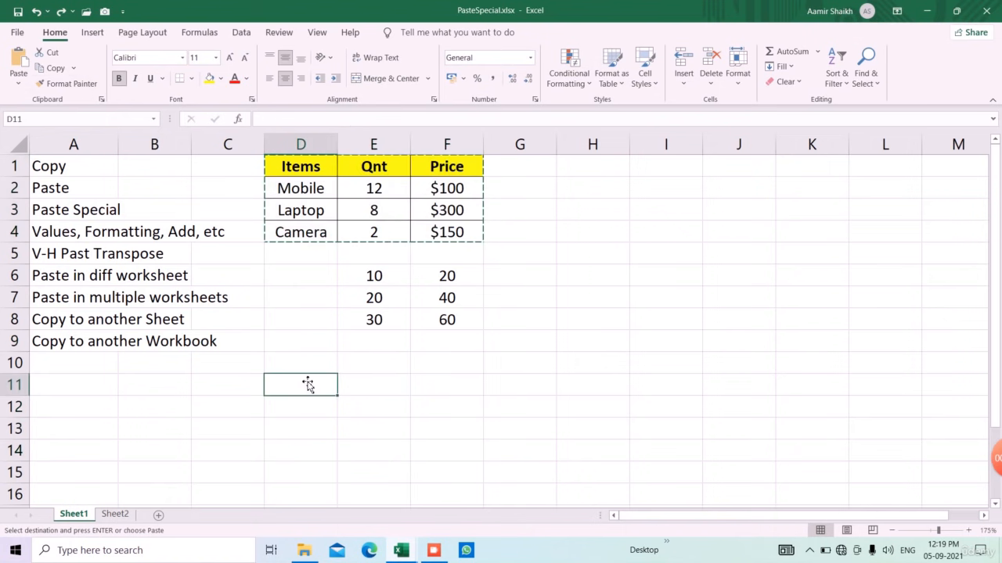
{"action": "left_click", "coordinate": [18, 78]}
{"action": "left_click", "coordinate": [54, 244]}
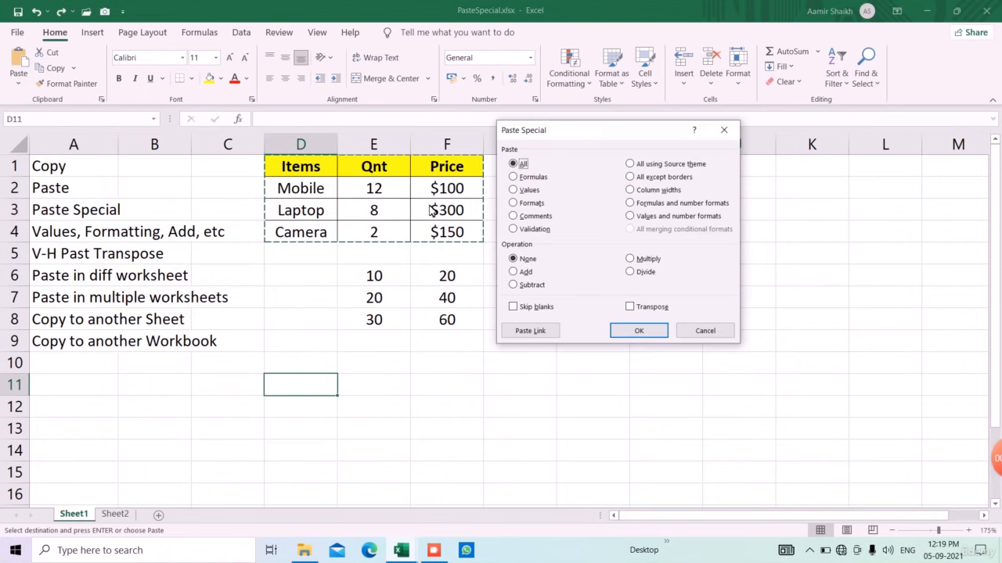
{"action": "left_click", "coordinate": [519, 205]}
{"action": "left_click", "coordinate": [631, 331]}
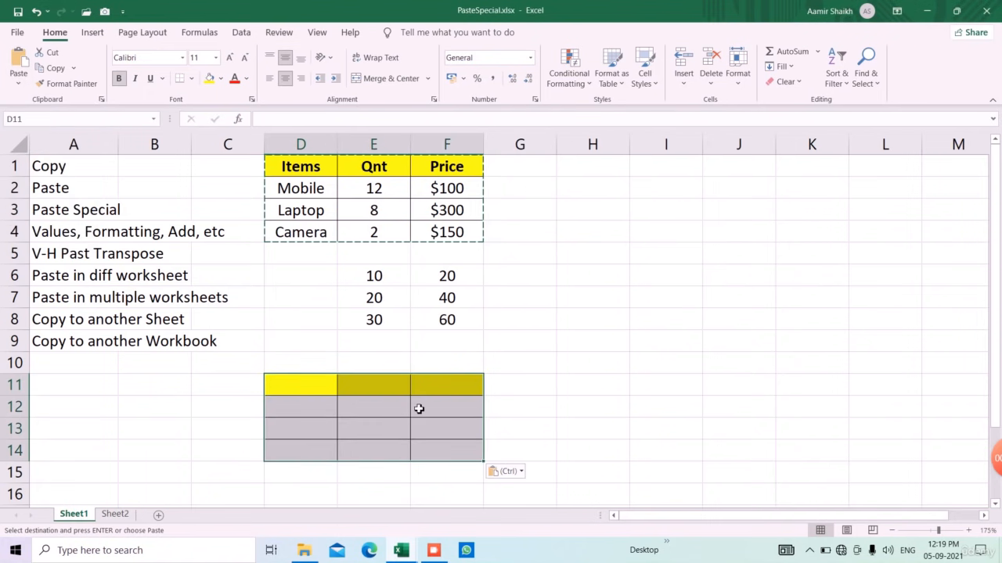
{"action": "key", "text": "ctrl+z"}
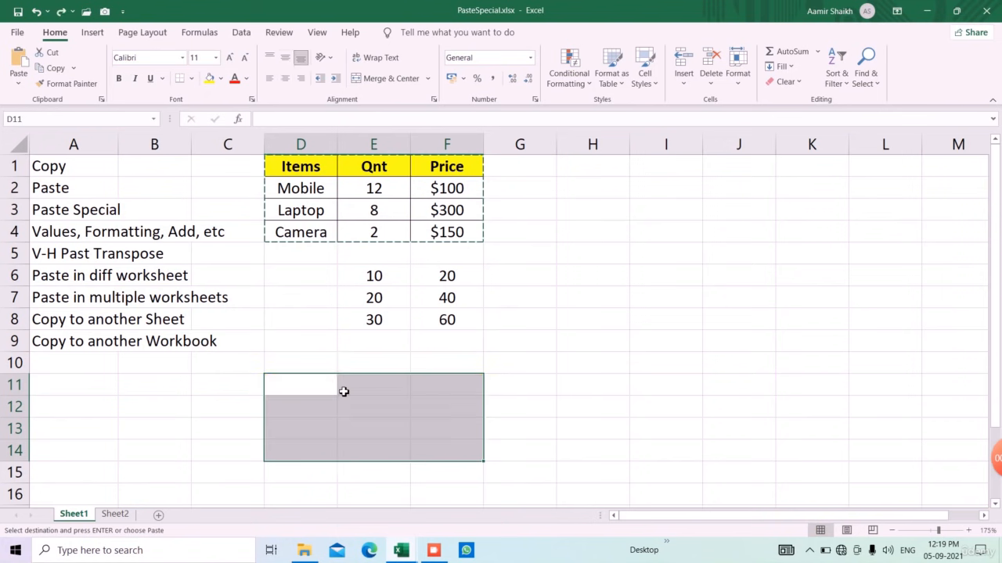
{"action": "left_click", "coordinate": [514, 365]}
{"action": "key", "text": "Escape"}
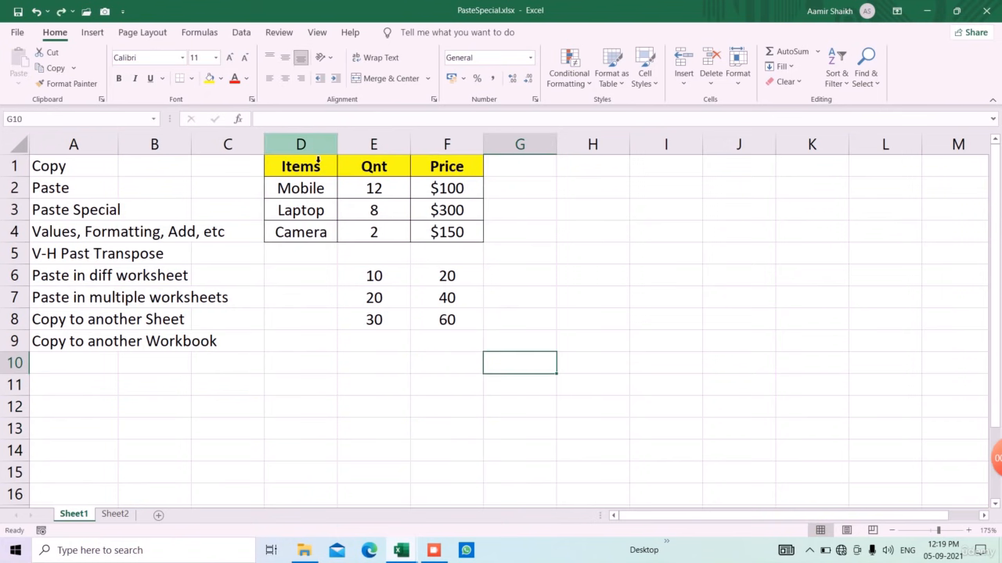
{"action": "left_click_drag", "start_coordinate": [297, 177], "coordinate": [431, 226]}
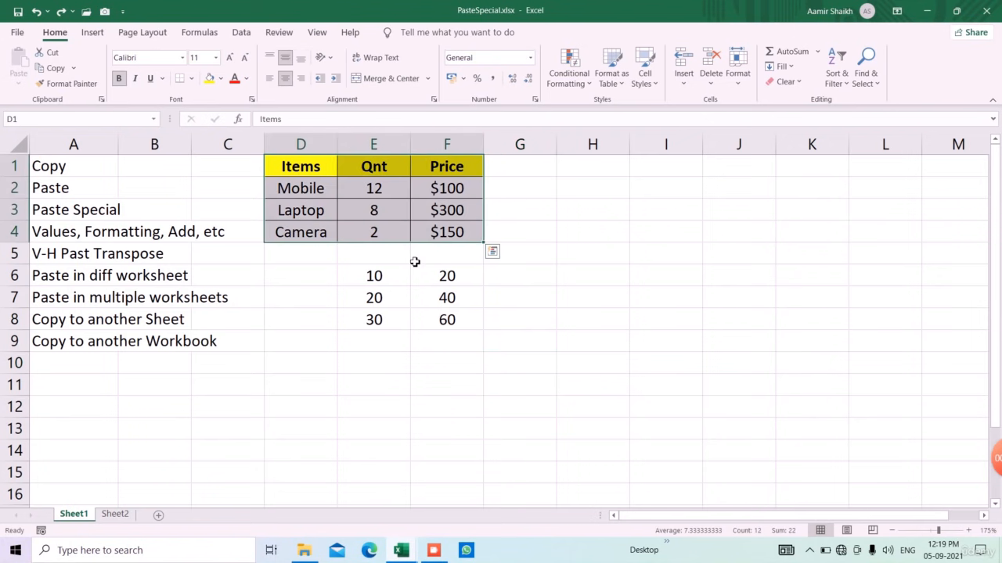
Step: Copy D1:F4 and paste it with Transpose at D11, then cancel the copy
{"action": "left_click", "coordinate": [53, 68]}
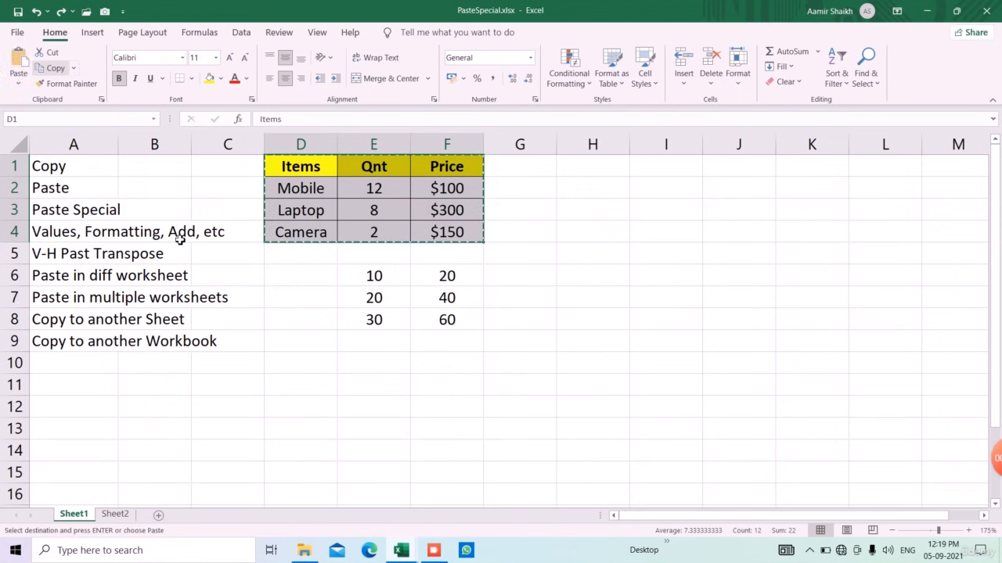
{"action": "left_click", "coordinate": [311, 382]}
{"action": "left_click", "coordinate": [19, 84]}
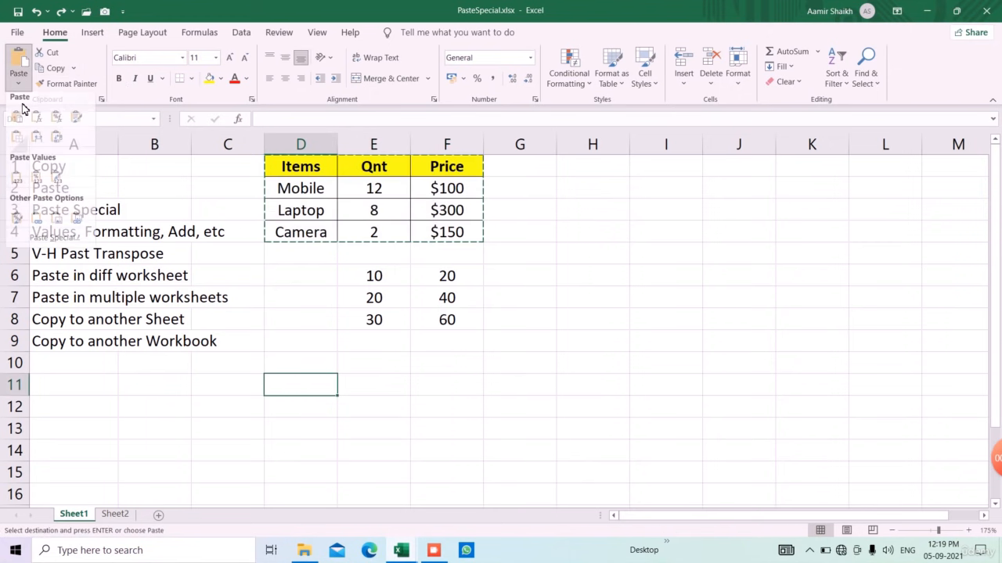
{"action": "left_click", "coordinate": [55, 243]}
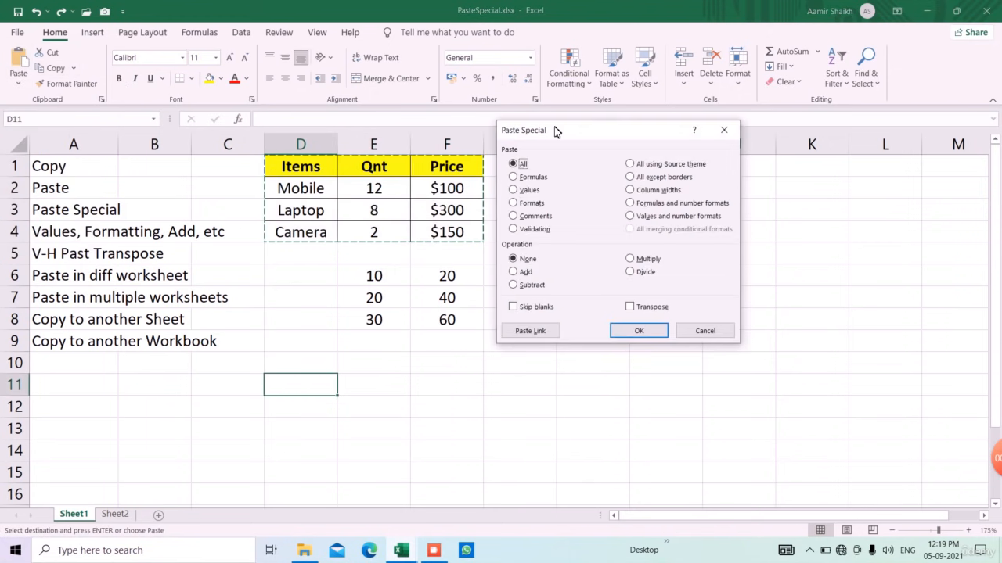
{"action": "left_click_drag", "start_coordinate": [558, 130], "coordinate": [629, 129]}
{"action": "left_click", "coordinate": [728, 307]}
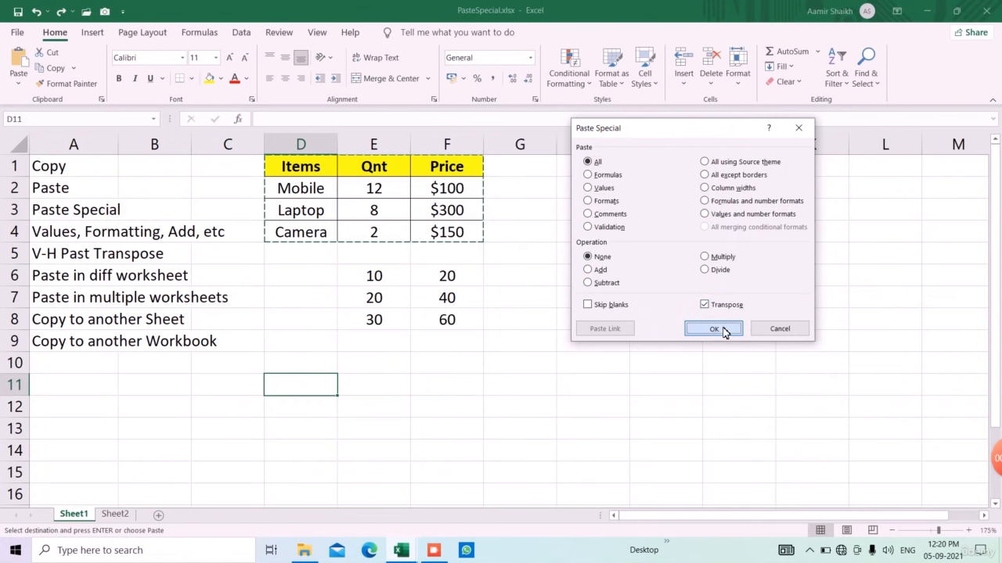
{"action": "left_click", "coordinate": [720, 330]}
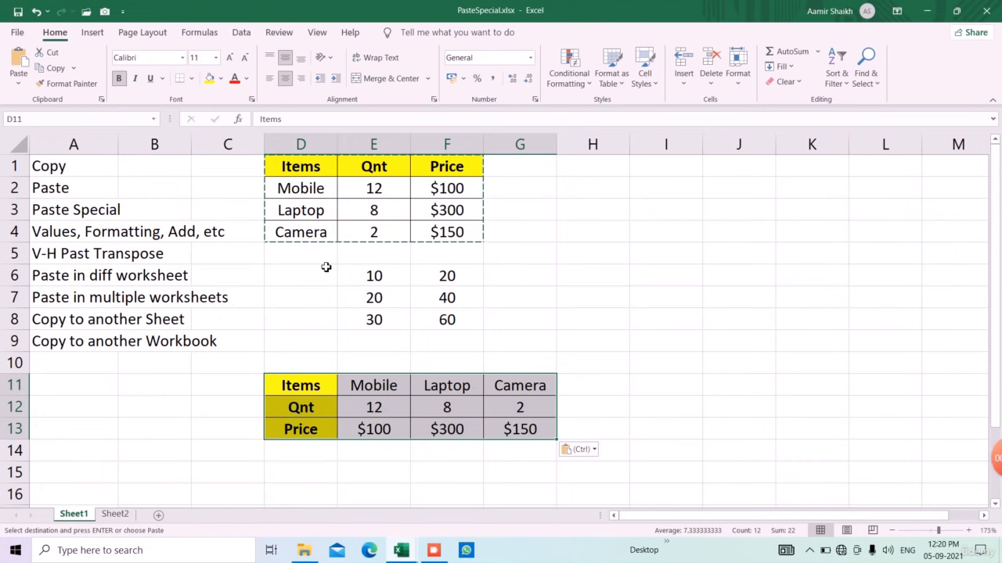
{"action": "left_click", "coordinate": [357, 457]}
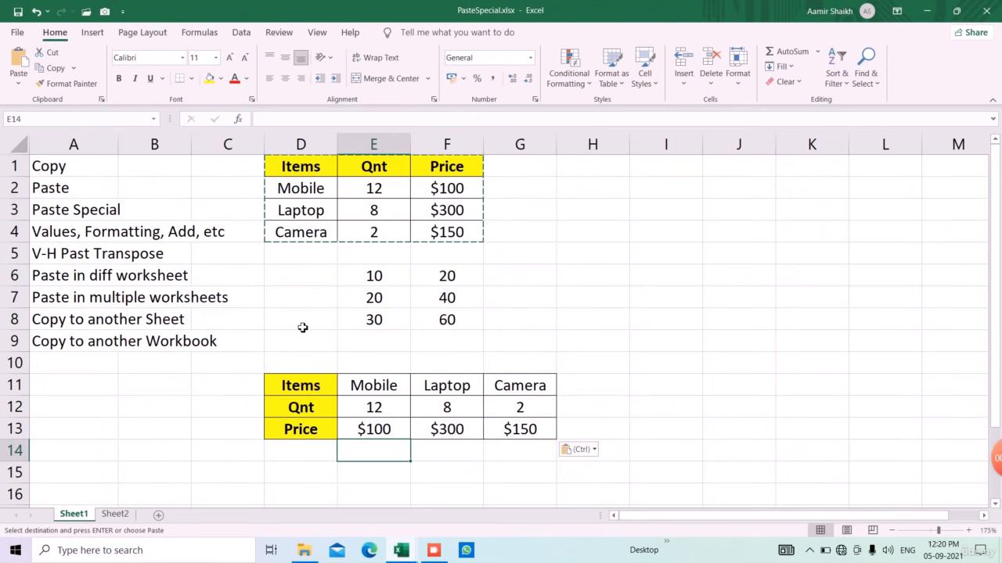
{"action": "key", "text": "Escape"}
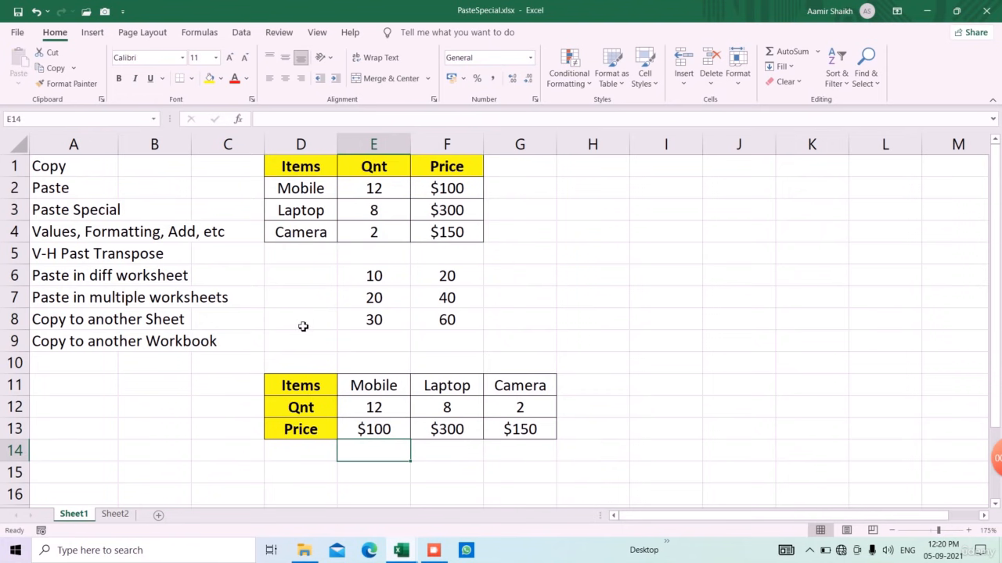